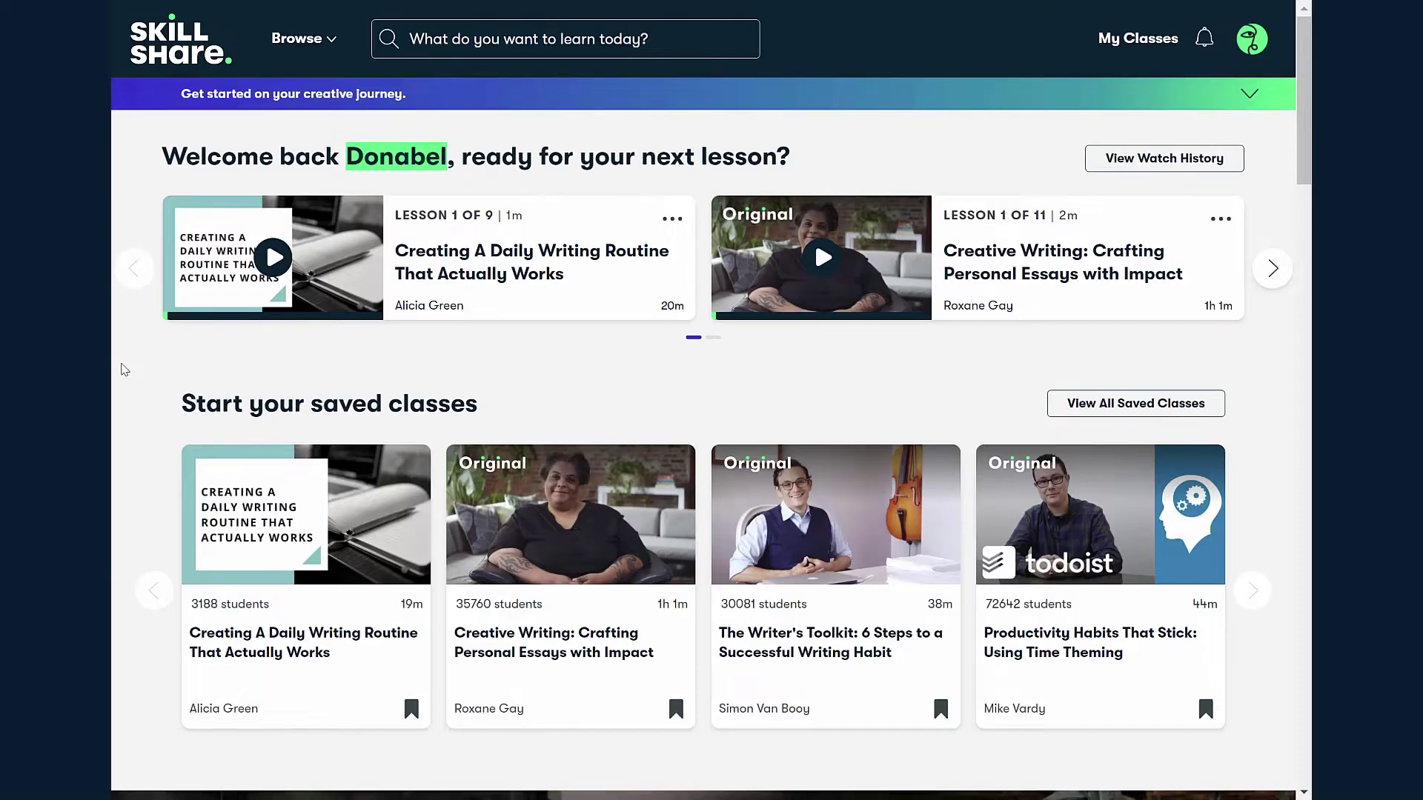
Step: Look through the saved, recommended, featured and trending classes on the Skillshare home page
left_click(1221, 218)
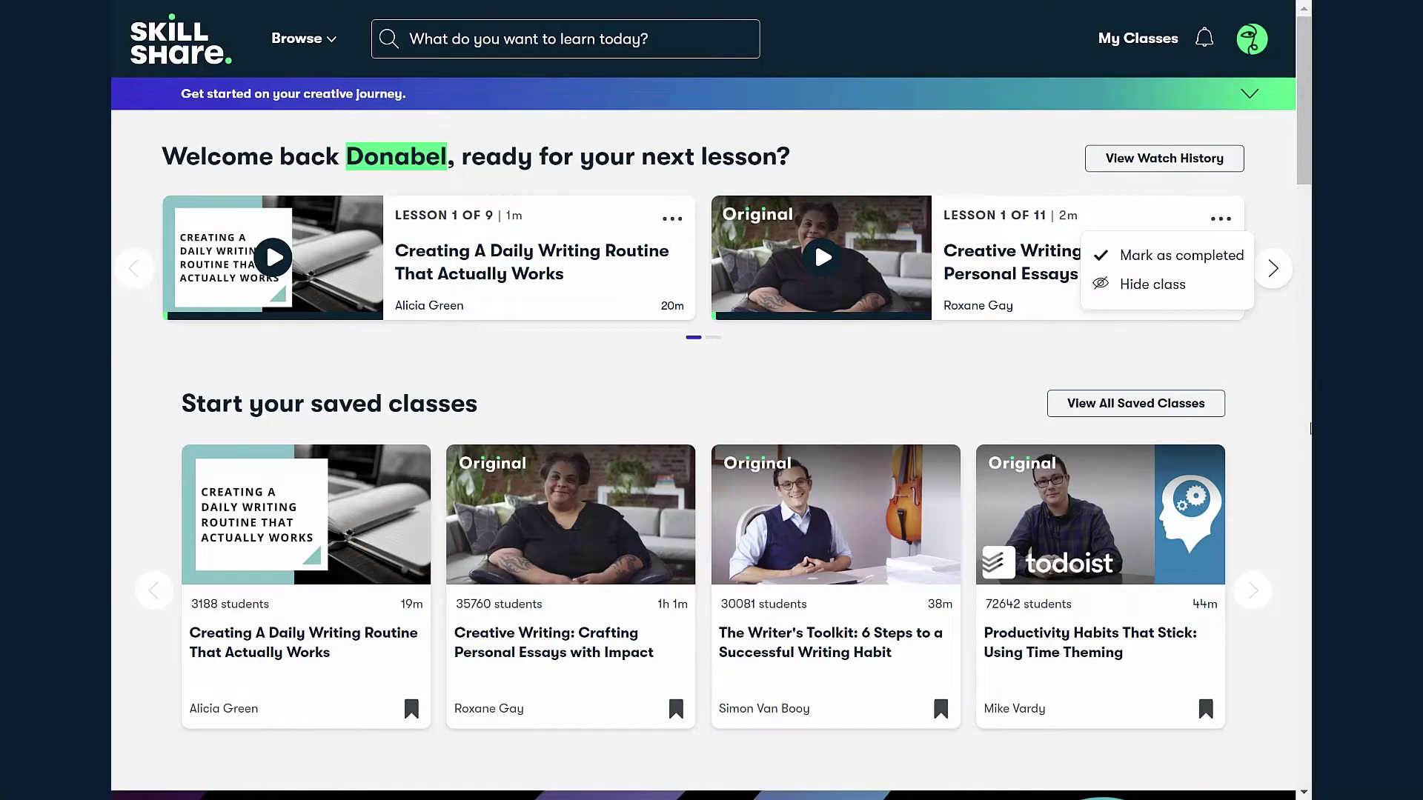
scroll(1272, 436, "down", 5)
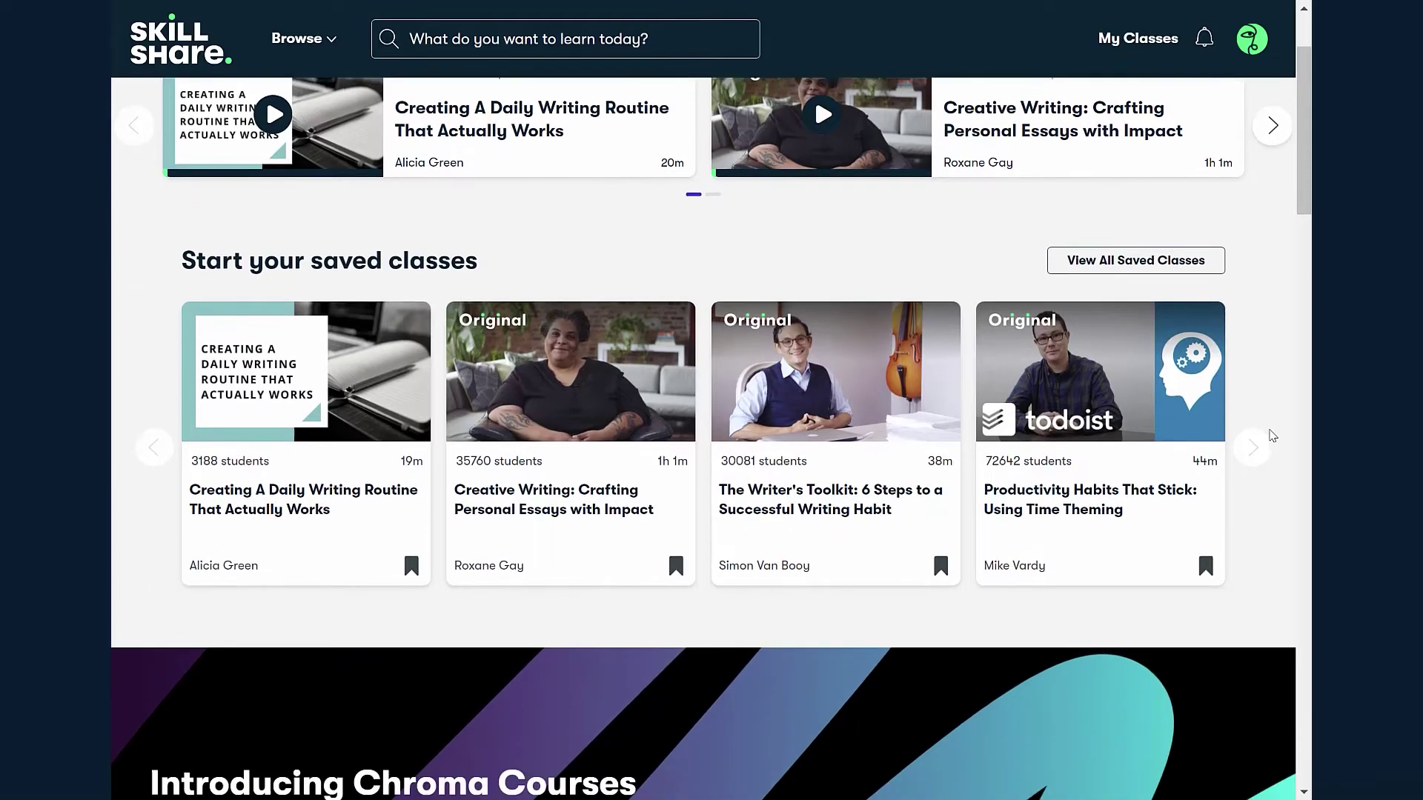
scroll(1272, 436, "down", 1)
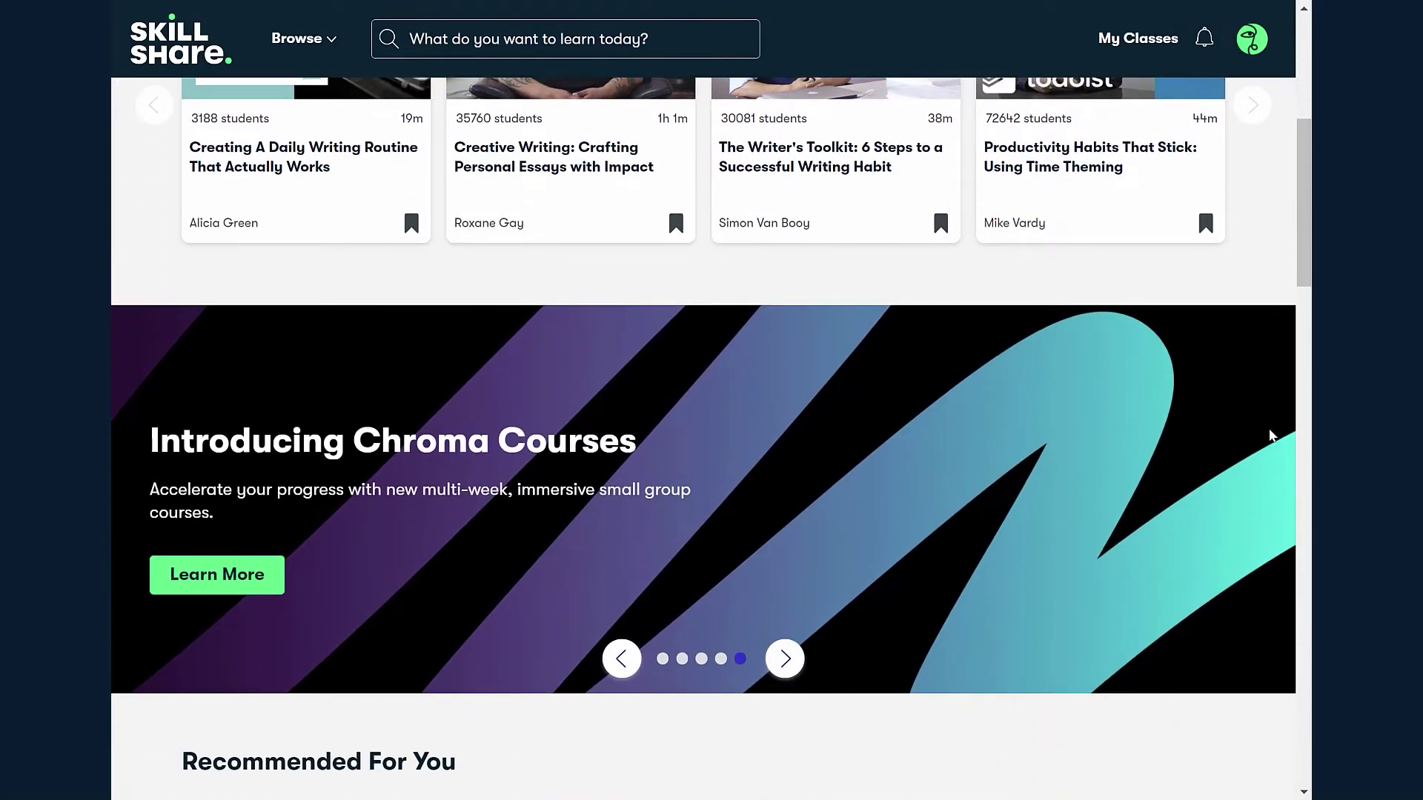
scroll(1270, 436, "down", 3)
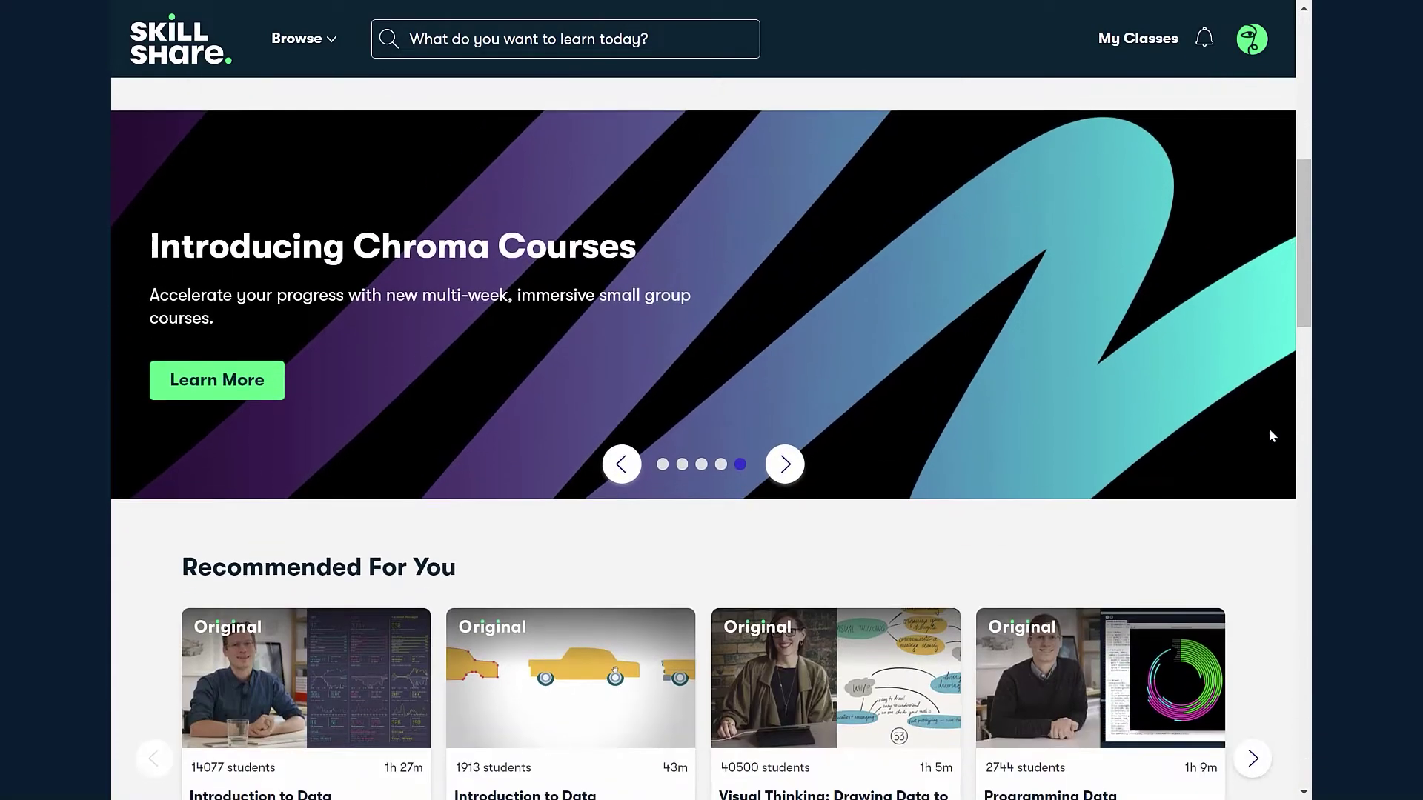
scroll(1273, 435, "down", 1)
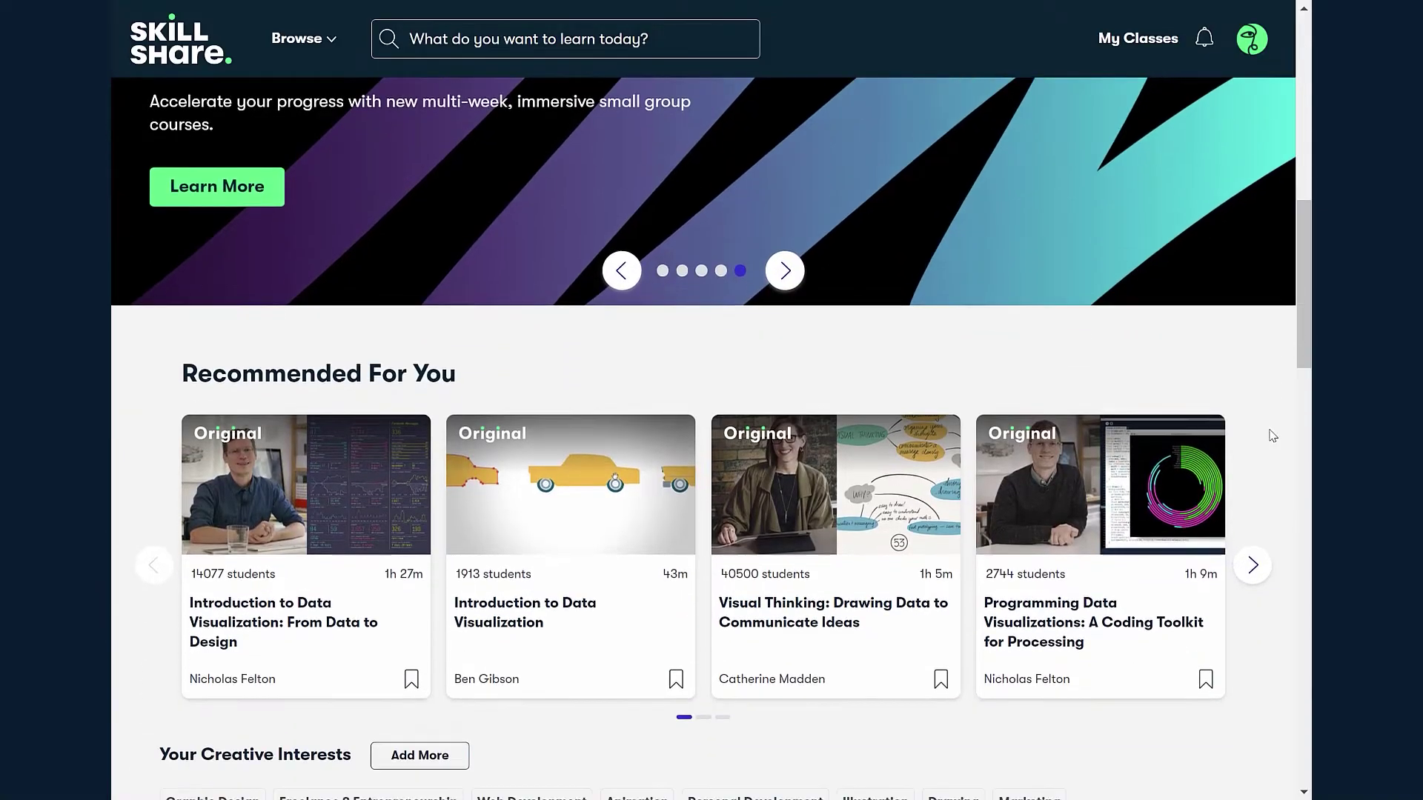
scroll(1273, 435, "down", 2)
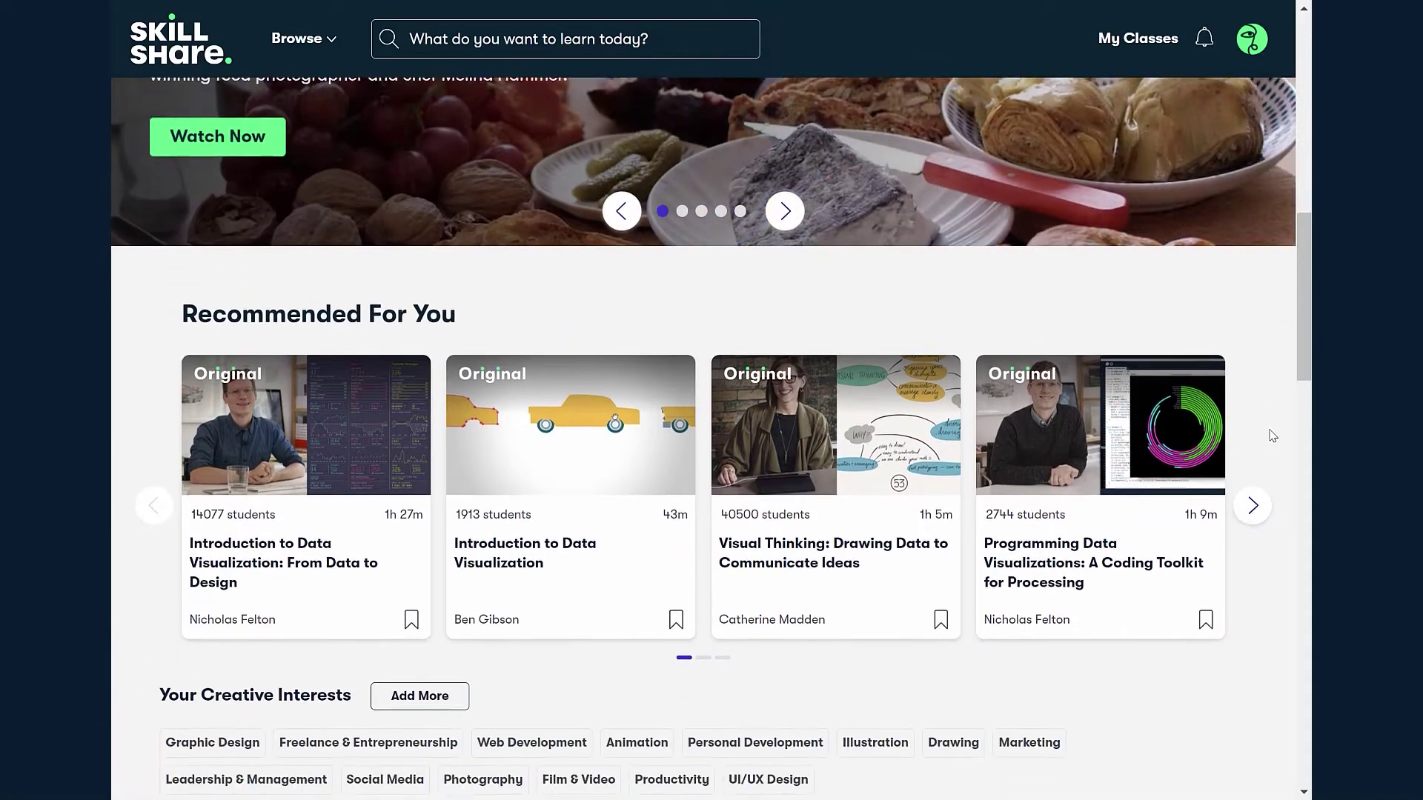
scroll(1272, 436, "down", 1)
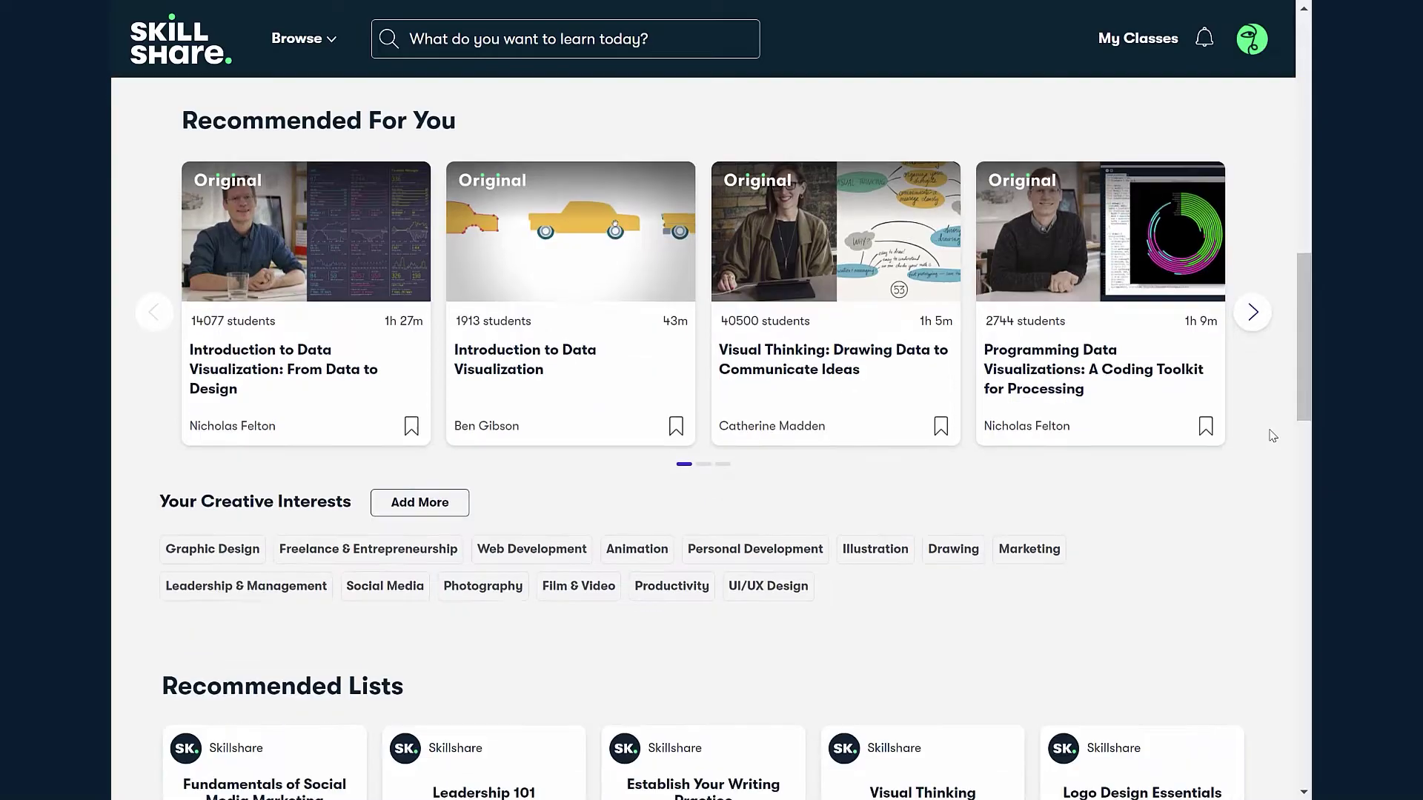
scroll(1273, 435, "down", 1)
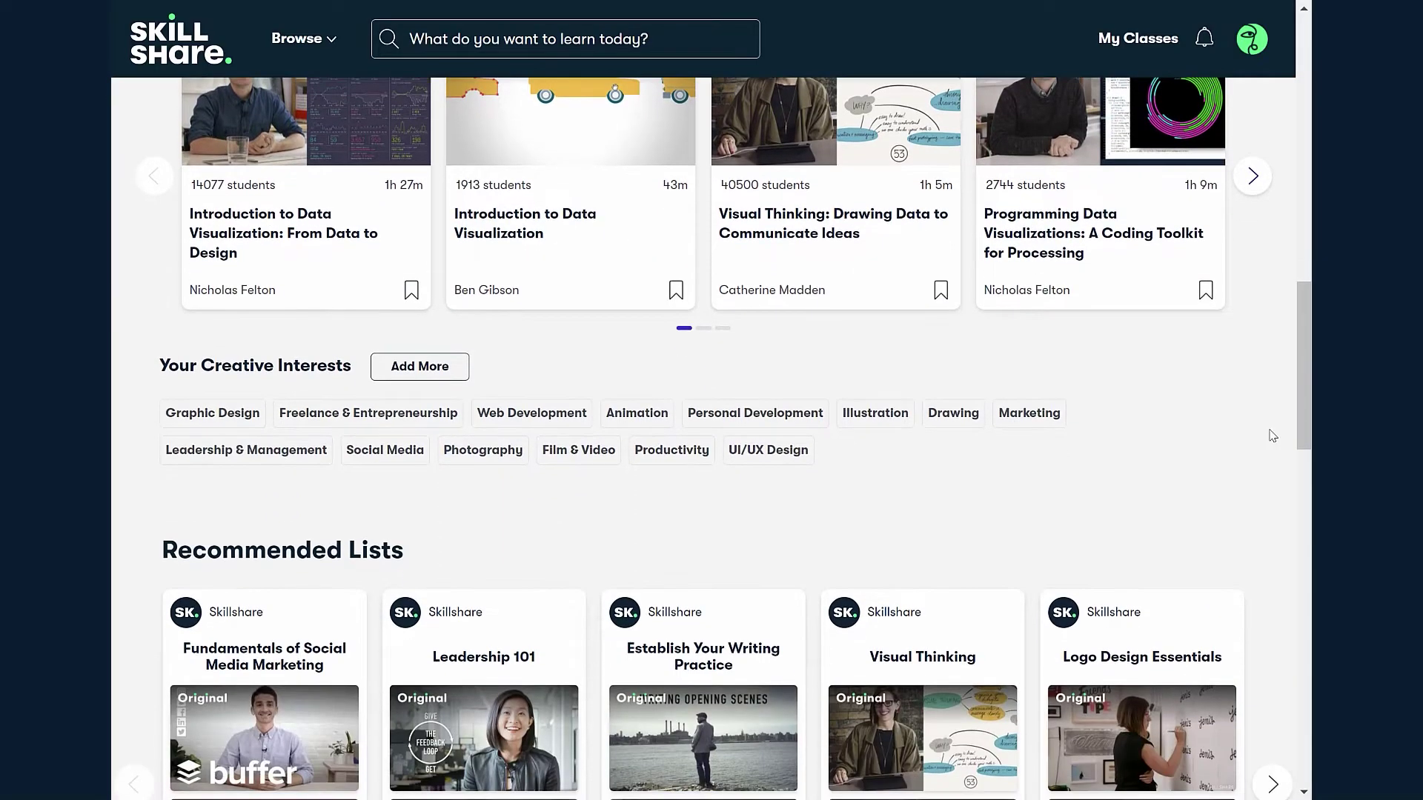
scroll(1273, 436, "down", 3)
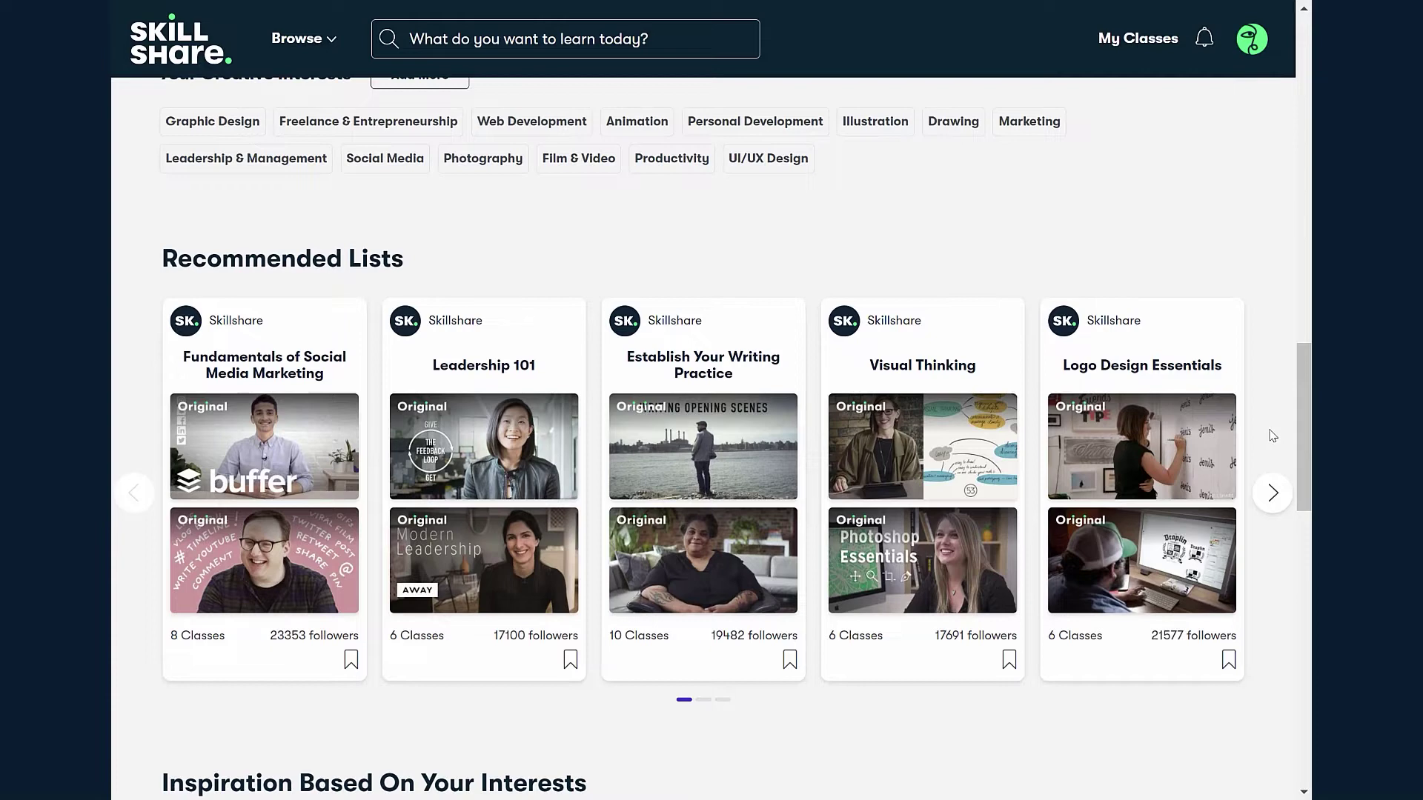
scroll(1273, 436, "down", 2)
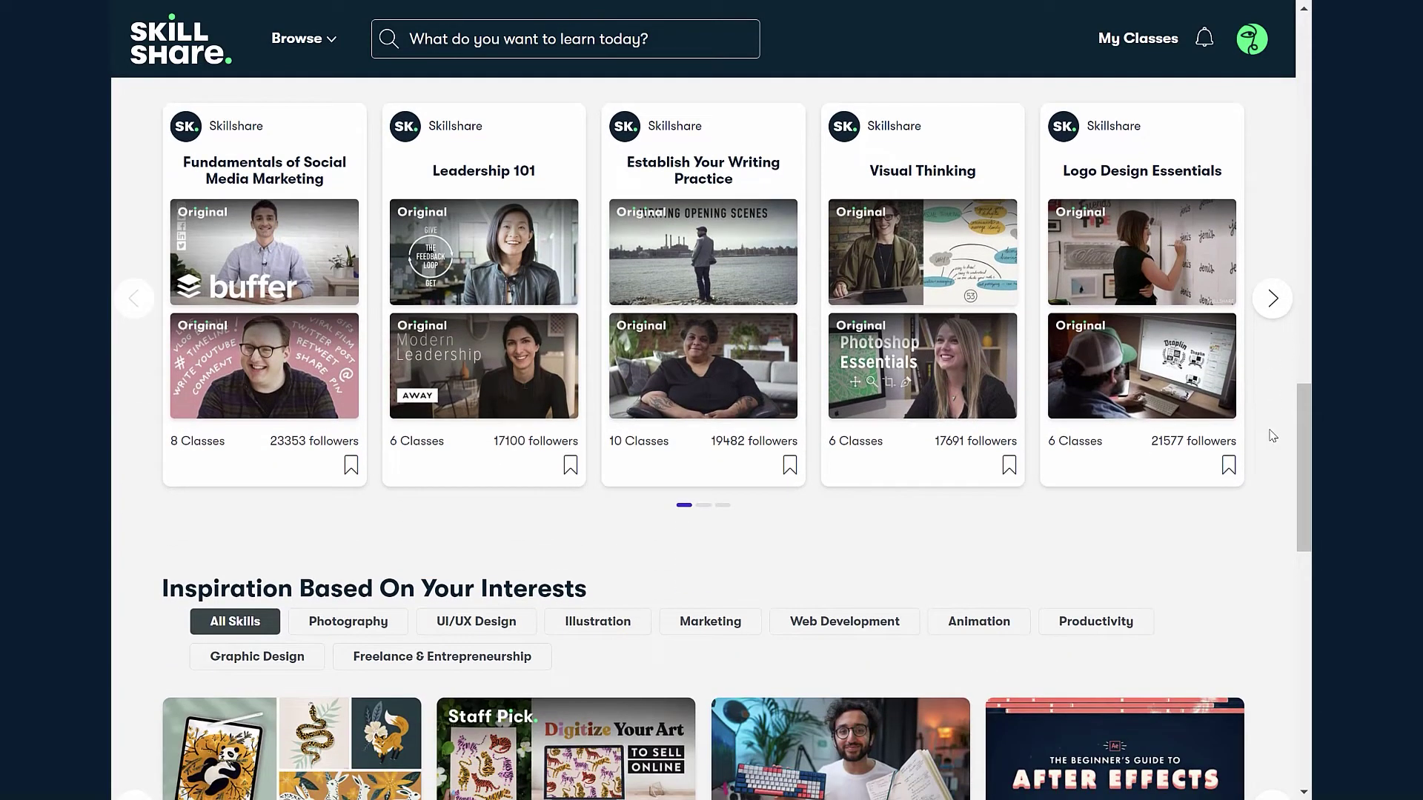
scroll(1272, 435, "down", 2)
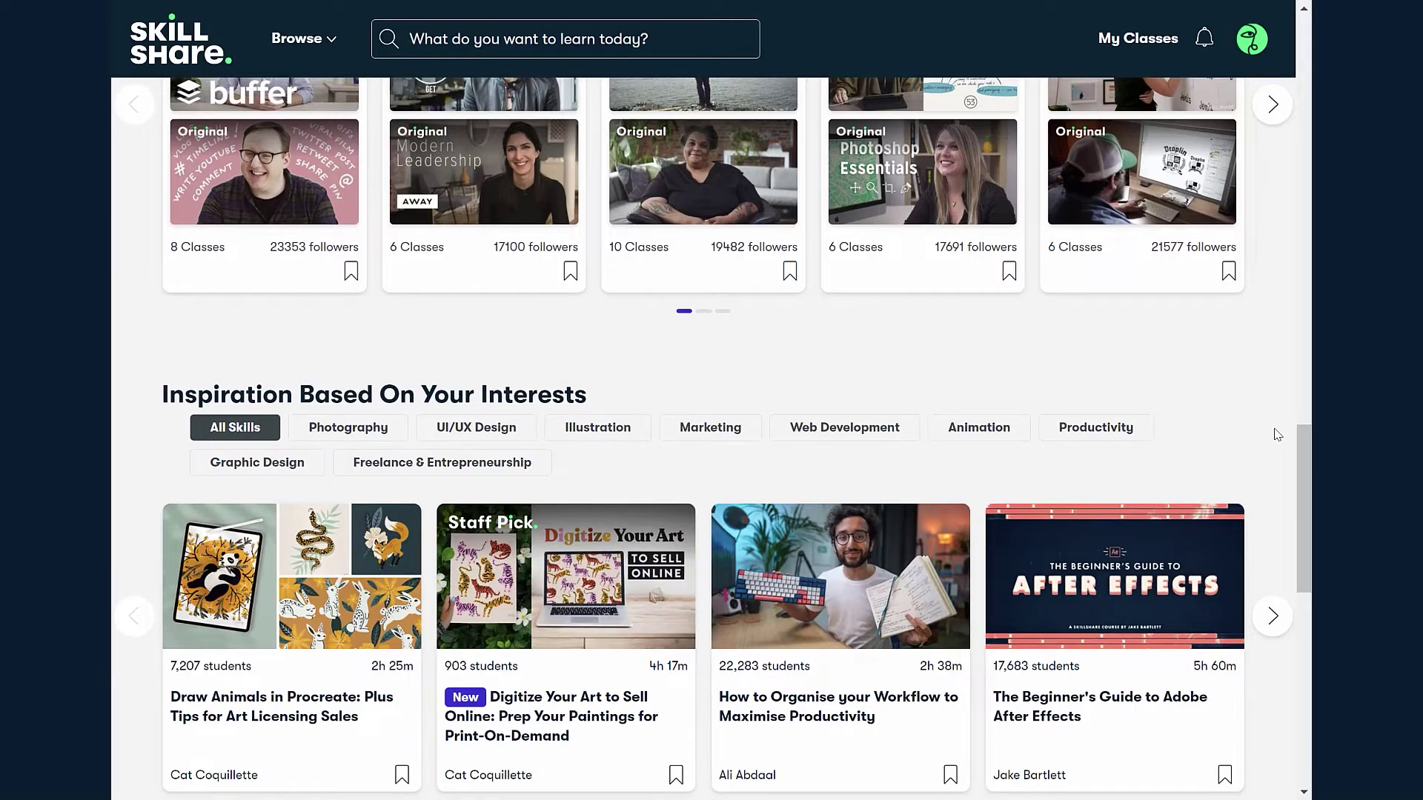
scroll(1278, 435, "down", 2)
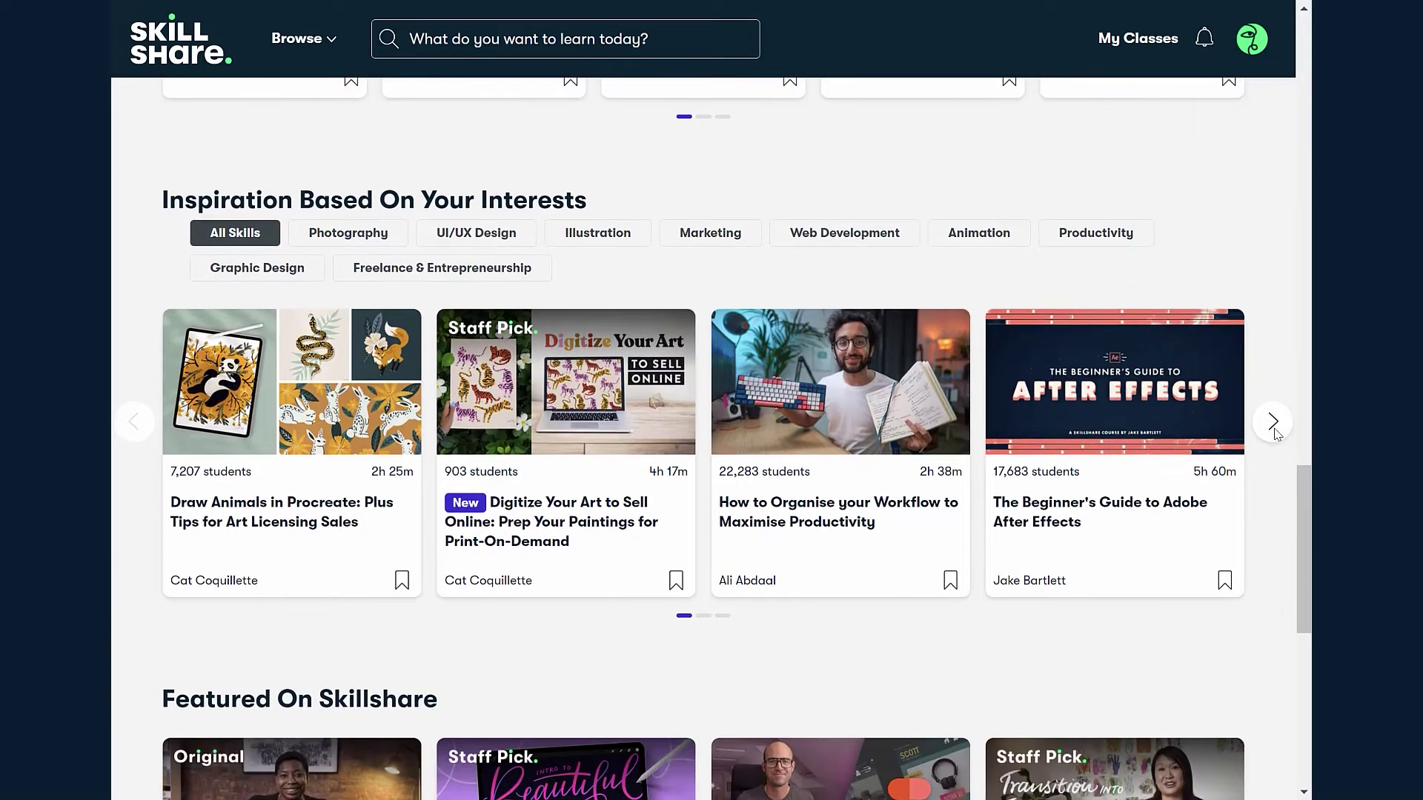
scroll(1278, 435, "down", 3)
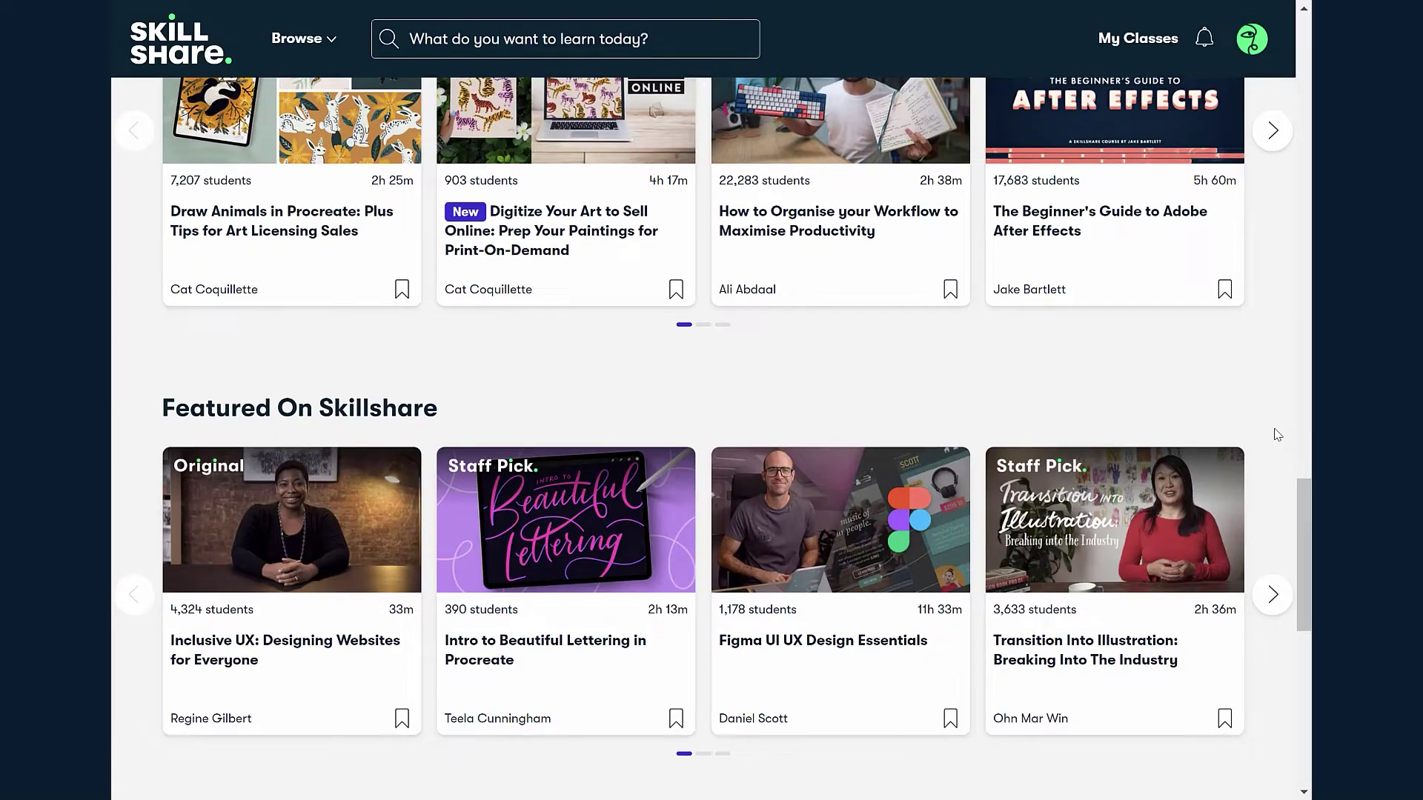
scroll(1278, 434, "down", 2)
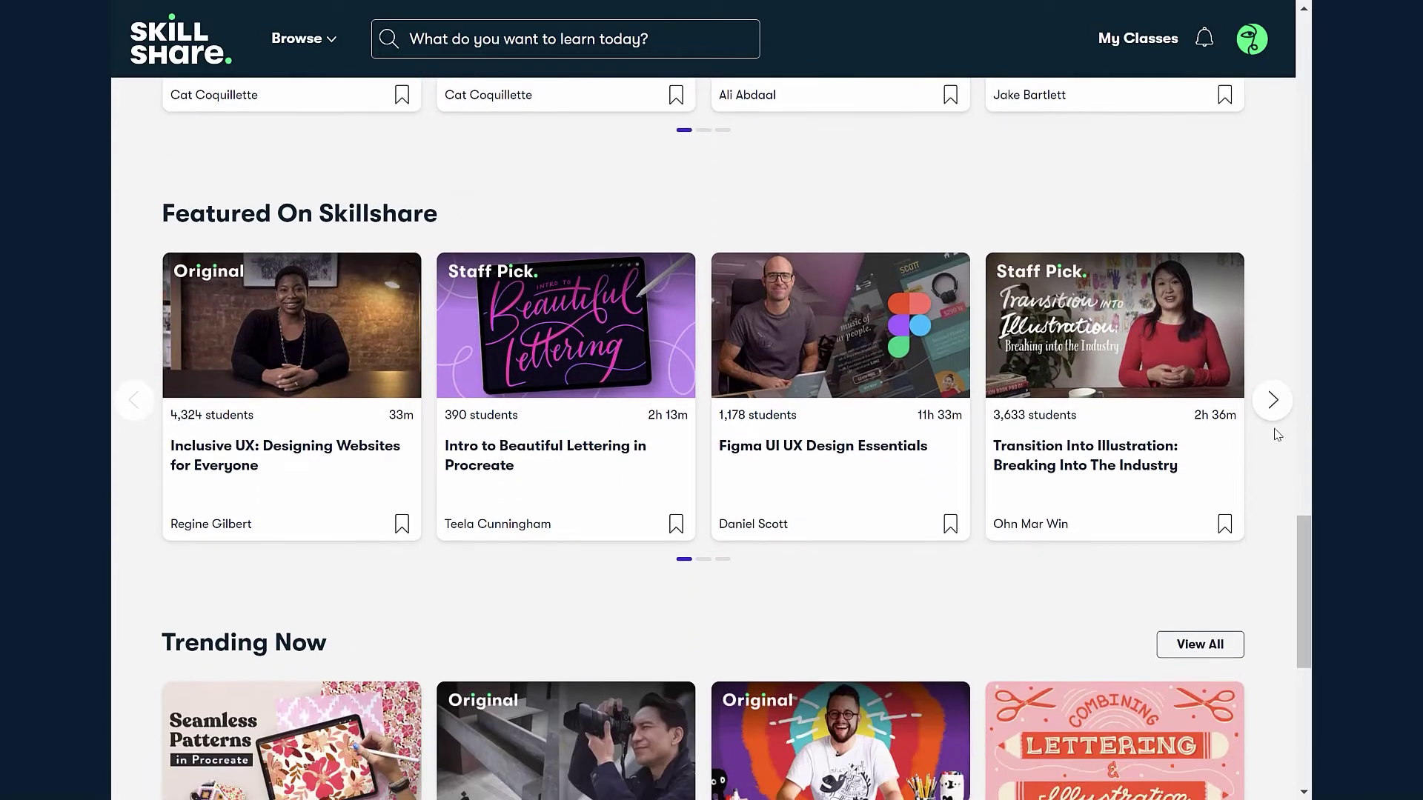
scroll(1278, 434, "down", 1)
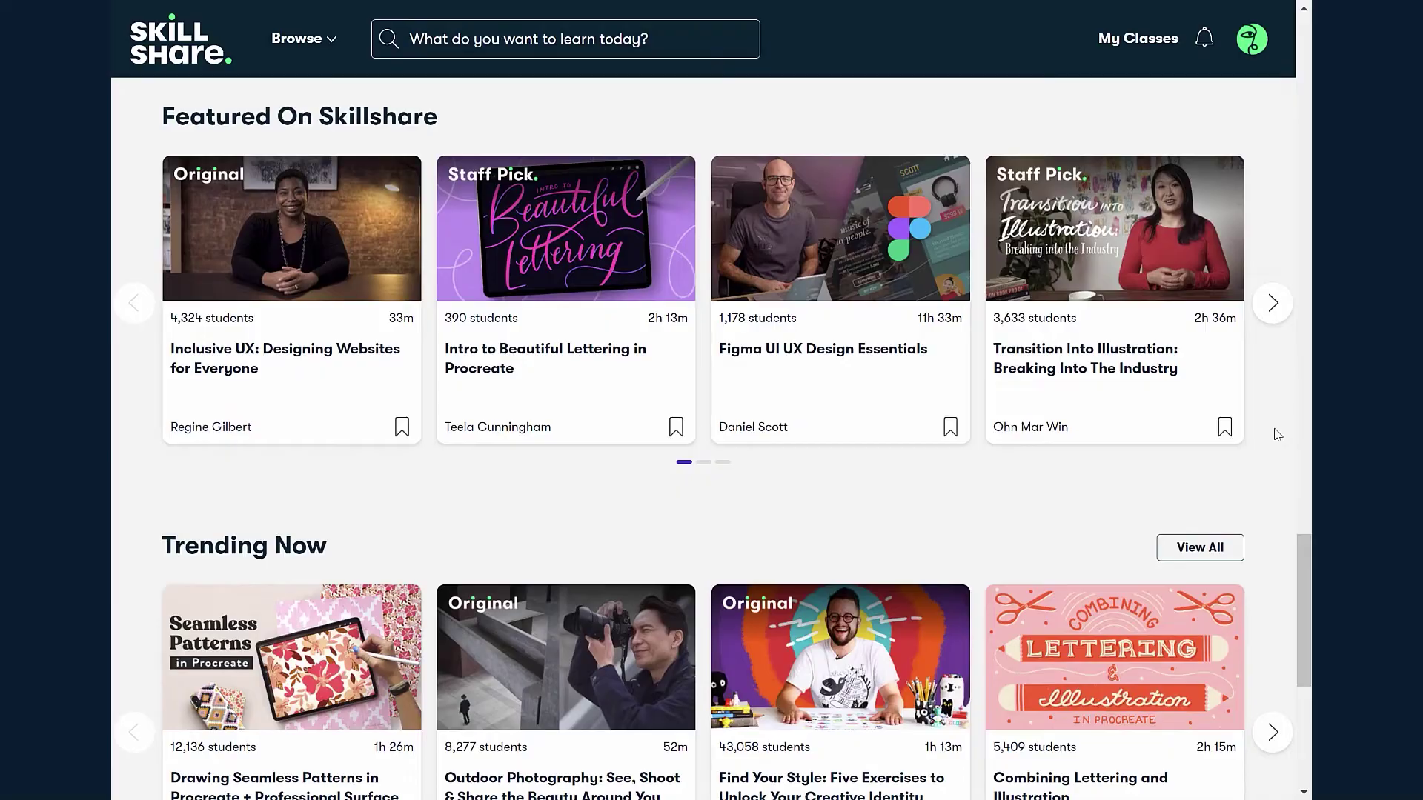
scroll(1278, 435, "down", 3)
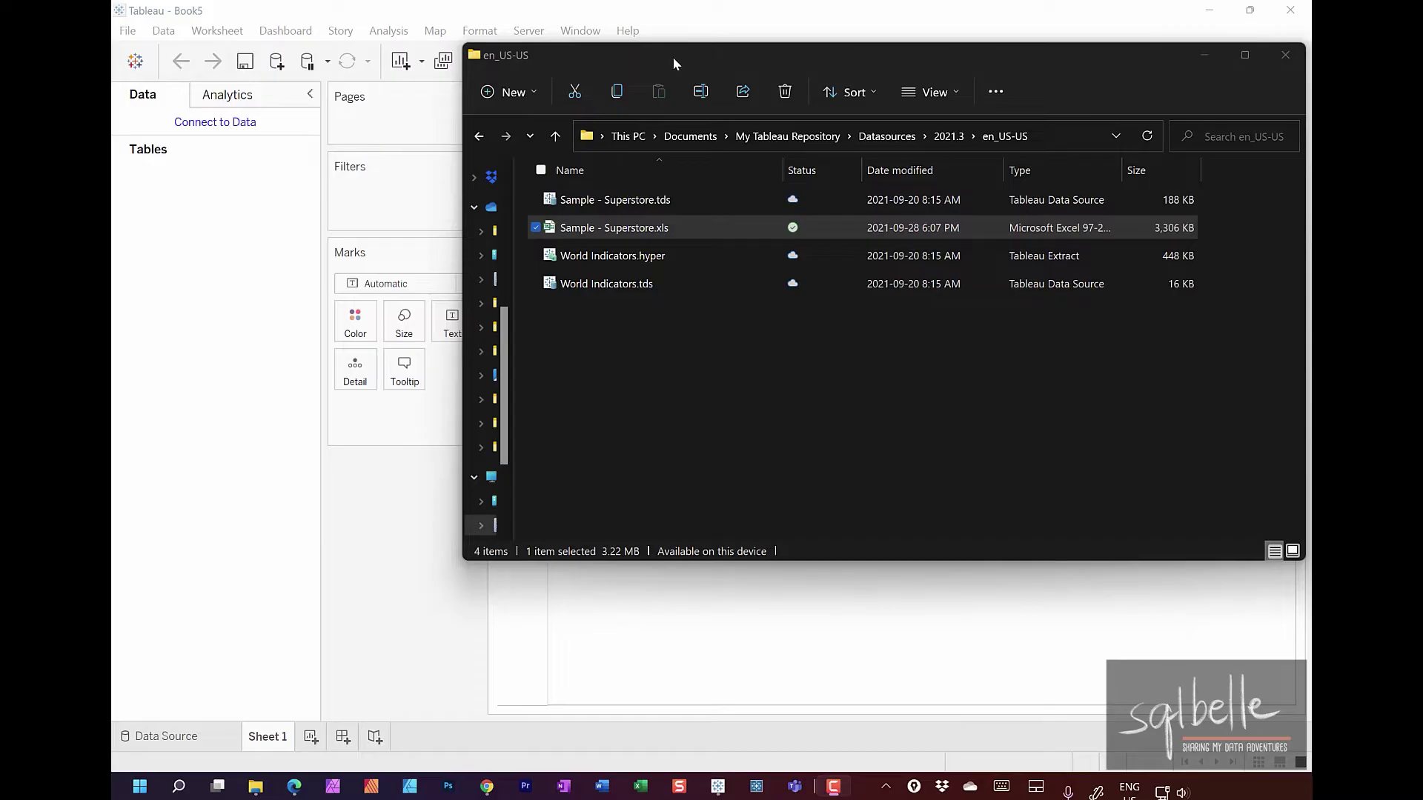
Step: Connect Tableau to the Sample - Superstore.xls file from the en_US-US folder and go to Sheet 1
left_click(673, 57)
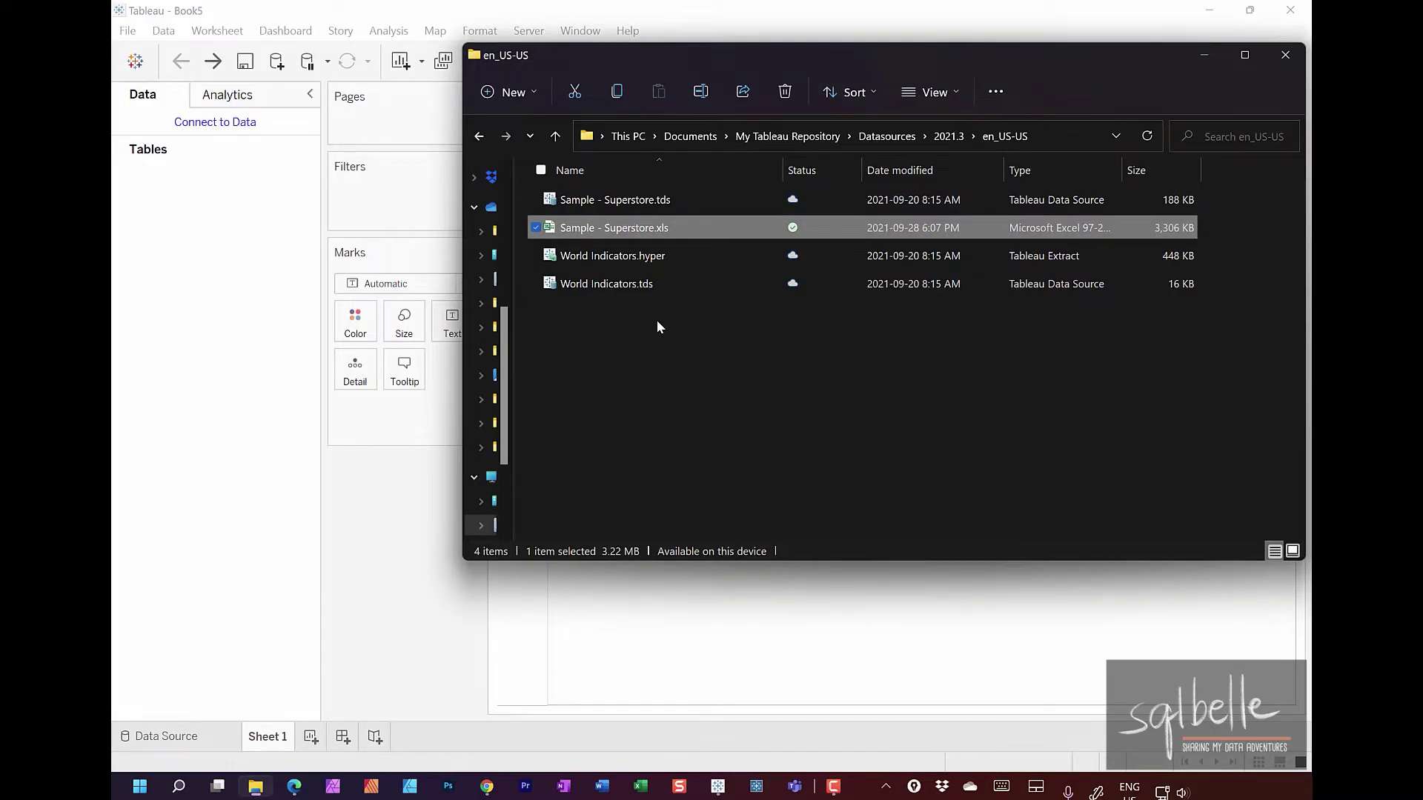
left_click_drag(635, 228, 677, 235)
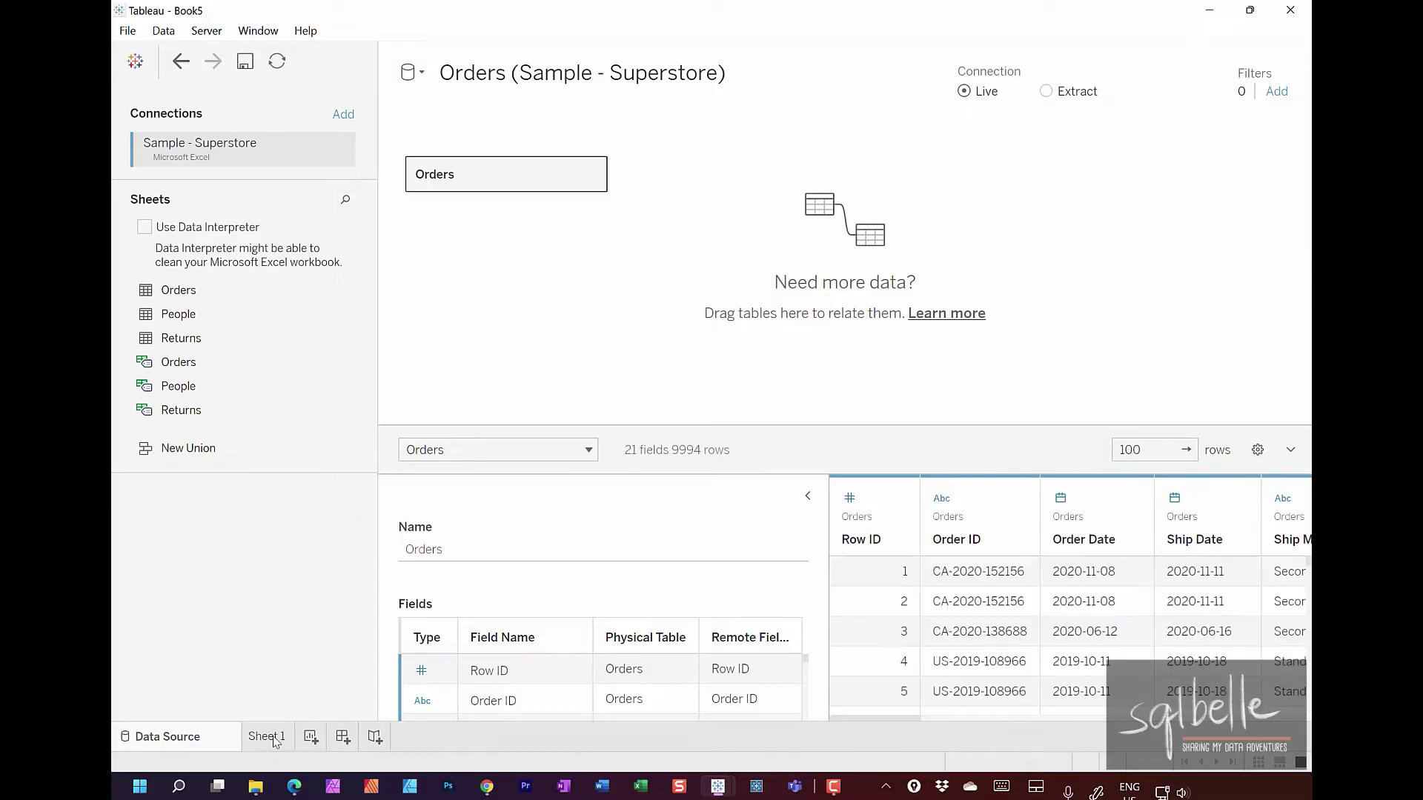
left_click(266, 737)
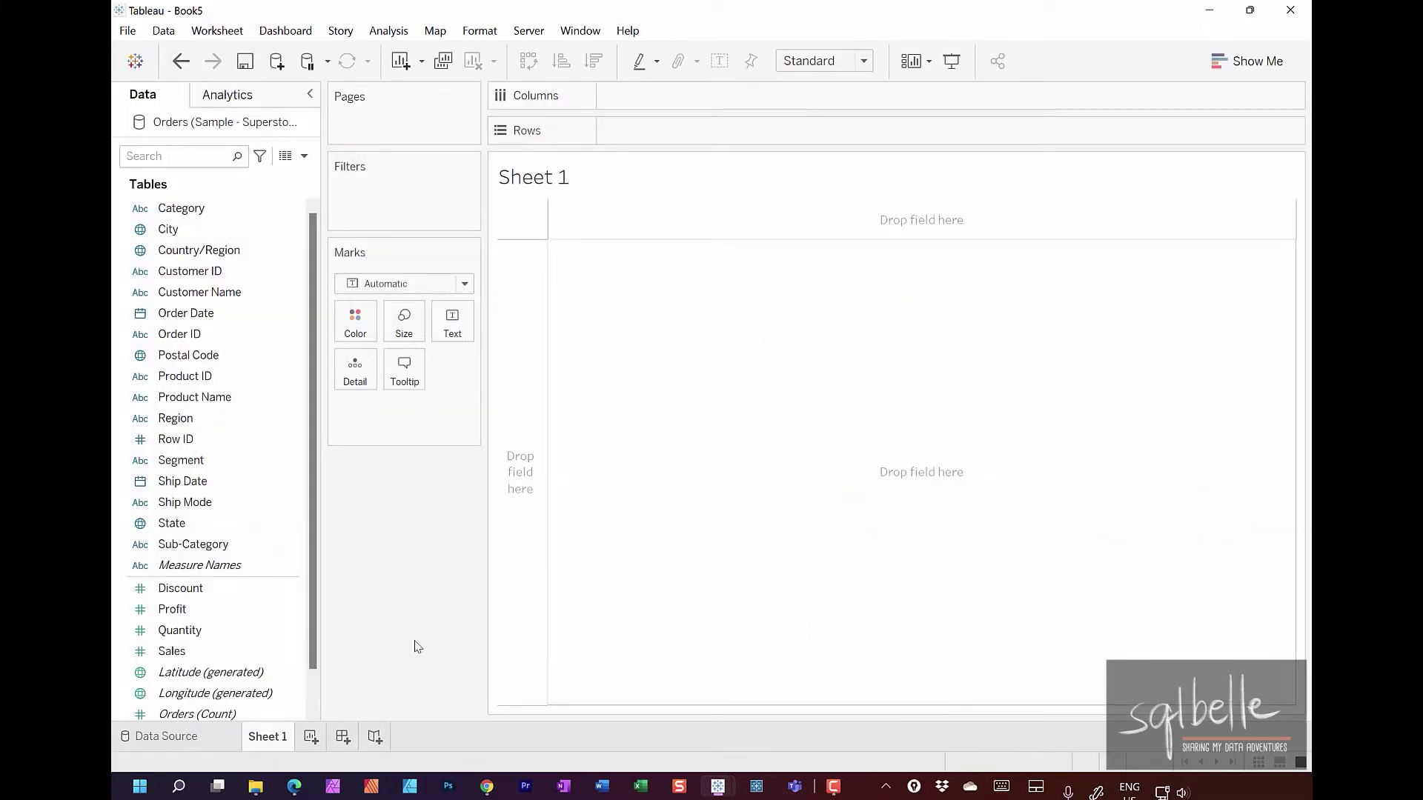
Step: Build a horizontal bar chart of Sales by Sub-Category, sorted by Sales in descending order
left_click(223, 546)
left_click_drag(223, 548, 674, 123)
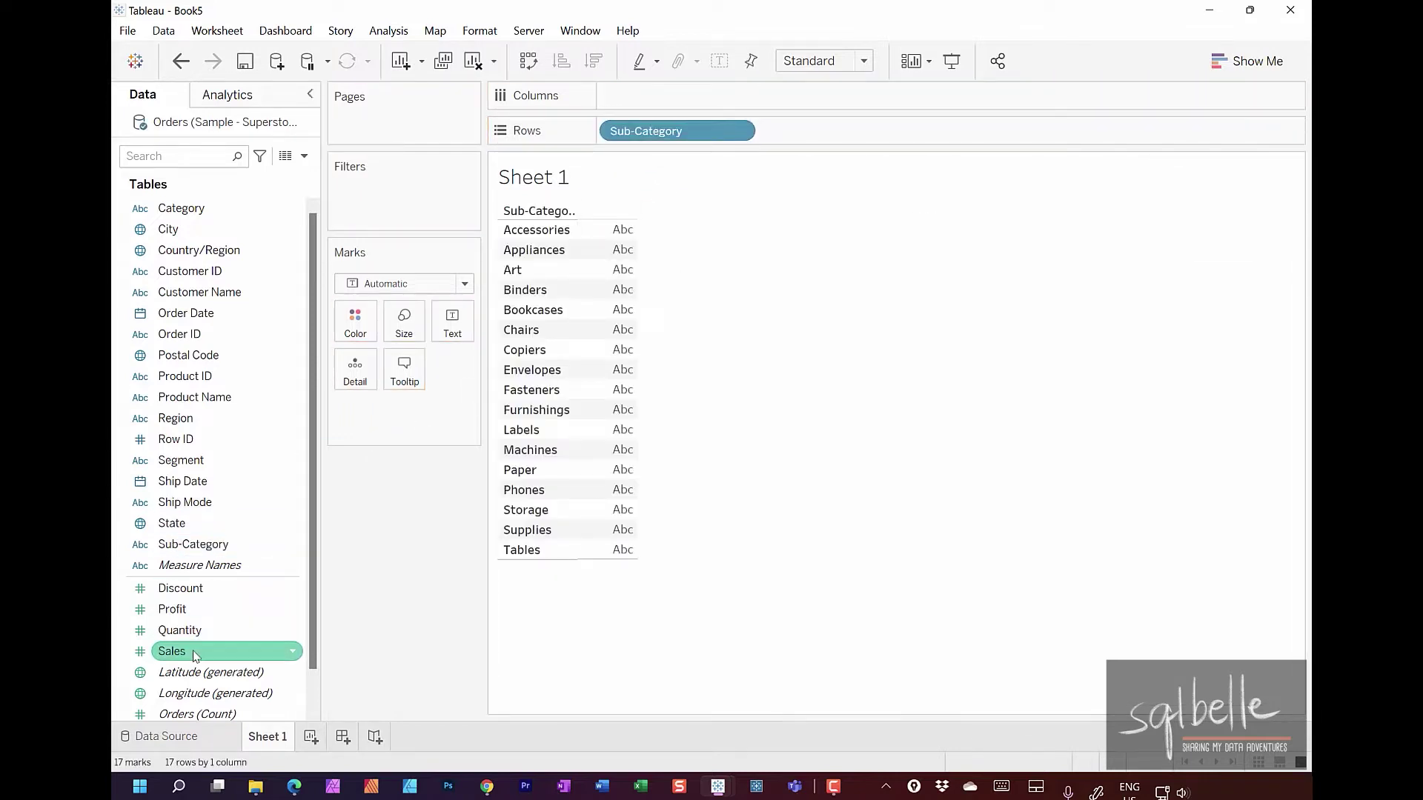
left_click_drag(195, 657, 656, 99)
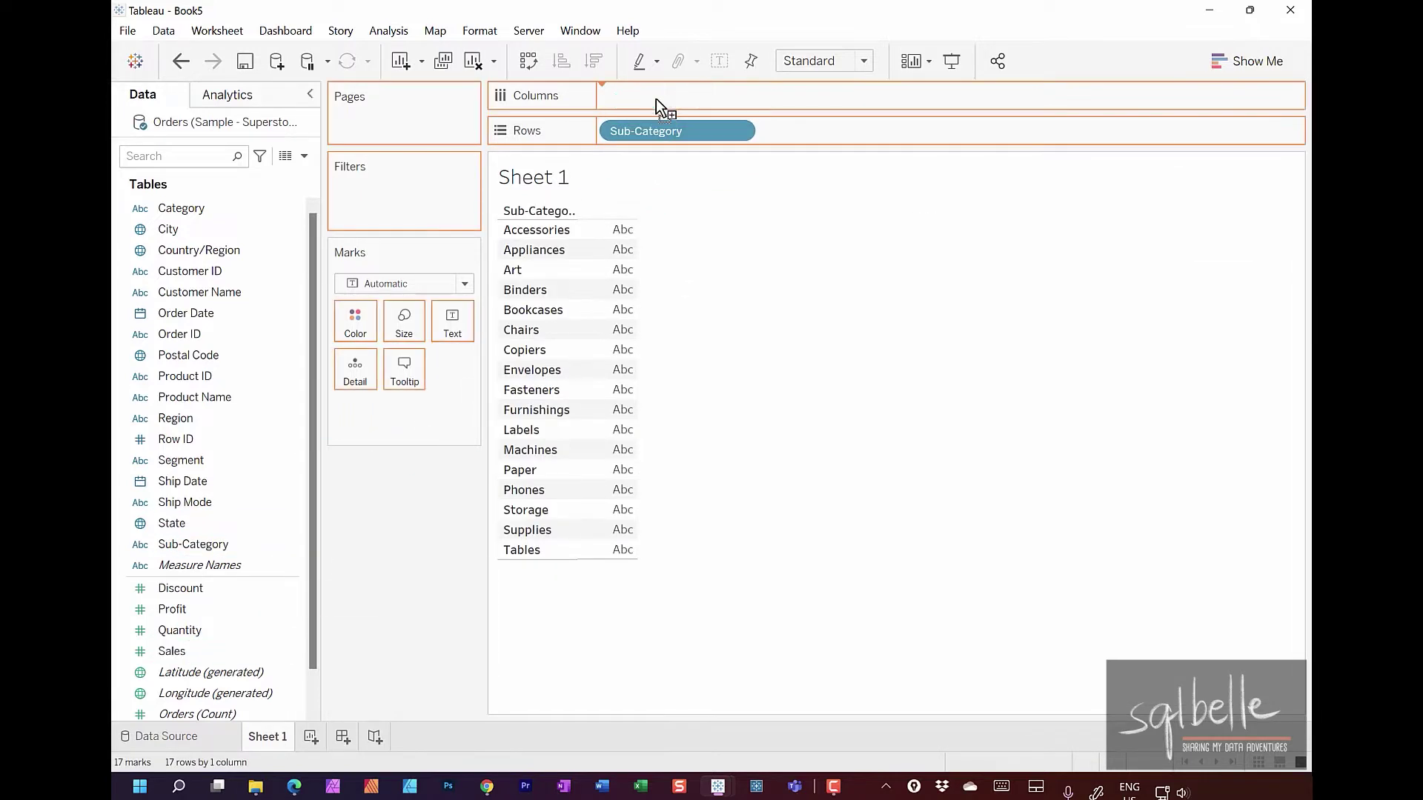
left_click(963, 599)
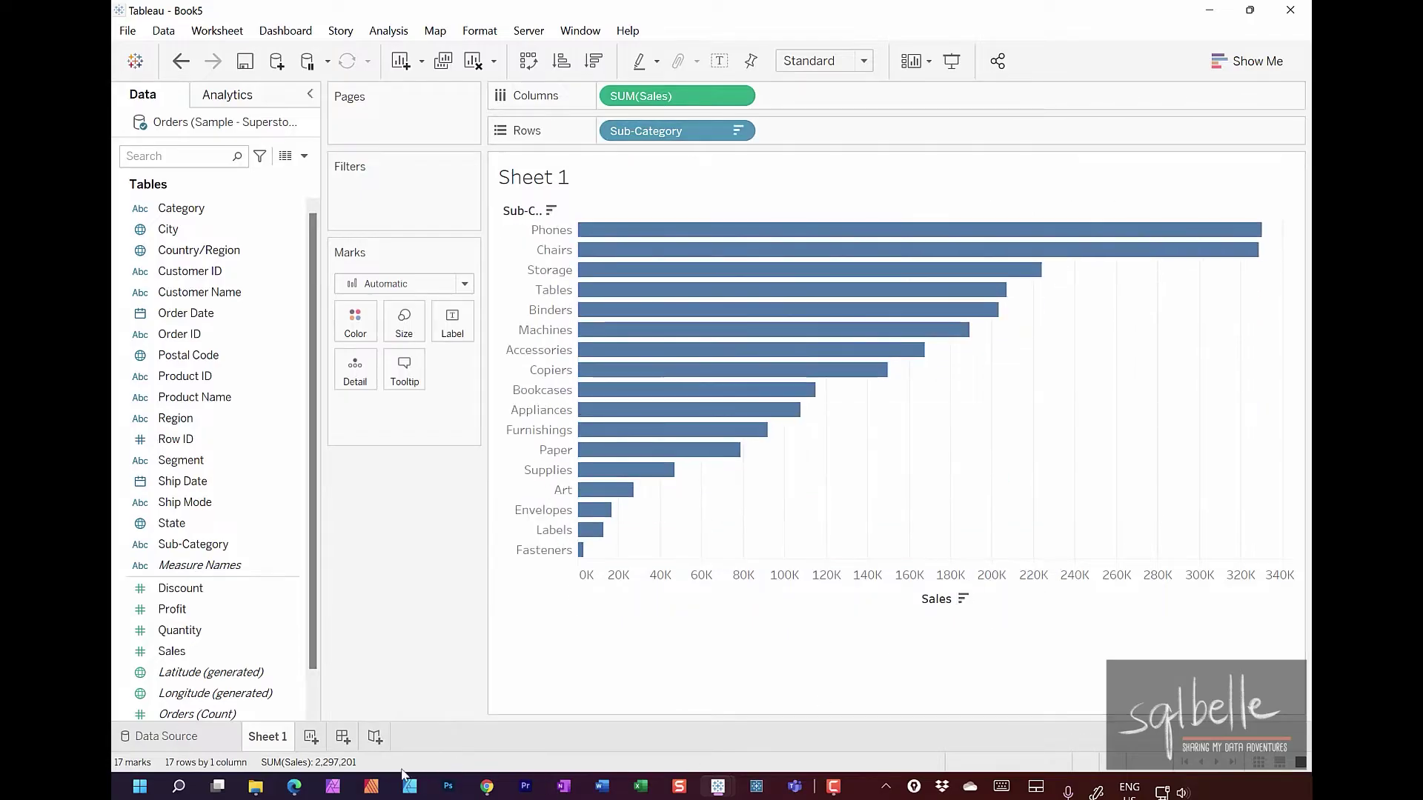
Step: Rename the bar chart worksheet as Bar
double_click(271, 739)
type("Bar")
key("Return")
Step: Add a new worksheet and build a line chart of Sales over the continuous MONTH(Order Date)
left_click(289, 738)
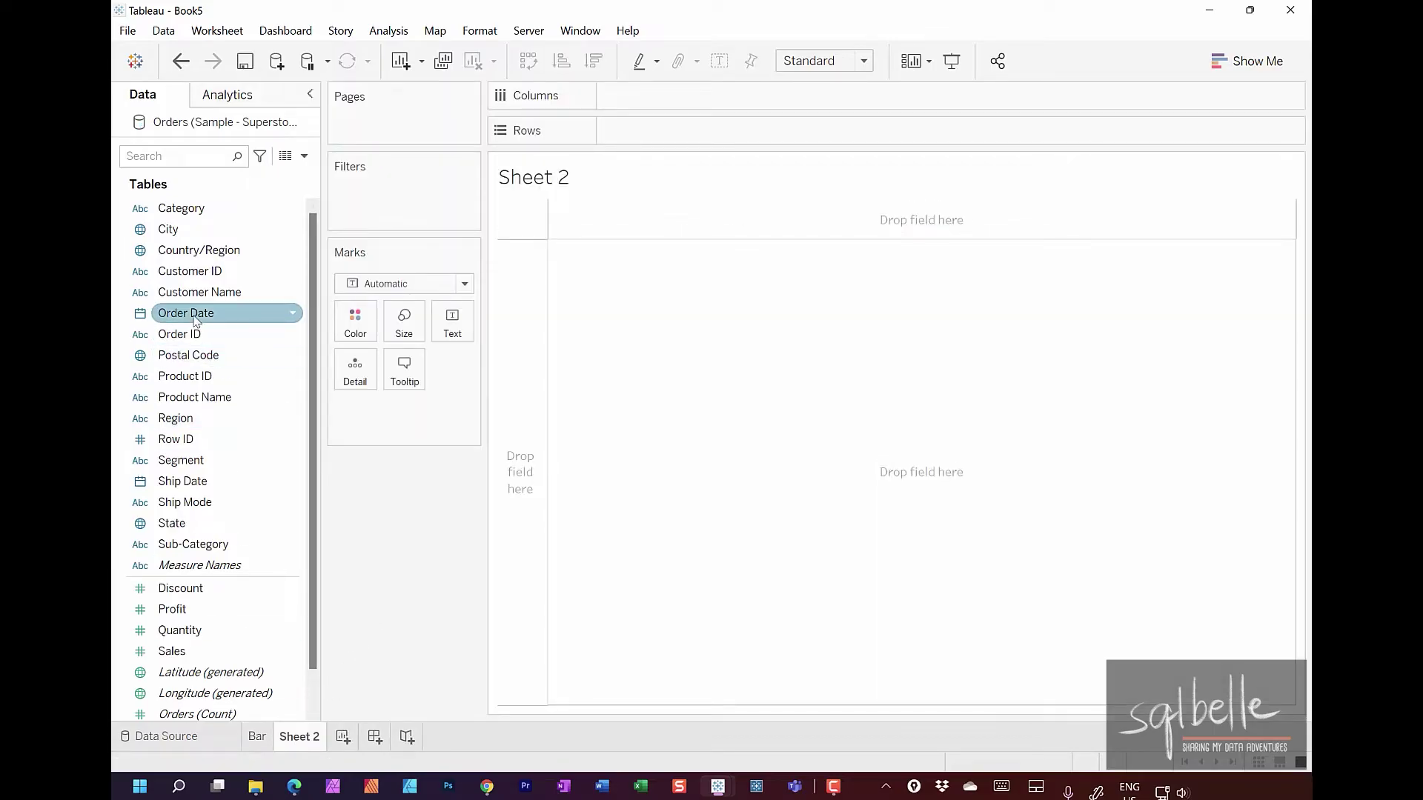
left_click_drag(194, 314, 756, 103)
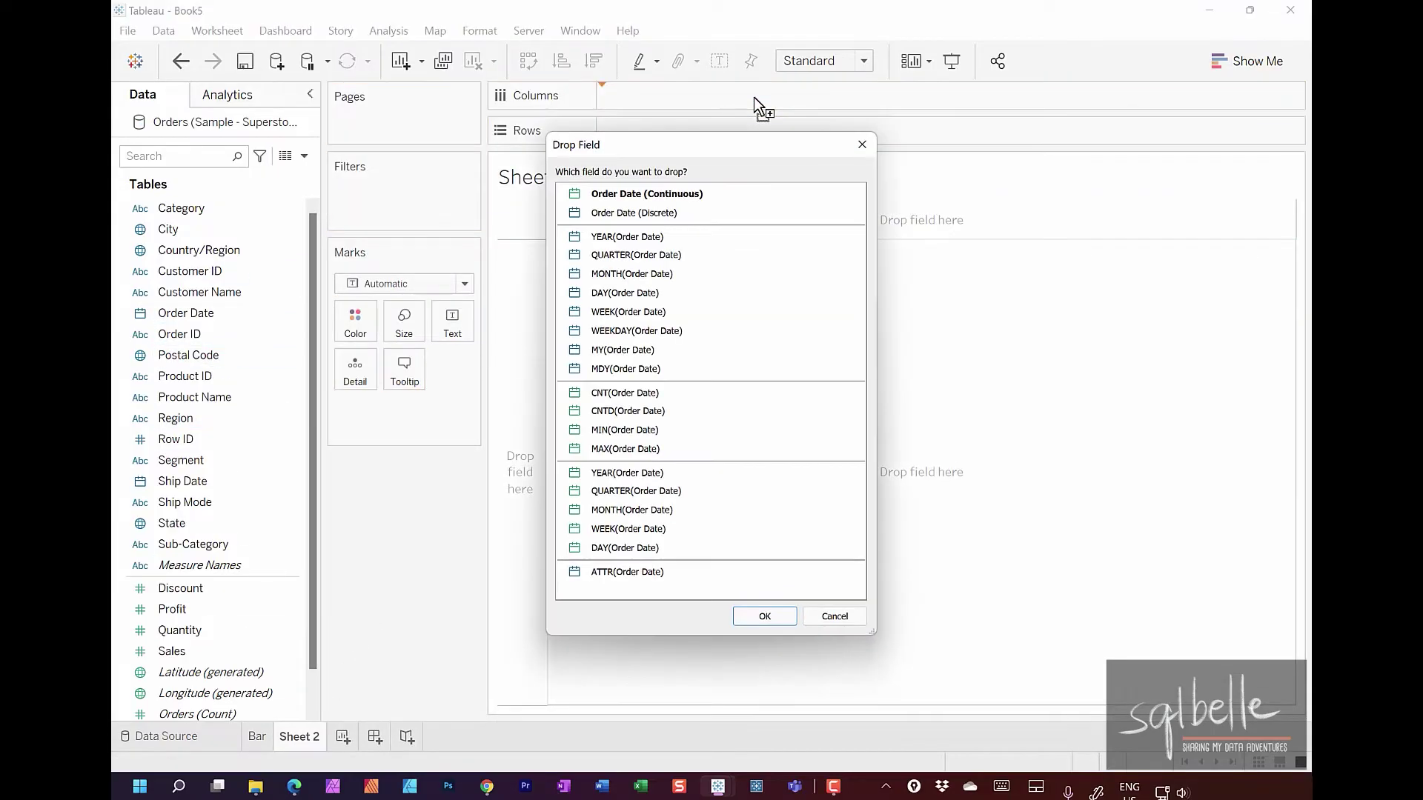
mouse_move(656, 499)
left_mouse_down()
mouse_move(712, 528)
mouse_move(656, 497)
left_mouse_up()
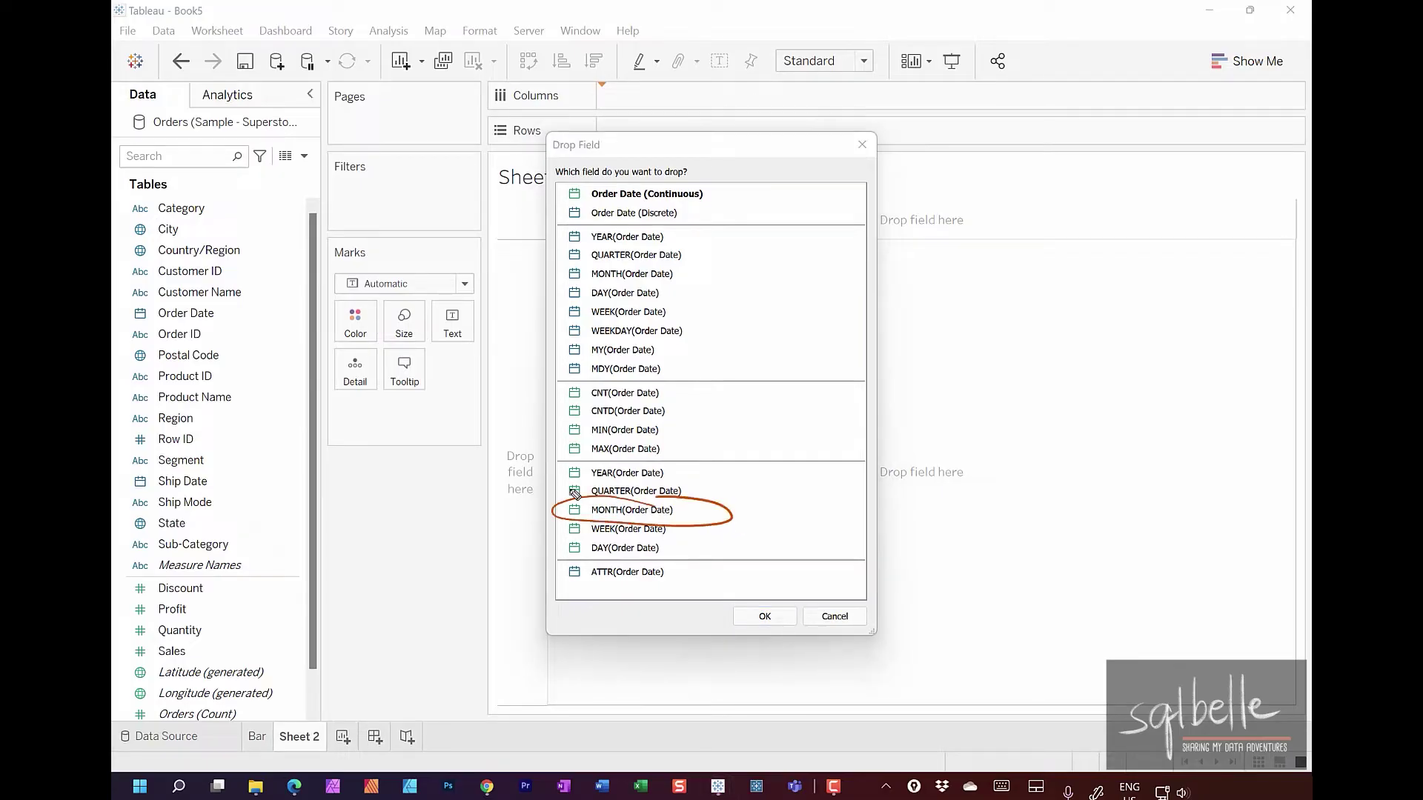
left_click(639, 512)
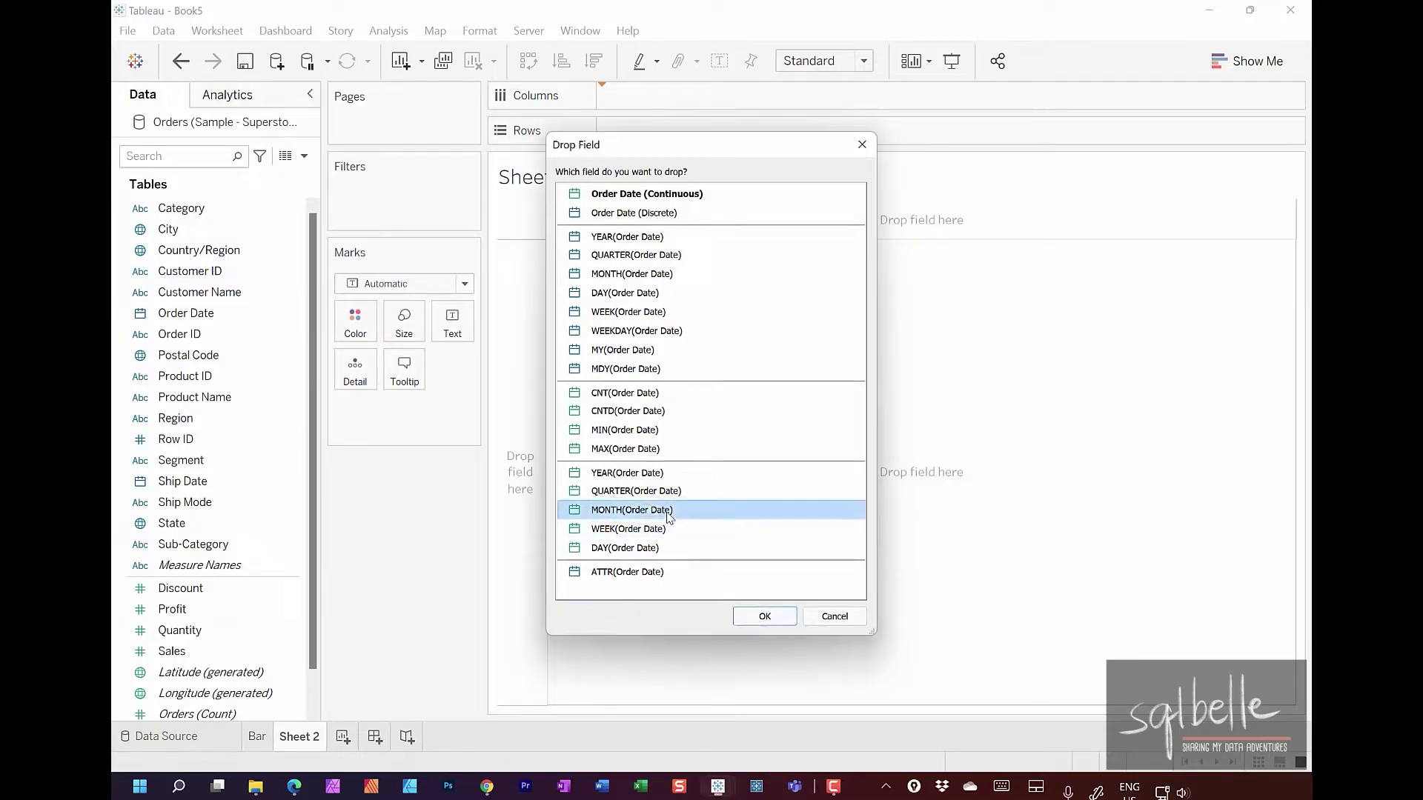
left_click(757, 619)
mouse_move(171, 651)
left_mouse_down()
mouse_move(669, 188)
mouse_move(679, 141)
left_mouse_up()
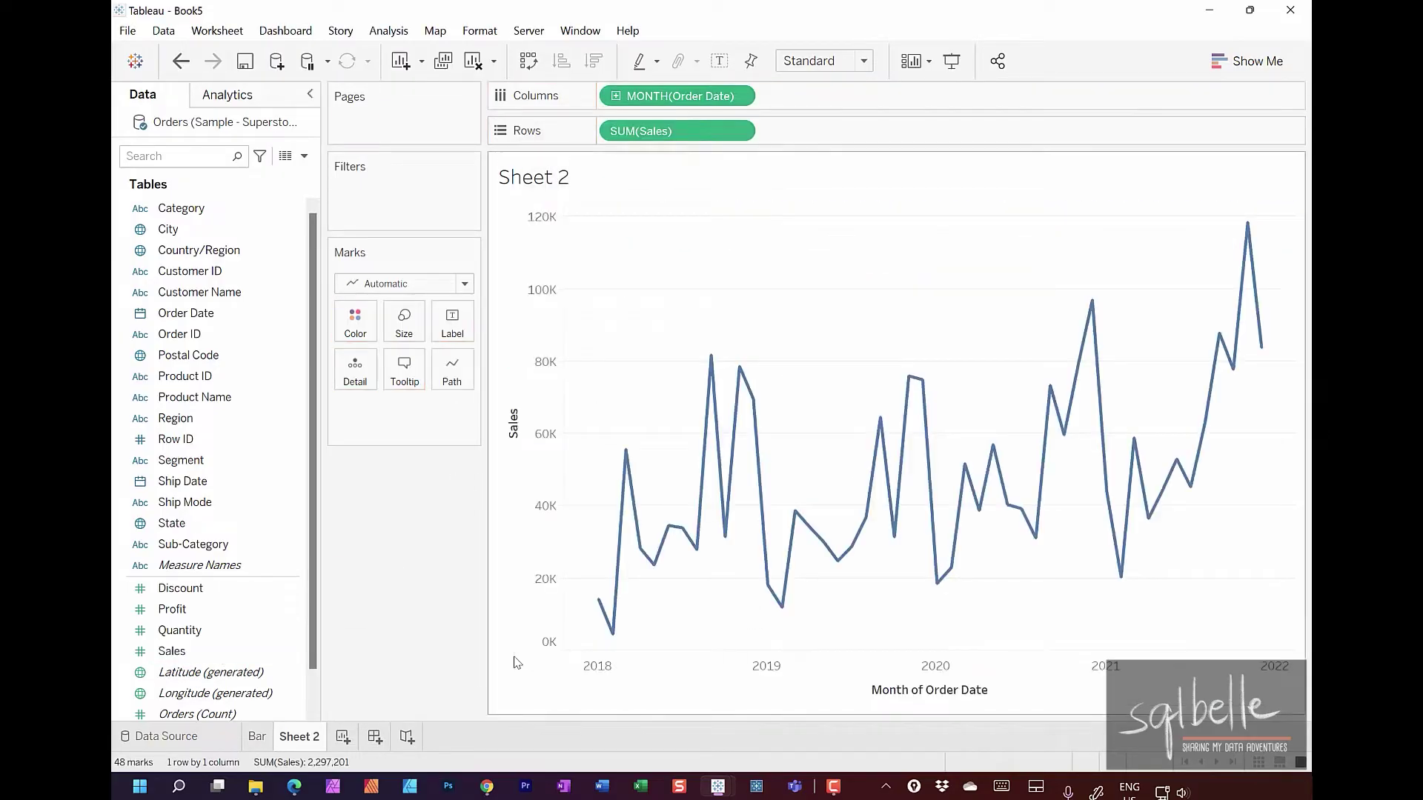
Step: Rename the line chart worksheet as Line
double_click(304, 741)
type("Line")
key("Return")
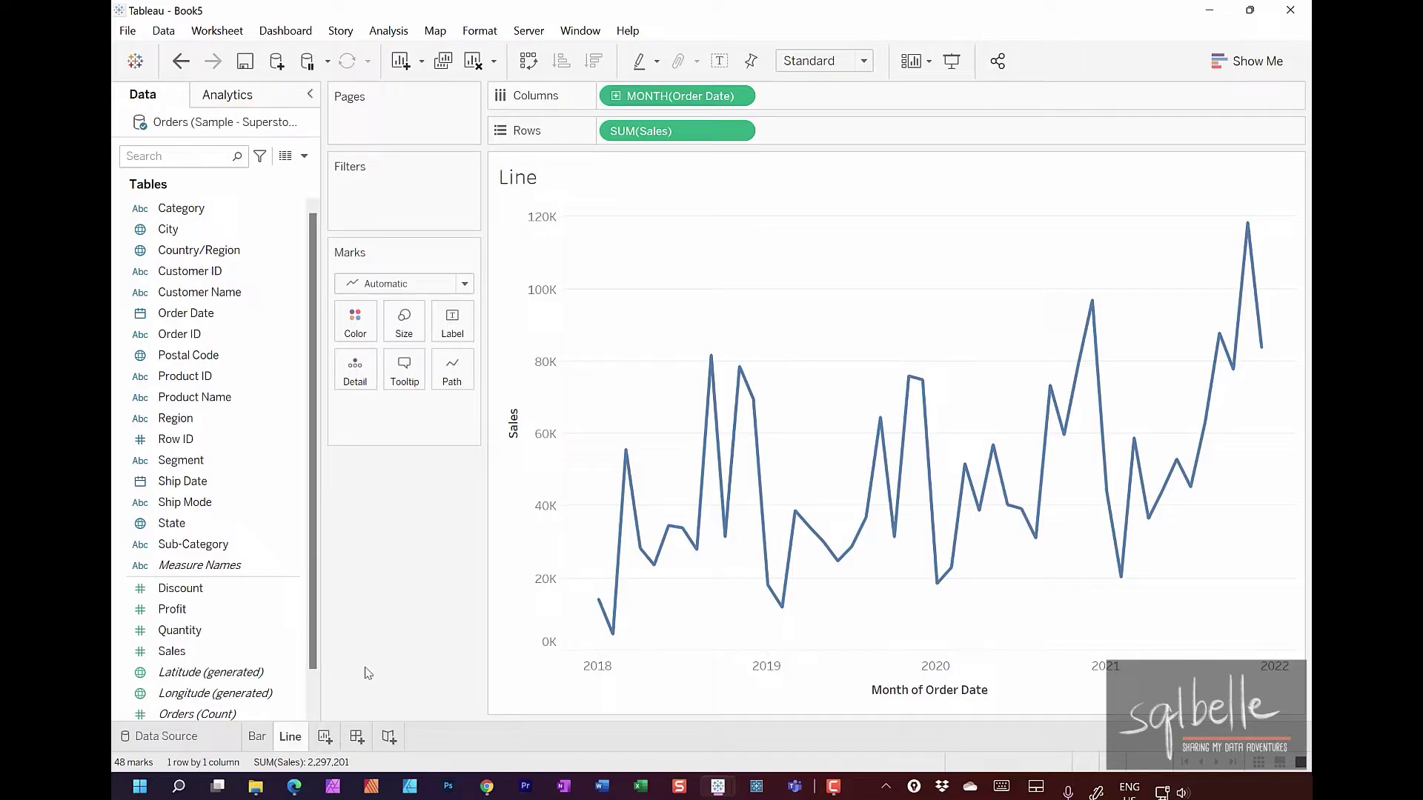
Step: Add a new worksheet and build a filled map of State coloured by Sales and labelled with State
left_click(324, 741)
left_click(238, 531)
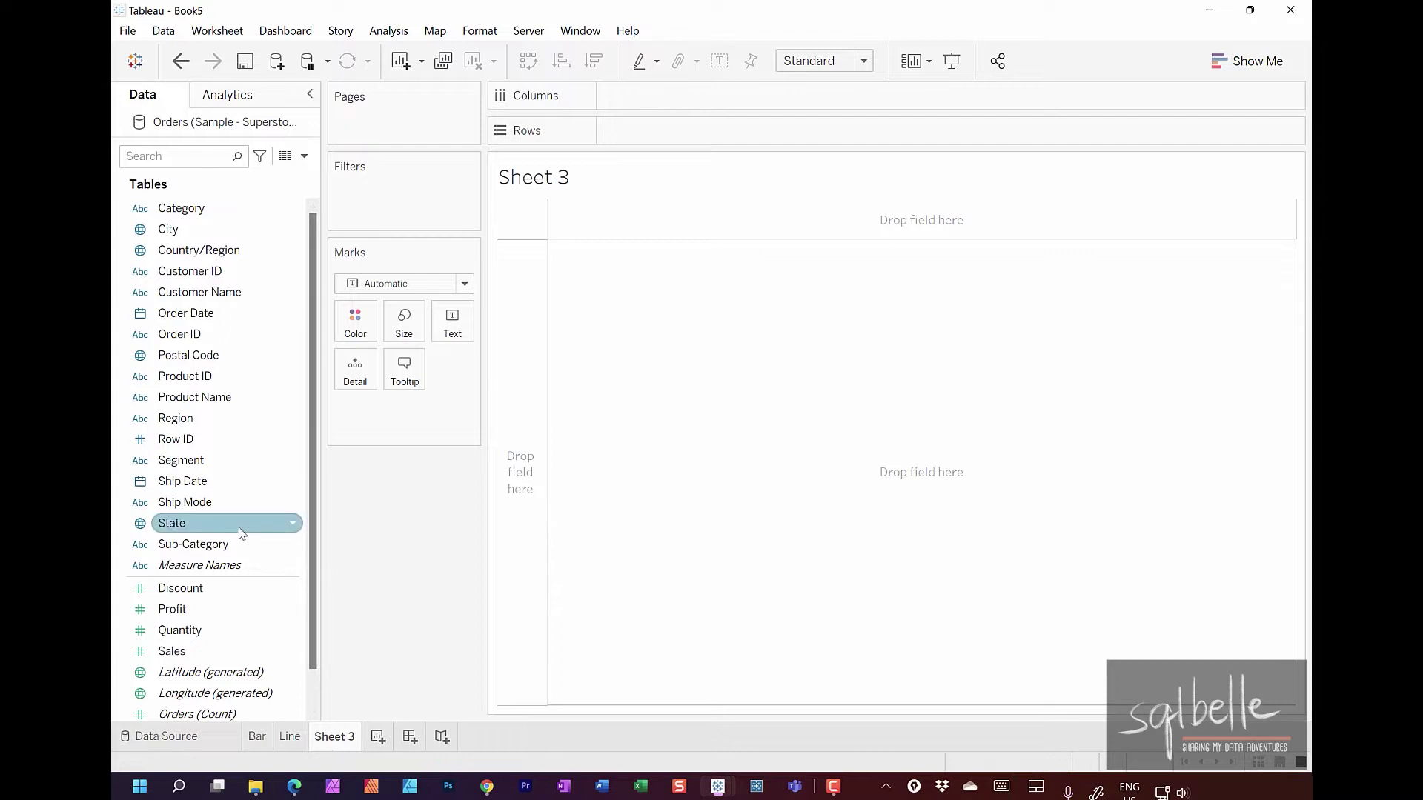
double_click(240, 532)
left_click_drag(180, 630, 360, 335)
left_click_drag(172, 523, 453, 328)
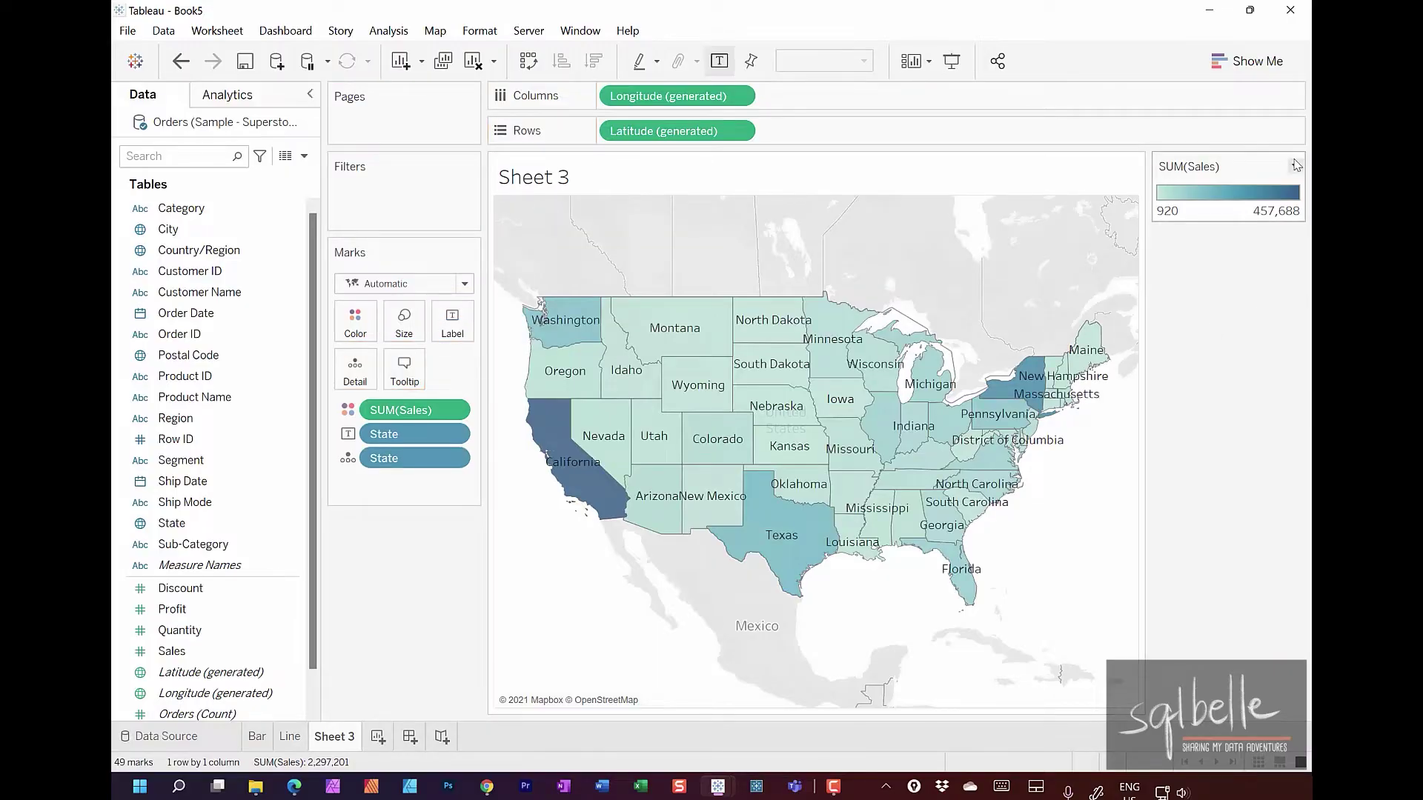
Step: Hide the SUM(Sales) colour legend and rename the map worksheet as Map
left_click(1295, 167)
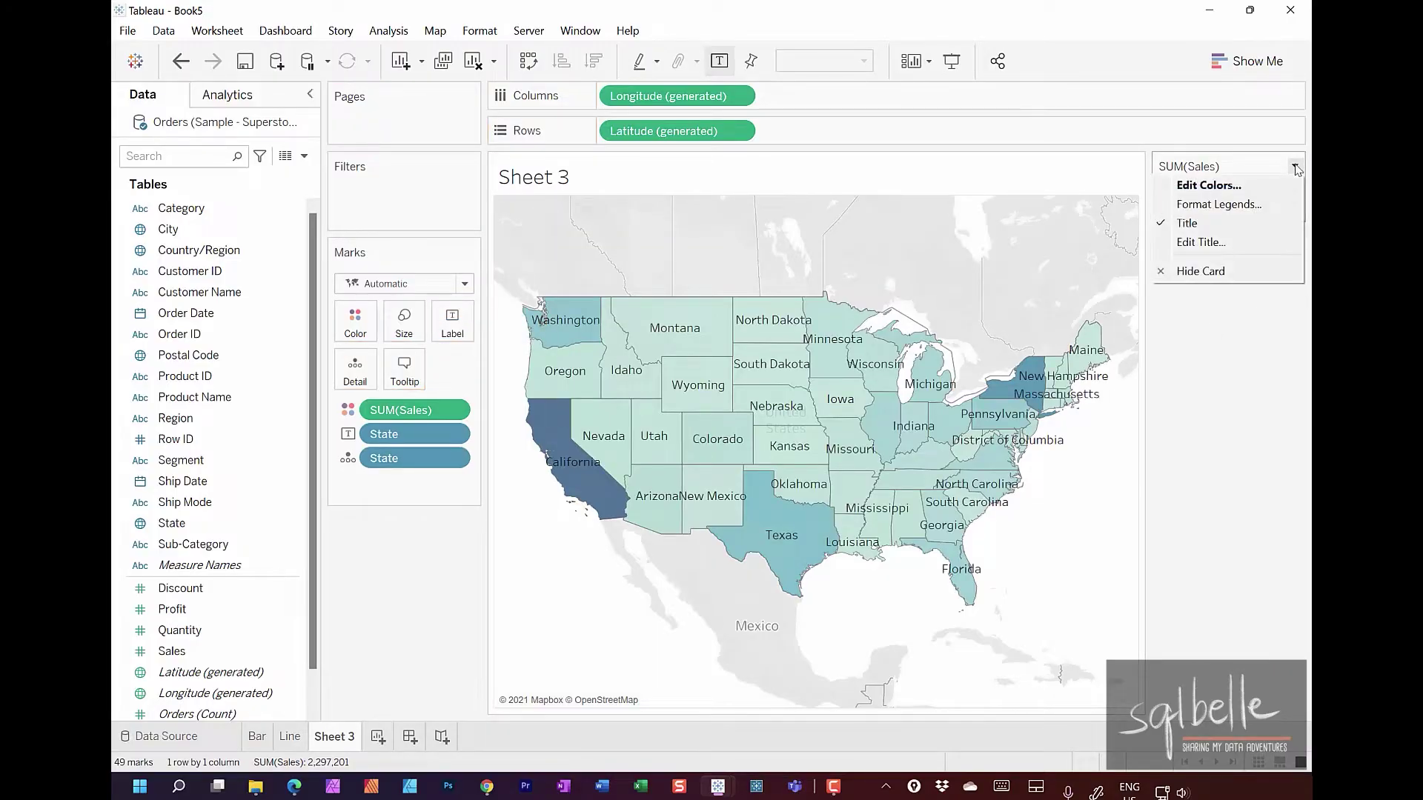
left_click(1227, 271)
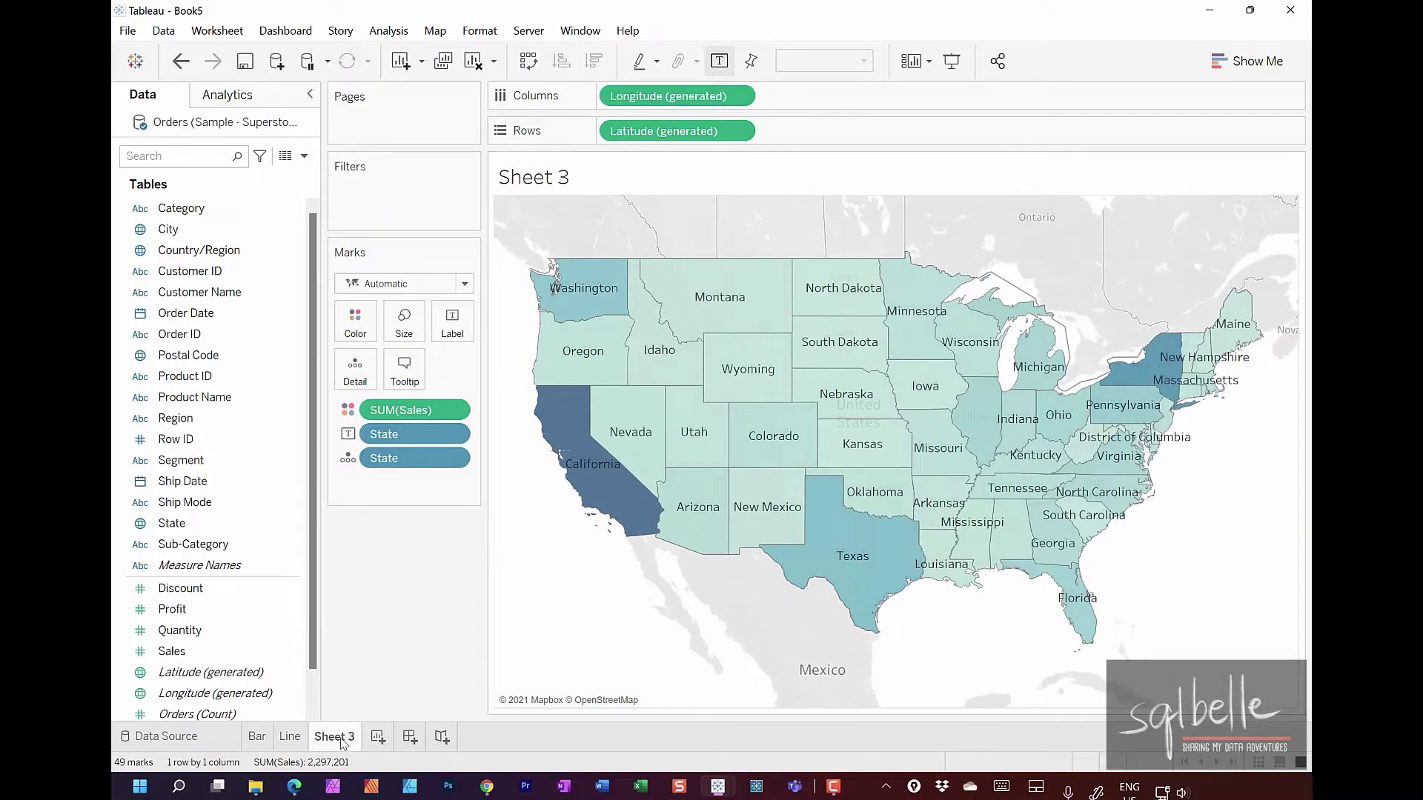
double_click(341, 738)
type("Map")
key("Return")
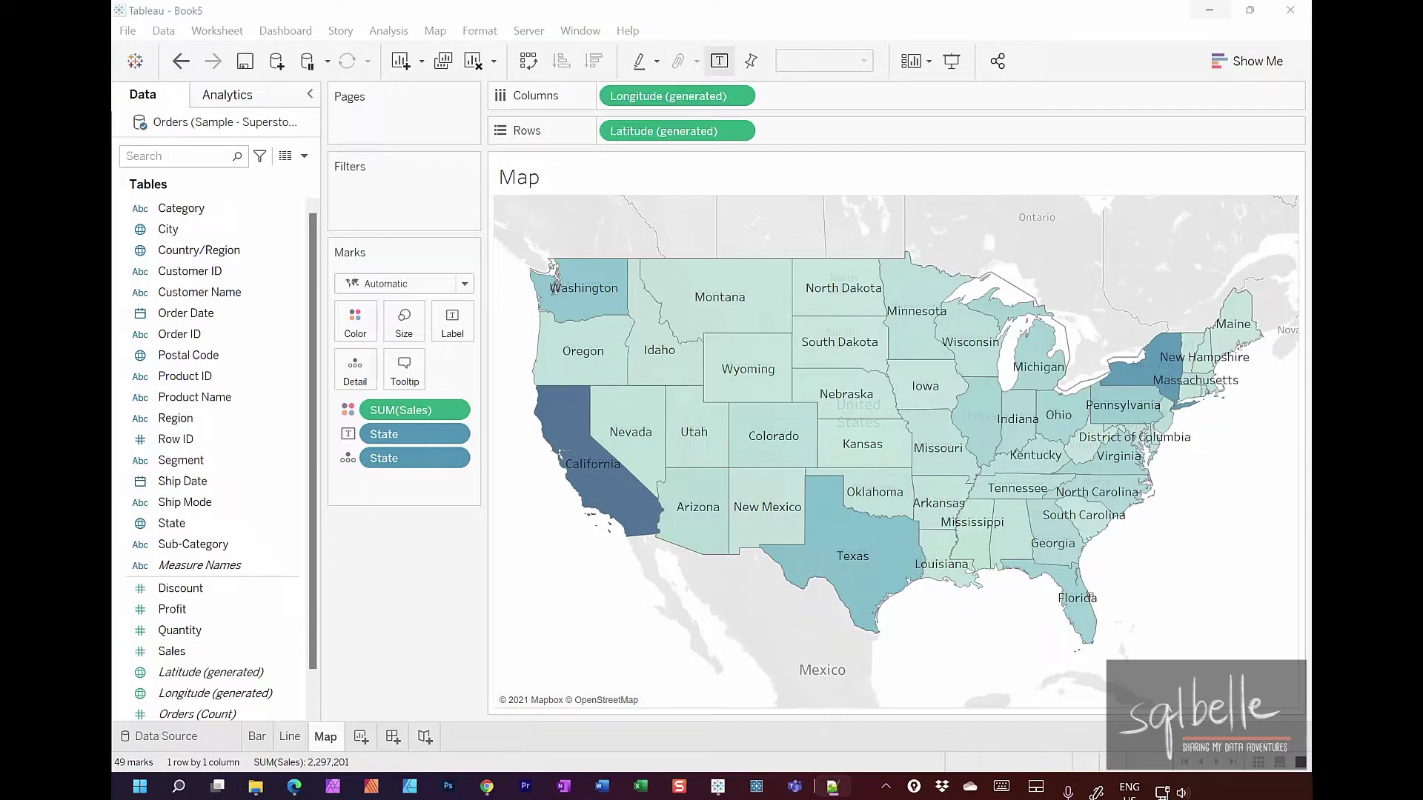
Step: Start a new parameter named Choose your chart with the String data type and a list of allowable values
left_click(393, 568)
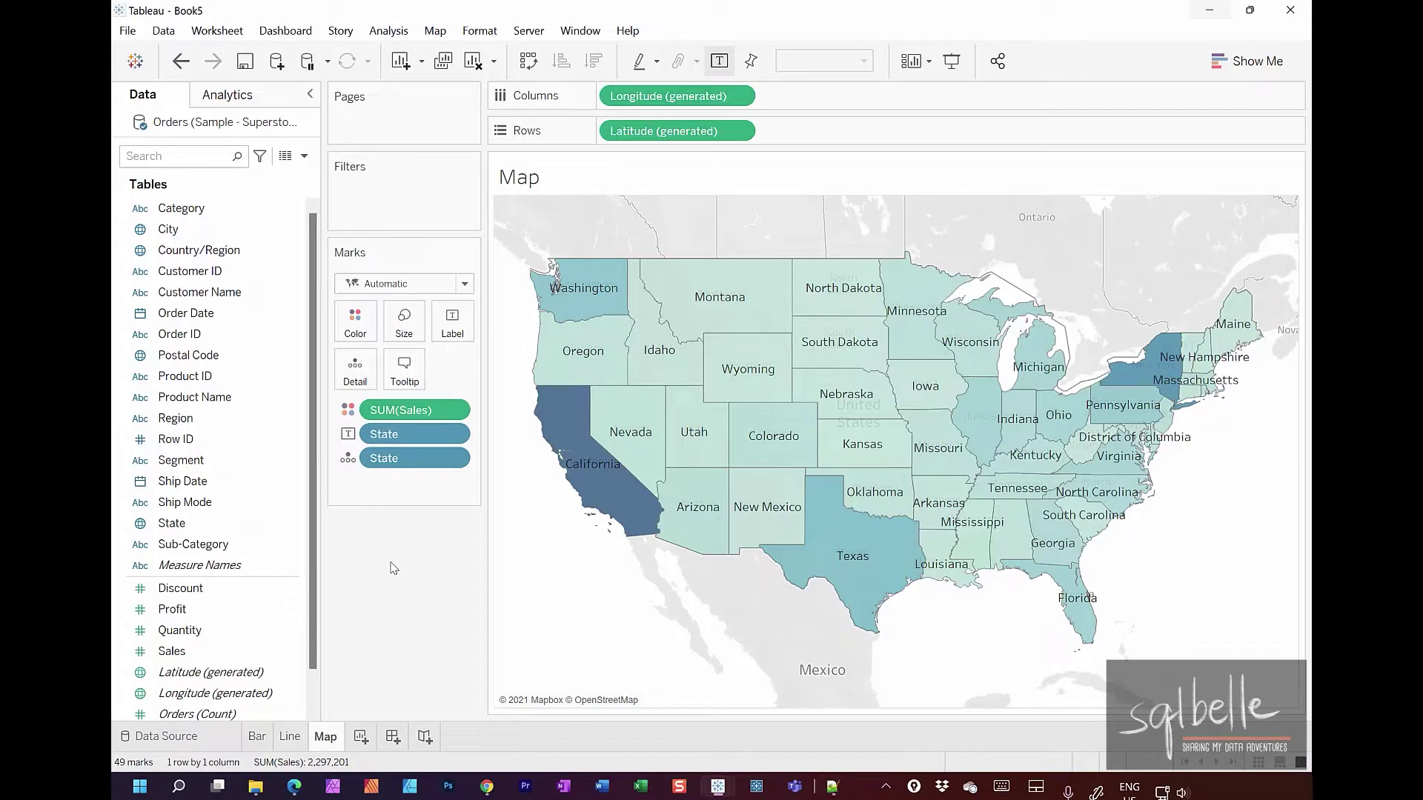
left_click(303, 156)
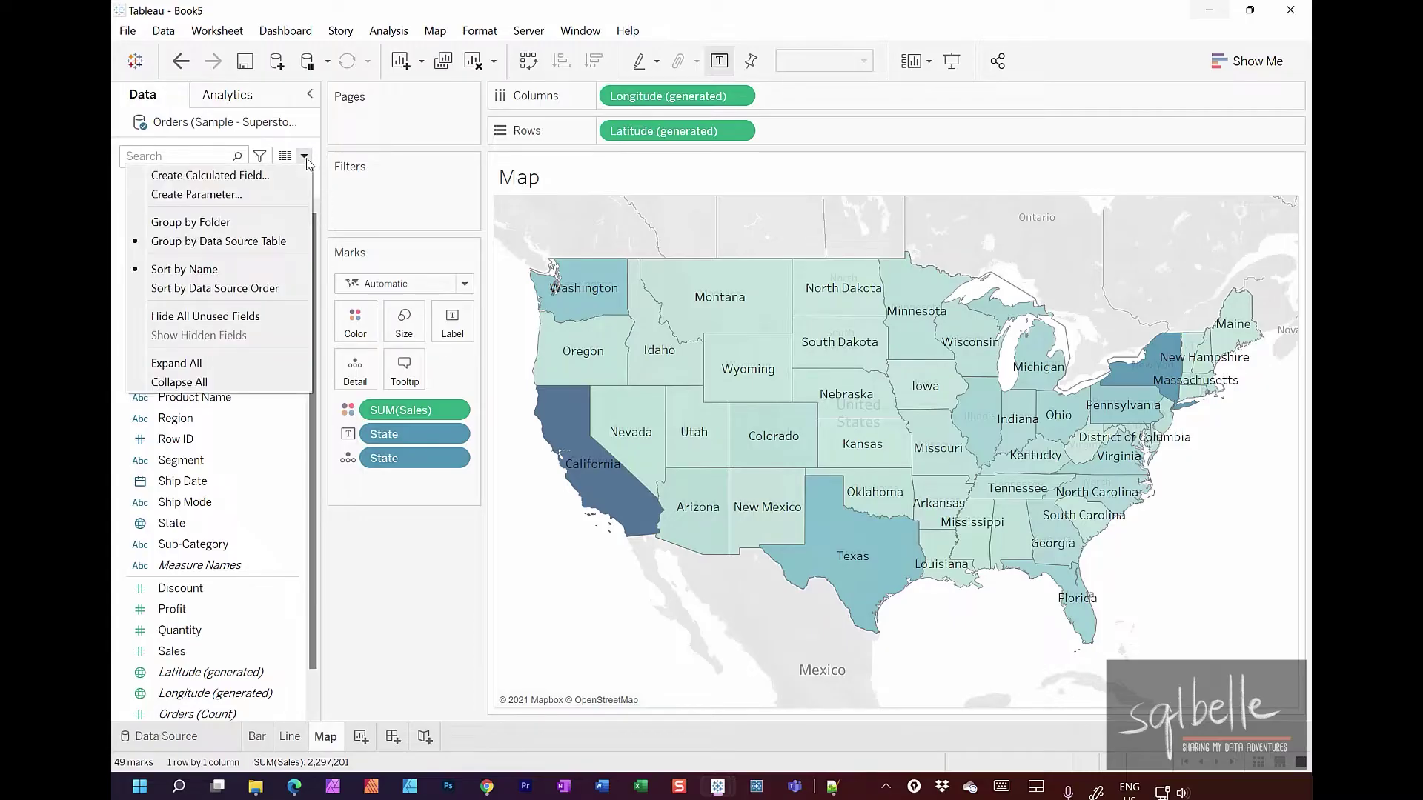
left_click(275, 194)
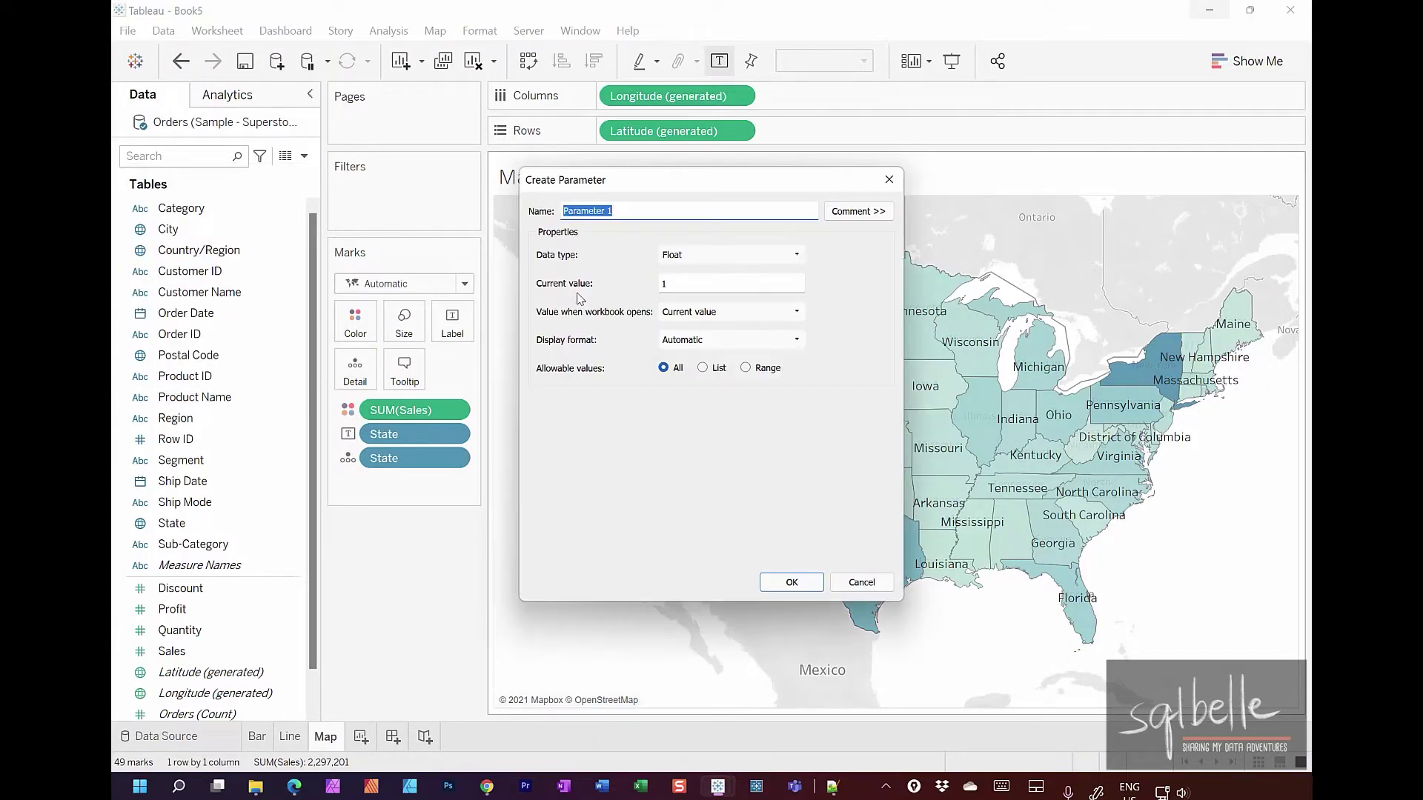
type("Choose your chart")
left_click(708, 258)
left_click(700, 293)
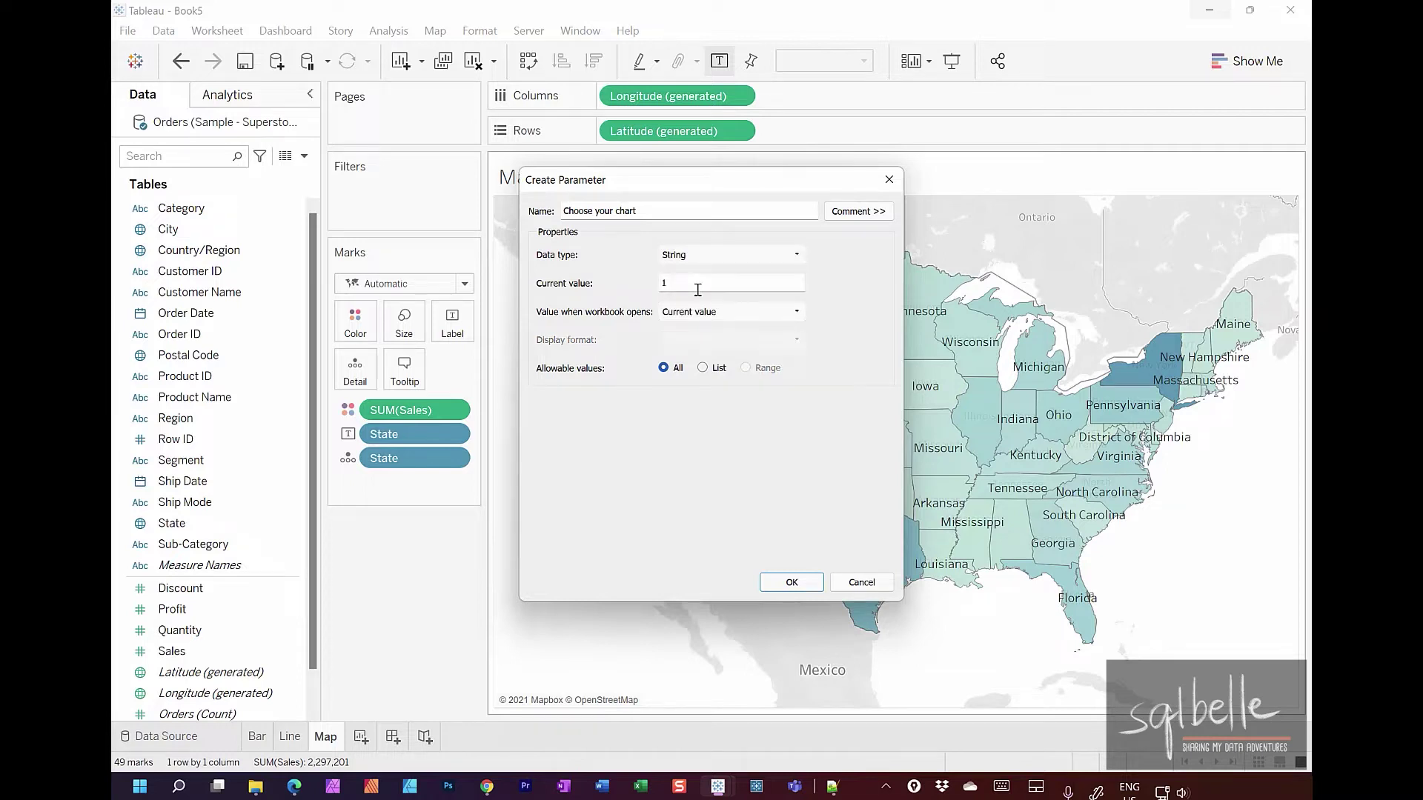
left_click(713, 375)
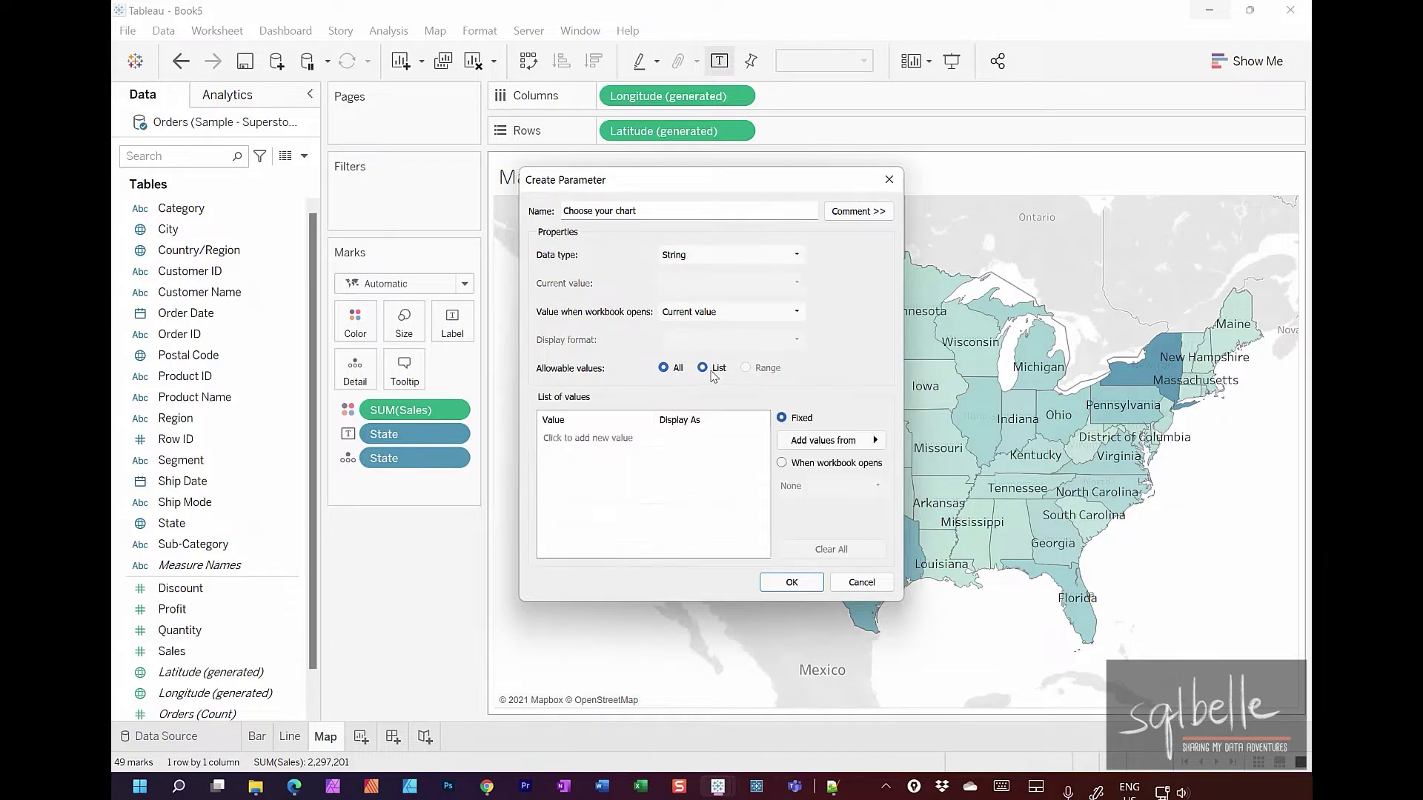
Step: Enter Bar, Line, Map and All as the parameter's list values
left_click(600, 437)
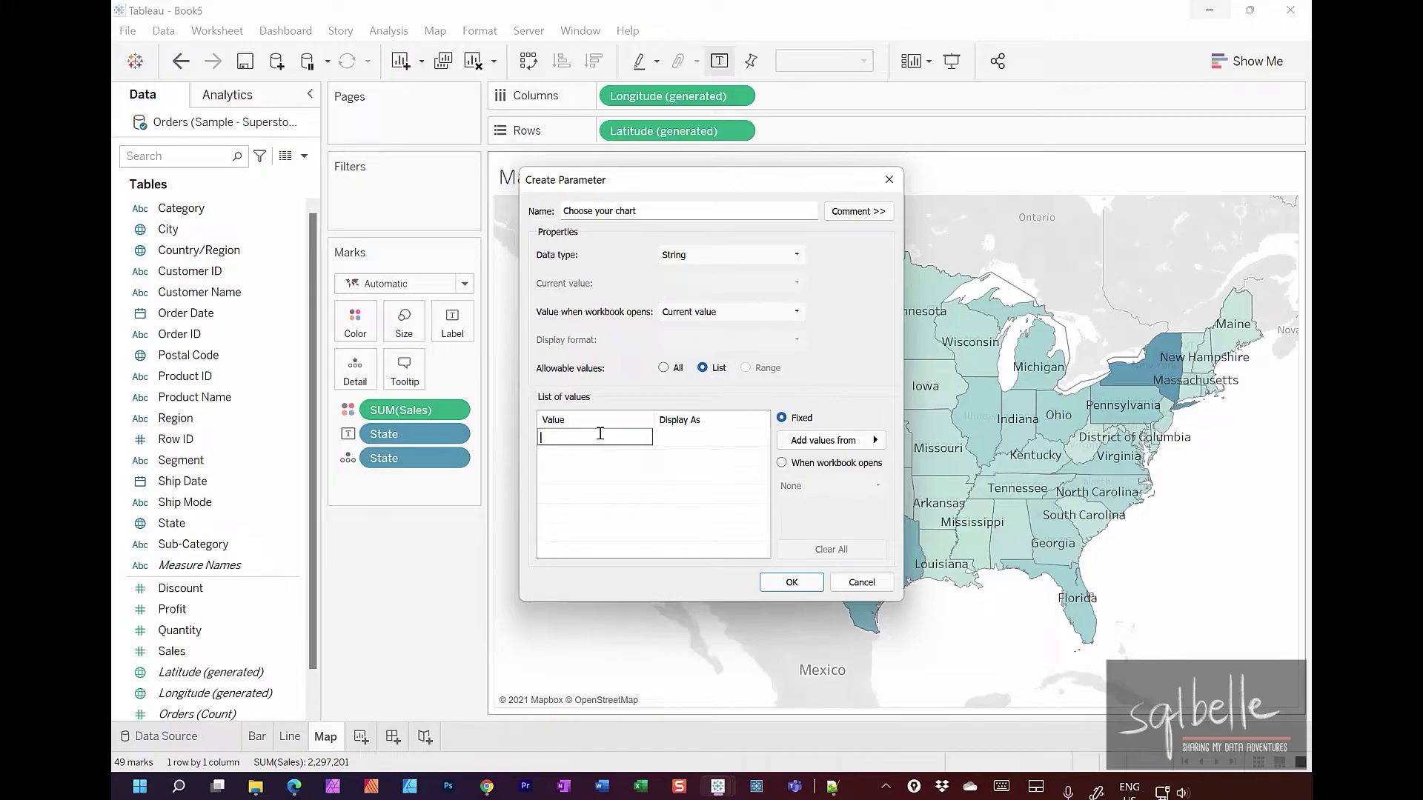
type("Bar")
left_click(590, 456)
type("L")
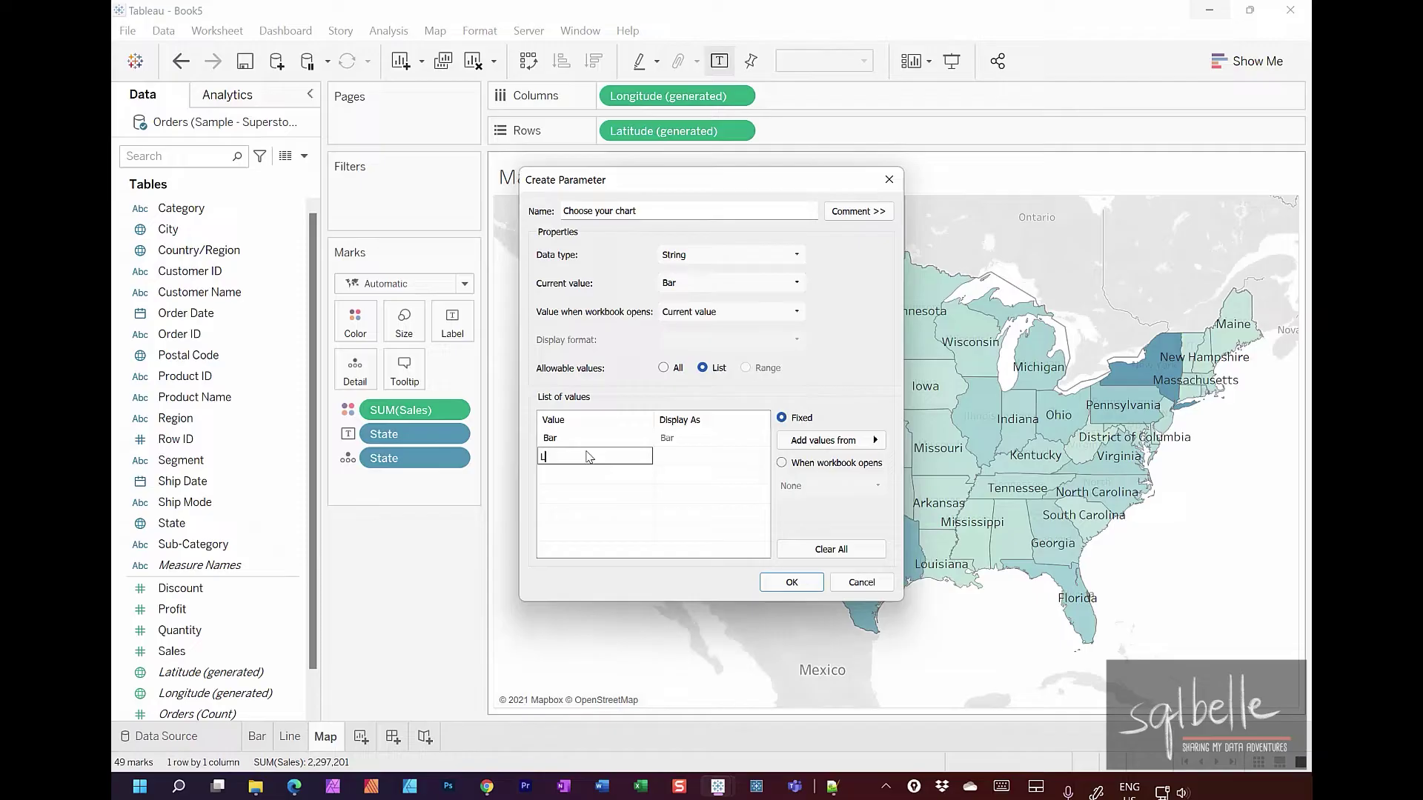
type("ine")
key("Return")
type("Map")
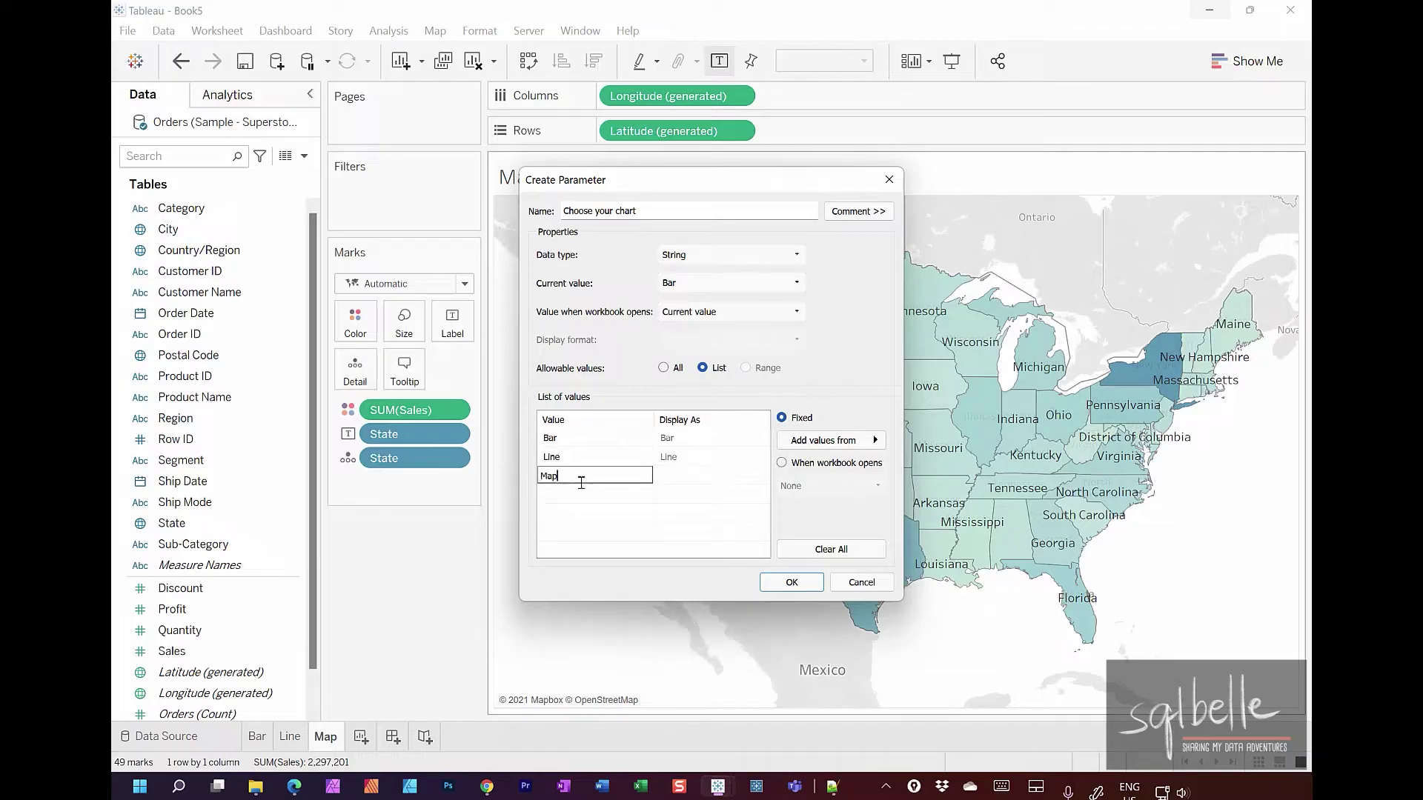
left_click(581, 497)
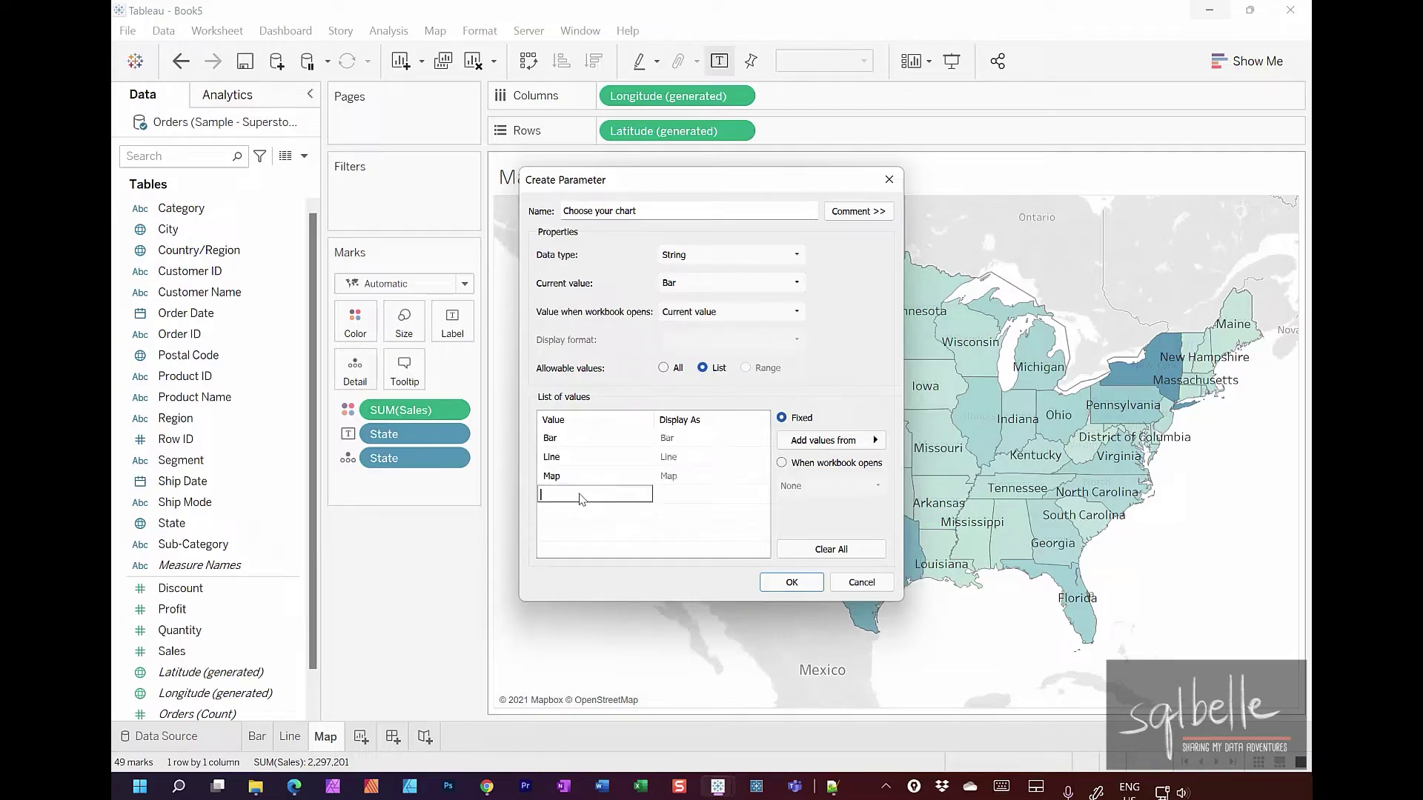
type("All")
key("Return")
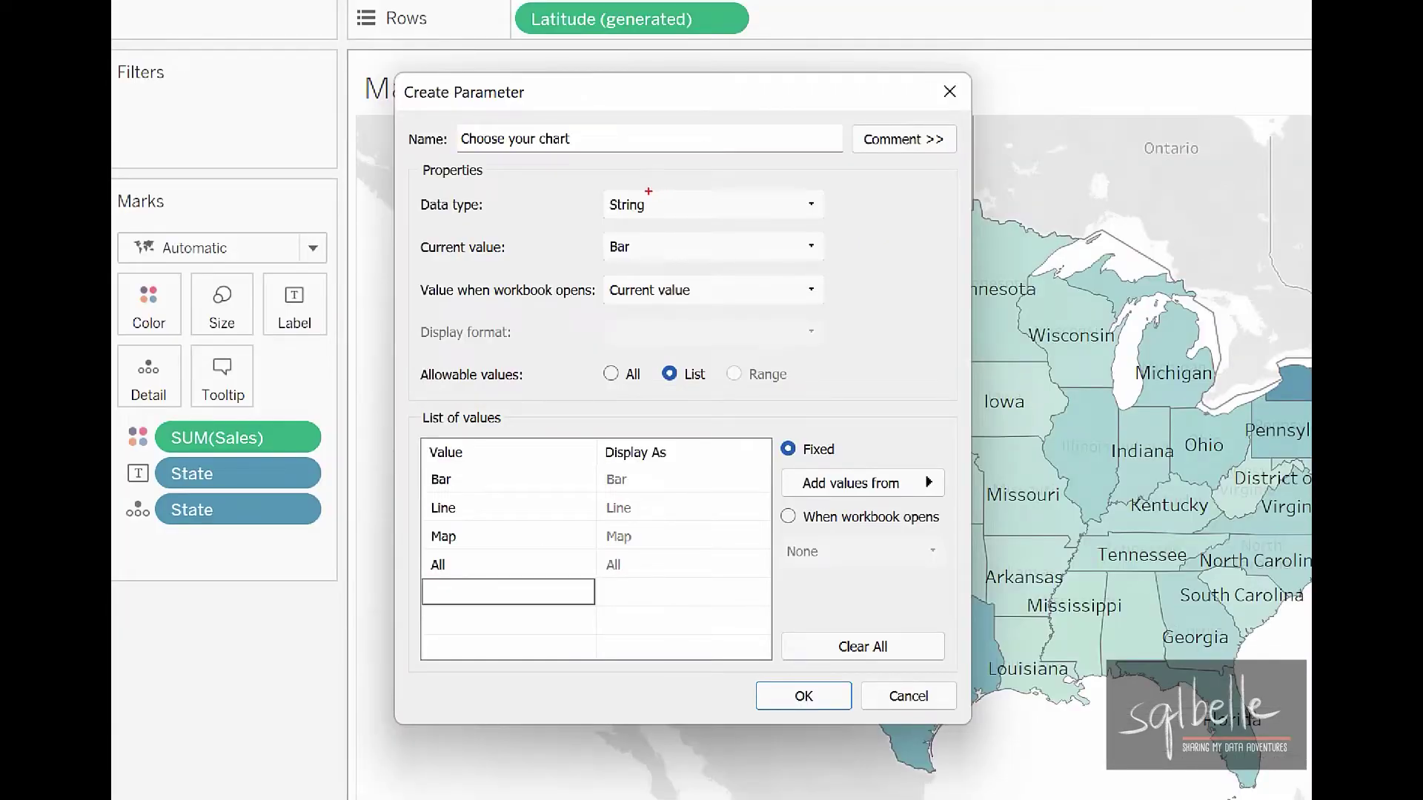
mouse_move(649, 191)
left_mouse_down()
mouse_move(597, 192)
mouse_move(688, 199)
mouse_move(654, 181)
left_mouse_up()
mouse_move(710, 349)
left_mouse_down()
mouse_move(697, 337)
mouse_move(662, 397)
mouse_move(732, 361)
mouse_move(701, 341)
left_mouse_up()
left_click_drag(463, 481, 504, 454)
left_click_drag(473, 513, 508, 487)
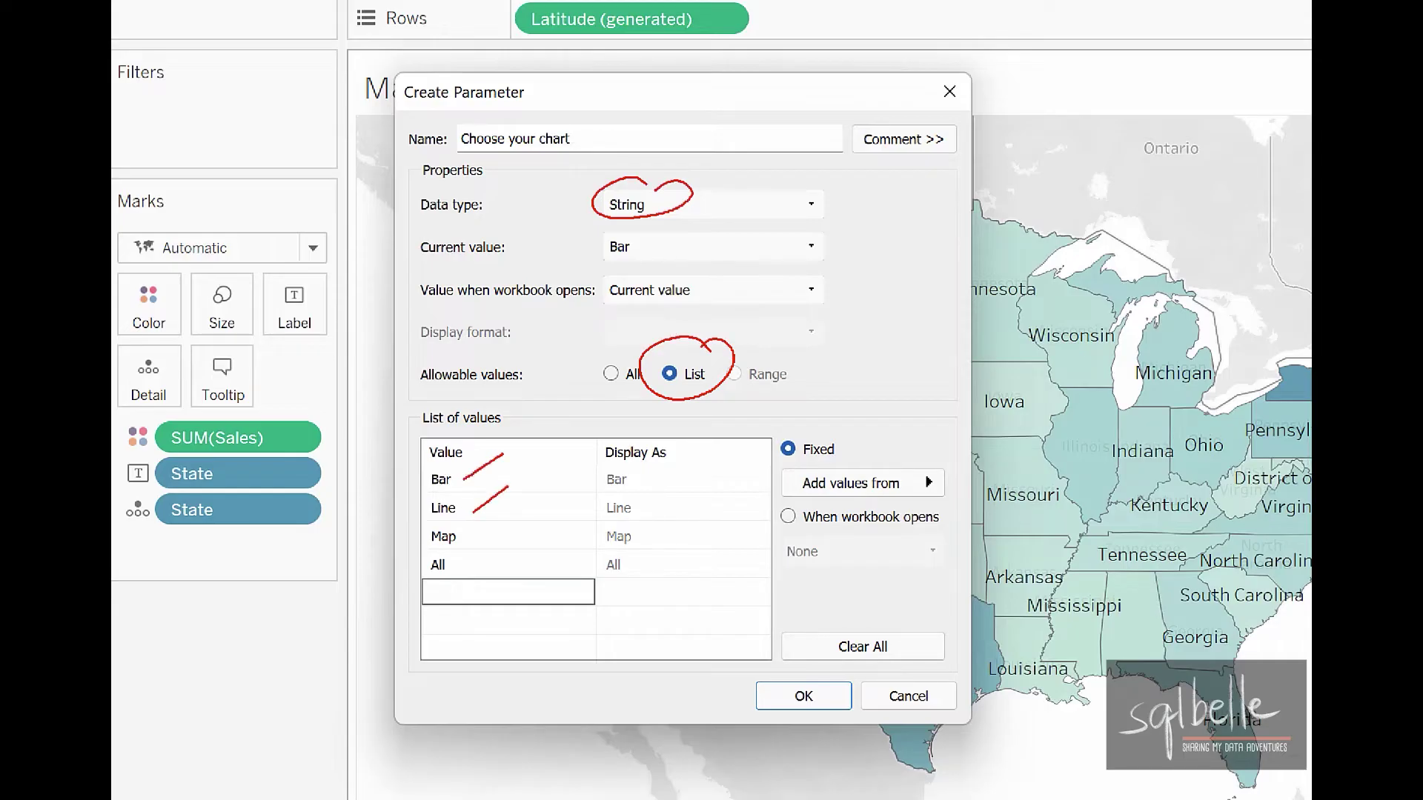
left_click_drag(479, 547, 517, 514)
left_click_drag(476, 576, 533, 535)
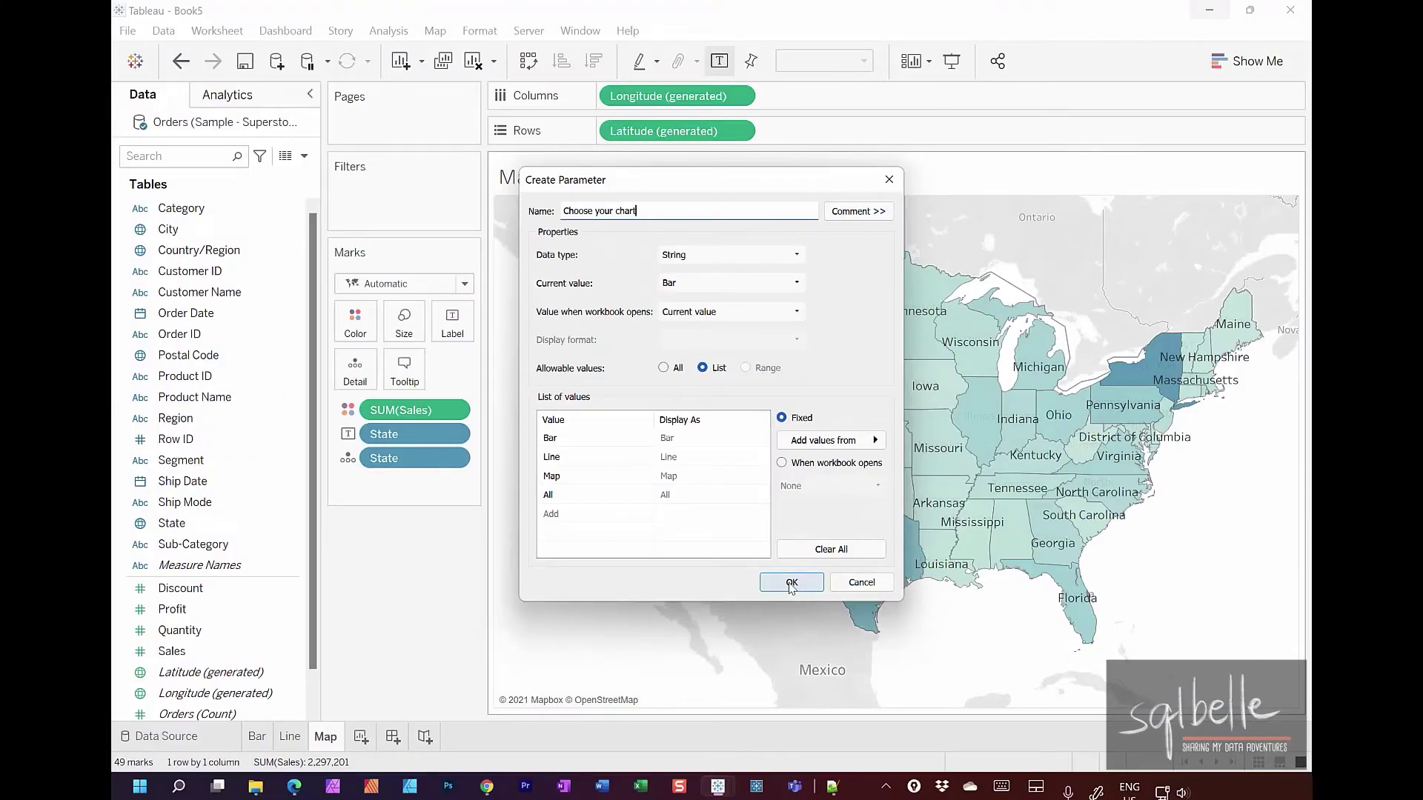
Step: Create the Choose your chart parameter, show its control on the Map sheet and open its list of choices
left_click(803, 696)
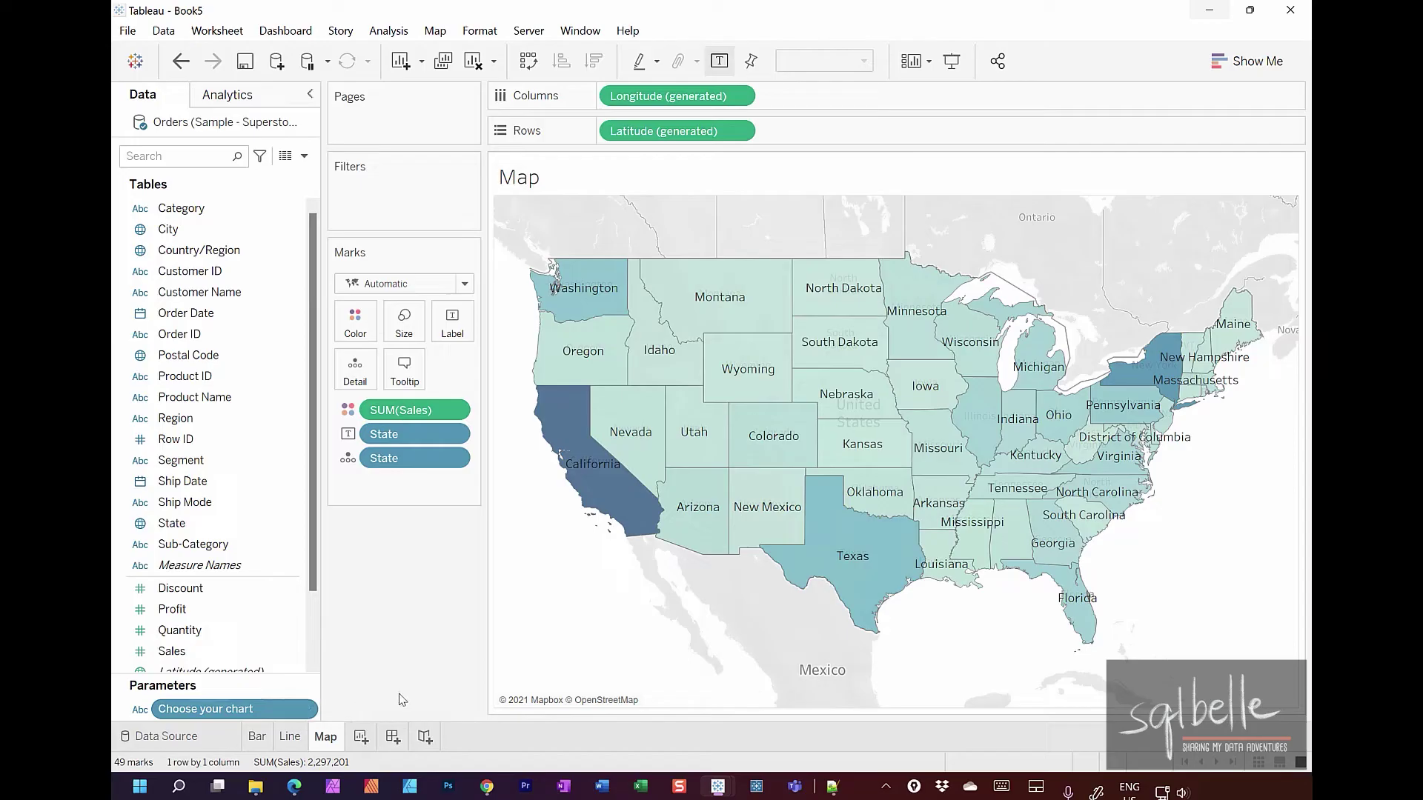
left_click(310, 710)
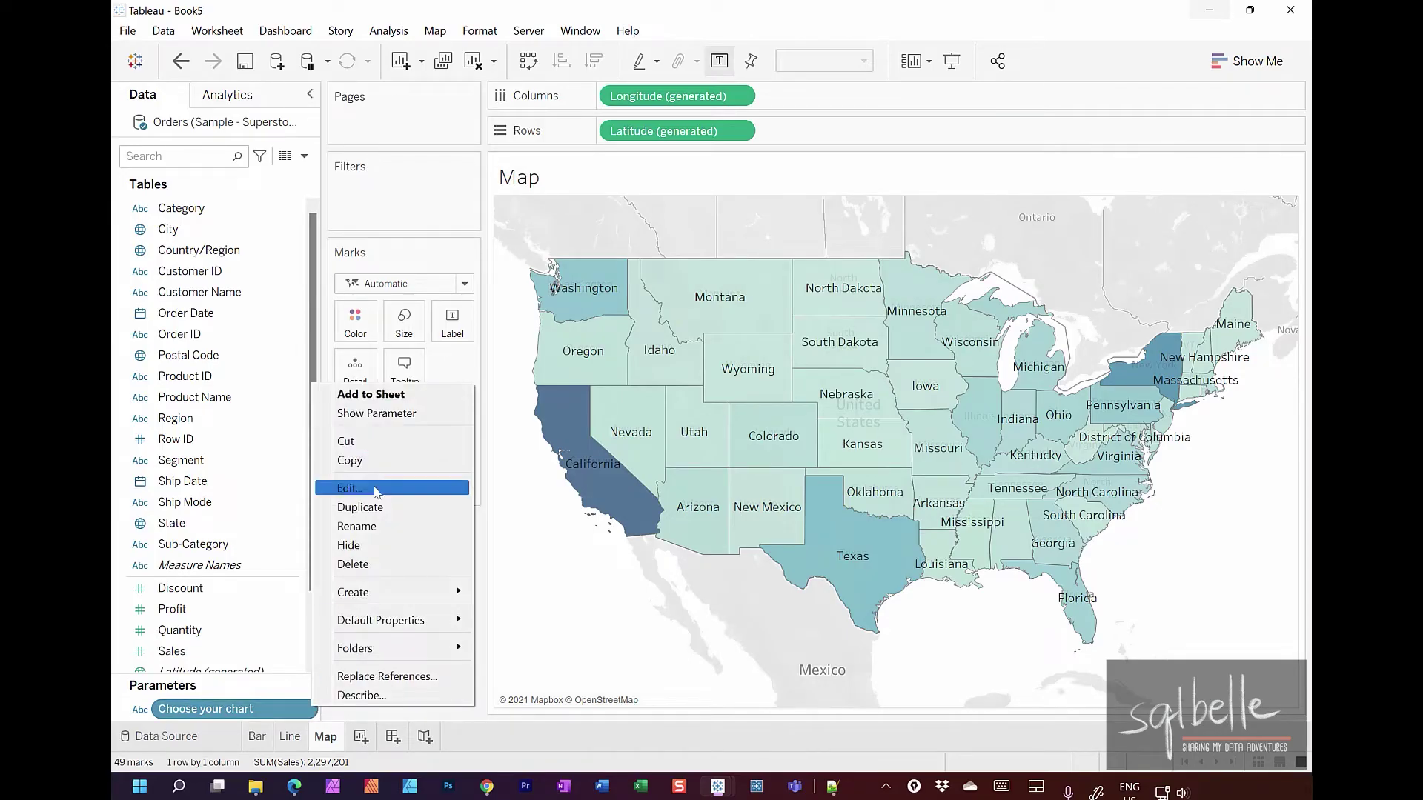
left_click(376, 414)
left_click(1253, 193)
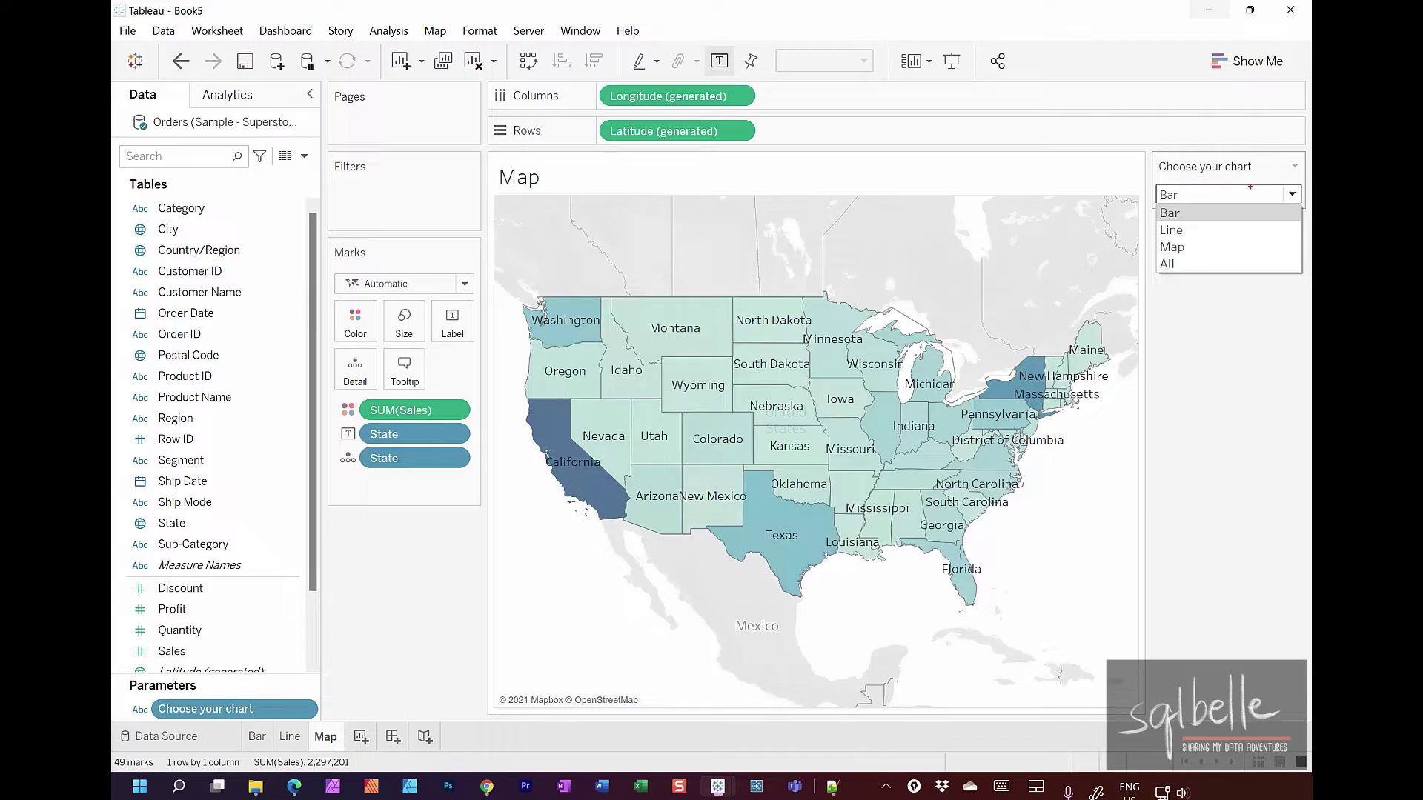
mouse_move(547, 150)
left_mouse_down()
mouse_move(596, 181)
mouse_move(548, 152)
left_mouse_up()
left_click_drag(1183, 207, 1189, 208)
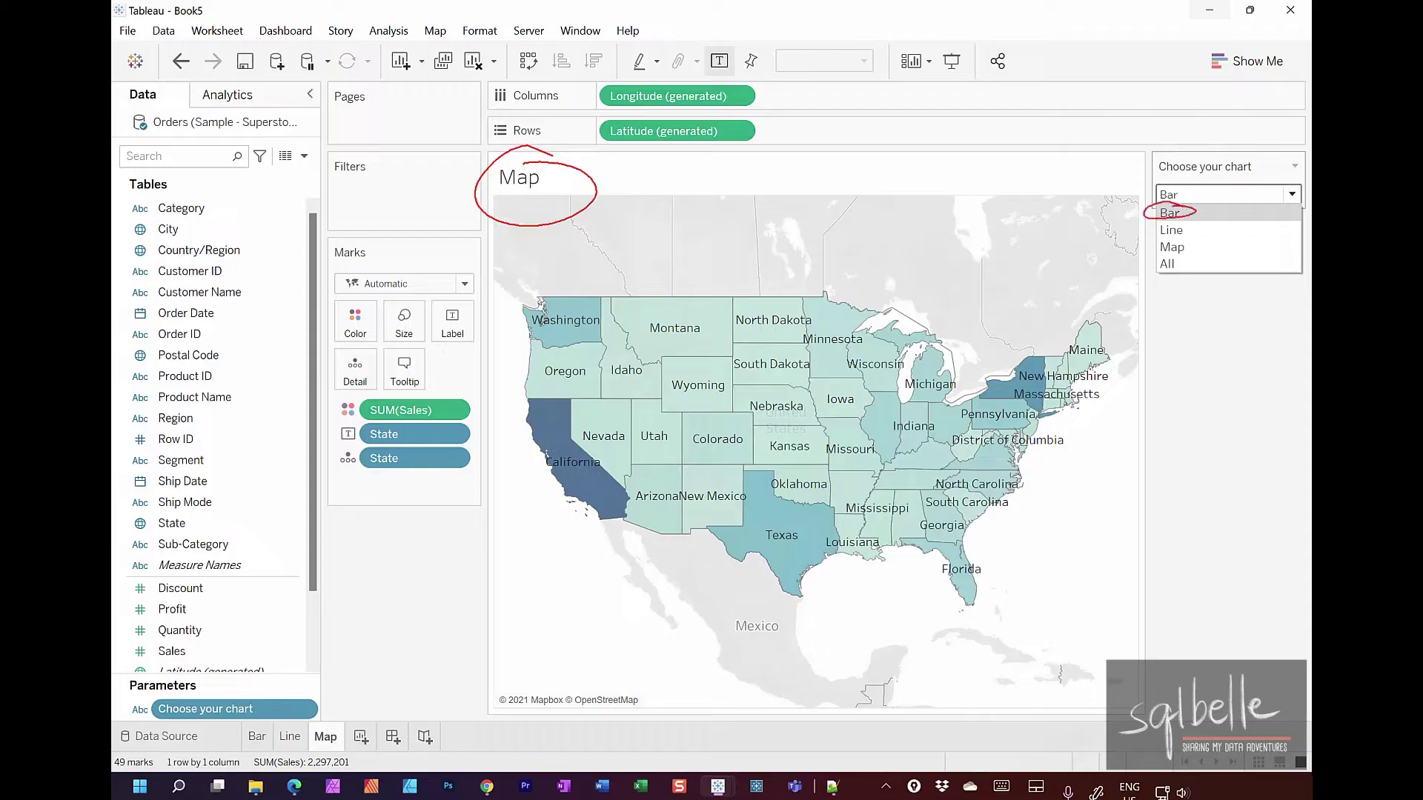
left_click_drag(846, 295, 1014, 449)
left_click_drag(983, 280, 815, 540)
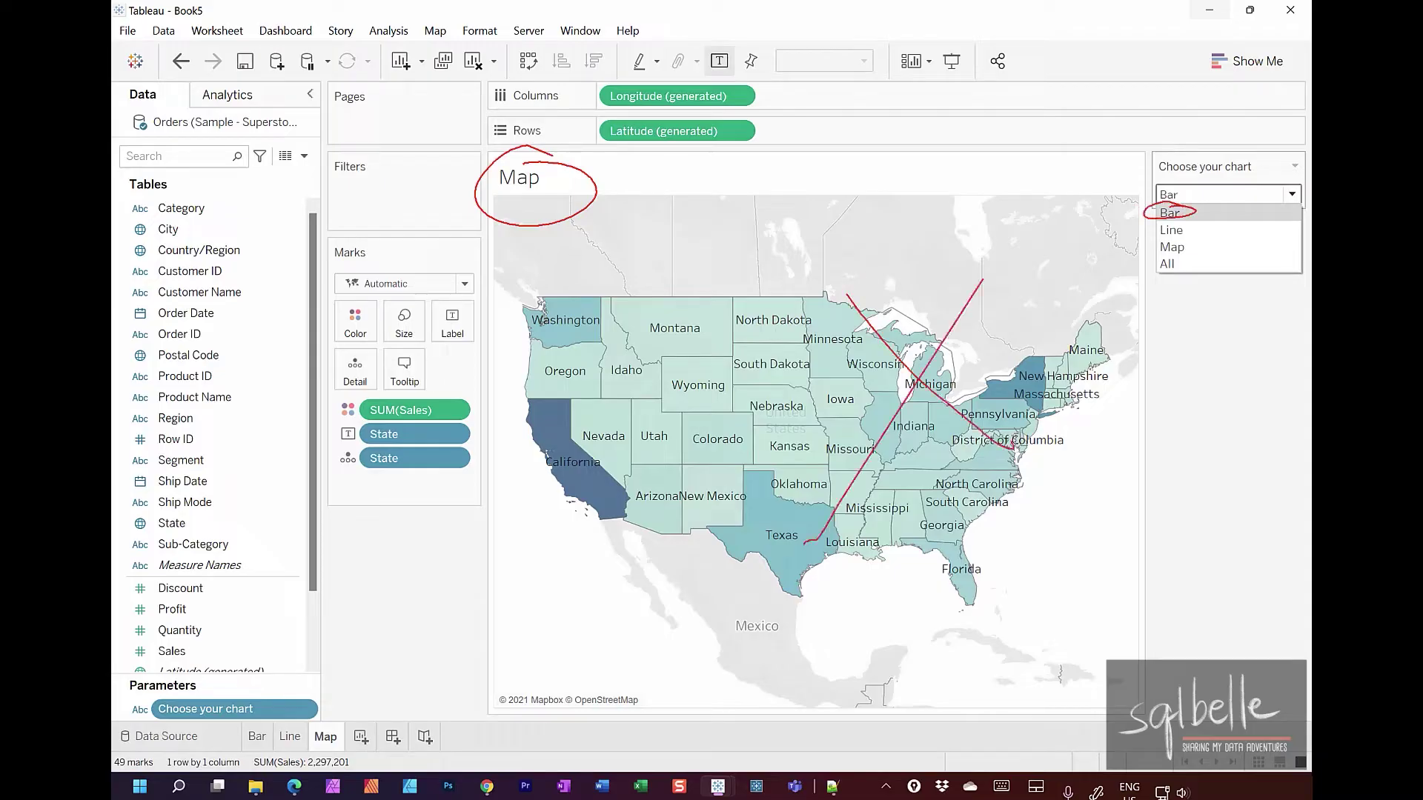
mouse_move(970, 206)
left_mouse_down()
mouse_move(1155, 226)
mouse_move(1138, 236)
left_mouse_up()
left_click_drag(602, 297, 772, 506)
left_click_drag(739, 302, 587, 561)
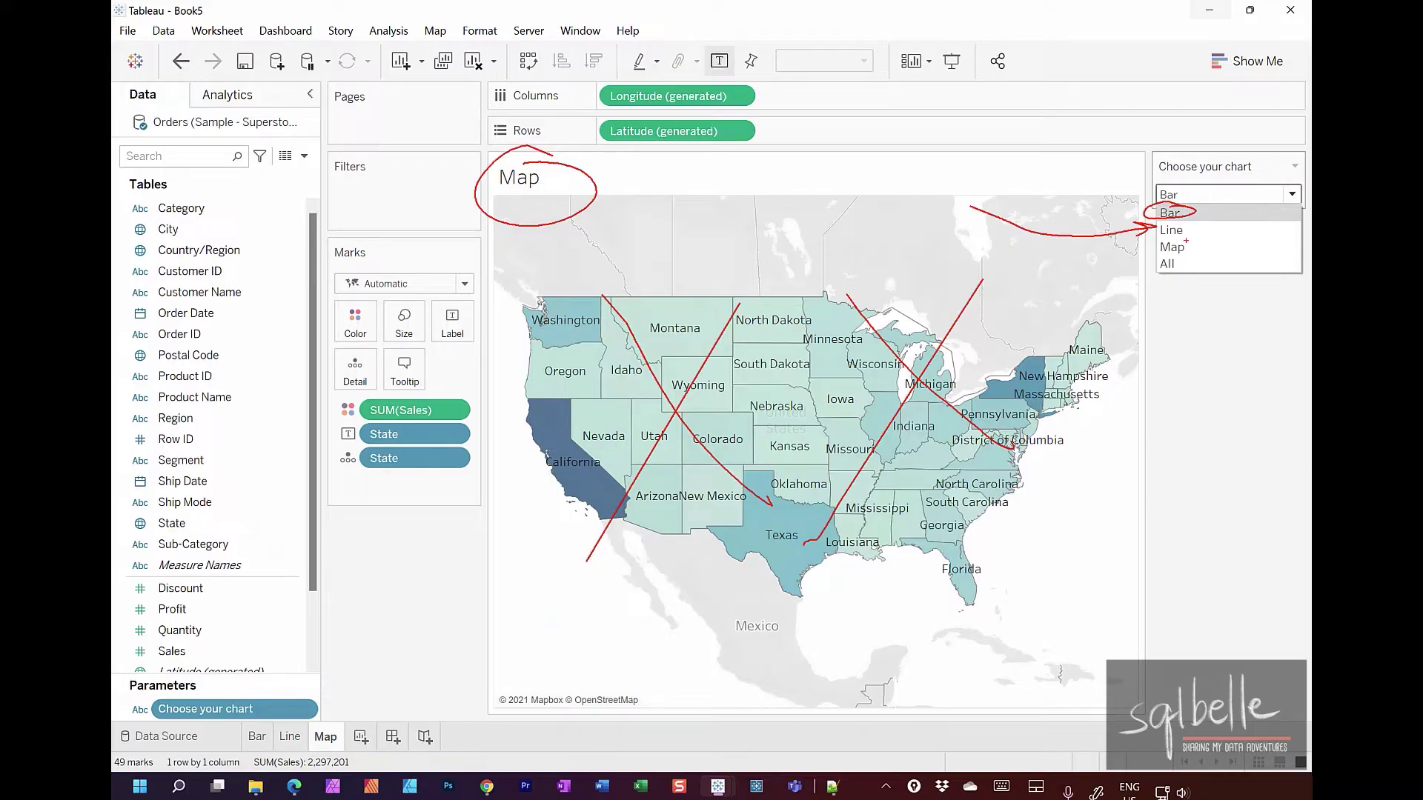
mouse_move(1186, 240)
left_mouse_down()
mouse_move(1138, 284)
mouse_move(1206, 272)
mouse_move(1264, 221)
left_mouse_up()
left_click_drag(1232, 275, 1280, 244)
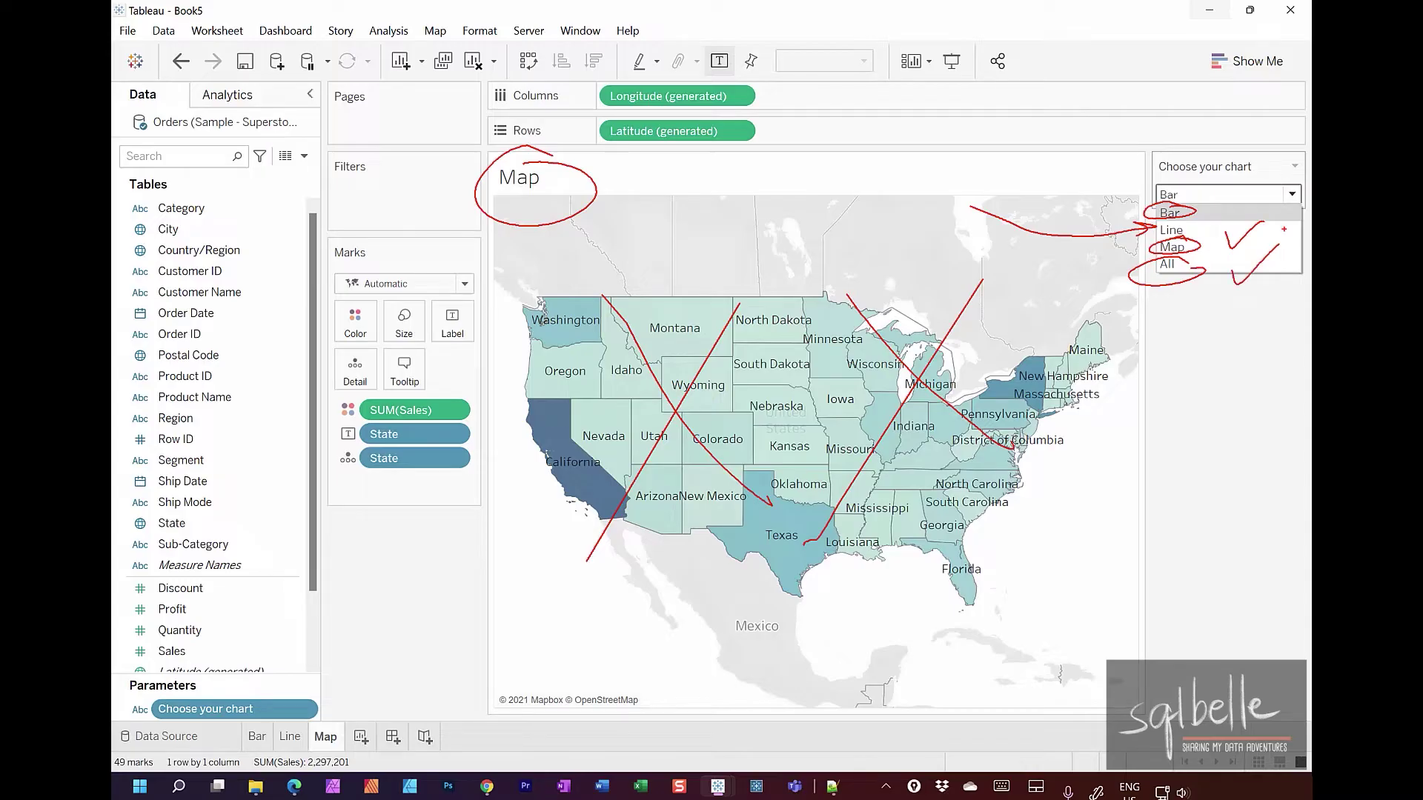
mouse_move(396, 121)
left_mouse_down()
mouse_move(329, 145)
mouse_move(393, 121)
mouse_move(365, 129)
left_mouse_up()
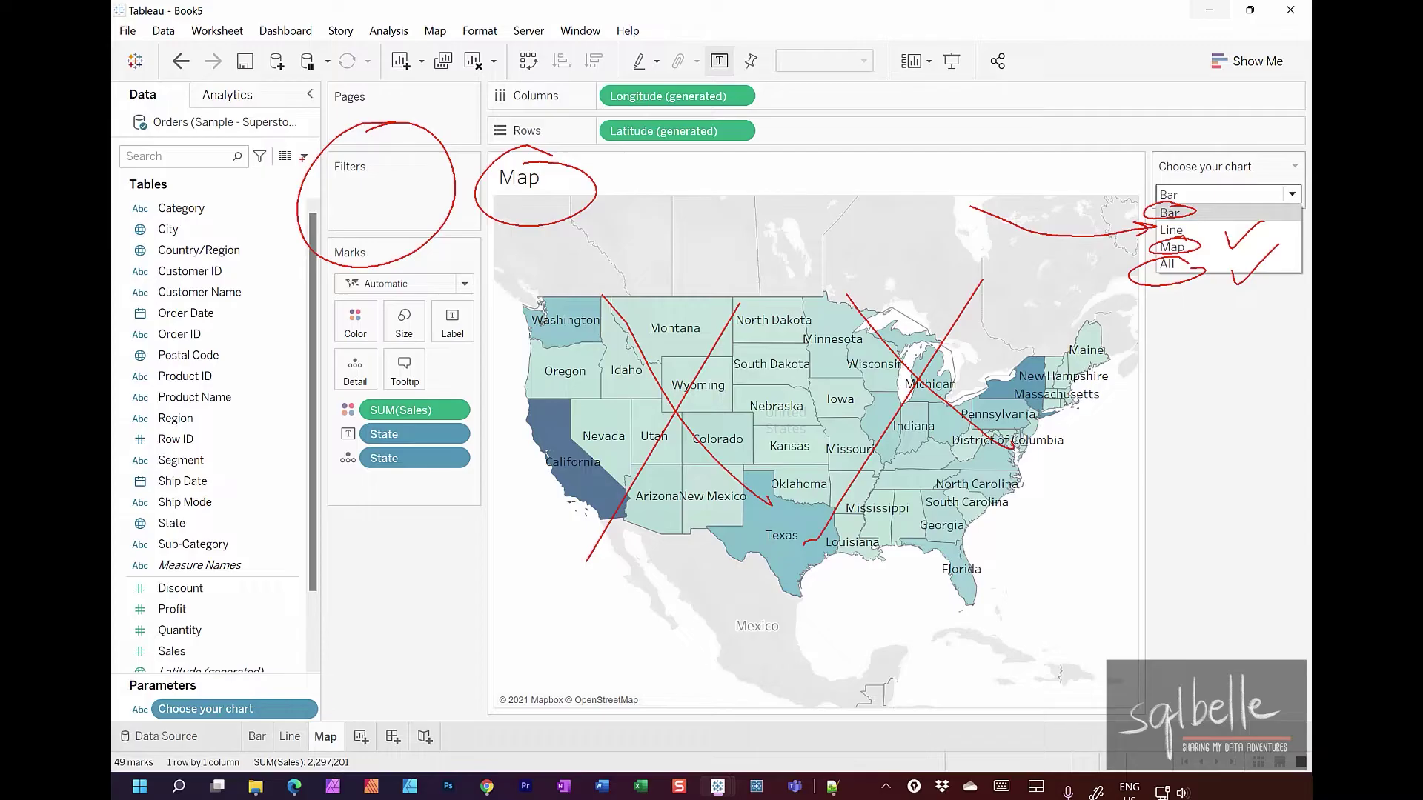
key("e")
mouse_move(196, 651)
left_mouse_down()
mouse_move(143, 732)
mouse_move(332, 665)
mouse_move(209, 638)
mouse_move(356, 216)
mouse_move(393, 190)
left_mouse_up()
left_click_drag(382, 215, 386, 190)
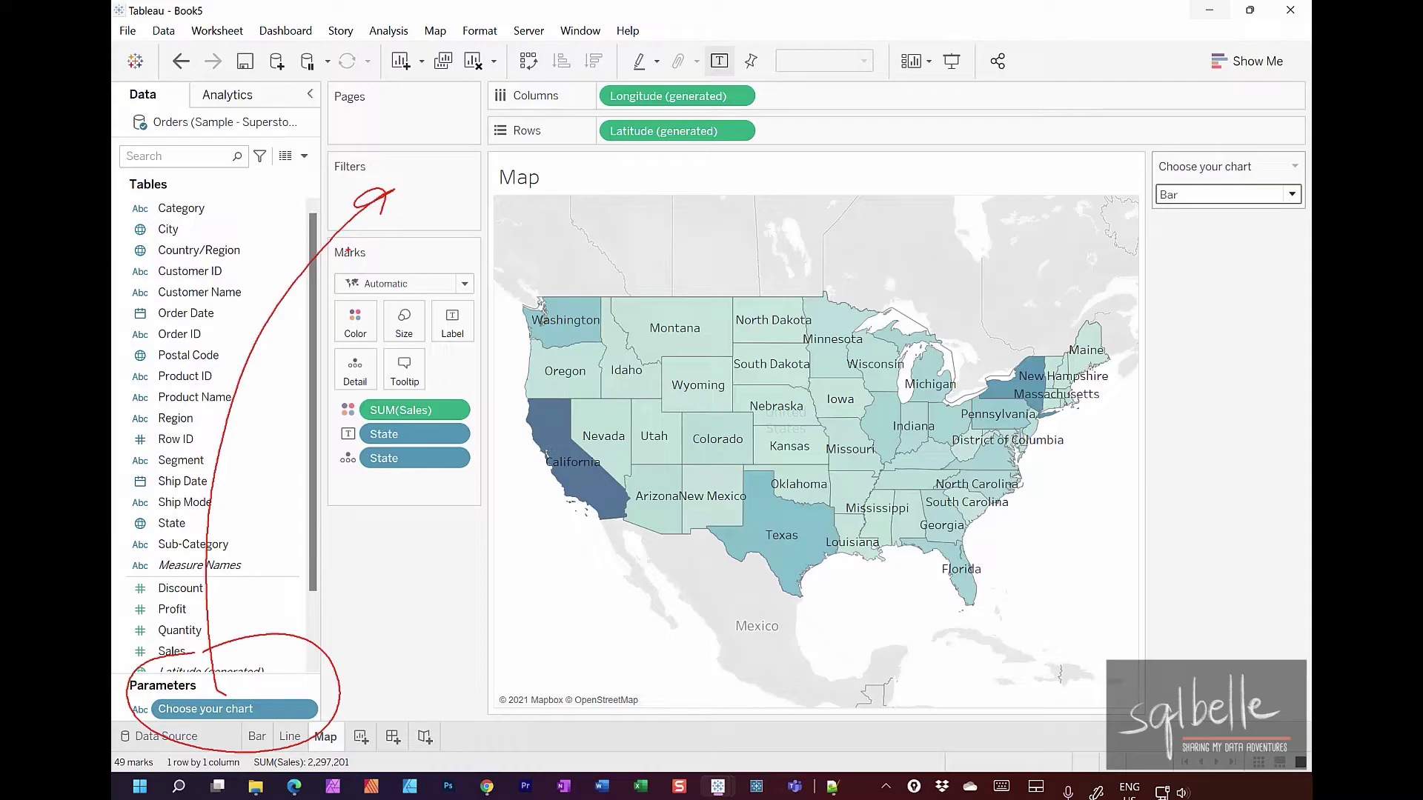
left_click_drag(530, 181, 535, 164)
mouse_move(632, 180)
left_mouse_down()
mouse_move(622, 252)
mouse_move(673, 240)
left_mouse_up()
left_click_drag(690, 176, 697, 245)
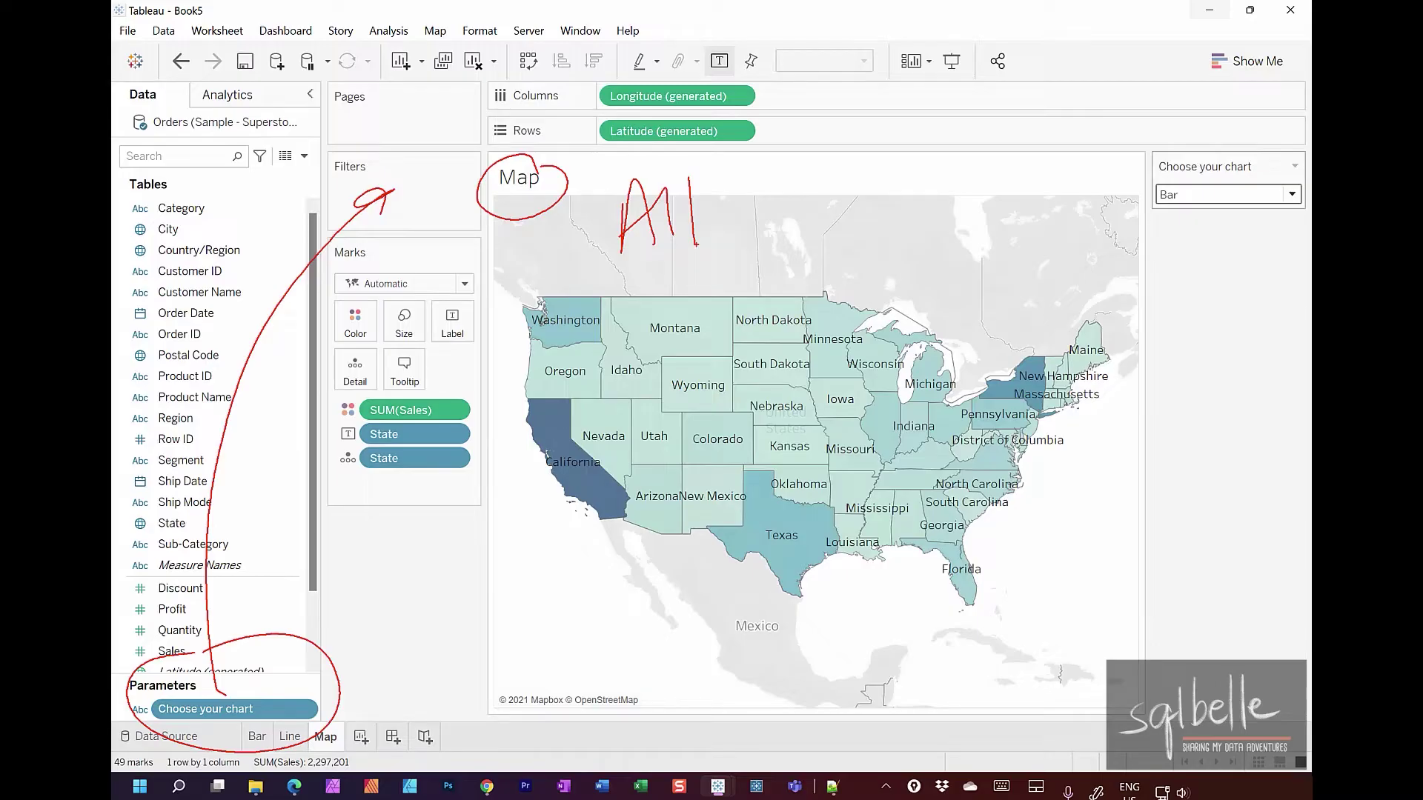
key("Escape")
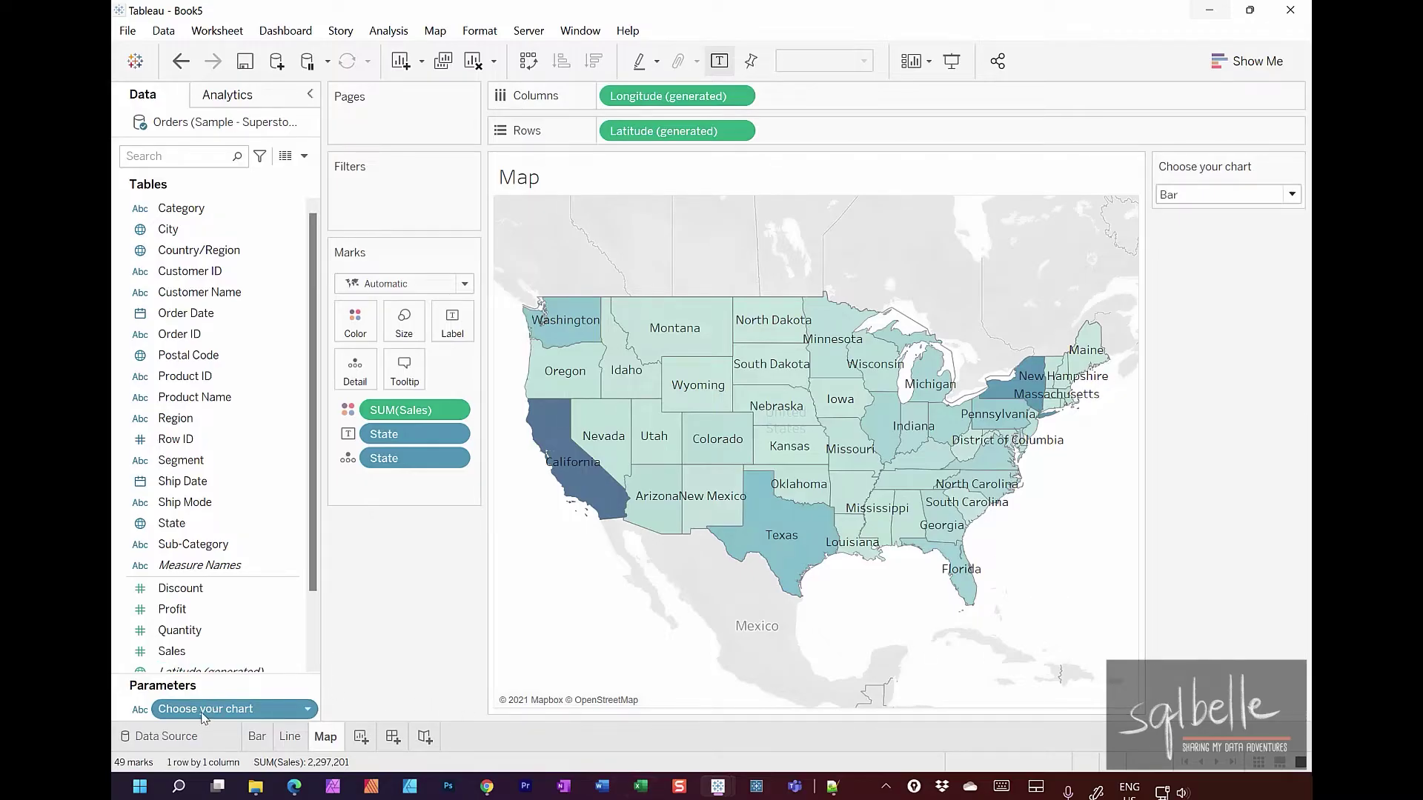
Step: Try to place the Choose your chart parameter on the Map sheet's Filters shelf
left_click_drag(205, 710, 399, 209)
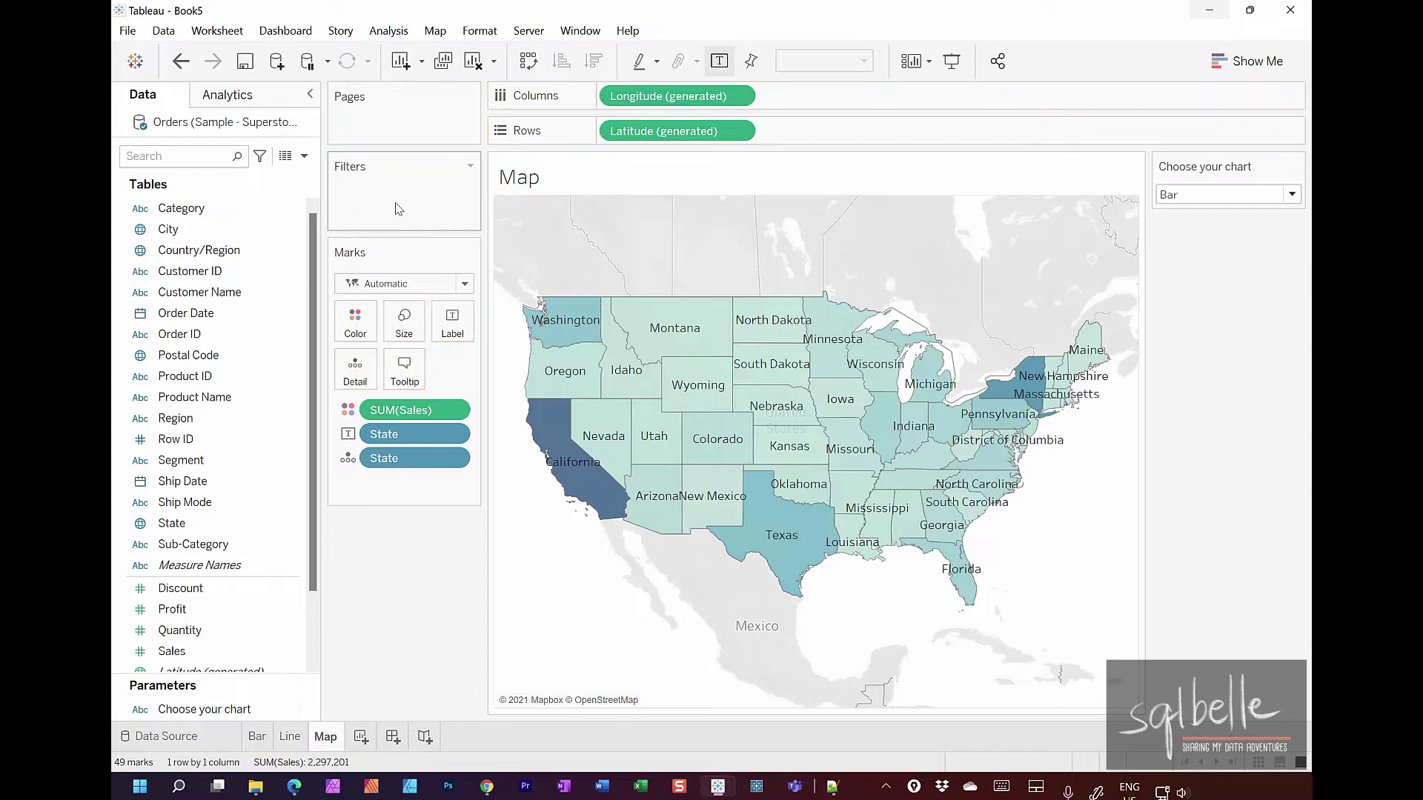
Step: Create a calculated field named Chosen Chart with the formula [Choose your chart]
left_click(304, 156)
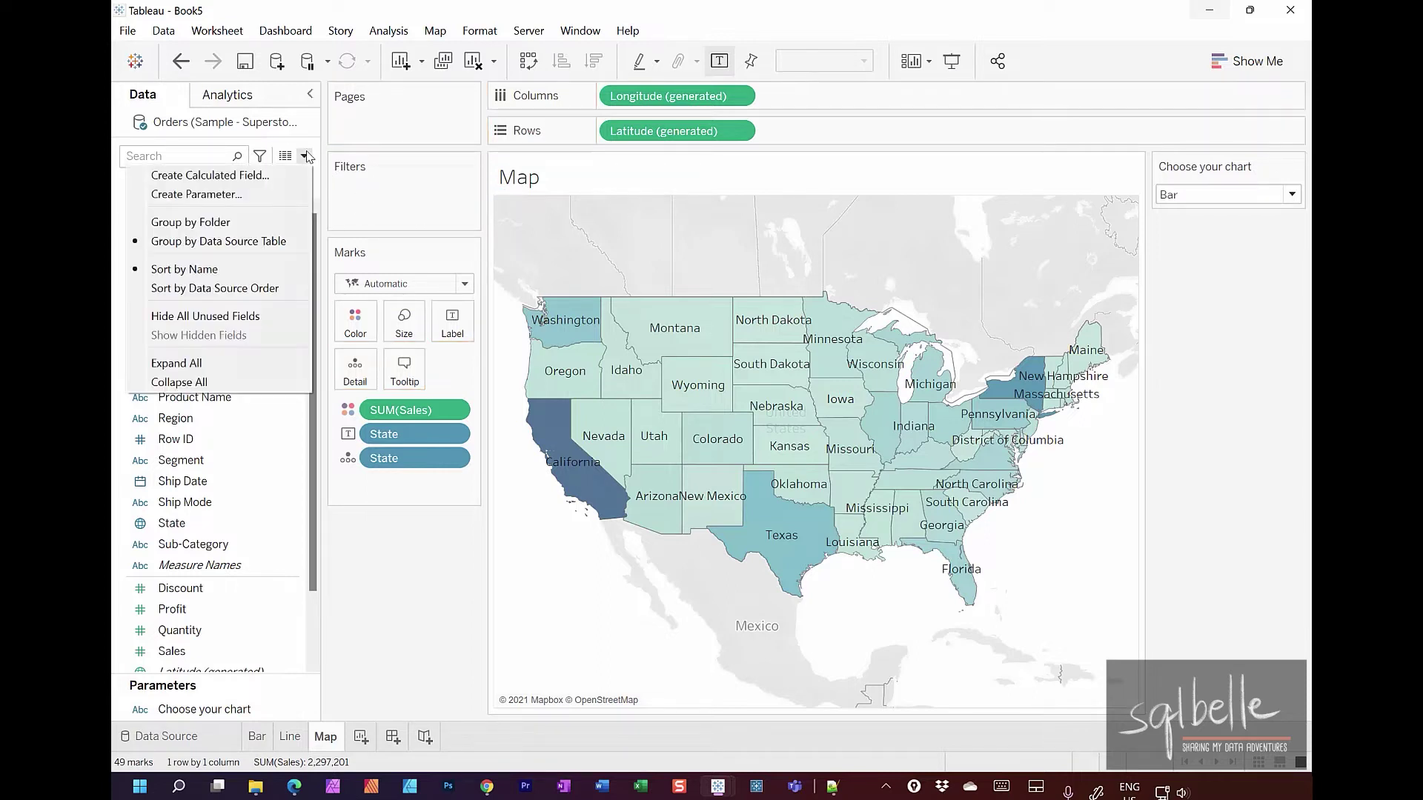
left_click(286, 178)
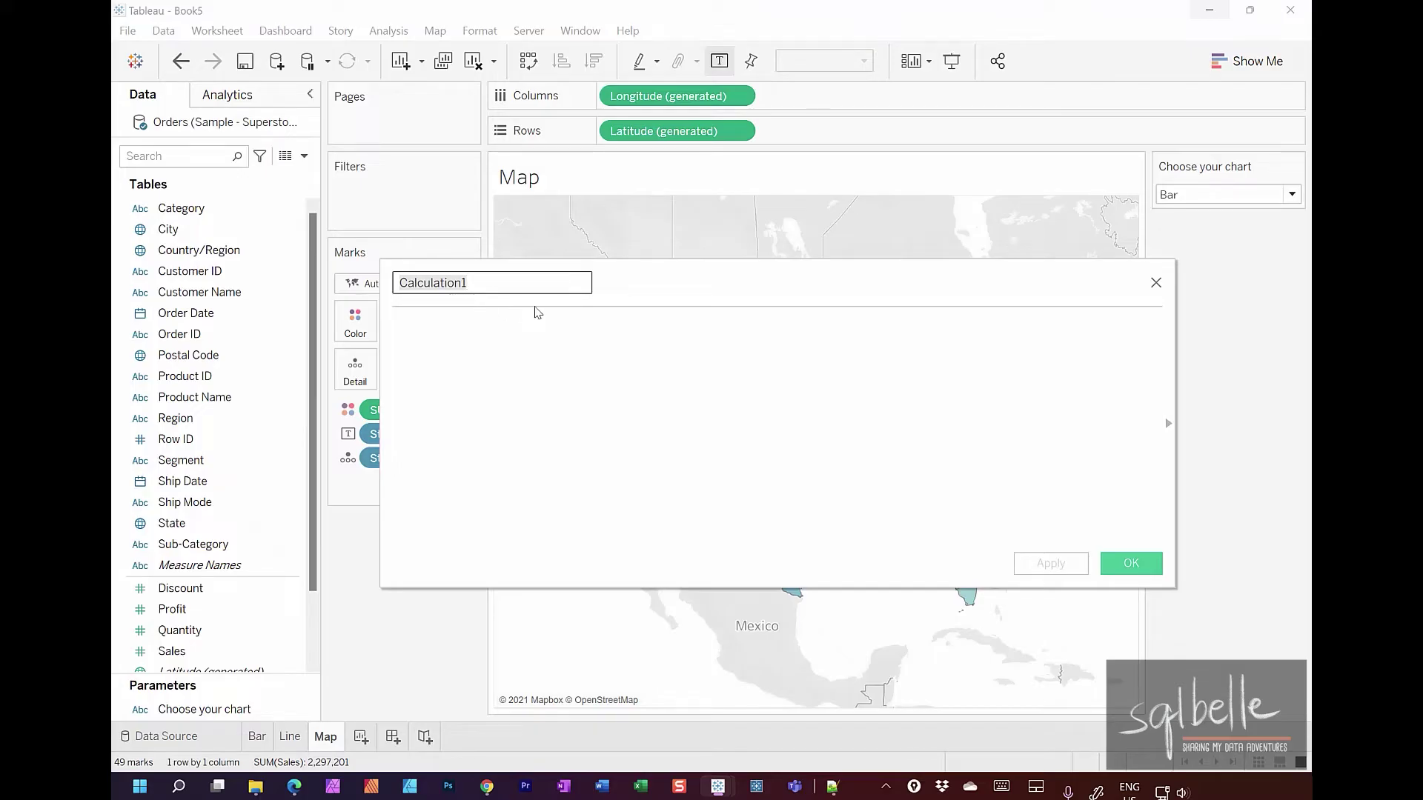
type("Chosen Chart")
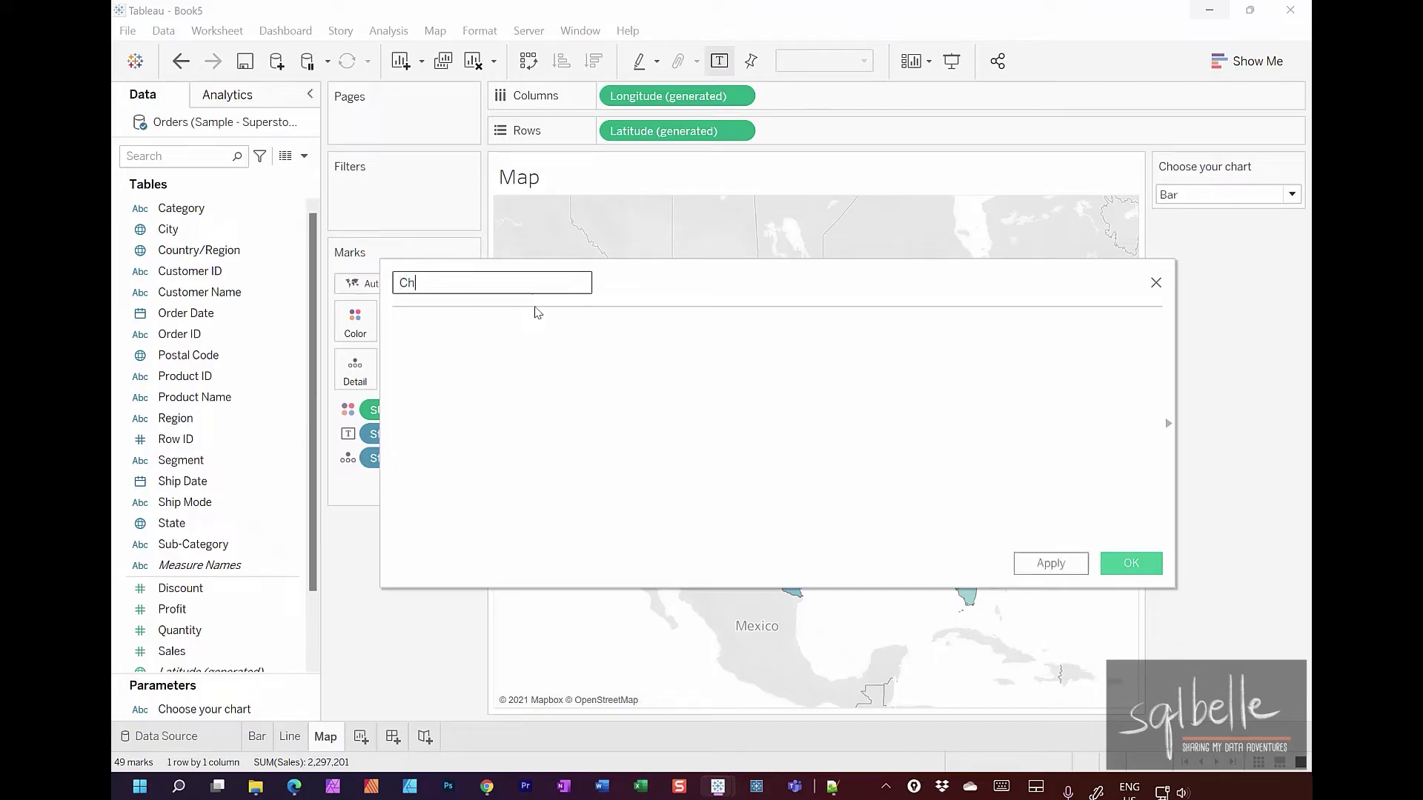
left_click(510, 370)
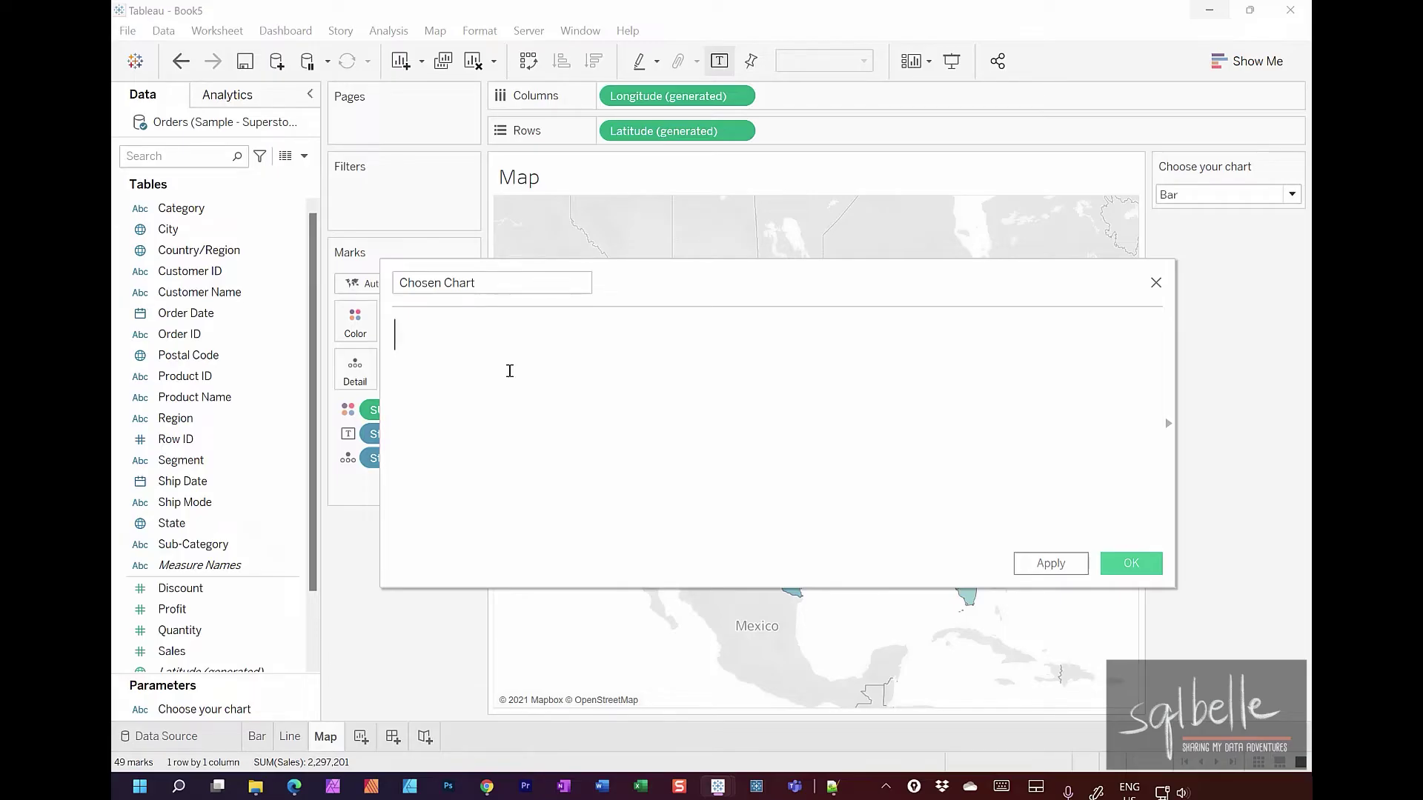
left_click_drag(185, 709, 498, 394)
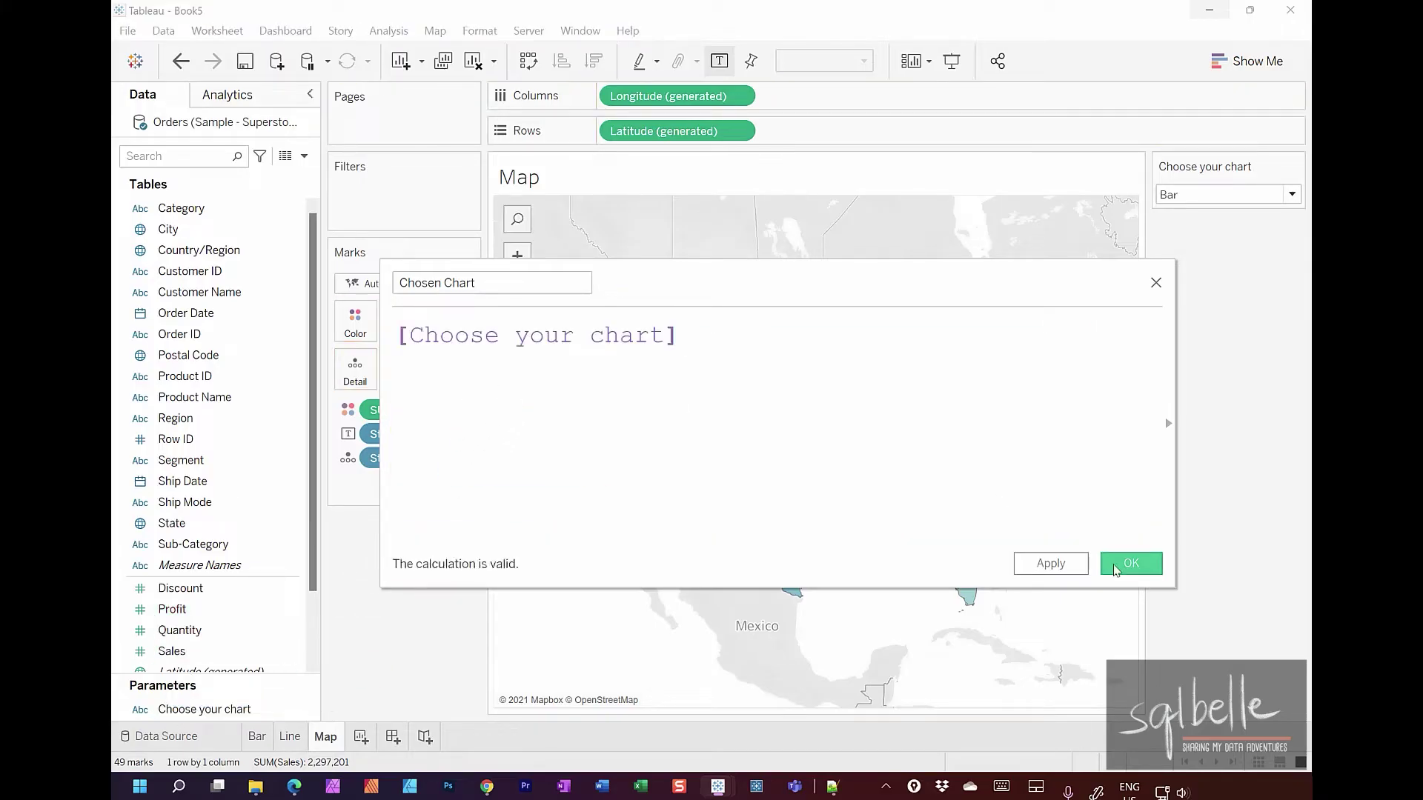
left_click(1117, 567)
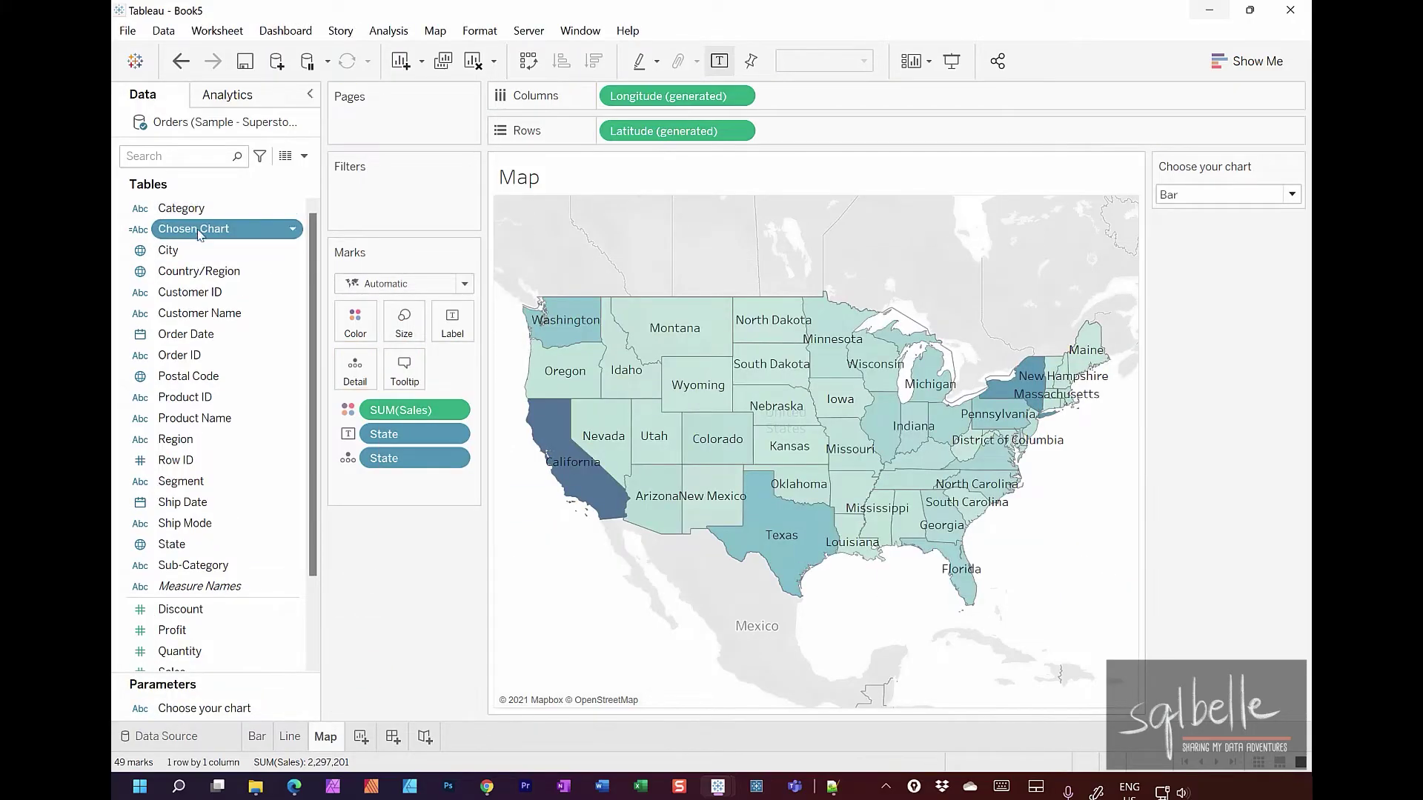
Step: Start a Chosen Chart filter on the Map sheet and switch it to a custom value list
mouse_move(199, 235)
left_mouse_down()
mouse_move(448, 203)
mouse_move(447, 216)
mouse_move(437, 208)
left_mouse_up()
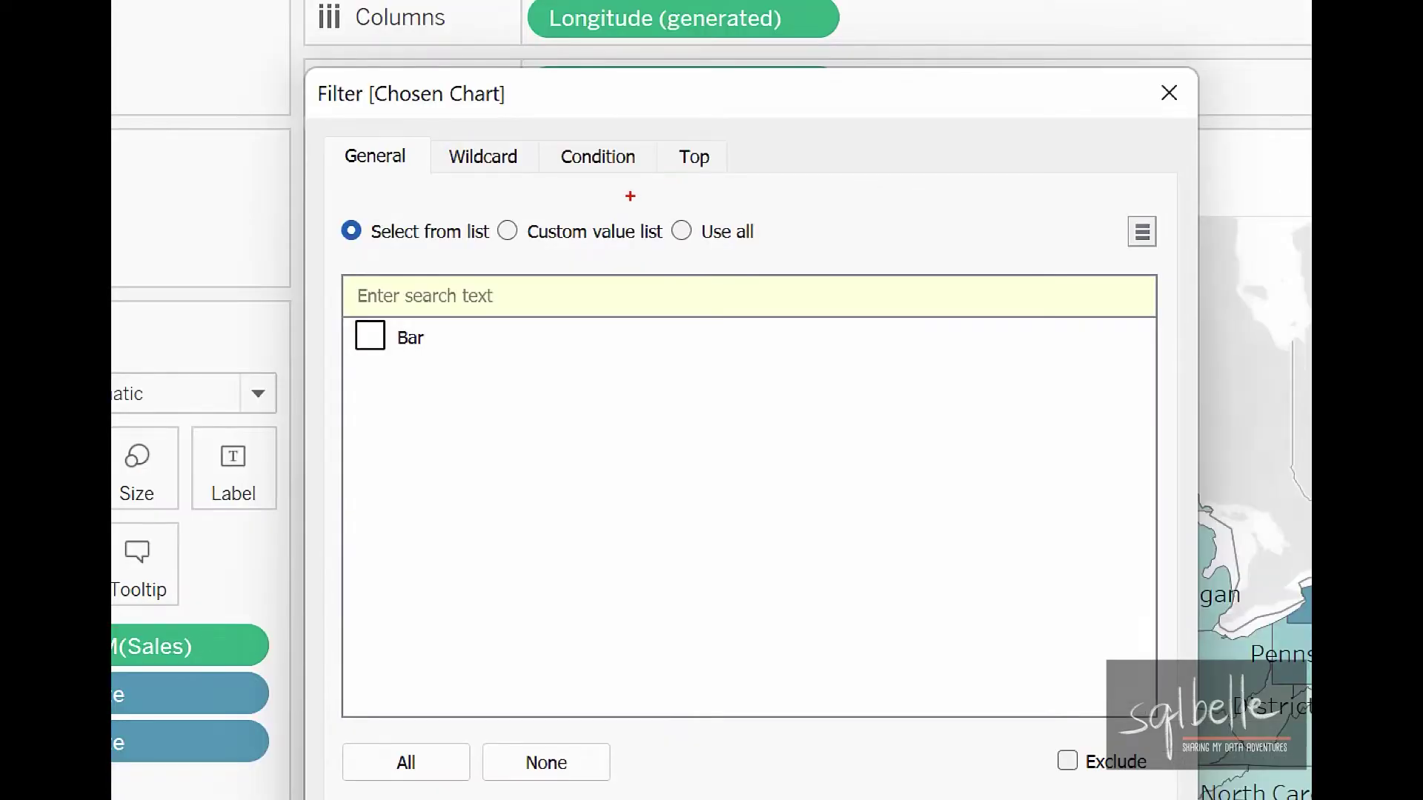
mouse_move(651, 185)
left_mouse_down()
mouse_move(659, 220)
mouse_move(651, 181)
left_mouse_up()
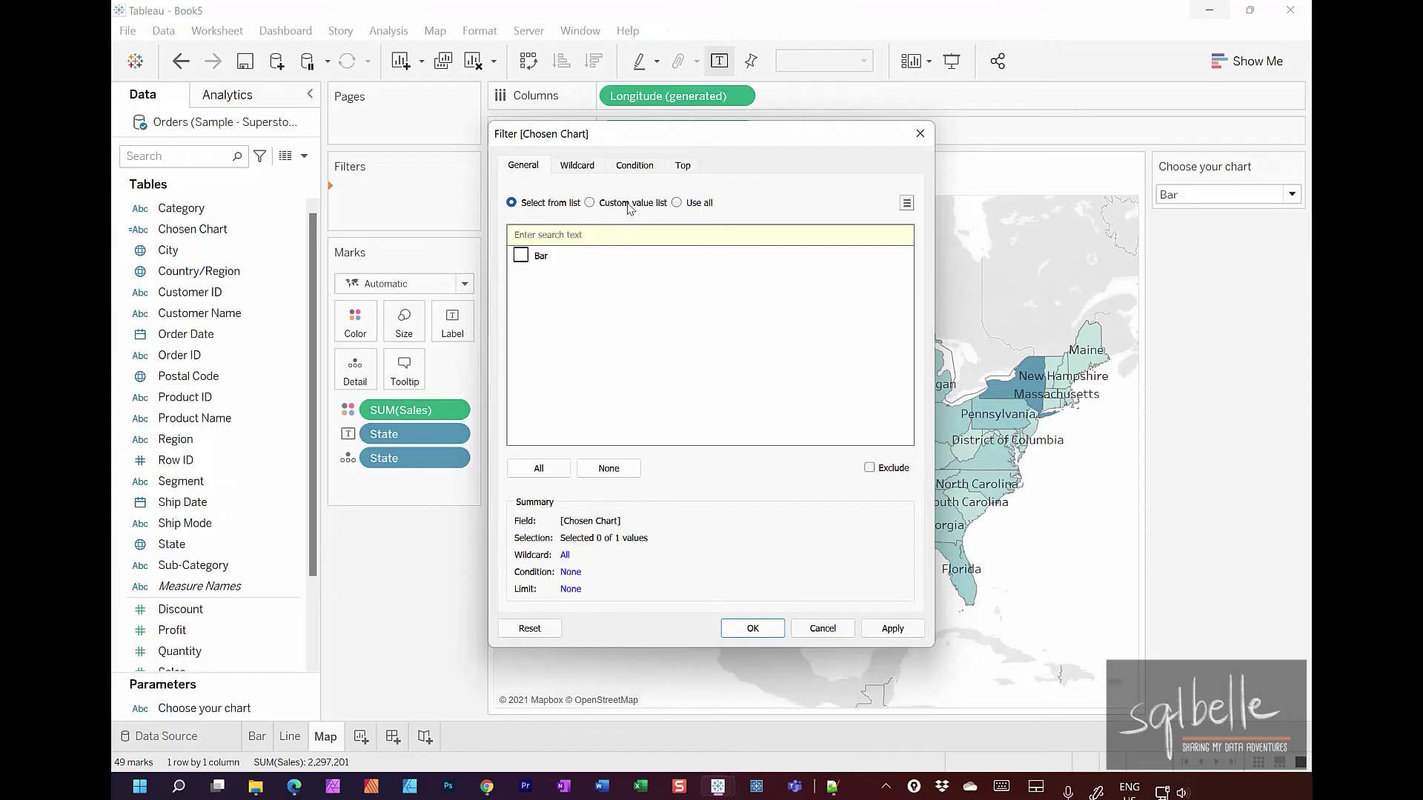
left_click(586, 234)
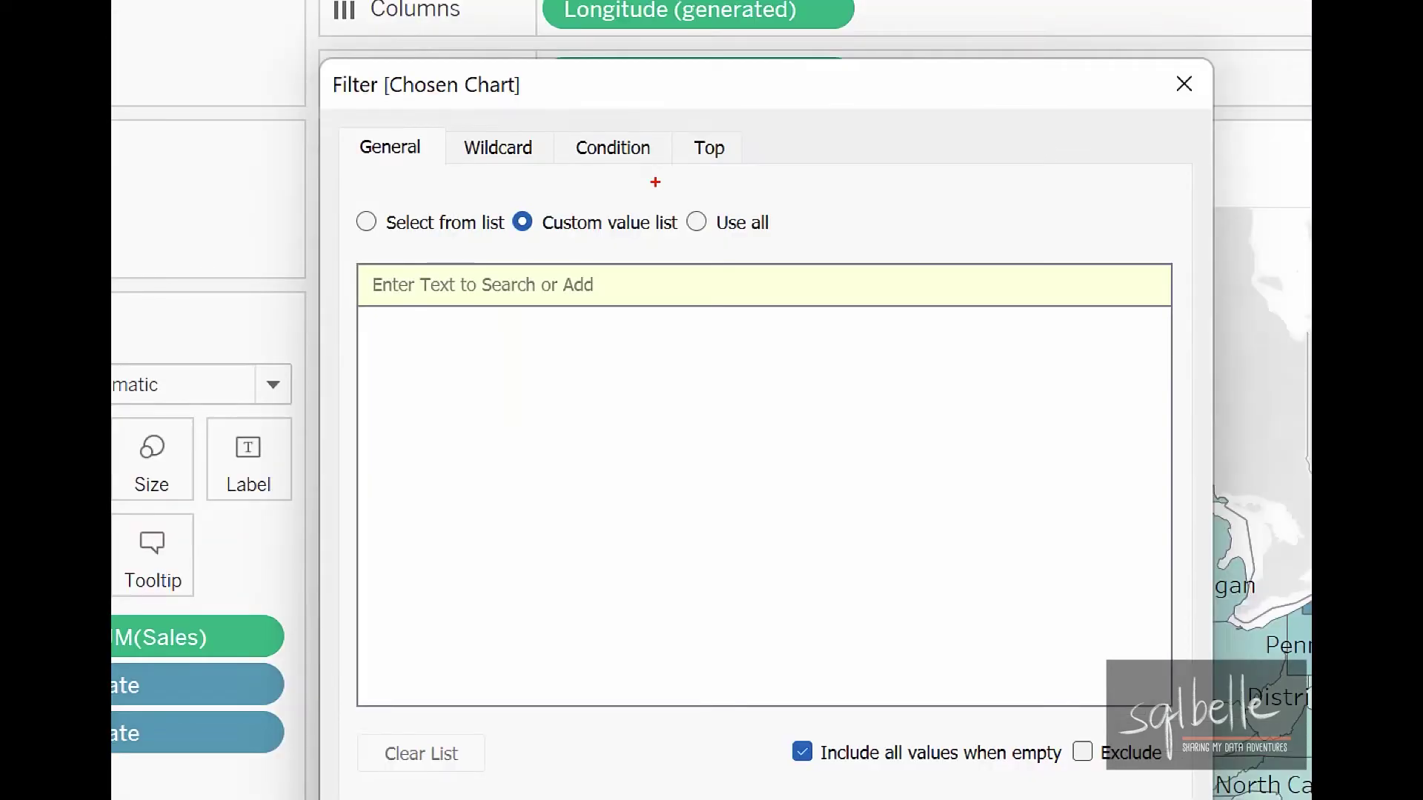
left_click_drag(347, 313, 469, 317)
mouse_move(611, 286)
left_mouse_down()
mouse_move(547, 304)
mouse_move(609, 273)
left_mouse_up()
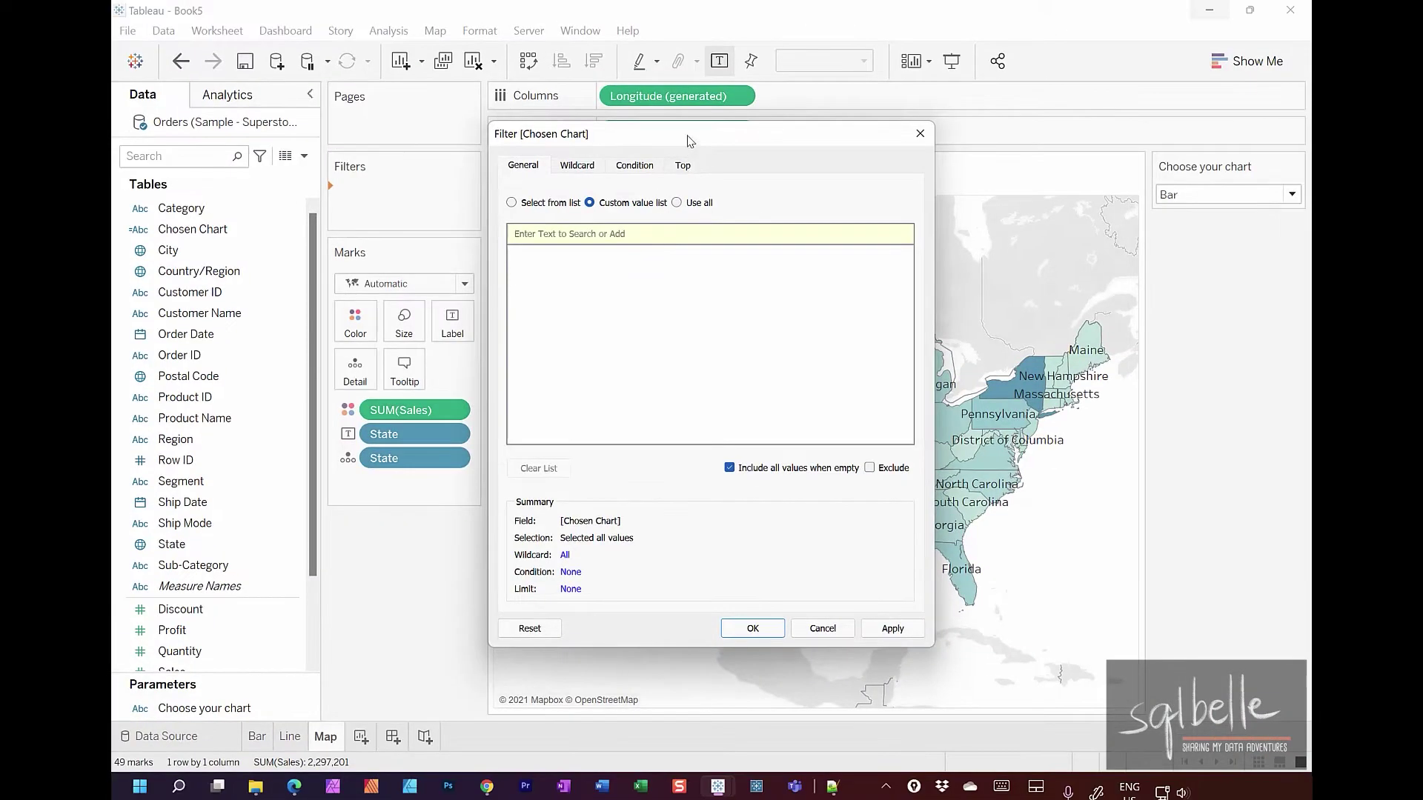
left_click_drag(630, 143, 709, 310)
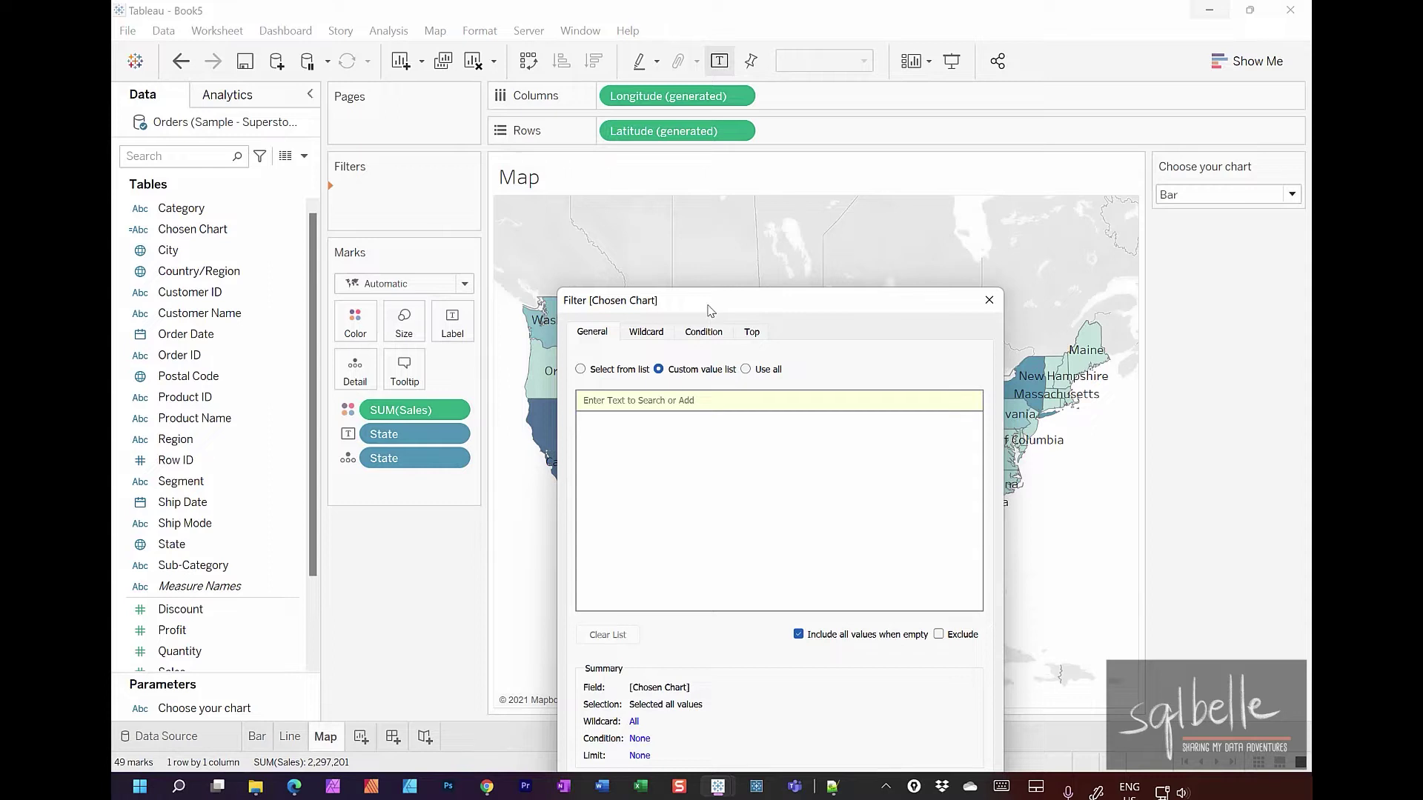
Step: Add Map and All to the filter's custom value list and apply the filter to the Map sheet
type("Map")
mouse_move(893, 335)
left_mouse_down()
mouse_move(955, 379)
mouse_move(956, 361)
left_mouse_up()
mouse_move(1045, 313)
left_mouse_down()
mouse_move(975, 384)
mouse_move(994, 380)
left_mouse_up()
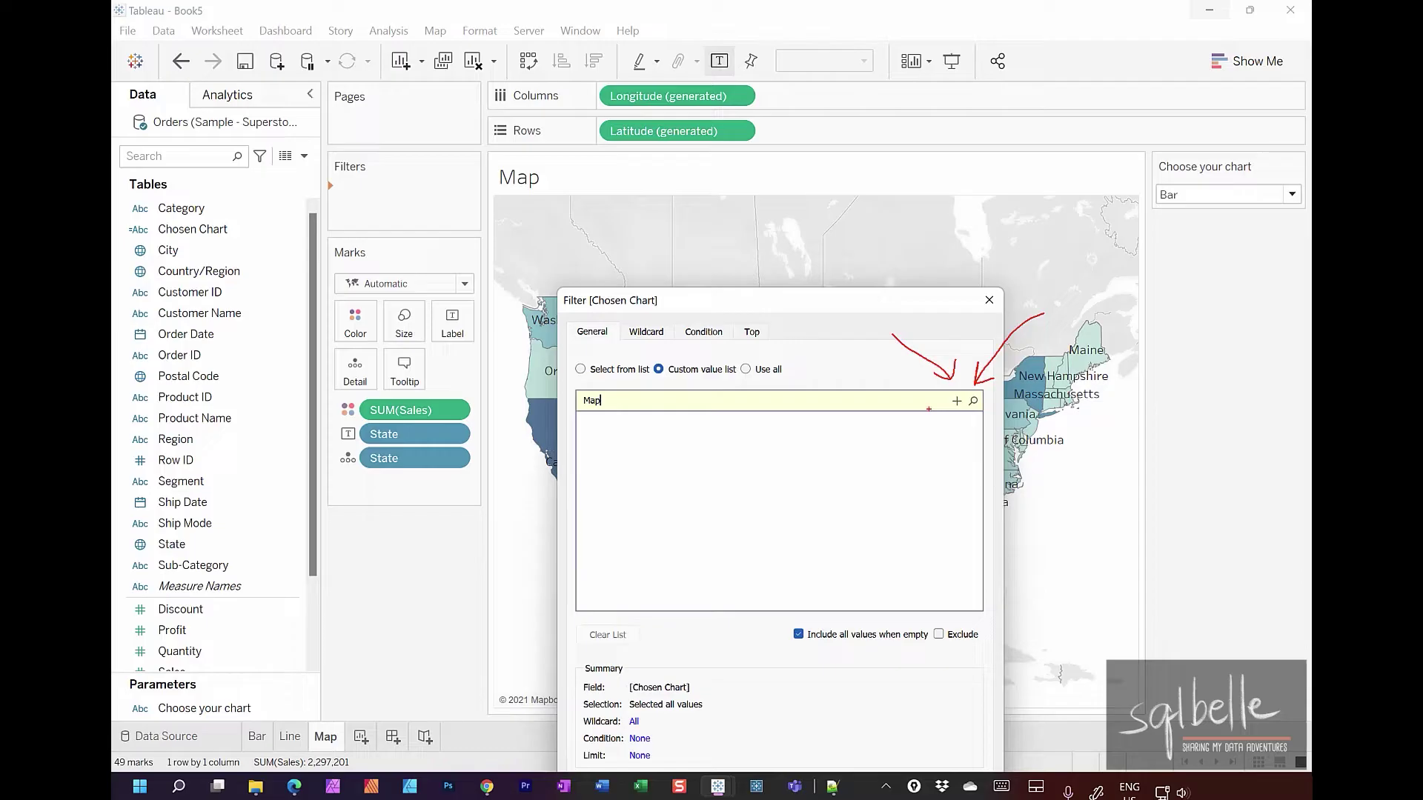
mouse_move(979, 415)
left_mouse_down()
mouse_move(1020, 443)
mouse_move(1002, 413)
left_mouse_up()
key("Escape")
left_click(955, 402)
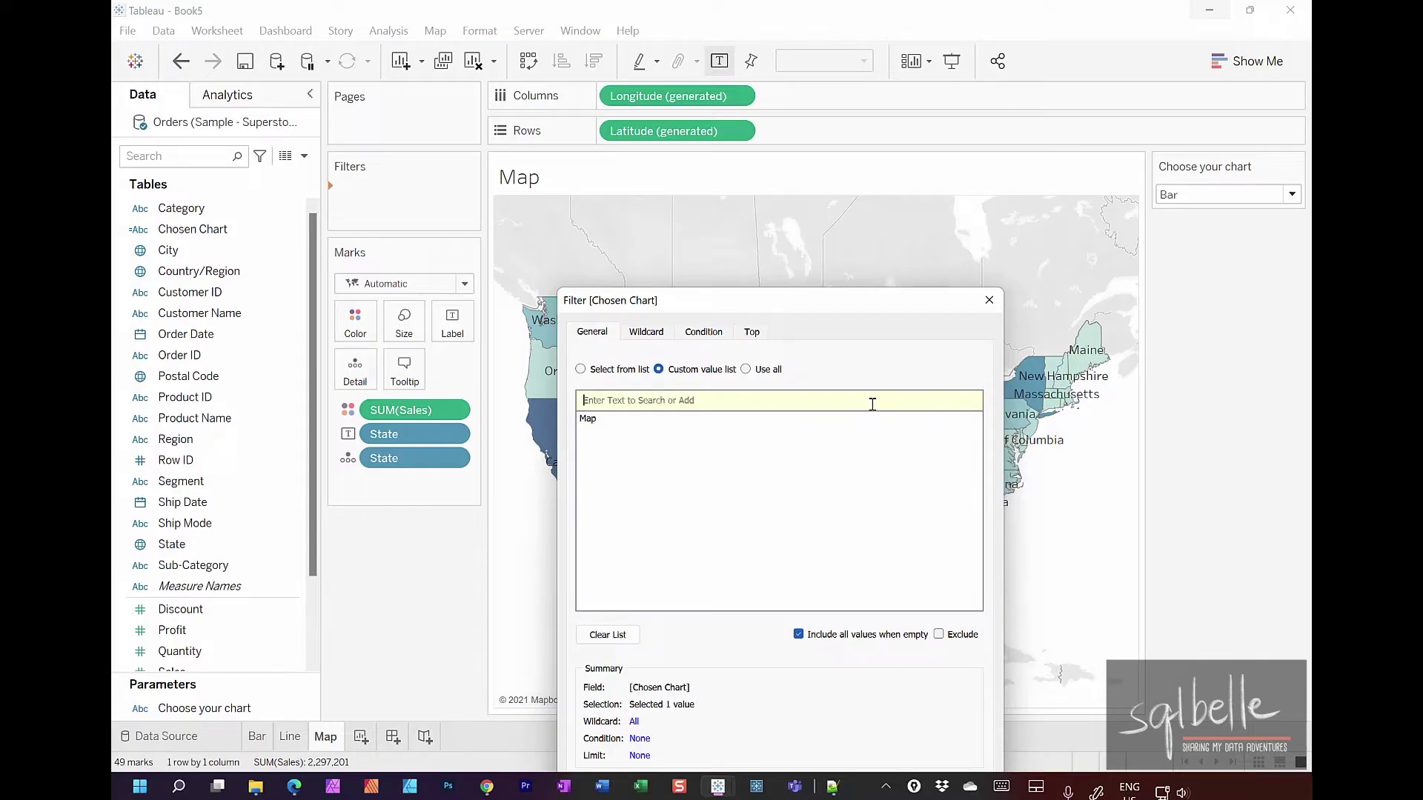
type("All")
left_click(956, 401)
left_click_drag(884, 313, 869, 99)
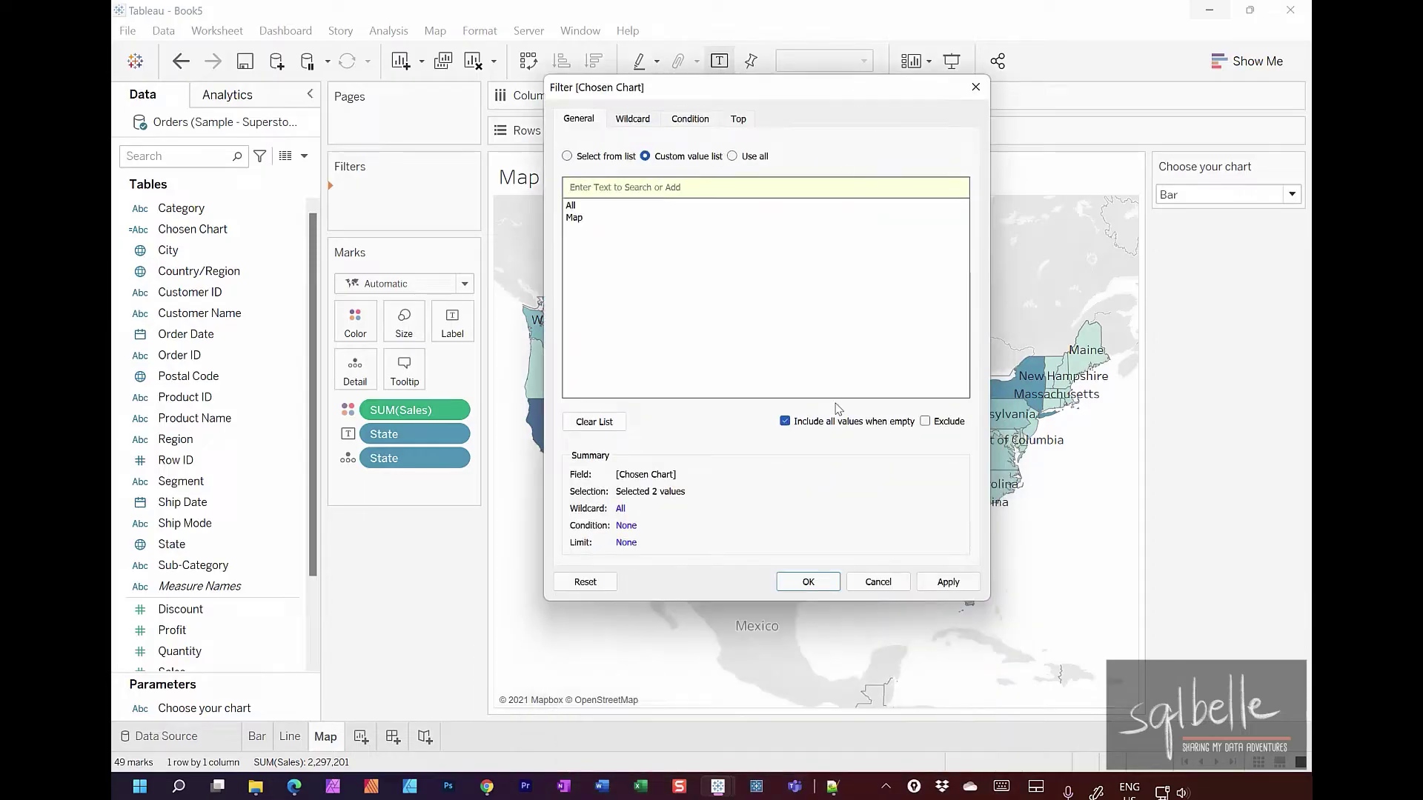
left_click(808, 583)
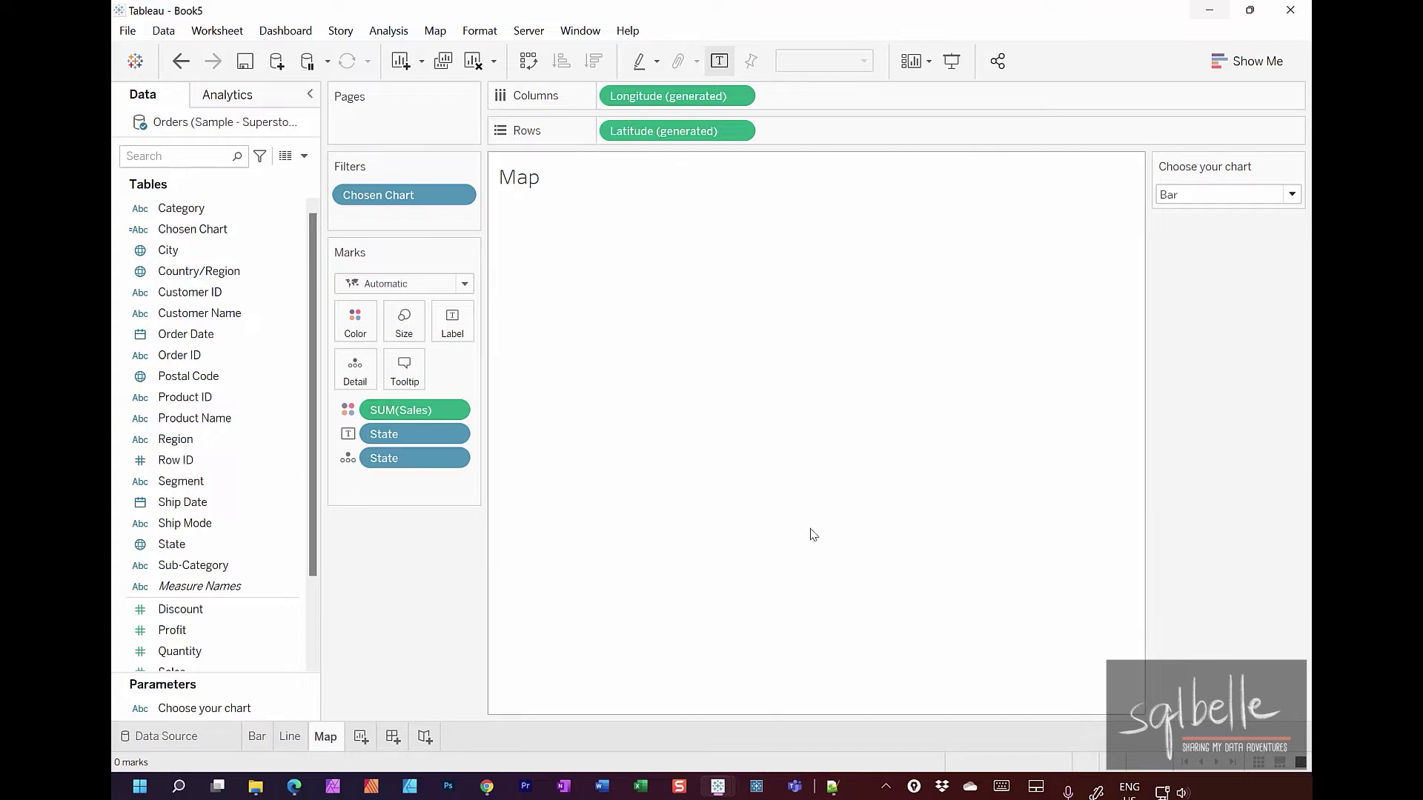
Step: Test the Choose your chart parameter with Line and Map, and leave it set to All
left_click(1271, 198)
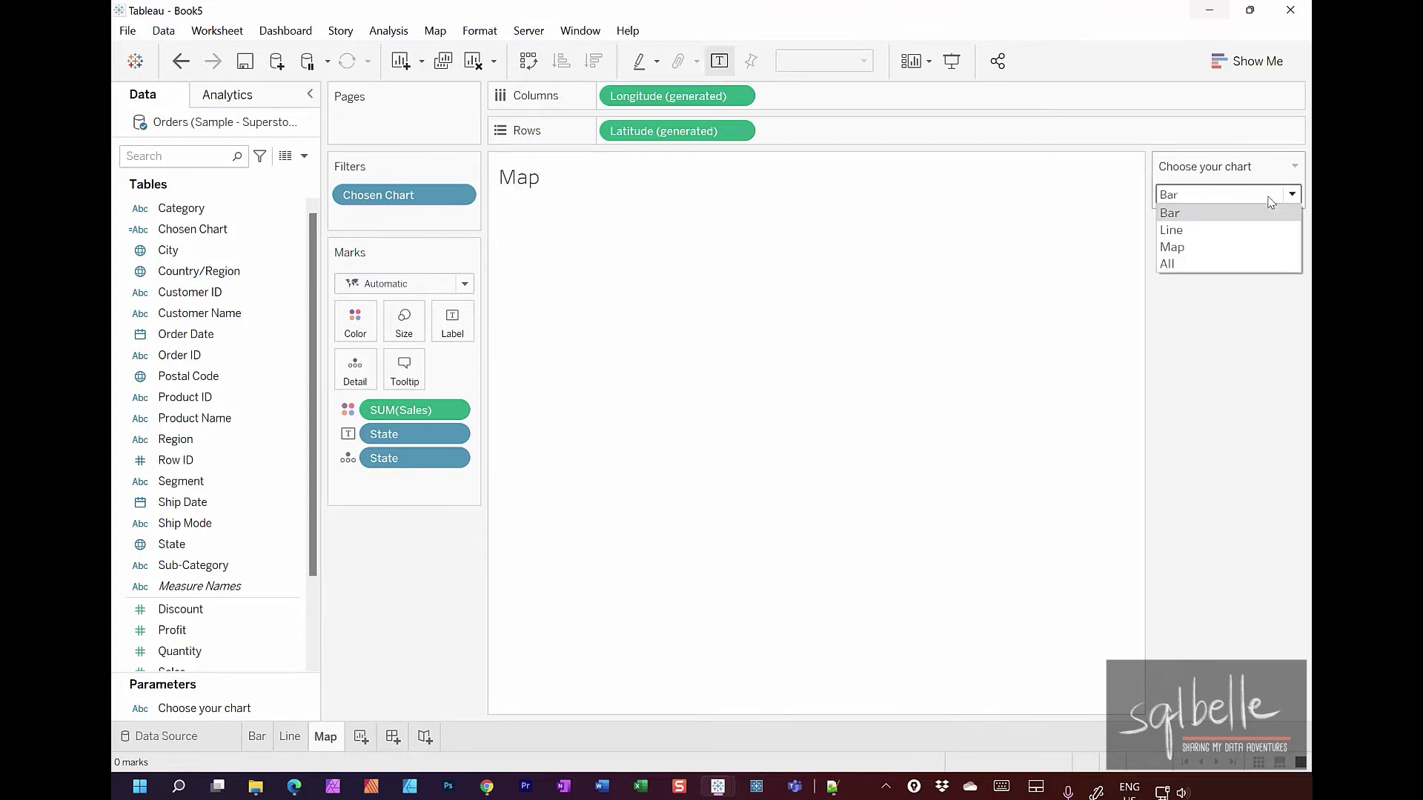
left_click(1248, 229)
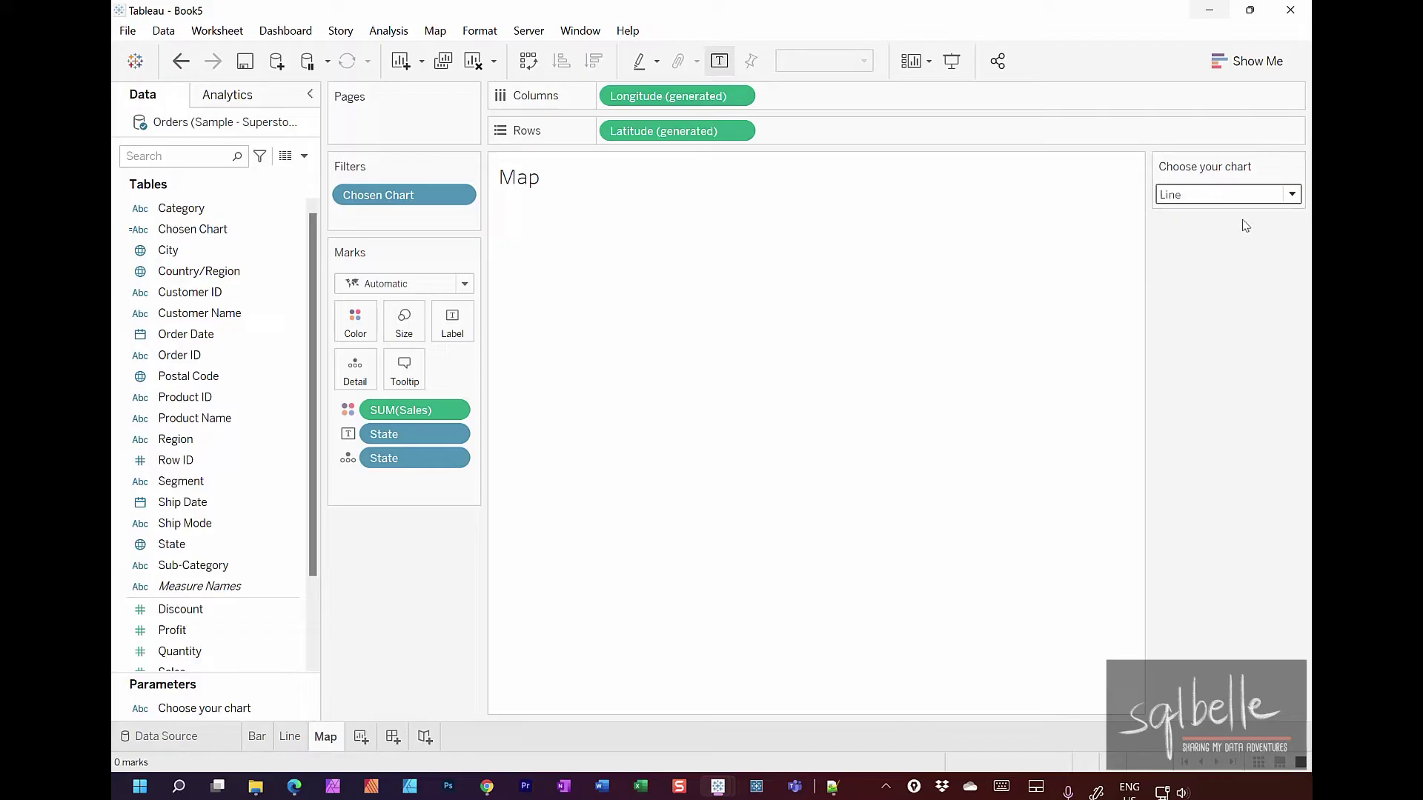
left_click(1245, 196)
left_click(1191, 247)
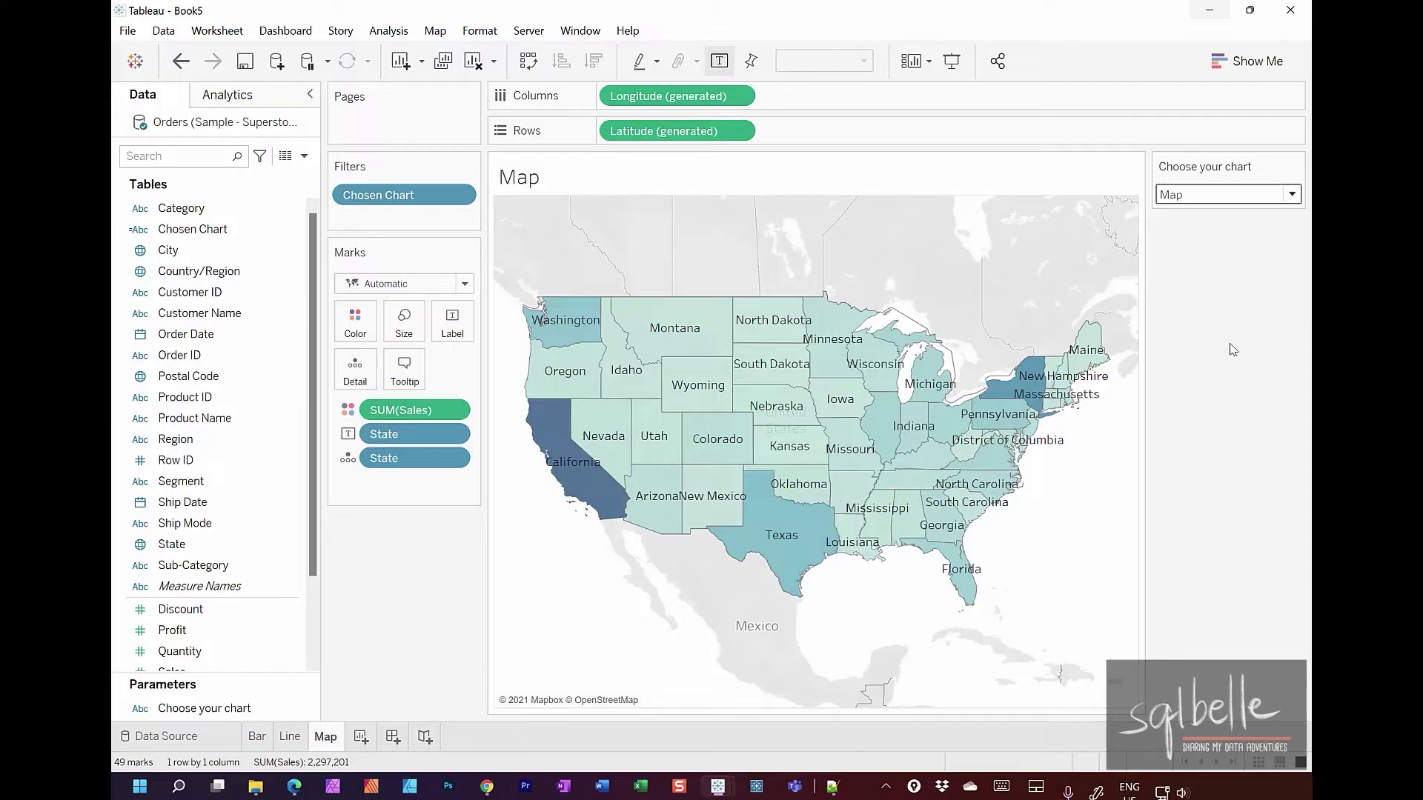
left_click(1245, 195)
left_click(1192, 264)
Step: Filter the Bar sheet by Chosen Chart with a custom value list containing Bar and All
left_click(257, 737)
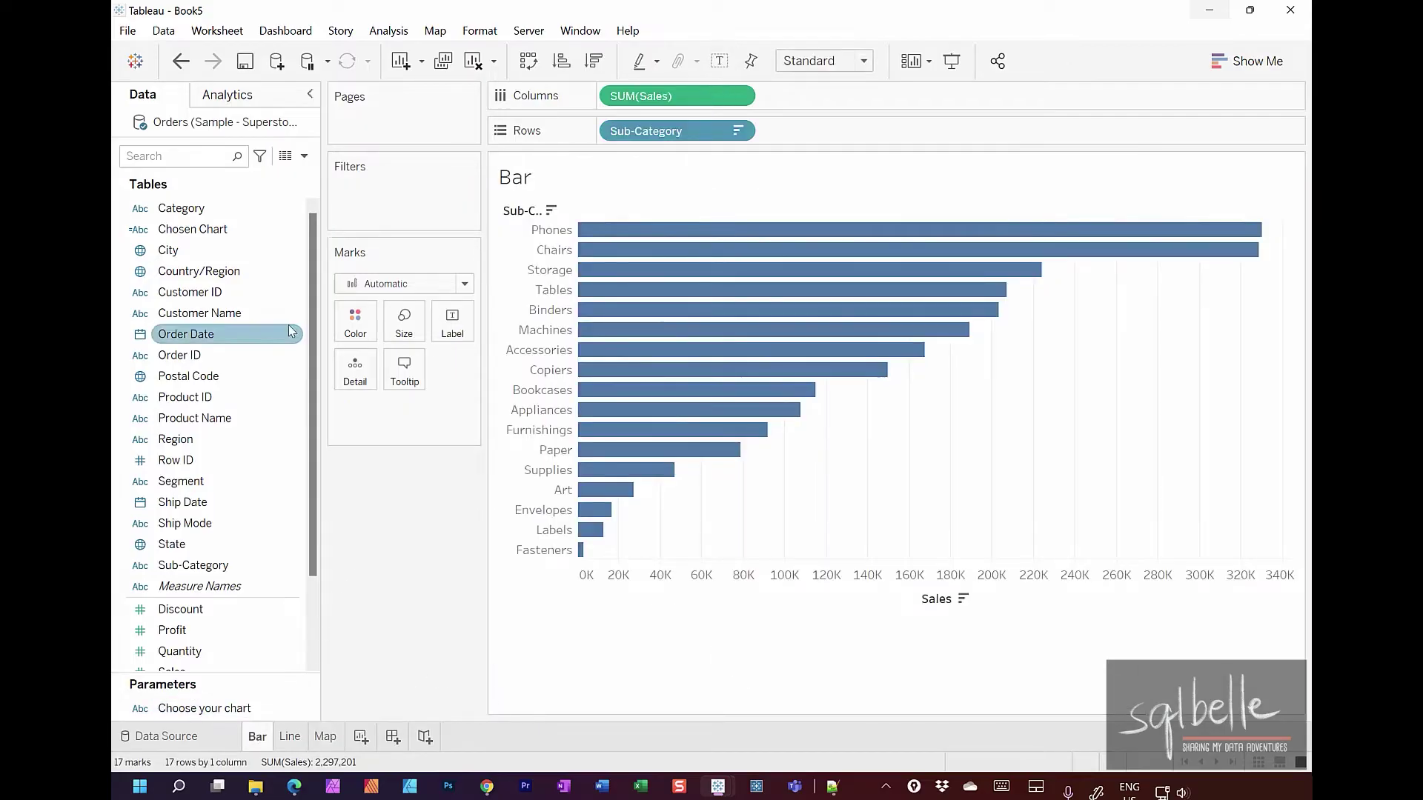
left_click_drag(203, 229, 374, 214)
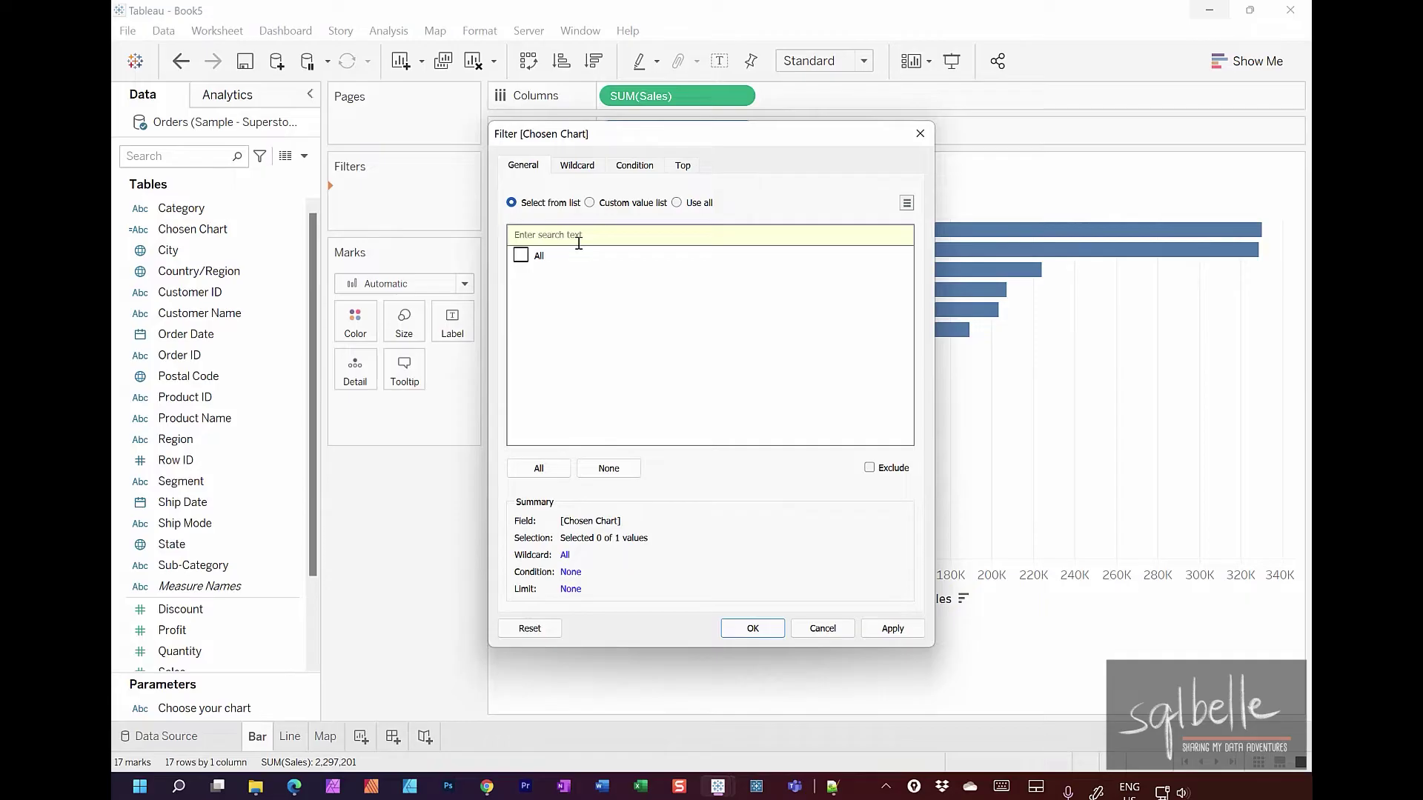
left_click(625, 204)
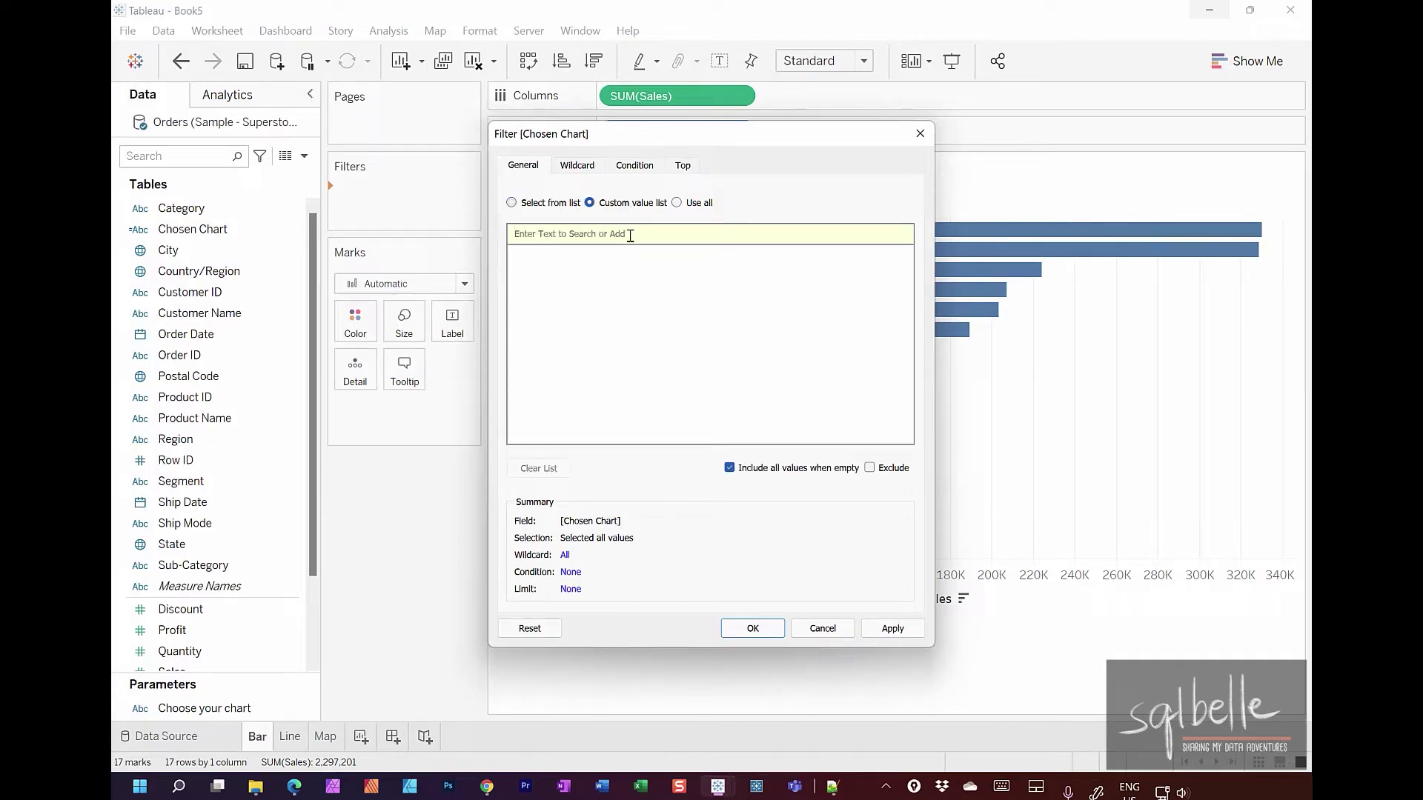
type("Bar")
key("Return")
type("All")
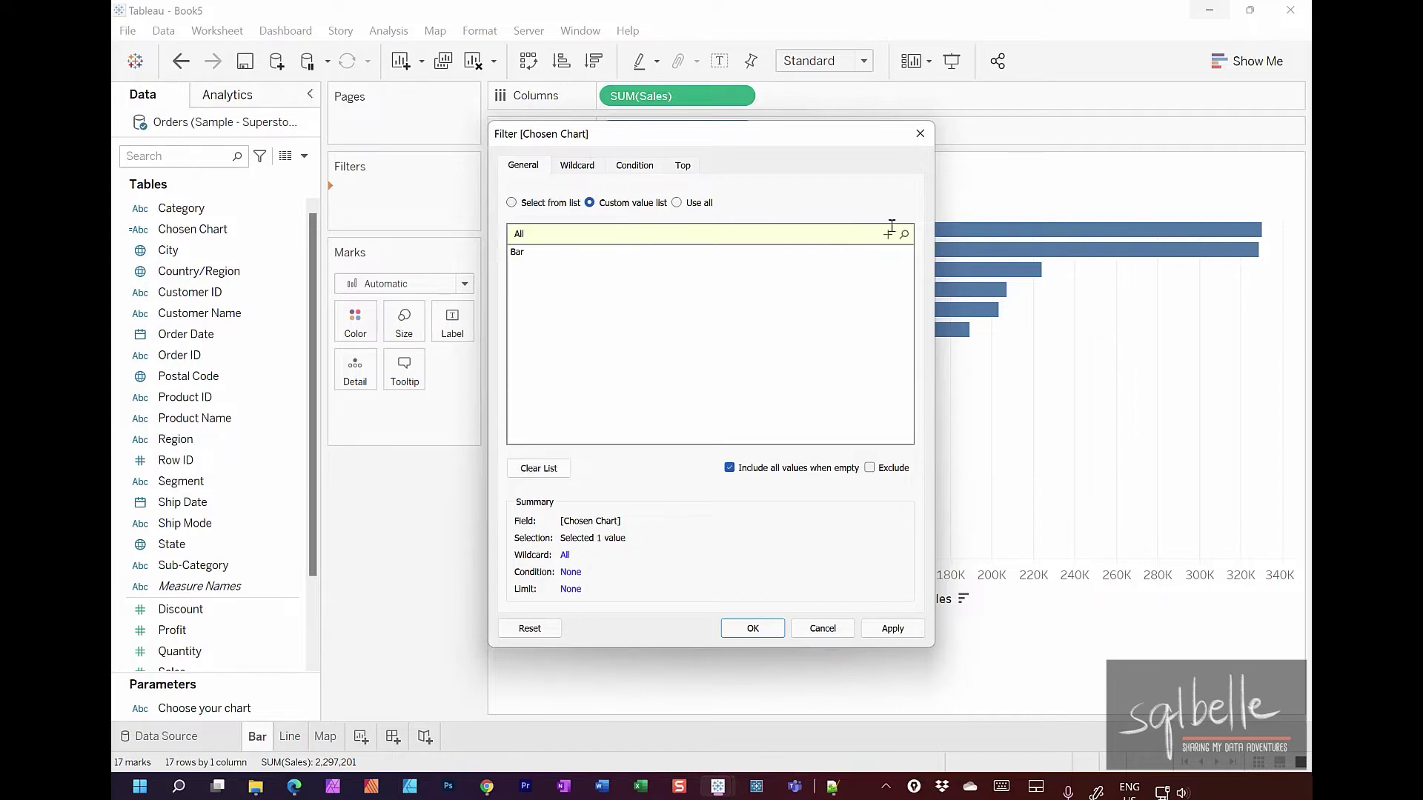
key("Return")
left_click(752, 629)
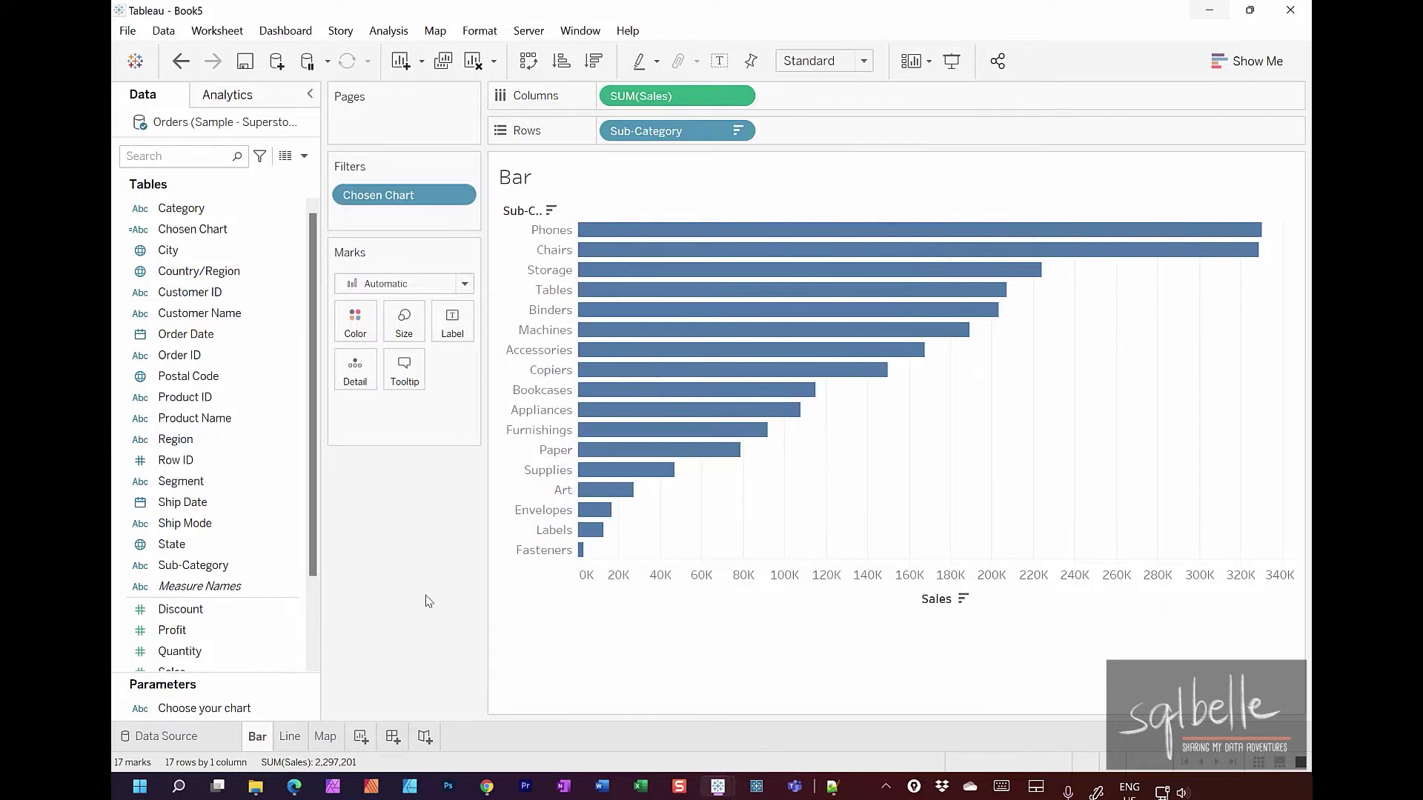
Step: Filter the Line sheet by Chosen Chart with a custom value list containing Line and All
left_click(291, 739)
left_click_drag(215, 229, 403, 206)
left_click(636, 206)
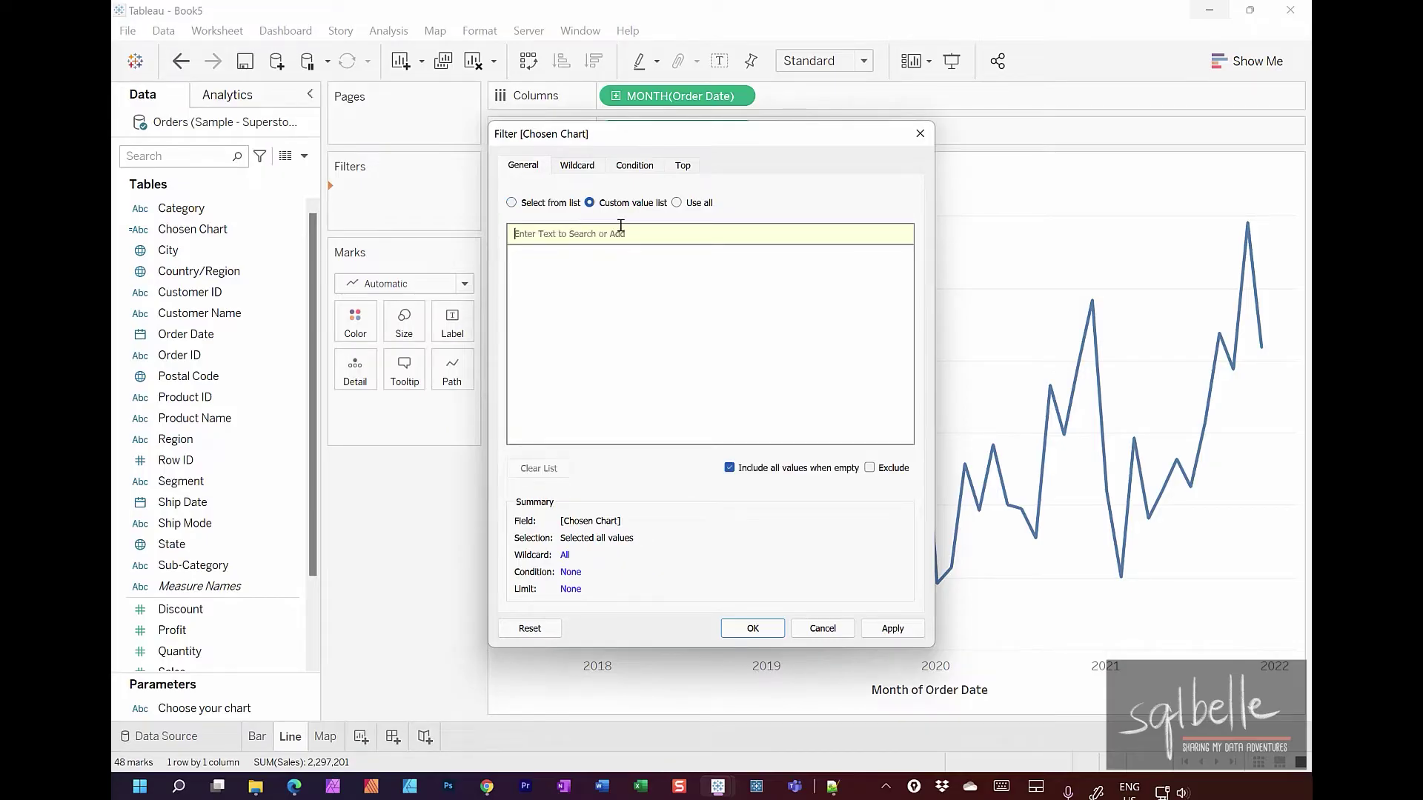
type("Line")
left_click(888, 234)
left_click(692, 227)
type("All")
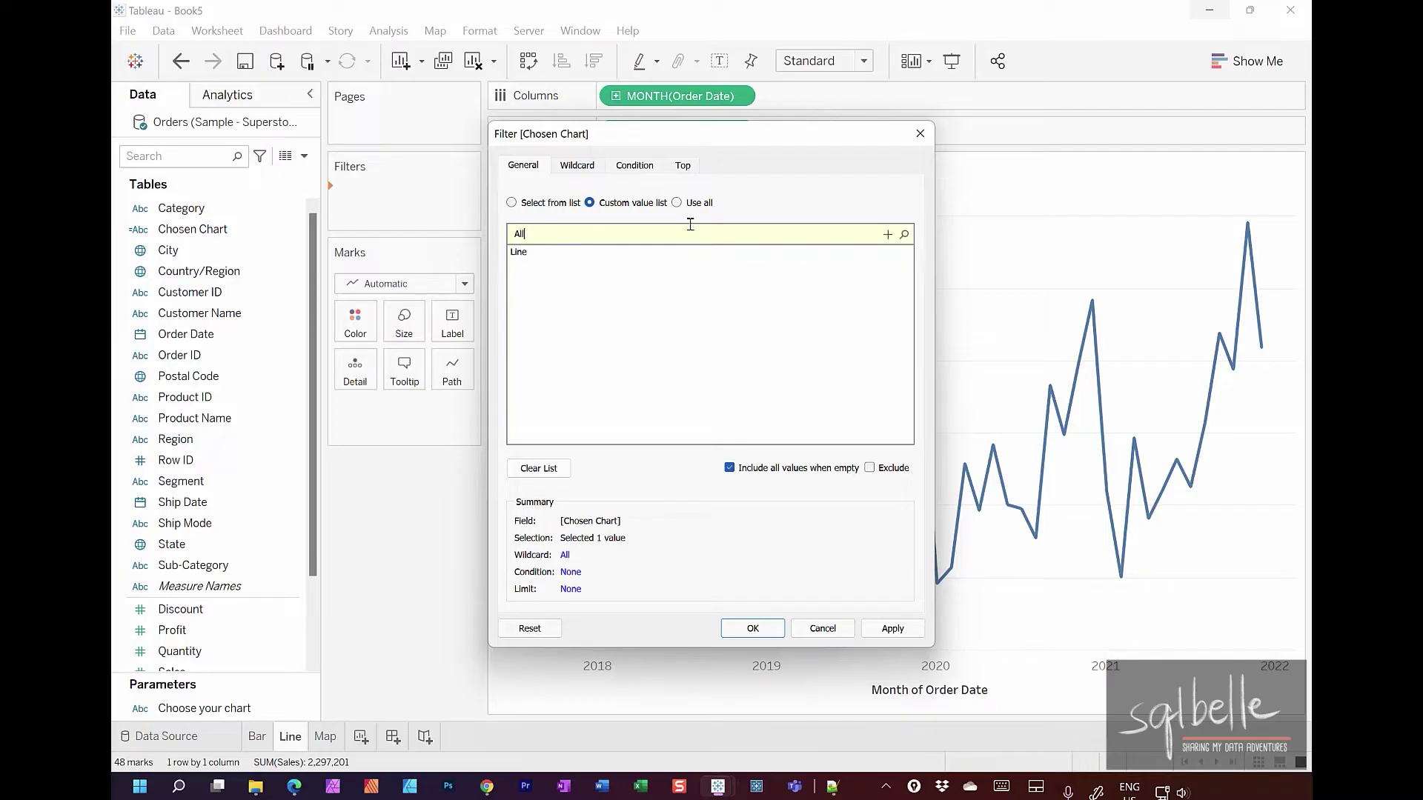
left_click(887, 234)
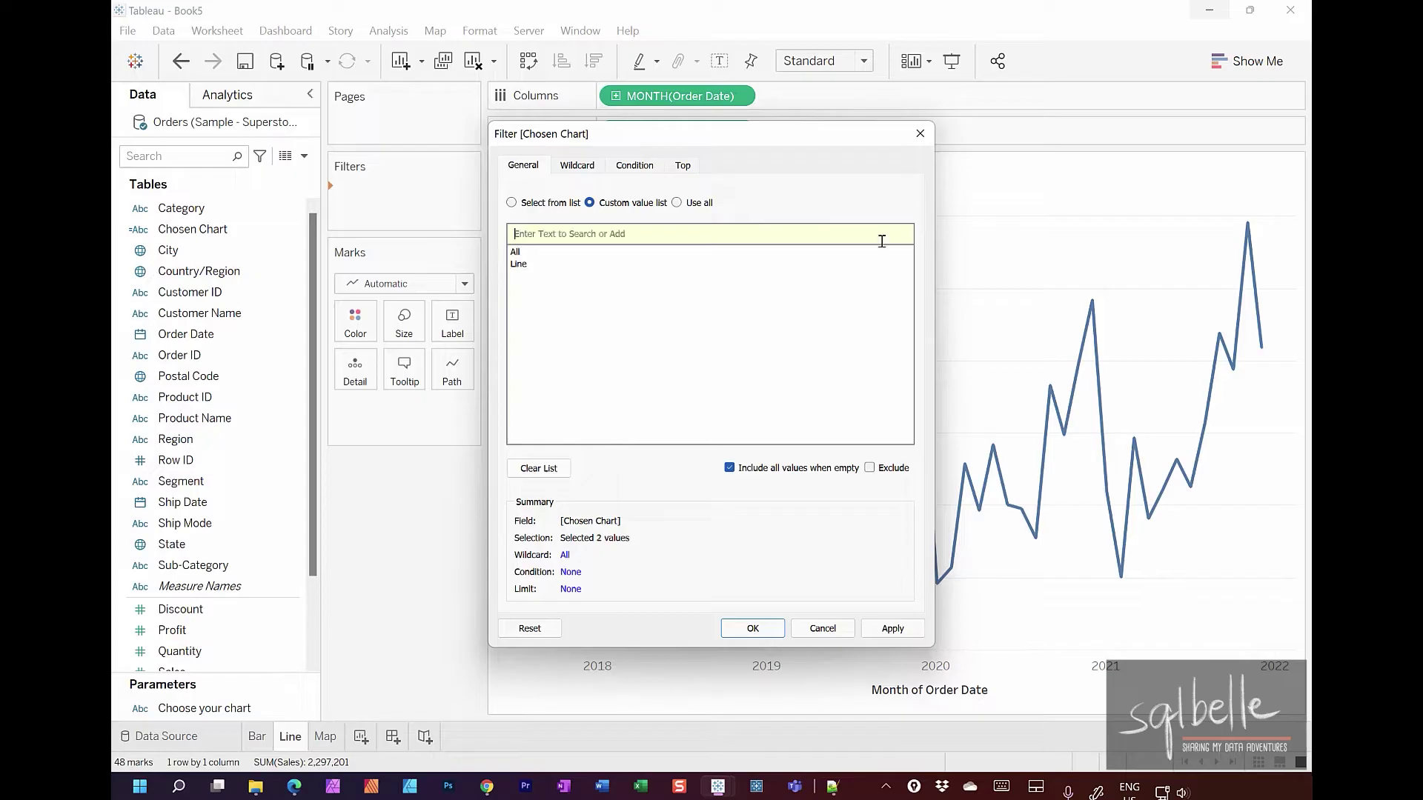
left_click(753, 628)
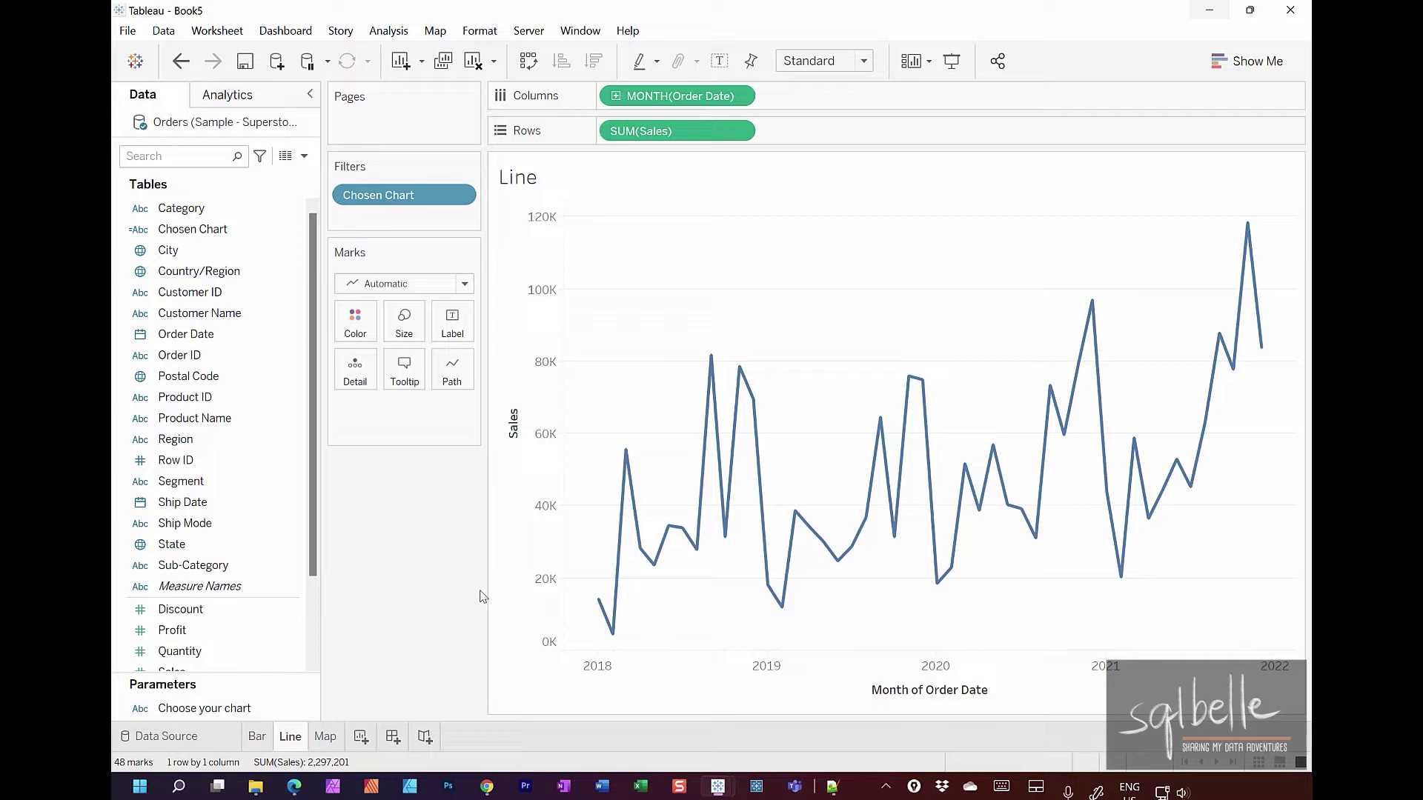
Step: Create a new dashboard and set its fixed size to Laptop Browser (800 x 600)
left_click(399, 741)
left_click(261, 250)
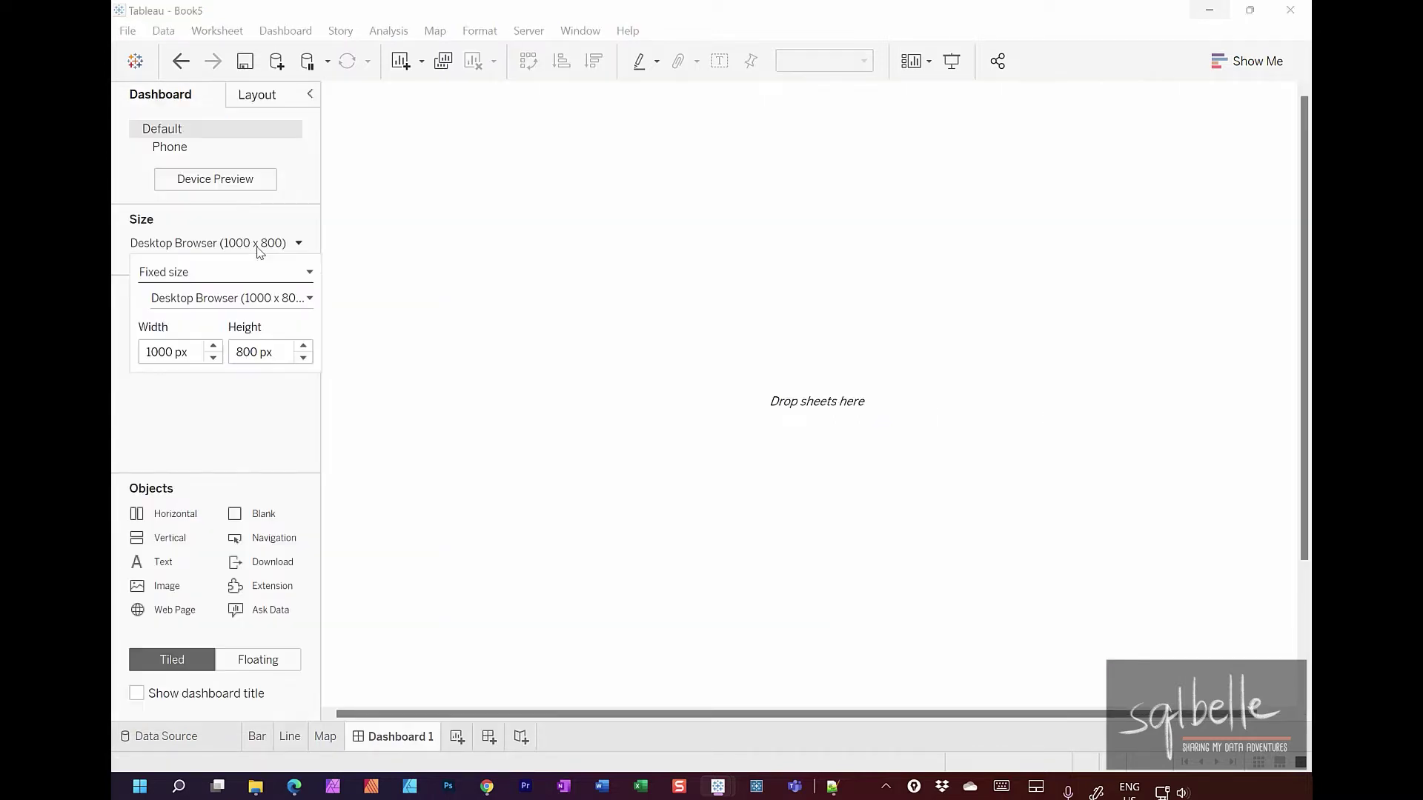
left_click(228, 299)
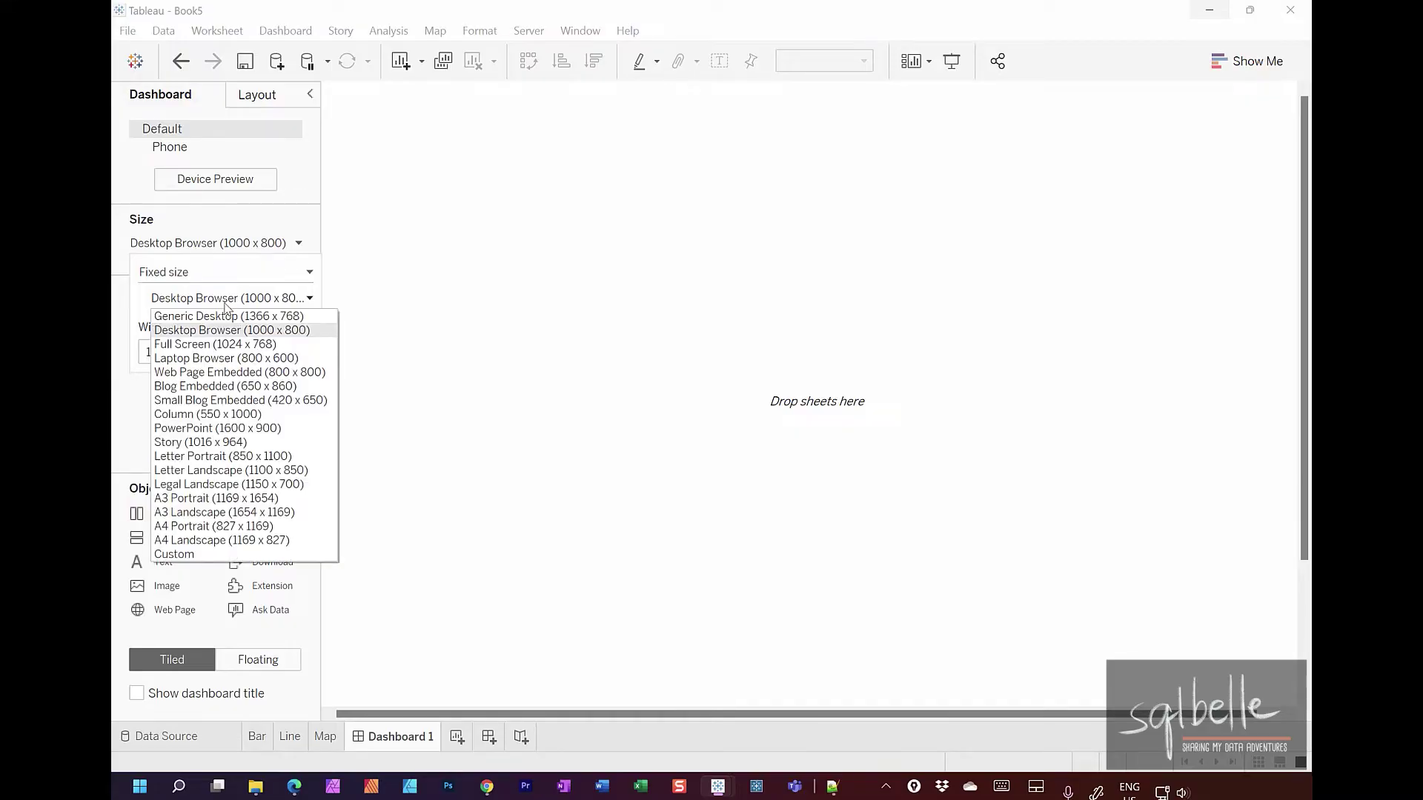
left_click(224, 358)
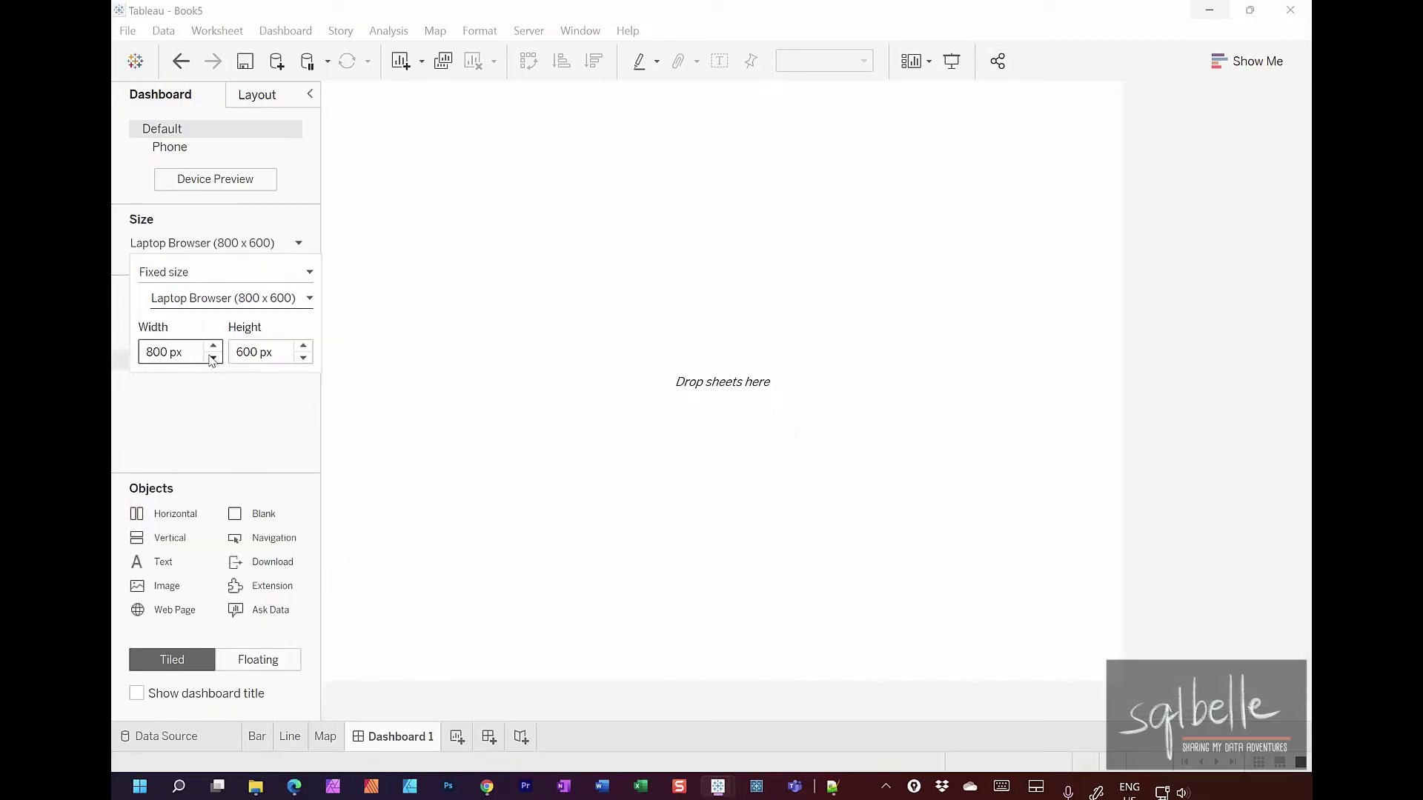
left_click(237, 444)
mouse_move(199, 519)
left_mouse_down()
mouse_move(212, 536)
mouse_move(282, 376)
mouse_move(444, 298)
mouse_move(469, 354)
left_mouse_up()
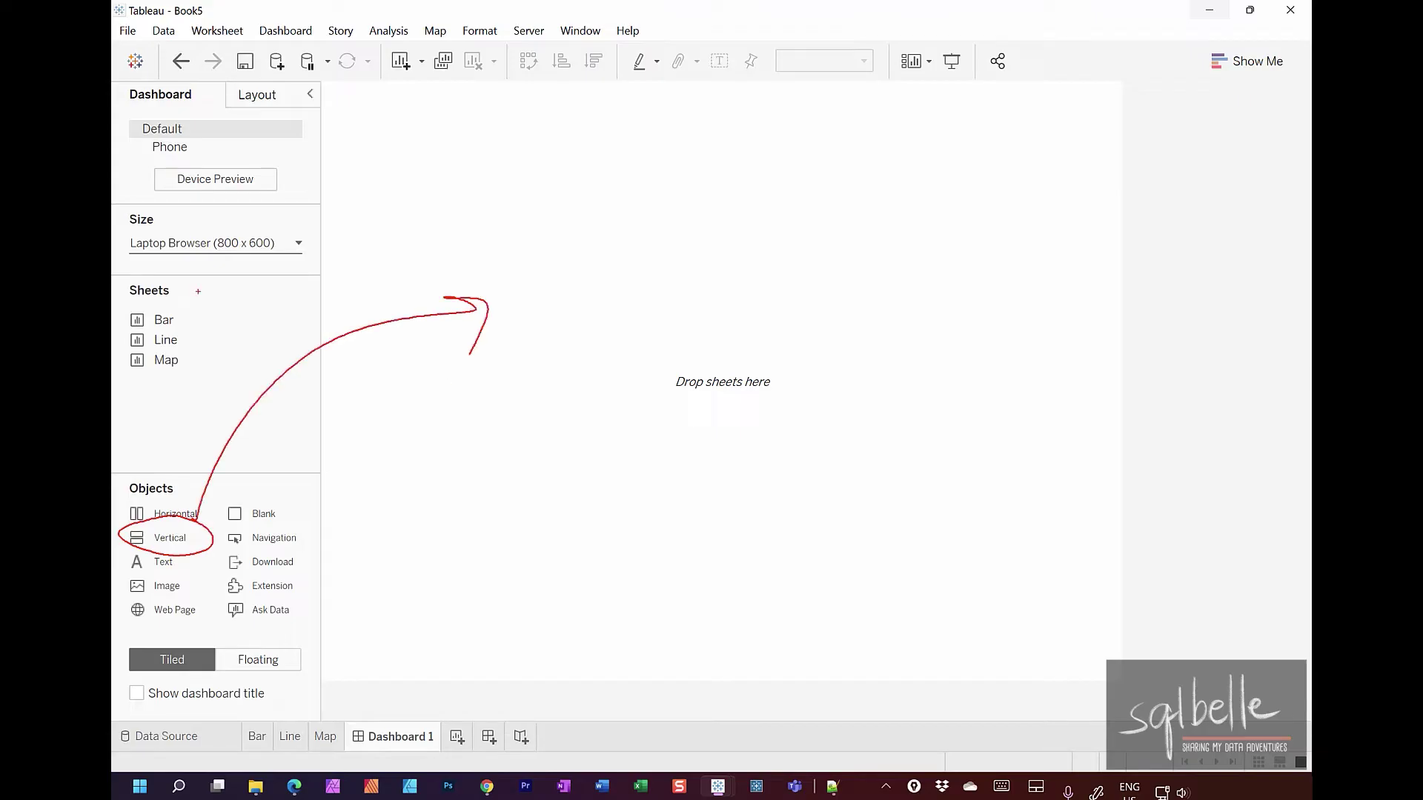
left_click_drag(199, 285, 191, 391)
mouse_move(546, 140)
left_mouse_down()
mouse_move(796, 522)
mouse_move(1072, 164)
mouse_move(547, 152)
left_mouse_up()
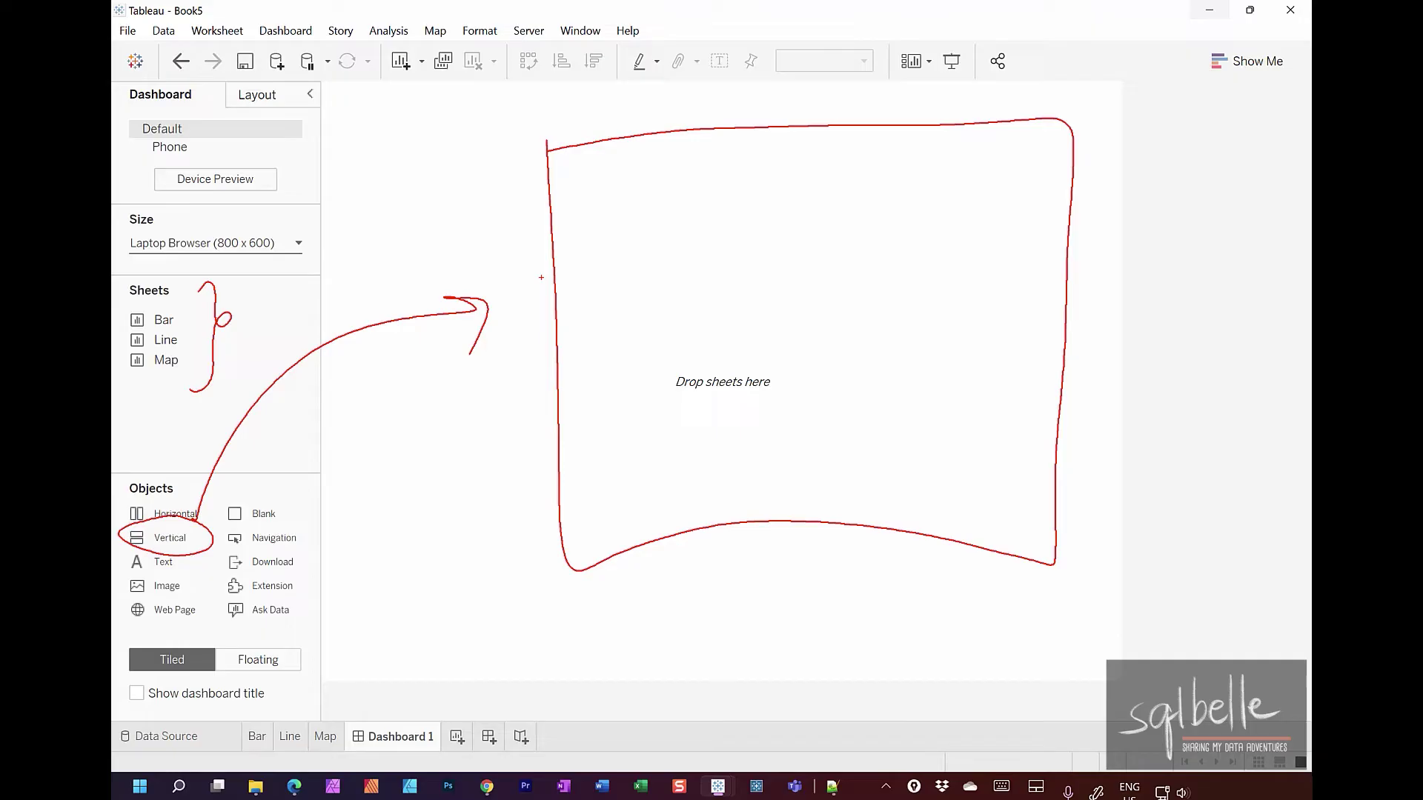
left_click_drag(550, 271, 1089, 228)
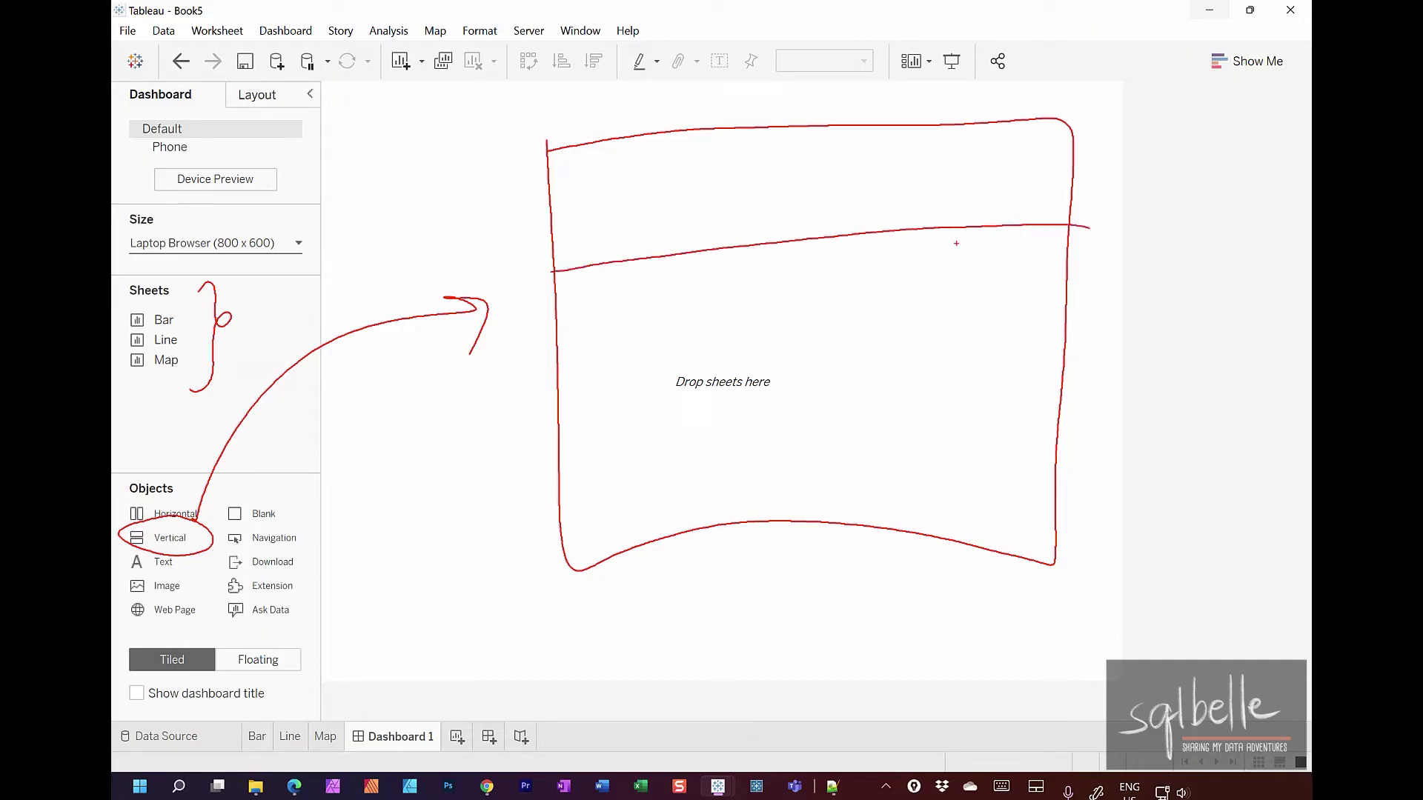
left_click_drag(533, 414, 1102, 414)
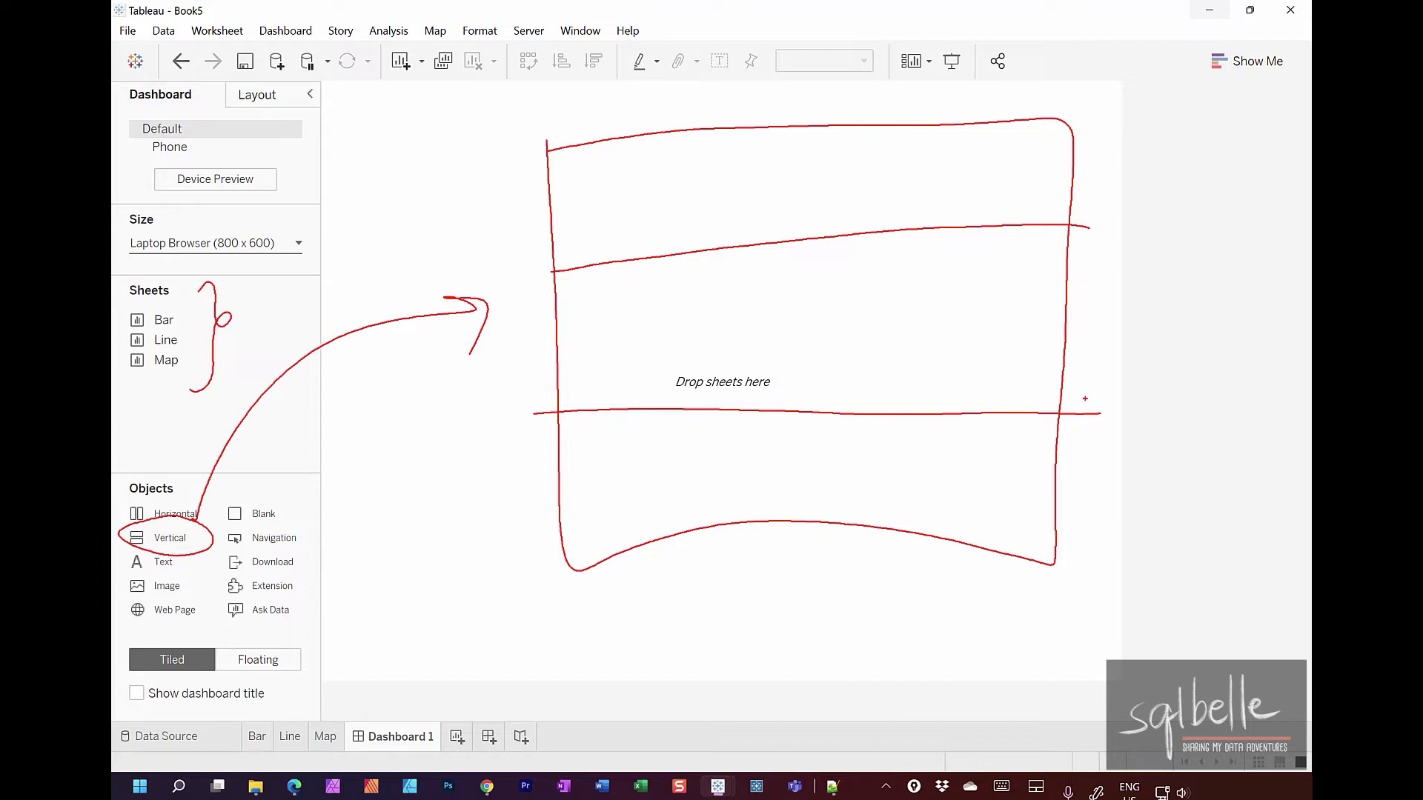
mouse_move(669, 253)
left_mouse_down()
mouse_move(649, 148)
mouse_move(663, 165)
left_mouse_up()
mouse_move(680, 415)
left_mouse_down()
mouse_move(698, 510)
mouse_move(714, 478)
left_mouse_up()
left_click_drag(660, 420, 601, 510)
mouse_move(666, 450)
left_mouse_down()
mouse_move(888, 431)
mouse_move(1013, 456)
left_mouse_up()
mouse_move(602, 194)
left_mouse_down()
mouse_move(849, 154)
mouse_move(991, 198)
left_mouse_up()
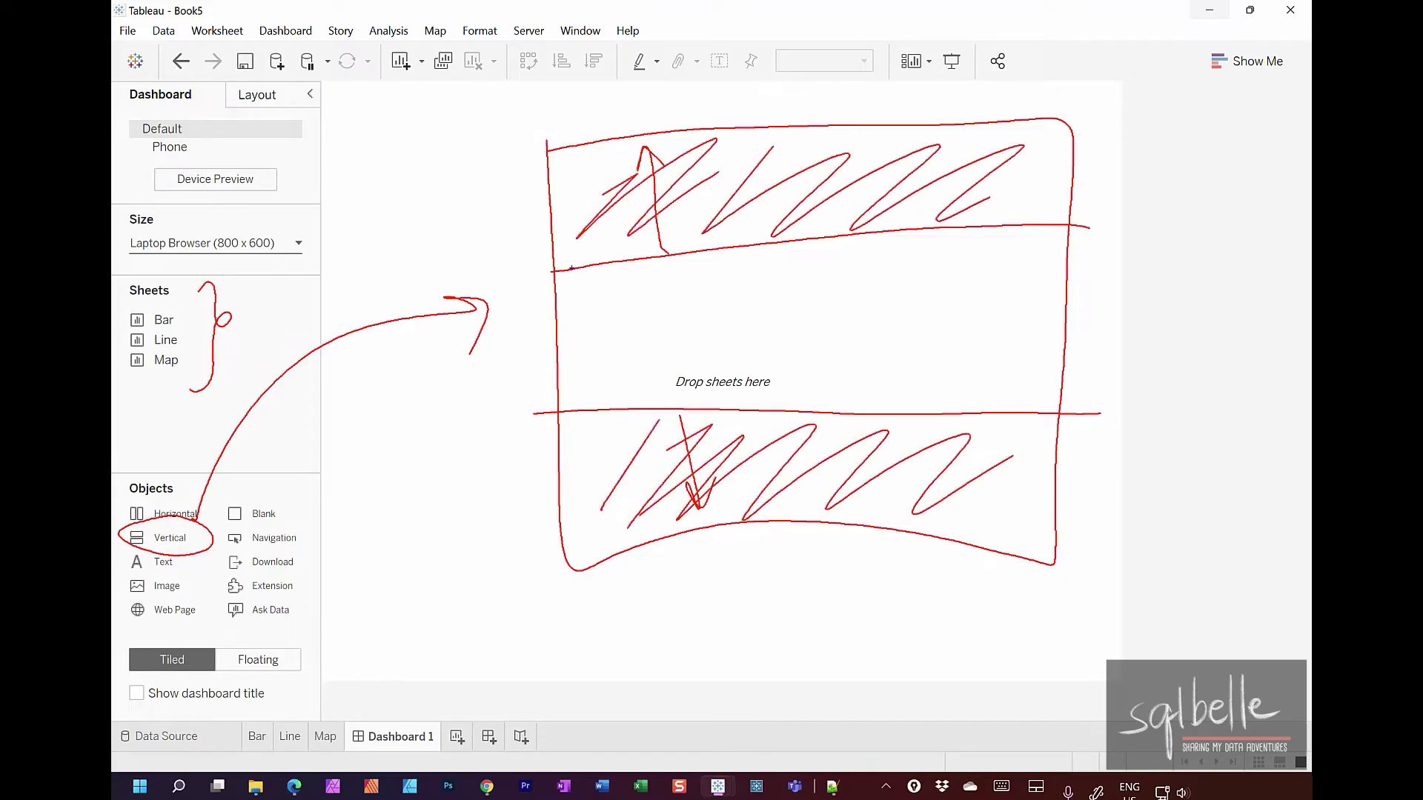
mouse_move(571, 271)
left_mouse_down()
mouse_move(1064, 397)
mouse_move(923, 230)
mouse_move(584, 275)
left_mouse_up()
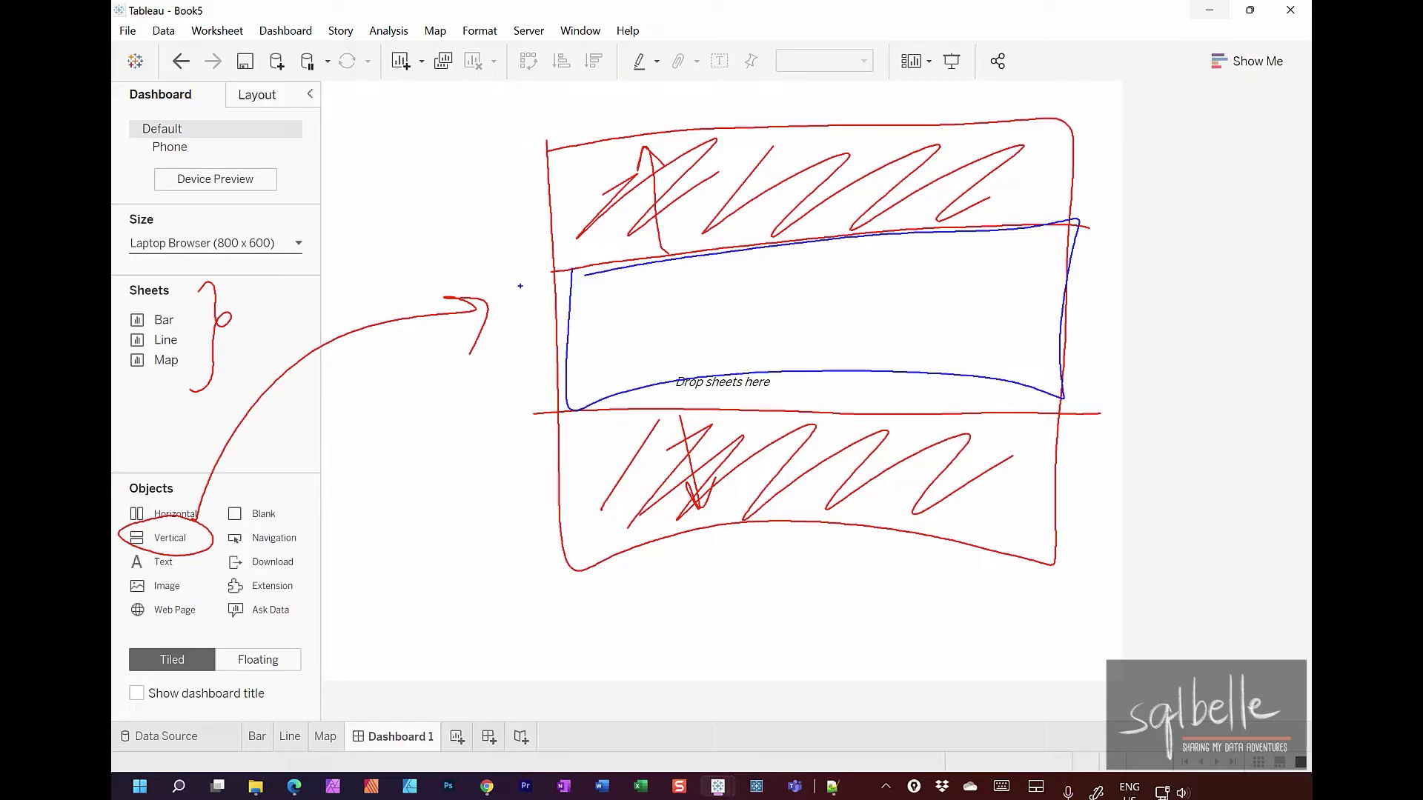
mouse_move(797, 241)
left_mouse_down()
mouse_move(764, 189)
mouse_move(821, 180)
left_mouse_up()
left_click_drag(792, 415, 793, 493)
left_click_drag(782, 471, 836, 467)
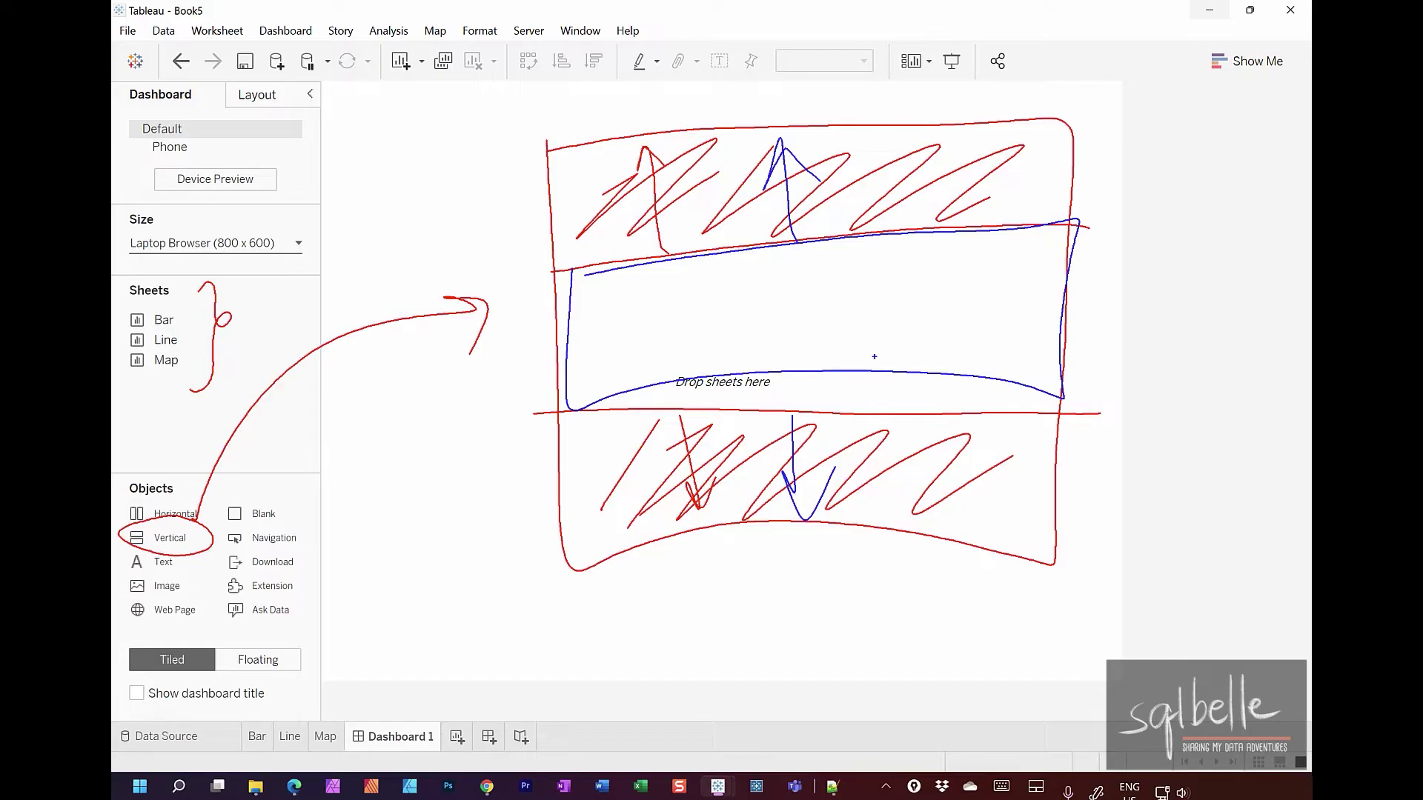
key("Escape")
Step: Place a tiled vertical layout container on the empty dashboard
left_click_drag(169, 547, 521, 317)
mouse_move(184, 321)
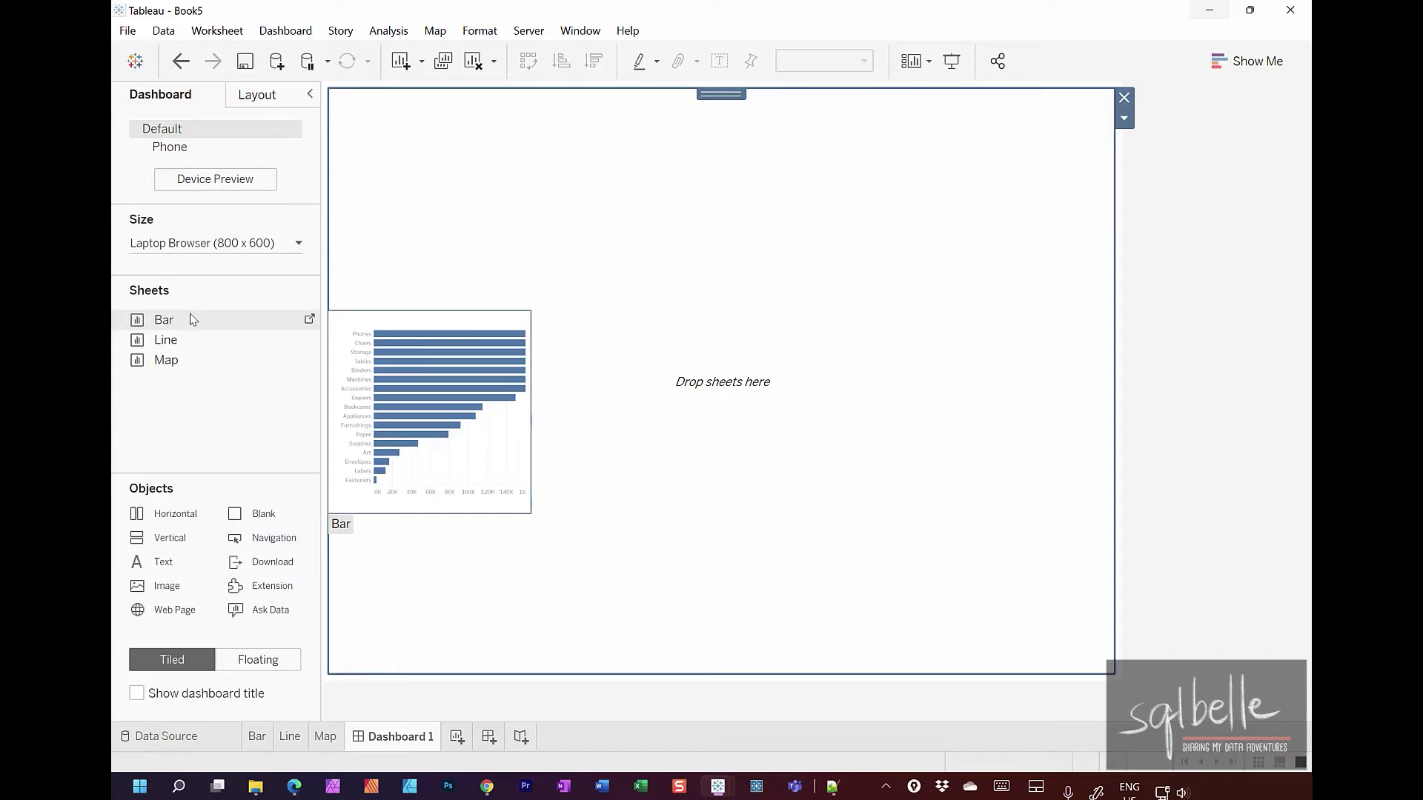
mouse_move(385, 152)
left_mouse_down()
mouse_move(338, 141)
mouse_move(353, 167)
left_mouse_up()
left_click_drag(426, 544, 331, 649)
mouse_move(344, 603)
left_mouse_down()
mouse_move(332, 648)
mouse_move(348, 642)
left_mouse_up()
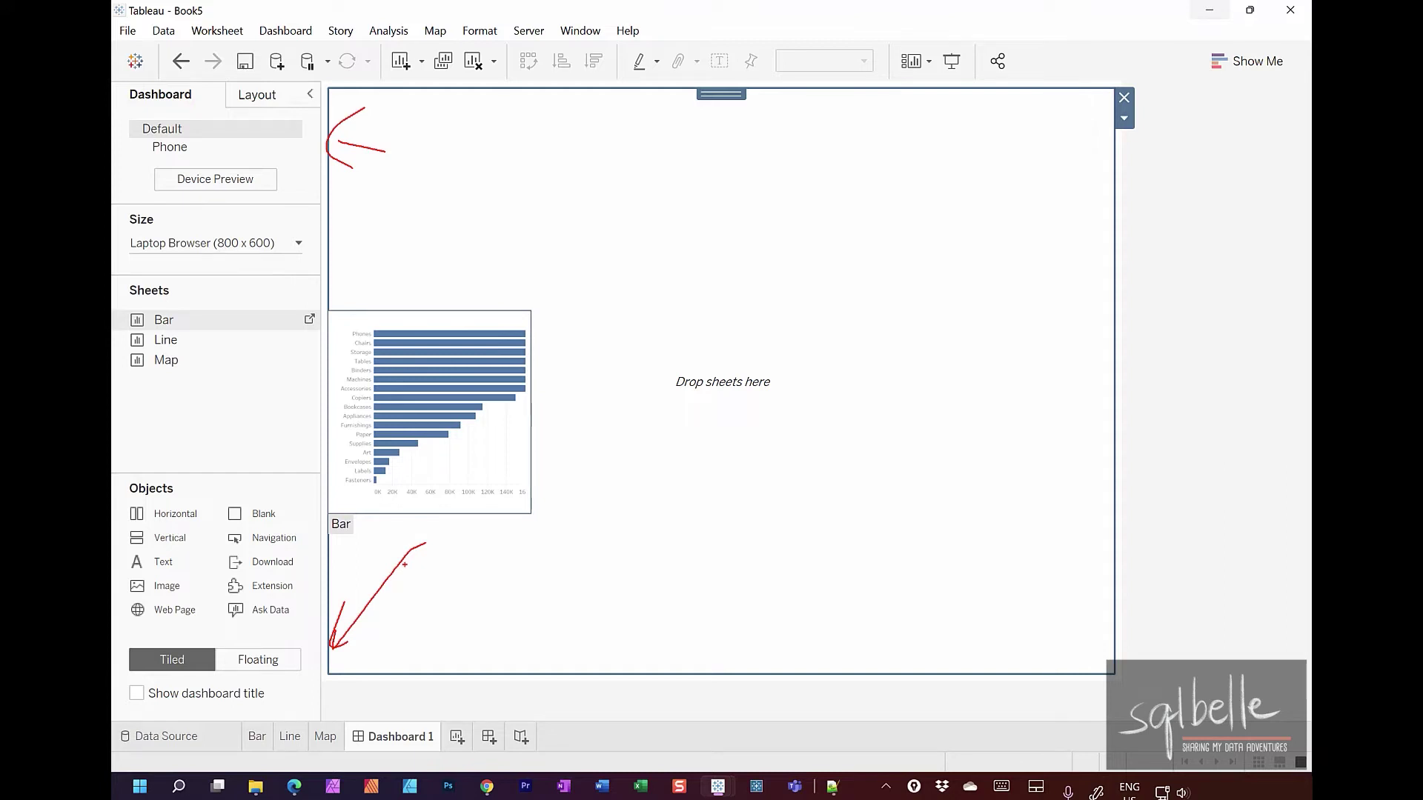
key("Escape")
Step: Stack the Bar, Map and Line sheets from top to bottom in the vertical container and select that container
left_click_drag(174, 326, 409, 317)
left_click_drag(178, 360, 470, 551)
mouse_move(156, 365)
left_click_drag(157, 366, 442, 456)
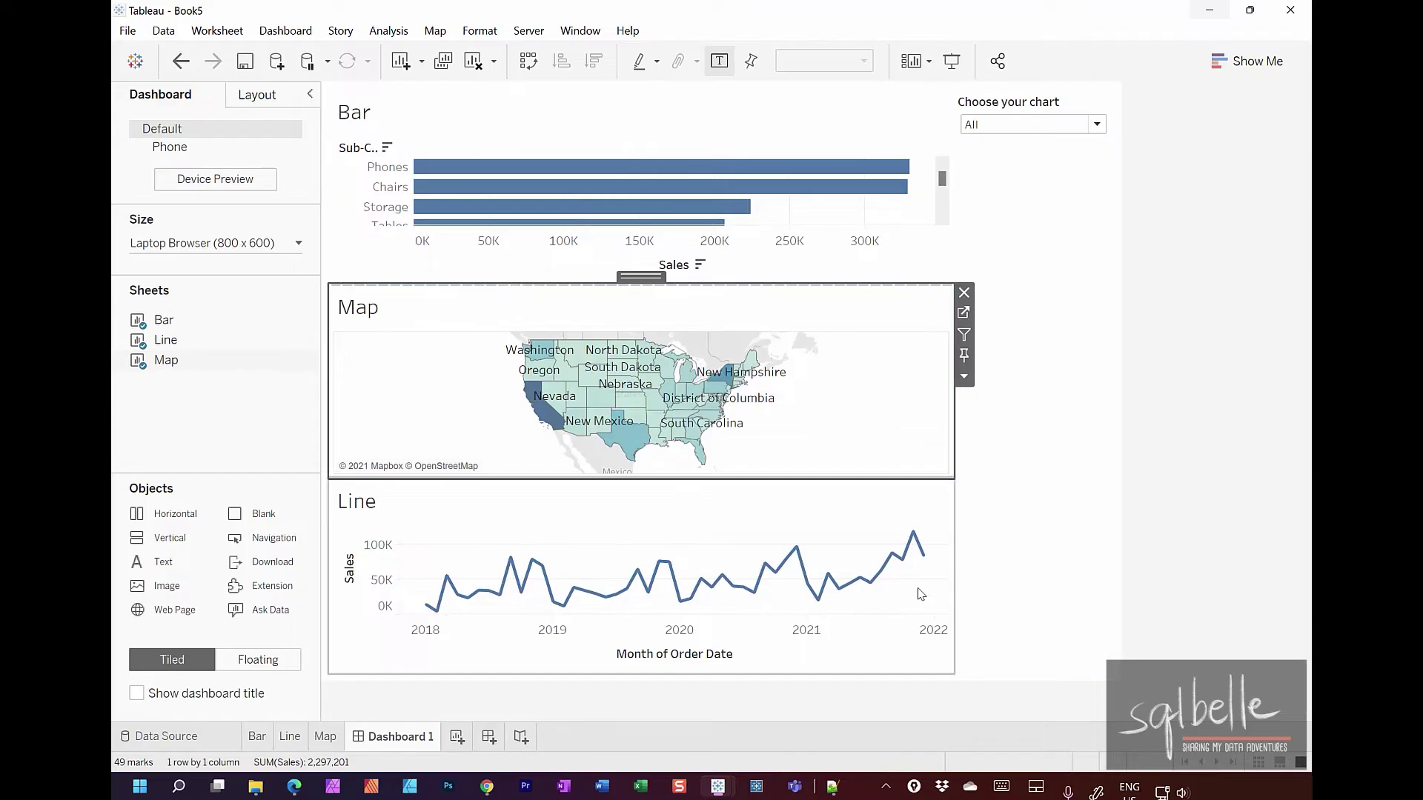
double_click(651, 278)
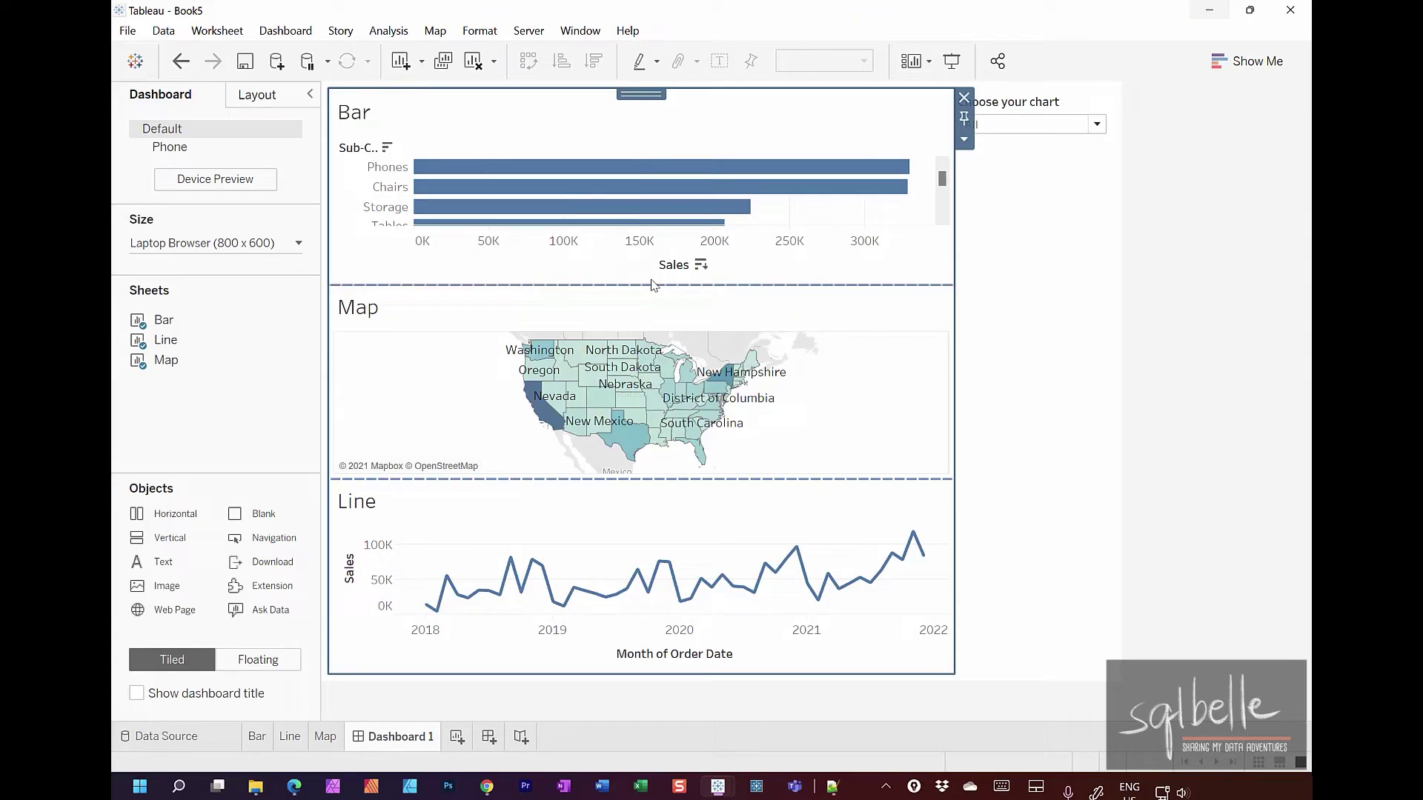
Step: Deselect the vertical container and switch the Choose your chart parameter to Bar to check the dashboard layout
left_click(1166, 222)
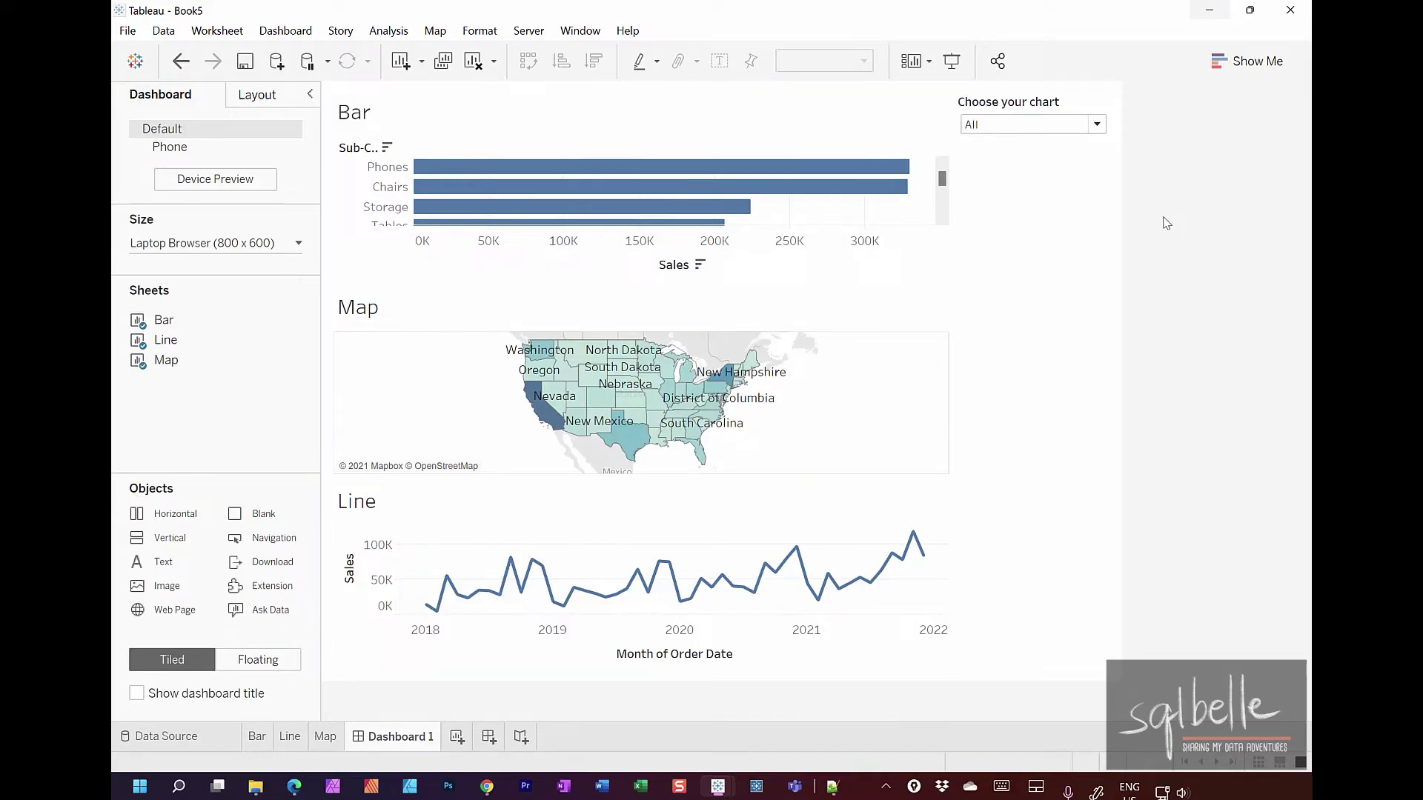
left_click(997, 125)
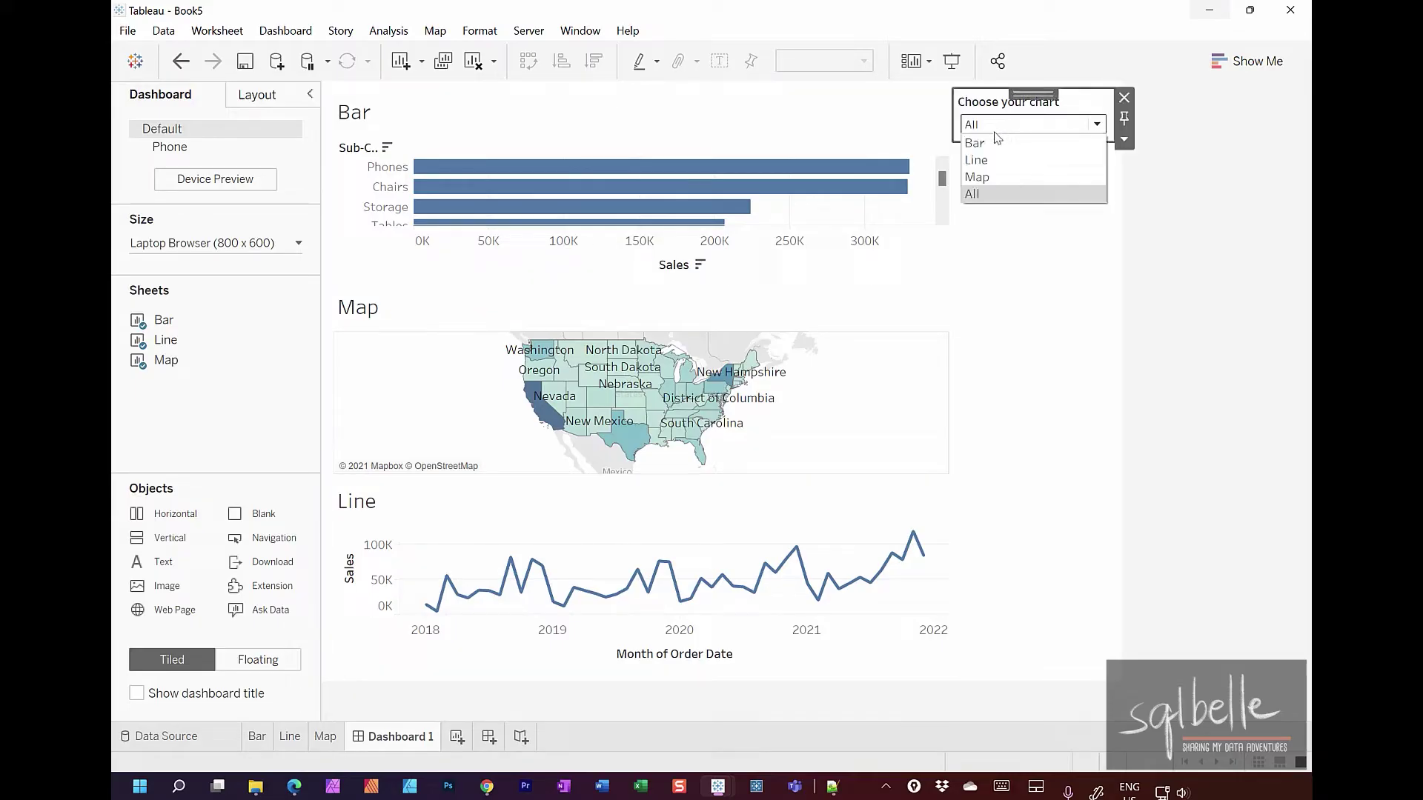
left_click(997, 143)
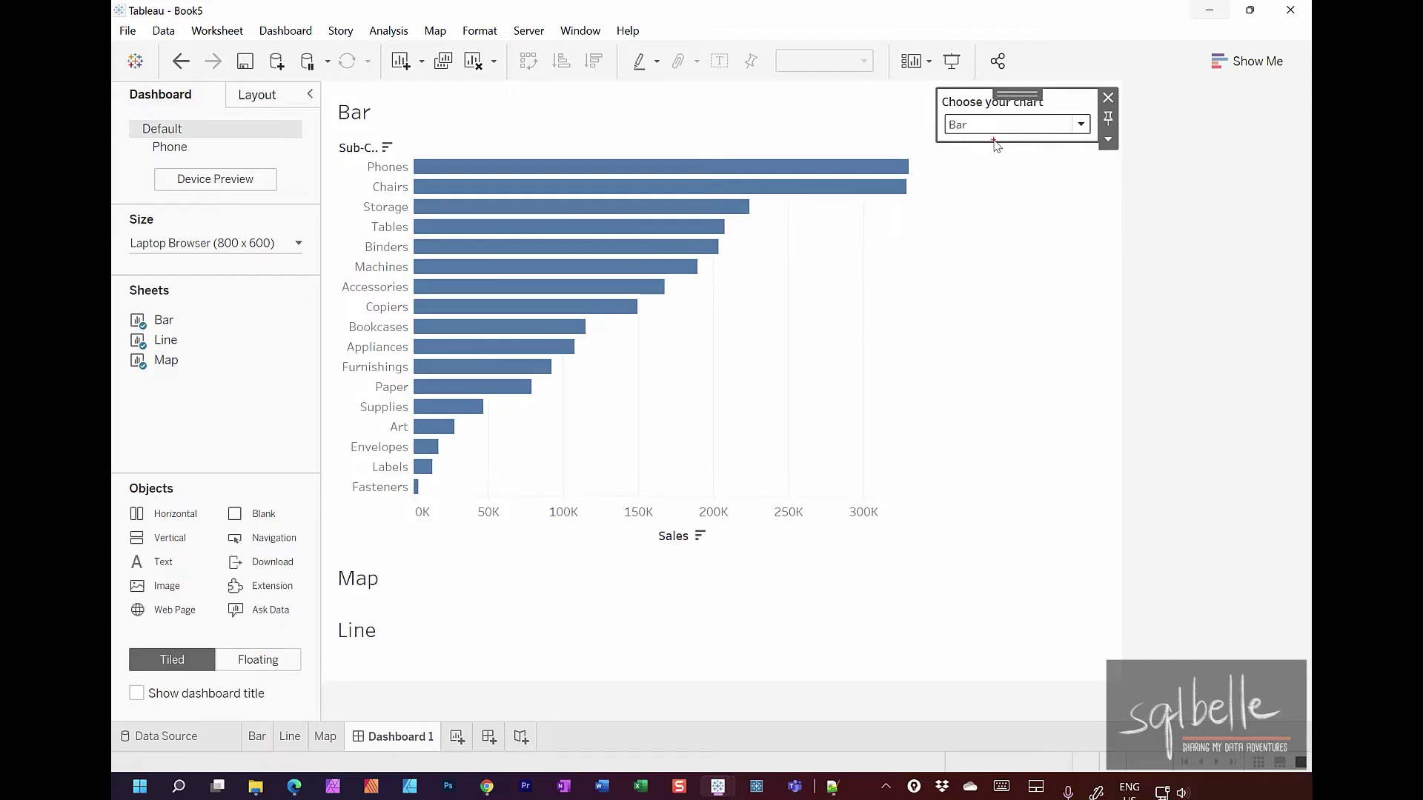
mouse_move(513, 516)
left_mouse_down()
mouse_move(447, 593)
mouse_move(470, 571)
left_mouse_up()
left_click_drag(576, 580, 502, 678)
left_click_drag(502, 678, 561, 632)
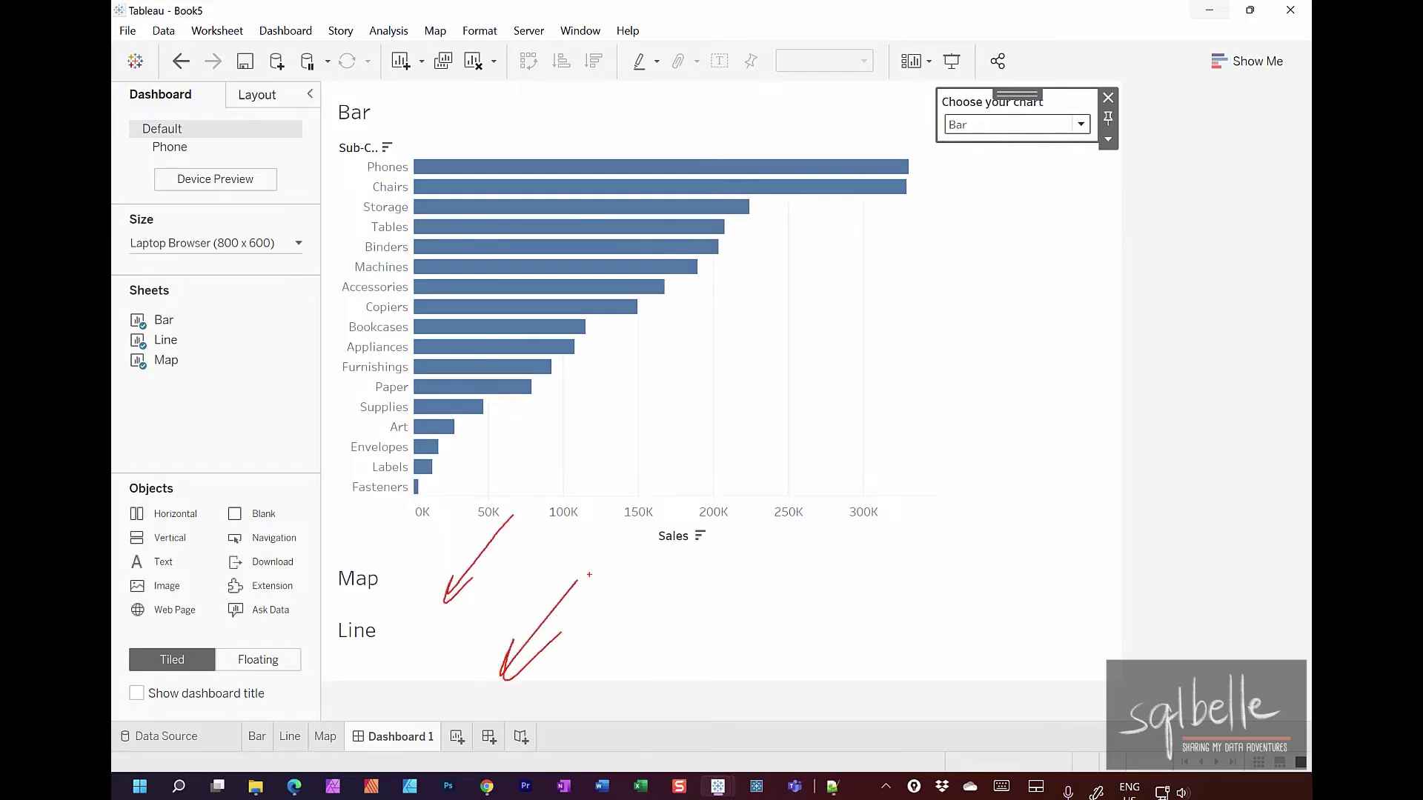
mouse_move(599, 131)
left_mouse_down()
mouse_move(956, 423)
mouse_move(667, 169)
left_mouse_up()
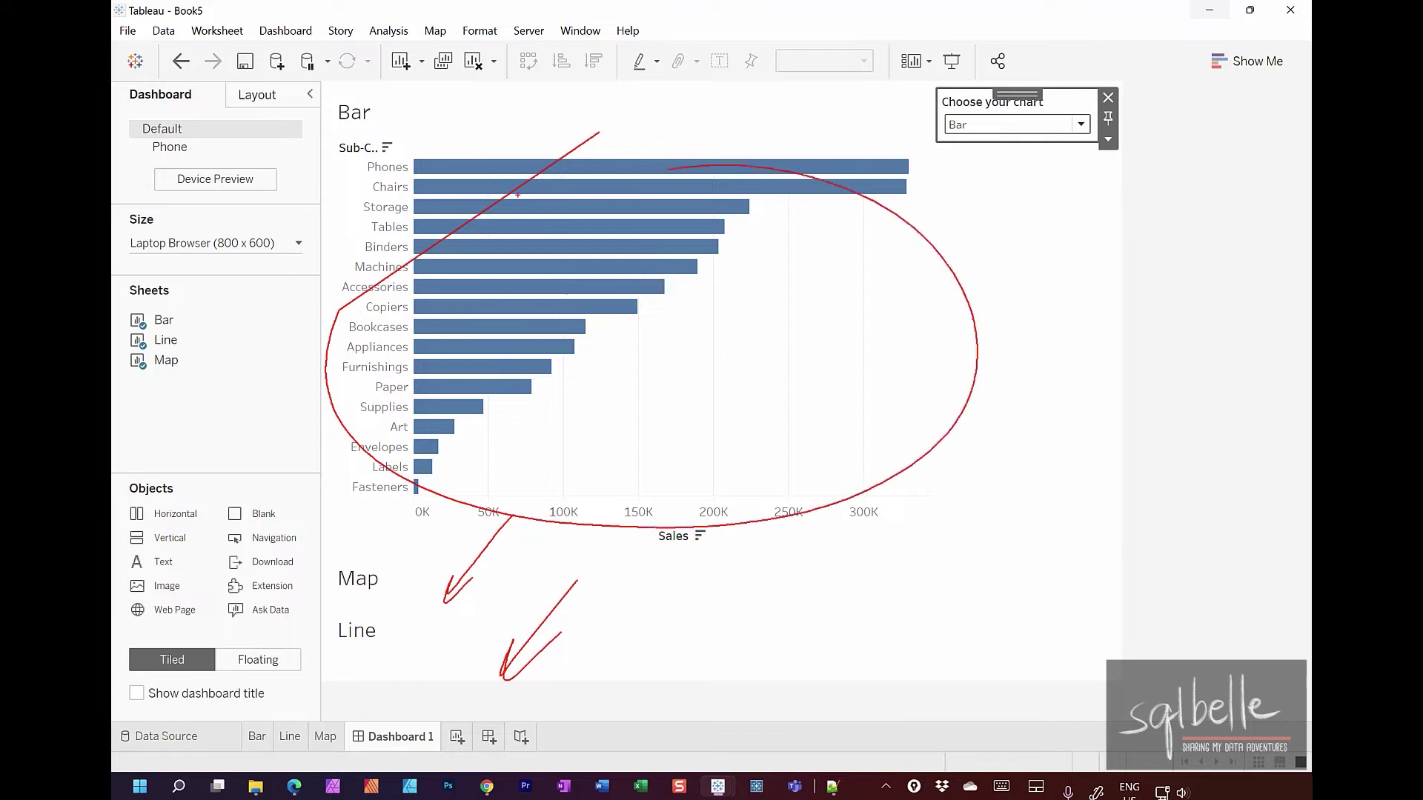
key("Escape")
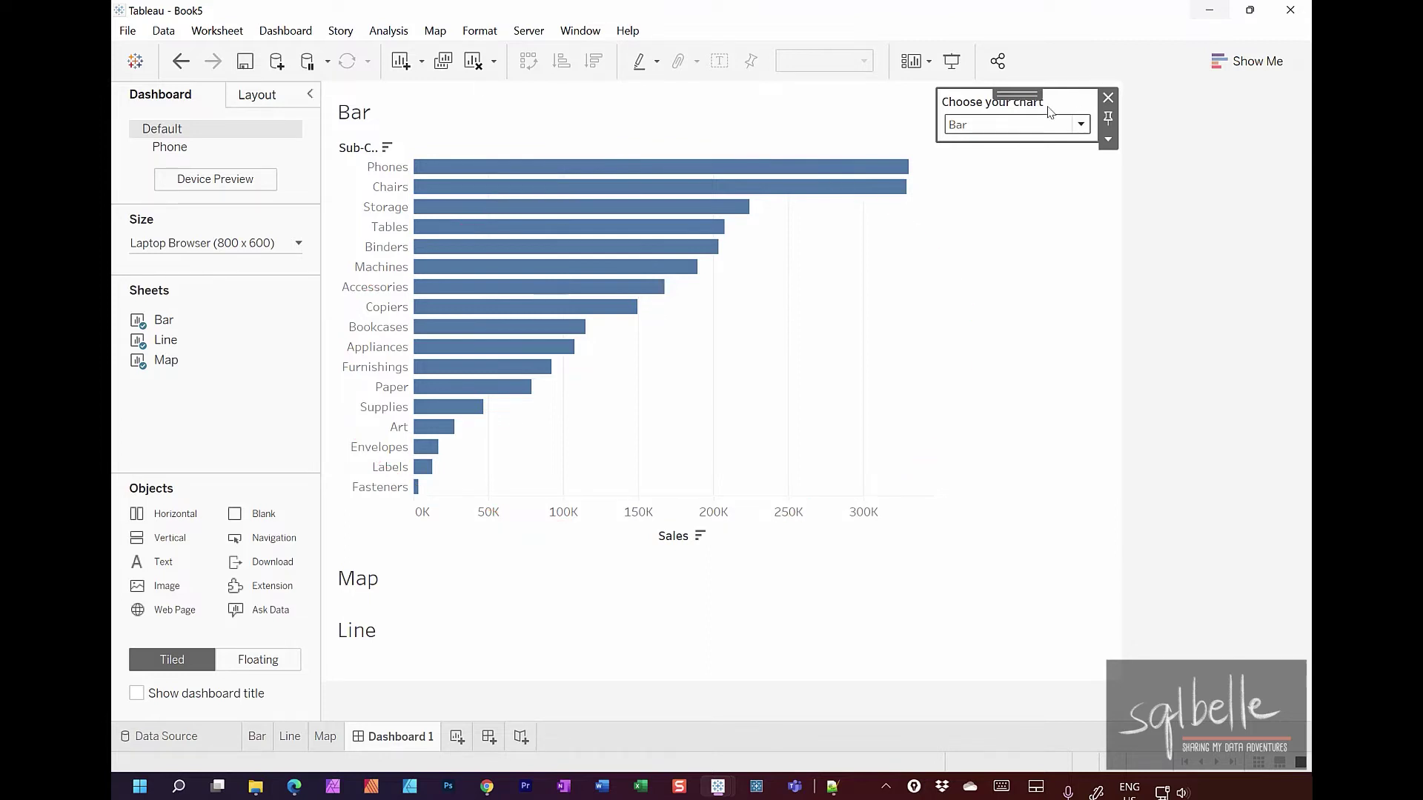
Step: Switch the Choose your chart parameter to Line to check how the dashboard rearranges
left_click(1033, 125)
left_click(999, 162)
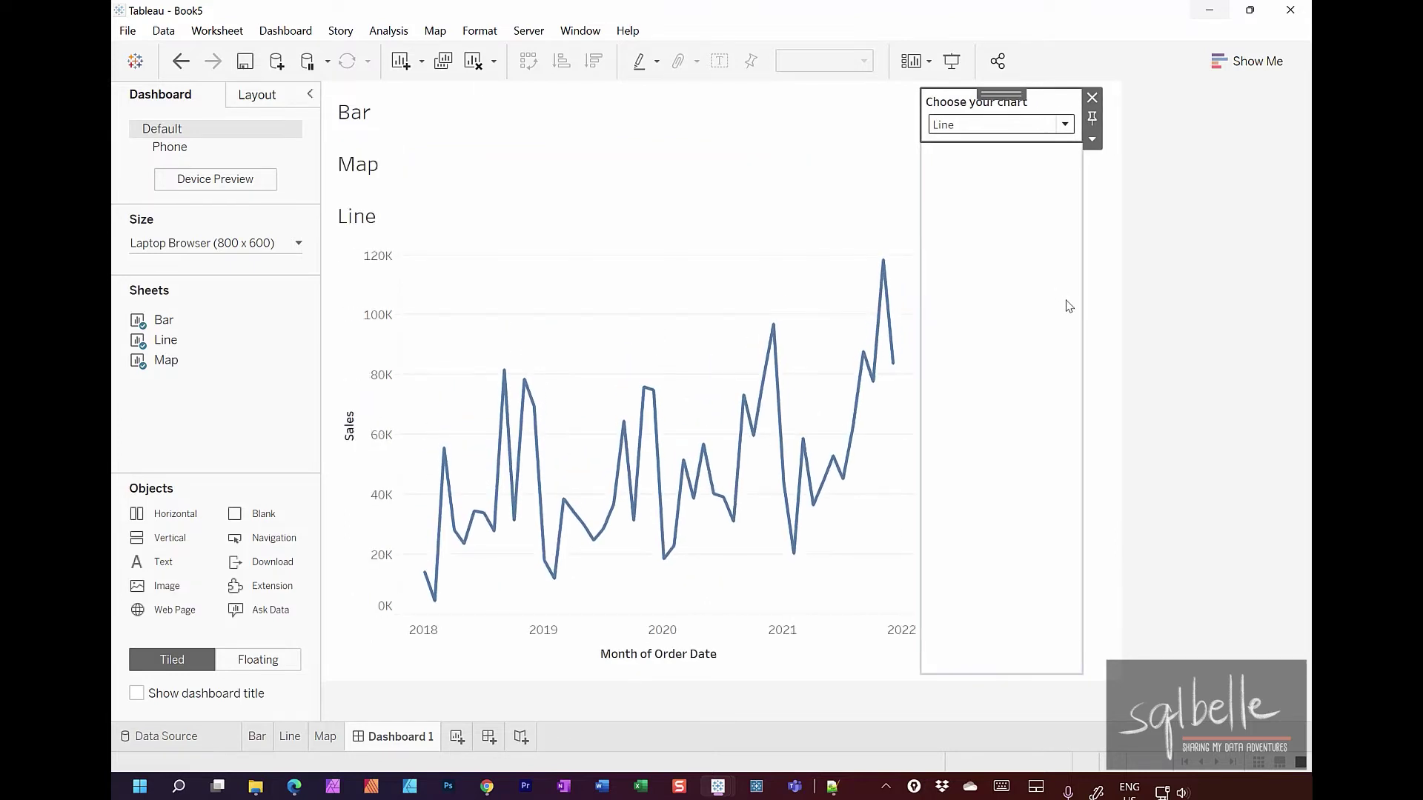
mouse_move(474, 141)
left_mouse_down()
mouse_move(439, 111)
mouse_move(488, 96)
left_mouse_up()
mouse_move(475, 244)
left_mouse_down()
mouse_move(435, 177)
mouse_move(456, 184)
left_mouse_up()
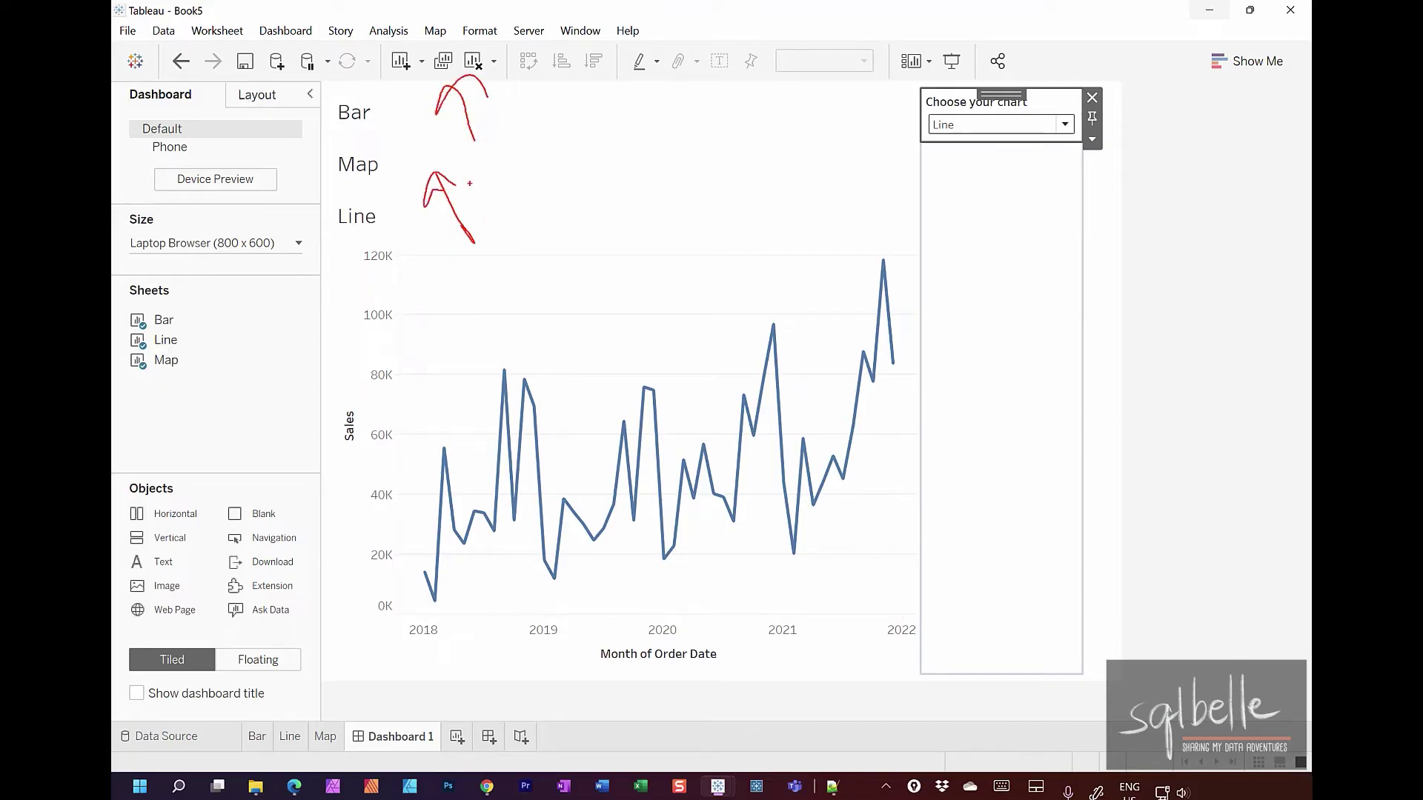
mouse_move(444, 300)
left_mouse_down()
mouse_move(569, 458)
mouse_move(547, 621)
left_mouse_up()
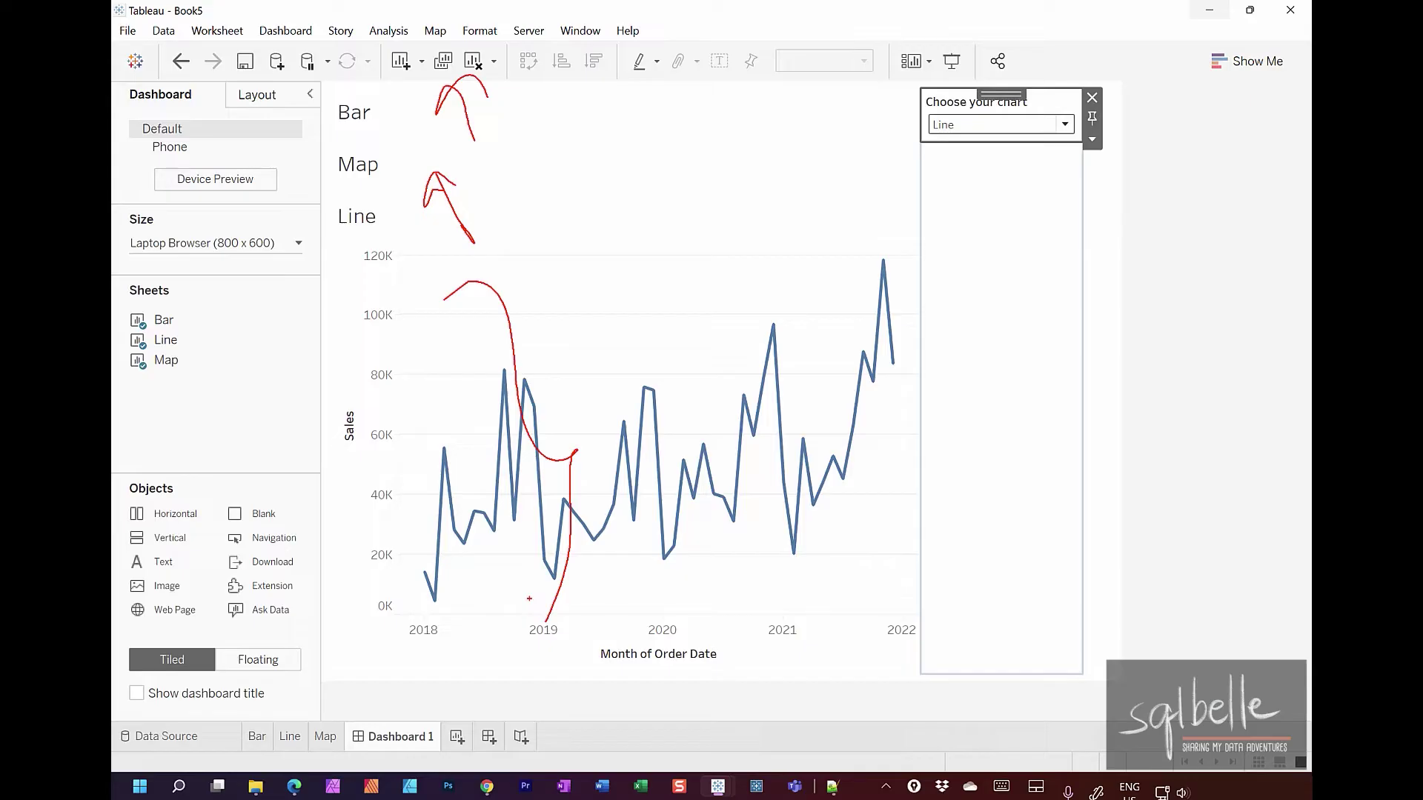
key("Escape")
Step: Switch the Choose your chart parameter to Map to check the dashboard layout
left_click(993, 125)
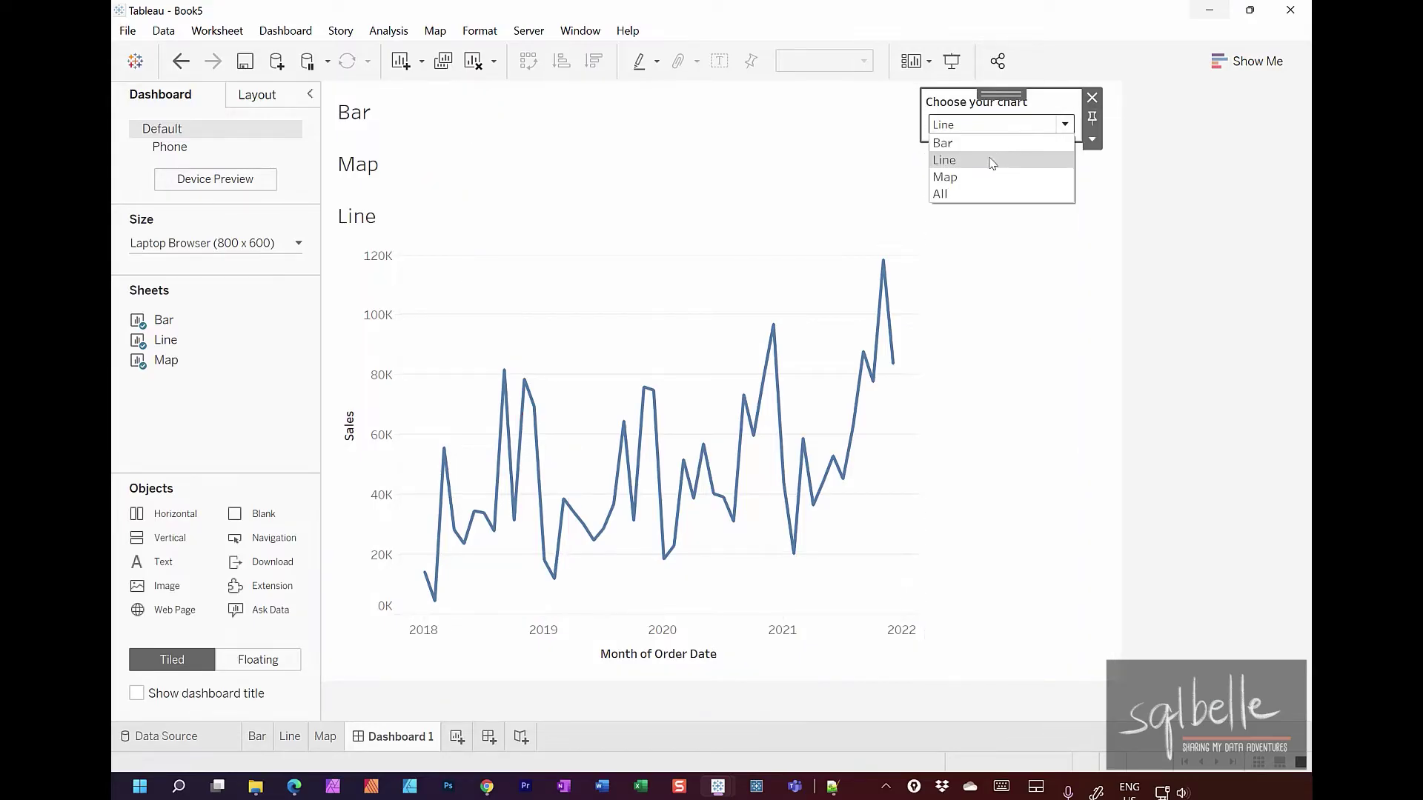
left_click(976, 177)
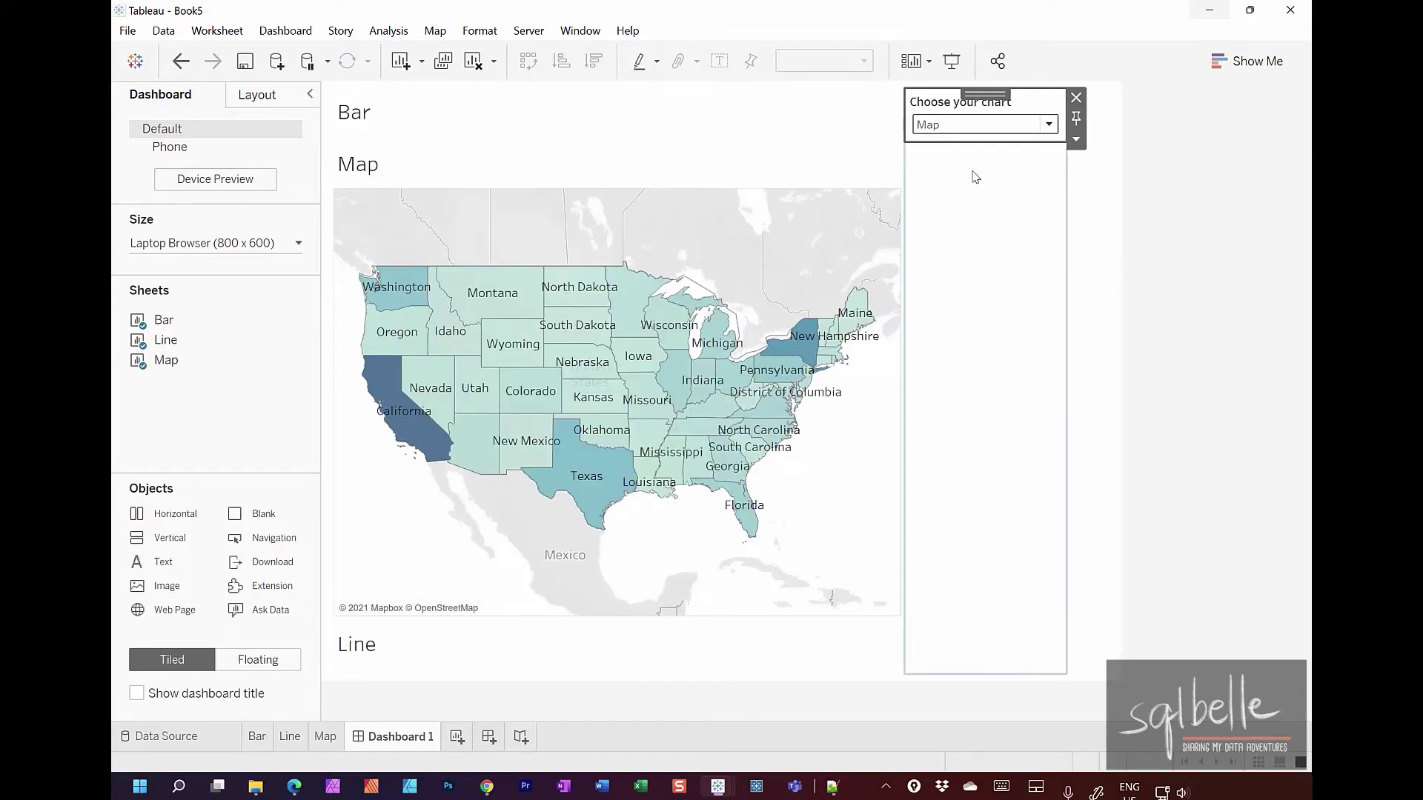
mouse_move(463, 130)
left_mouse_down()
mouse_move(408, 103)
mouse_move(461, 109)
left_mouse_up()
mouse_move(433, 620)
left_mouse_down()
mouse_move(386, 685)
mouse_move(413, 662)
left_mouse_up()
mouse_move(723, 230)
left_mouse_down()
mouse_move(734, 597)
mouse_move(678, 204)
left_mouse_up()
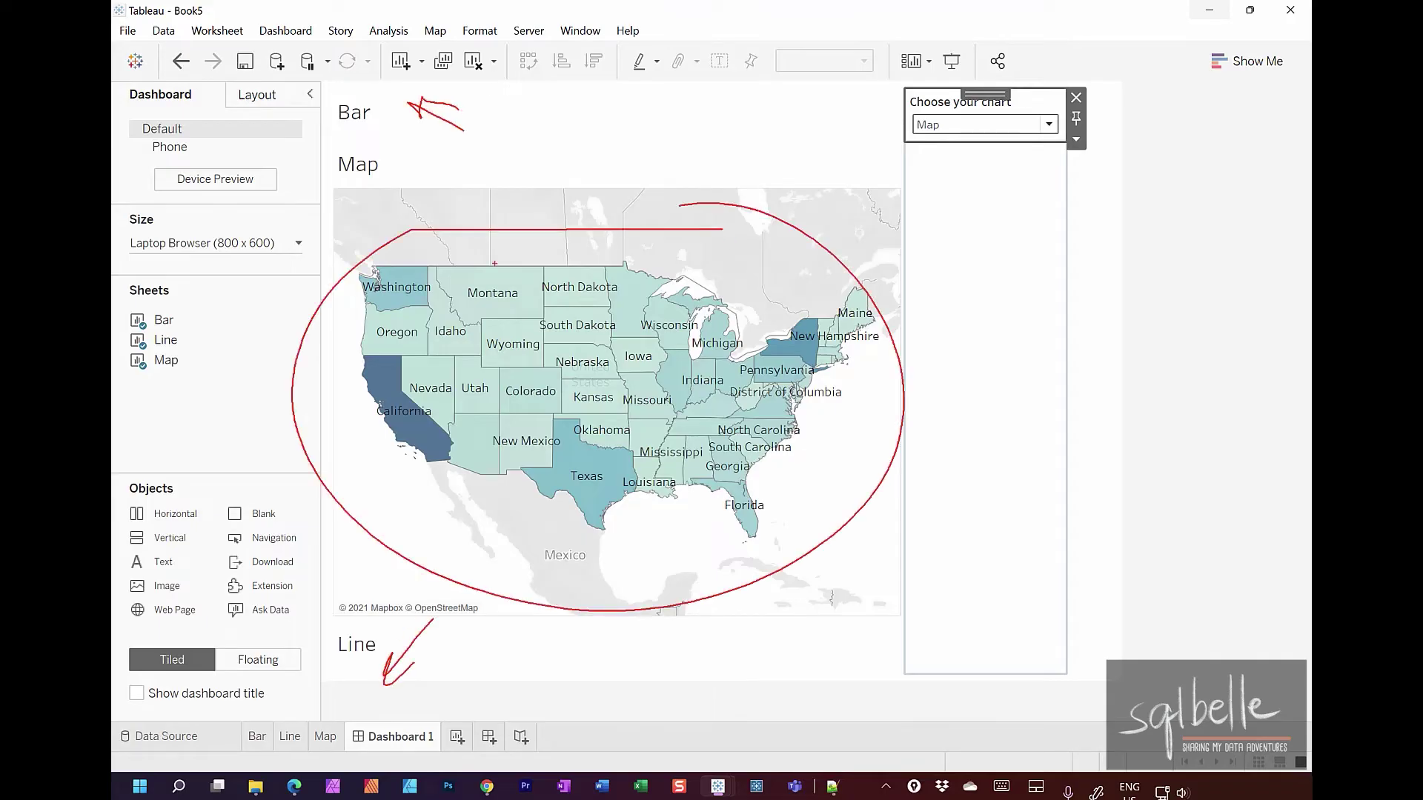
key("Escape")
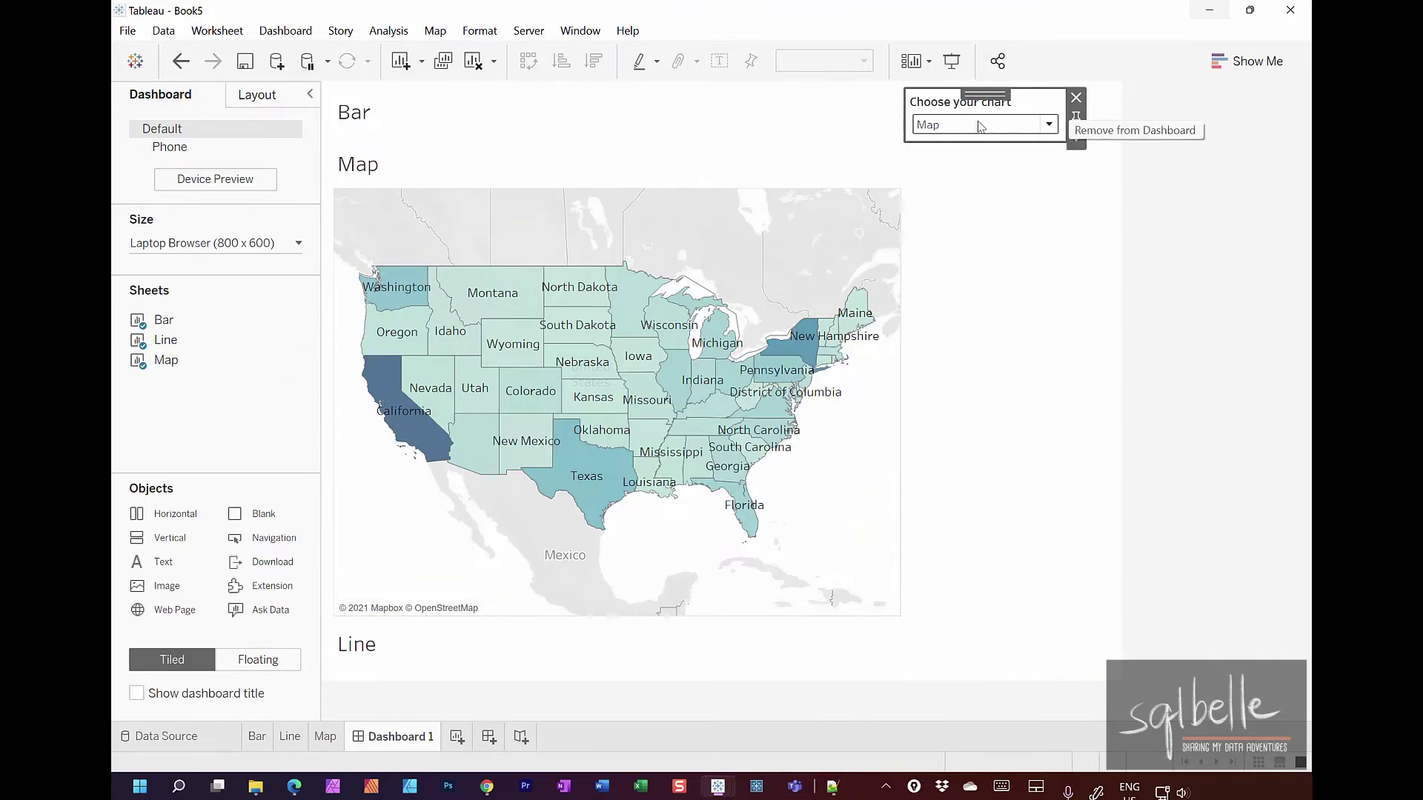
Step: Check the dashboard with the Choose your chart parameter on All, and return the parameter to Bar
left_click(1049, 125)
left_click(940, 194)
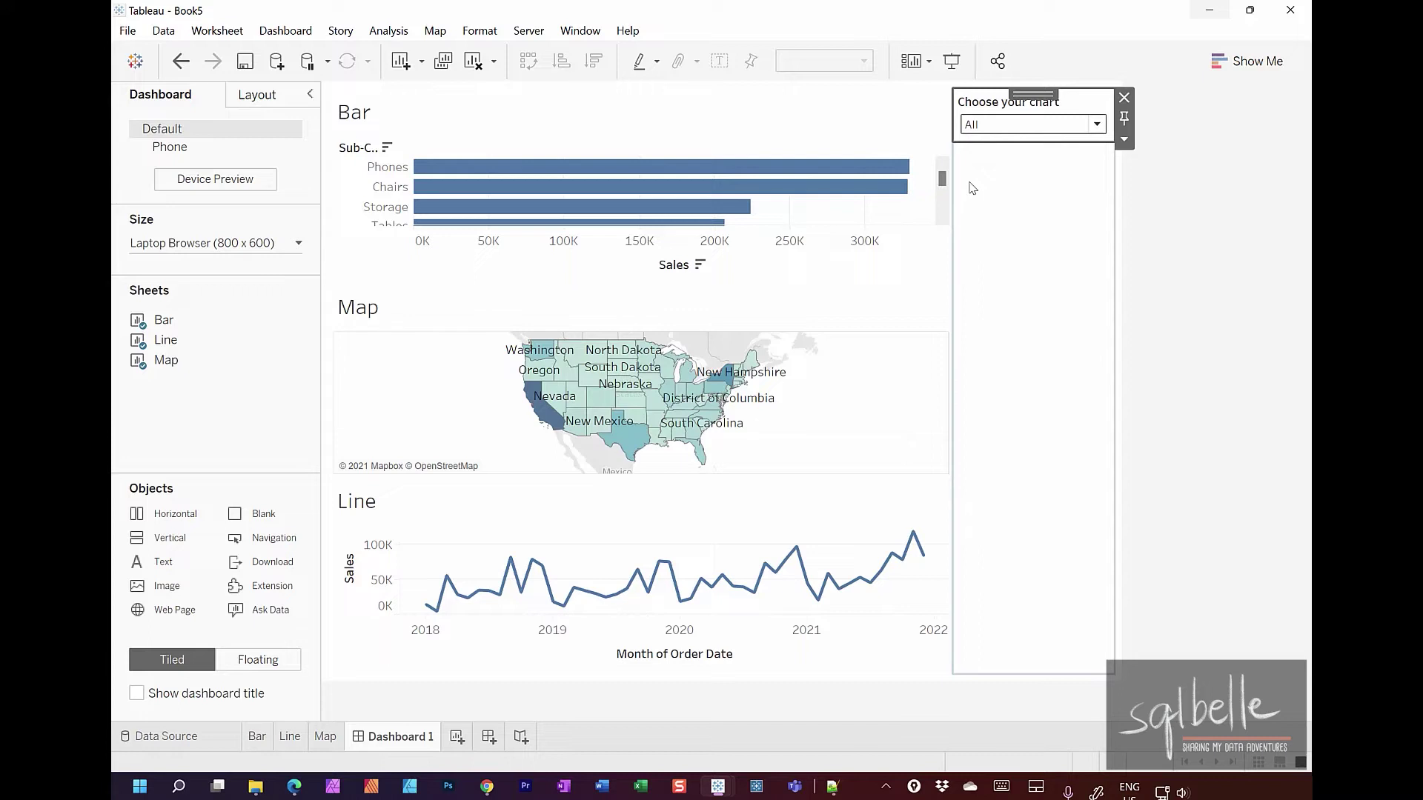
left_click(1009, 127)
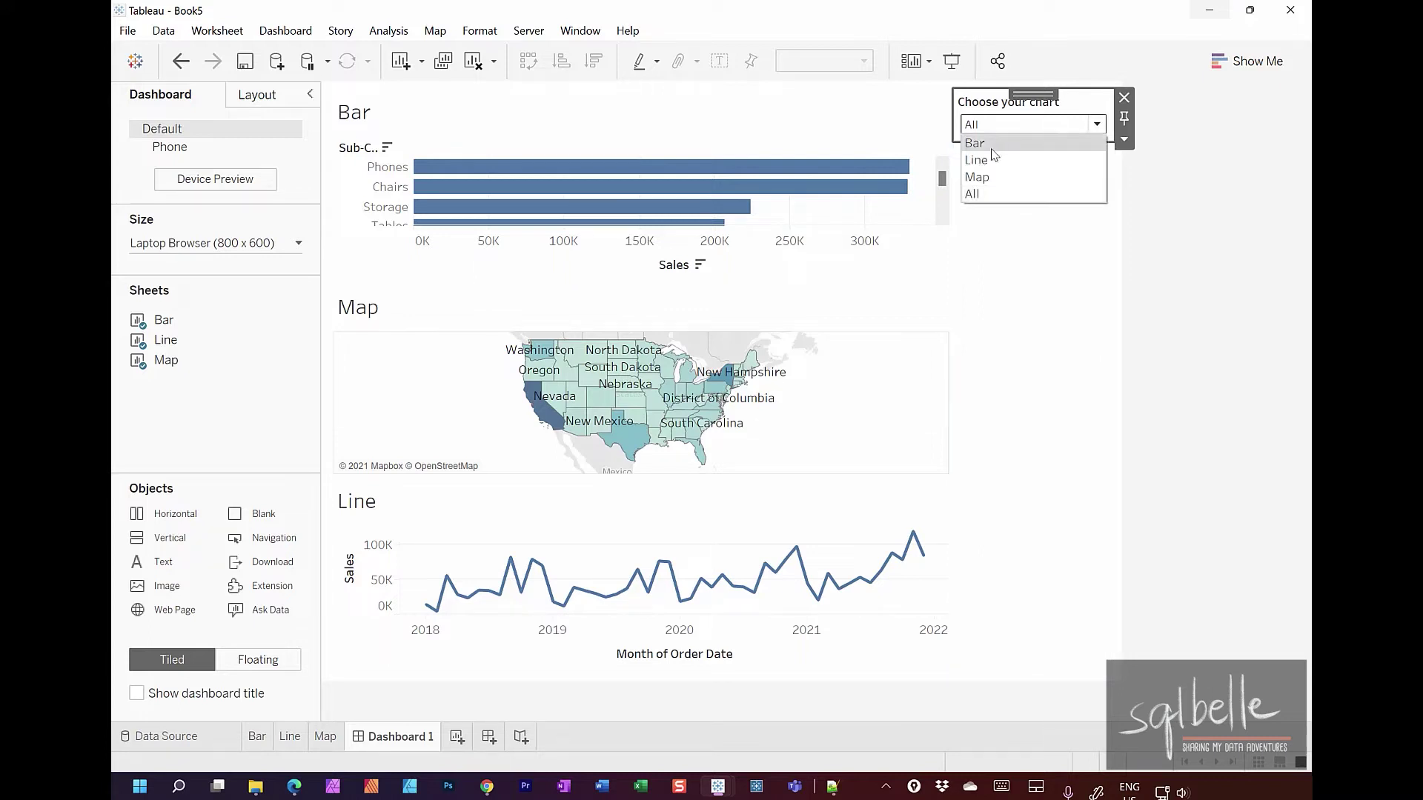
left_click(994, 150)
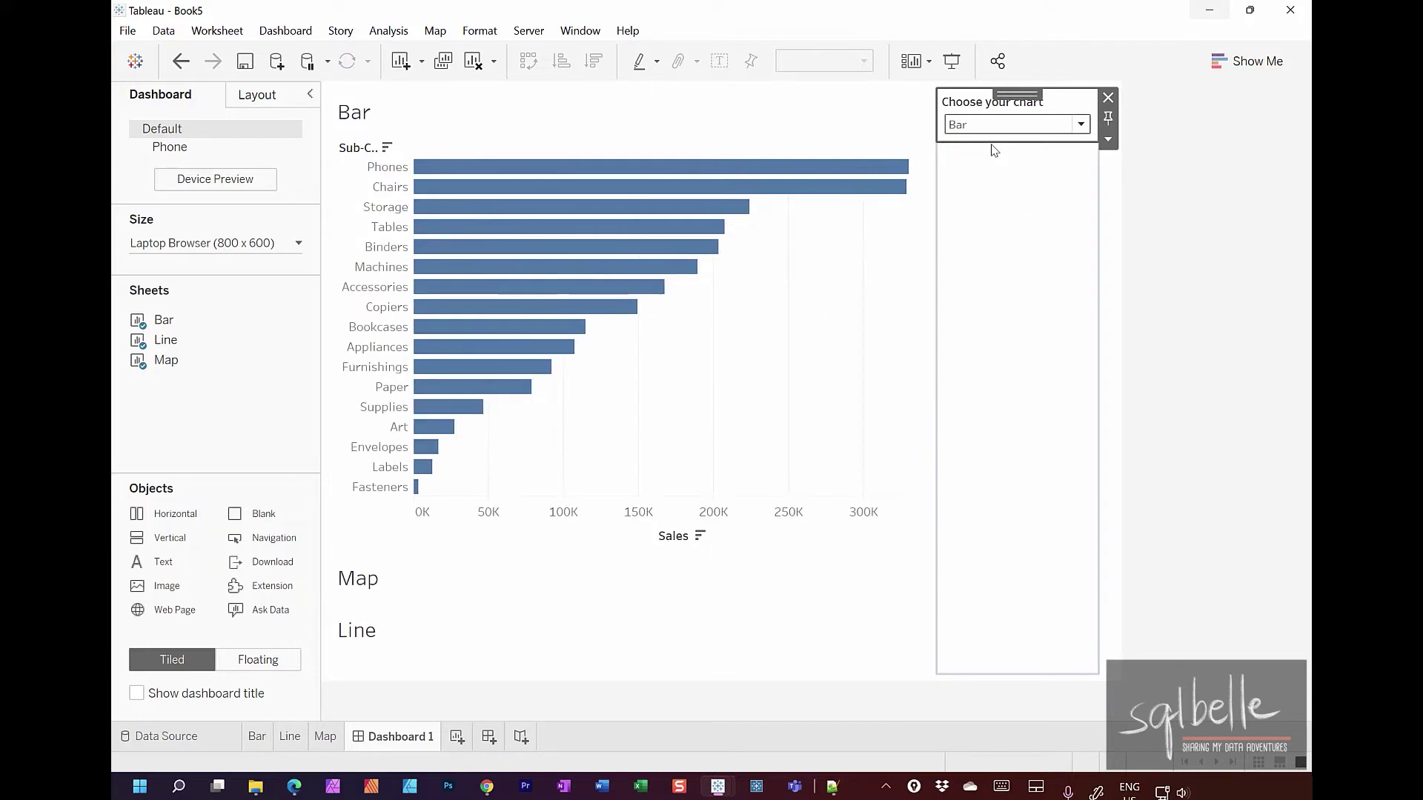
Step: Hide the titles of the Map and Line sheets on the dashboard
right_click(386, 592)
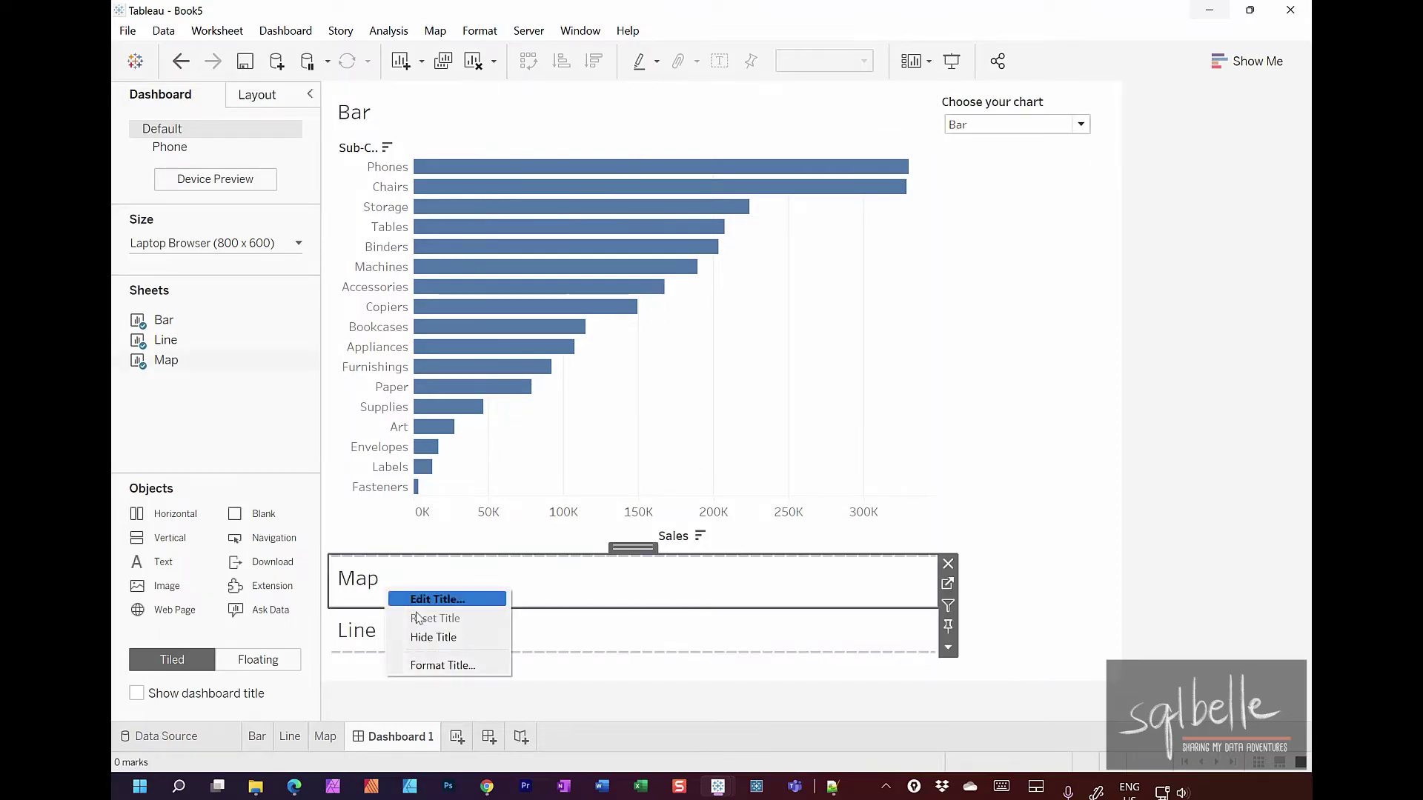
left_click(418, 638)
right_click(370, 601)
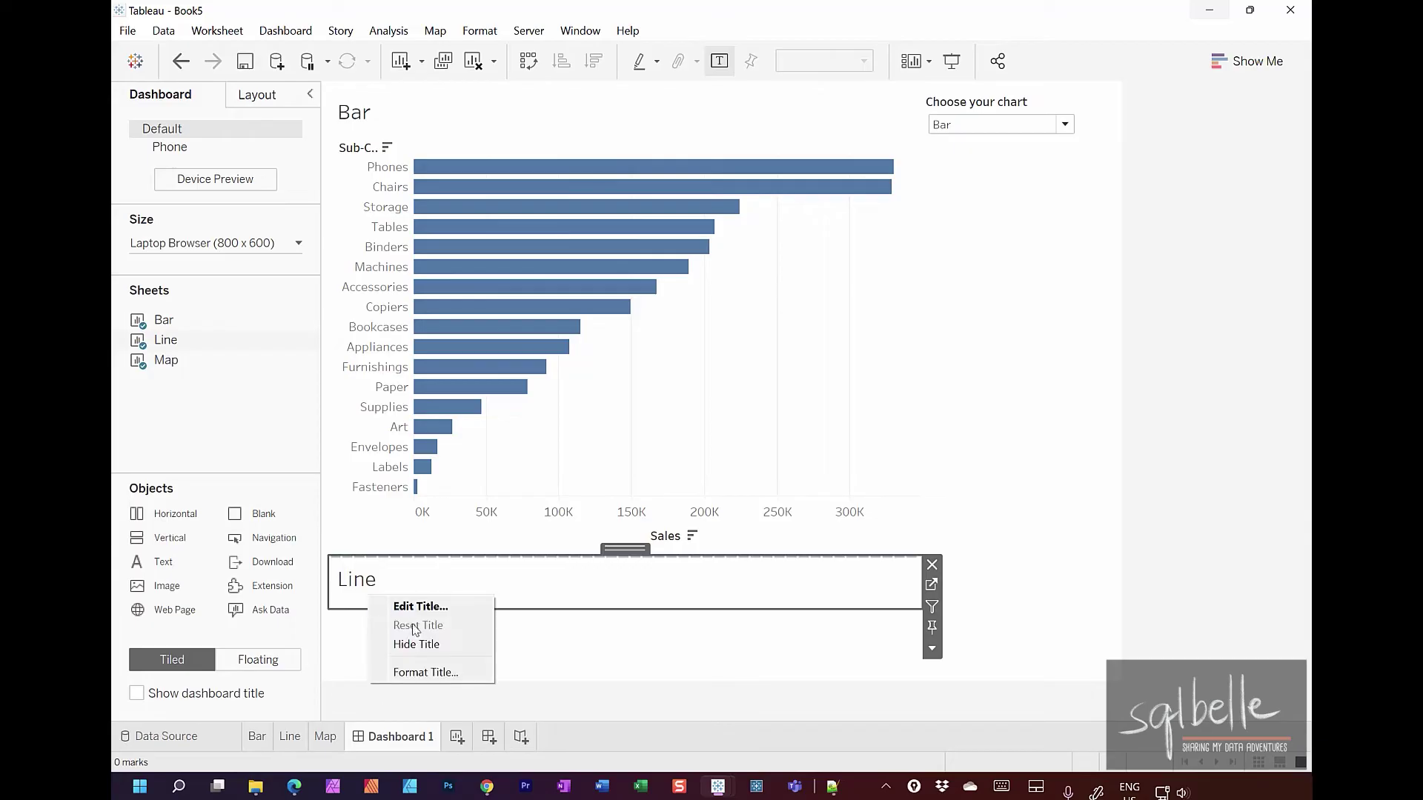
left_click(415, 646)
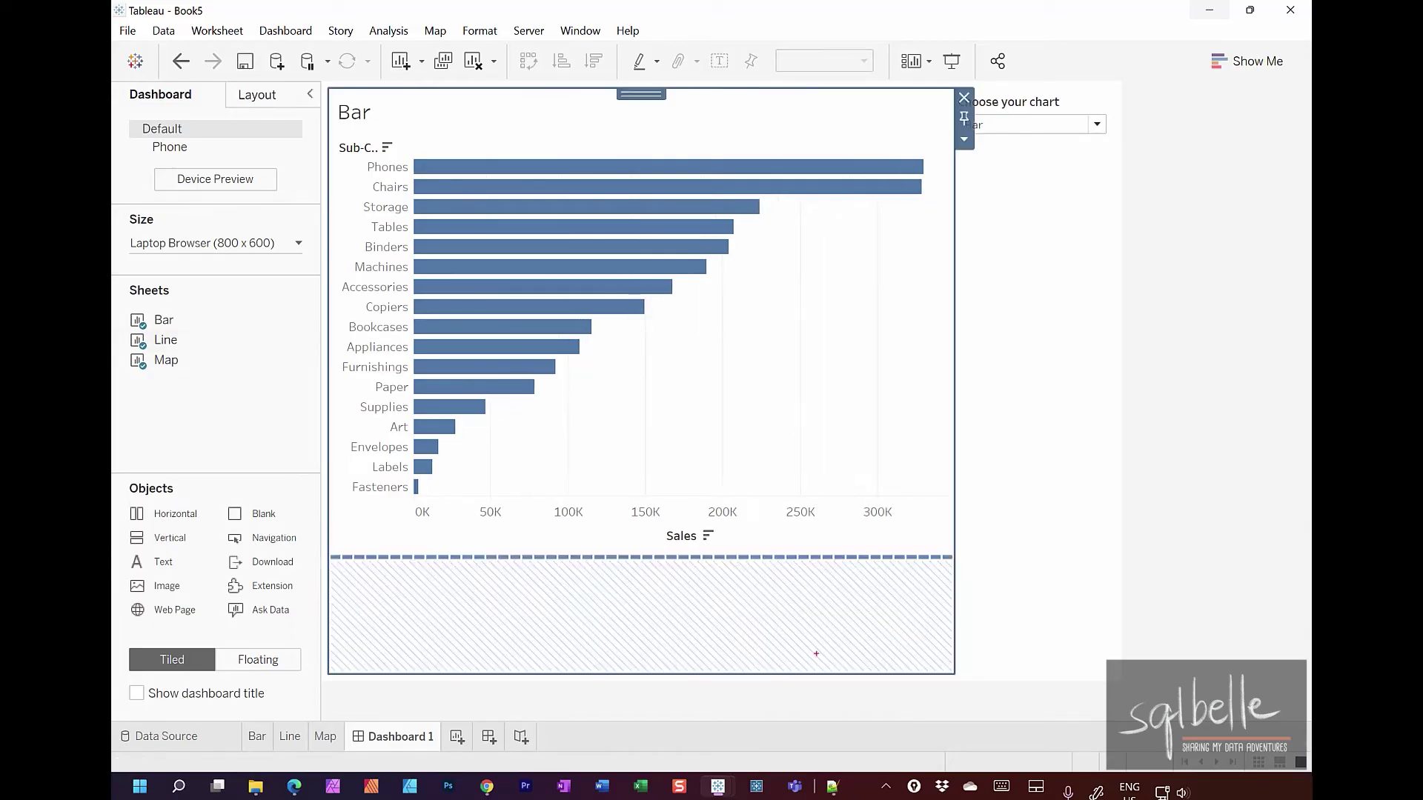
left_click_drag(327, 581, 414, 701)
left_click_drag(391, 552, 499, 676)
left_click_drag(508, 565, 614, 680)
left_click_drag(632, 562, 730, 677)
left_click_drag(757, 565, 838, 672)
left_click_drag(867, 562, 937, 669)
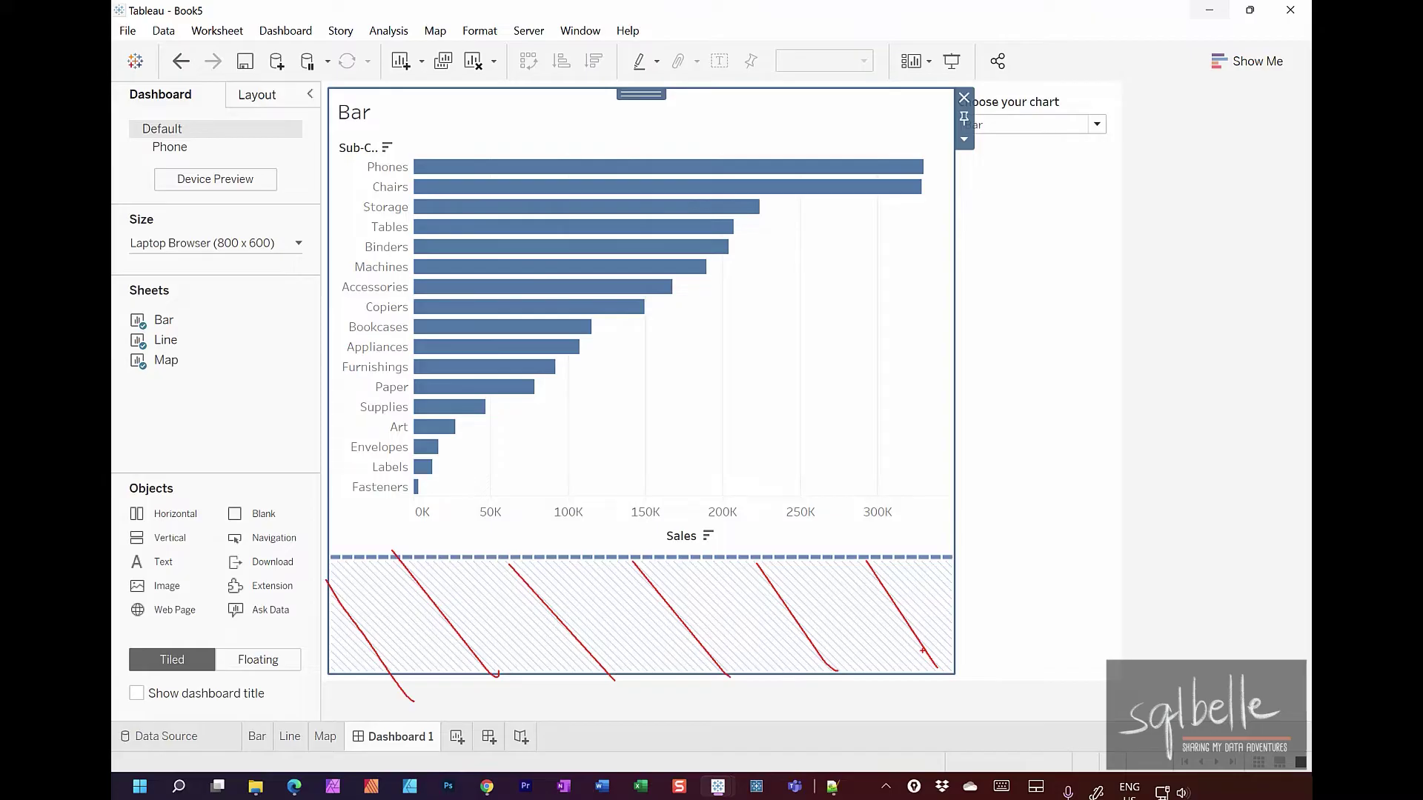
key("Escape")
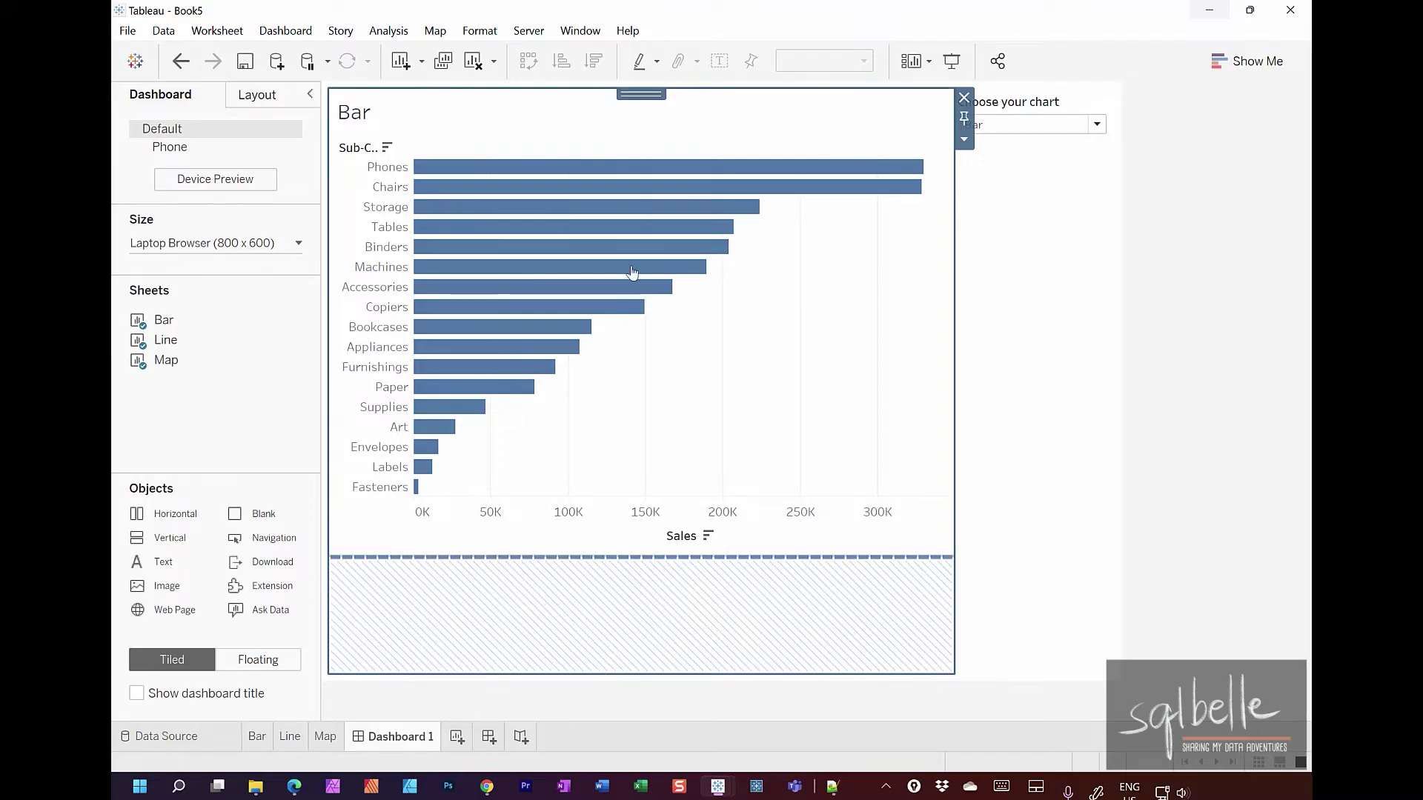
Step: Fit the Bar sheet to Entire View and hide its title on the dashboard
left_click(571, 125)
left_click(813, 63)
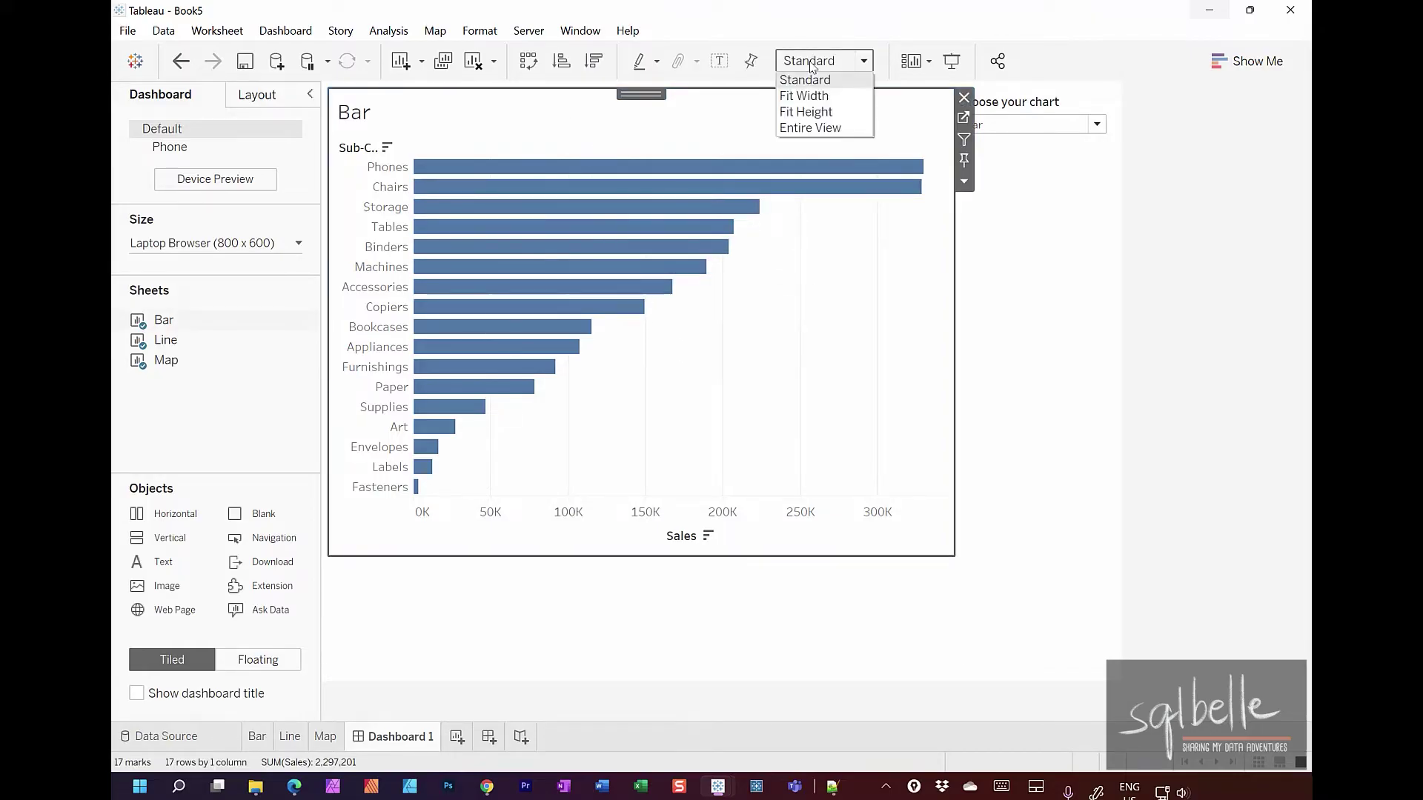
left_click(815, 127)
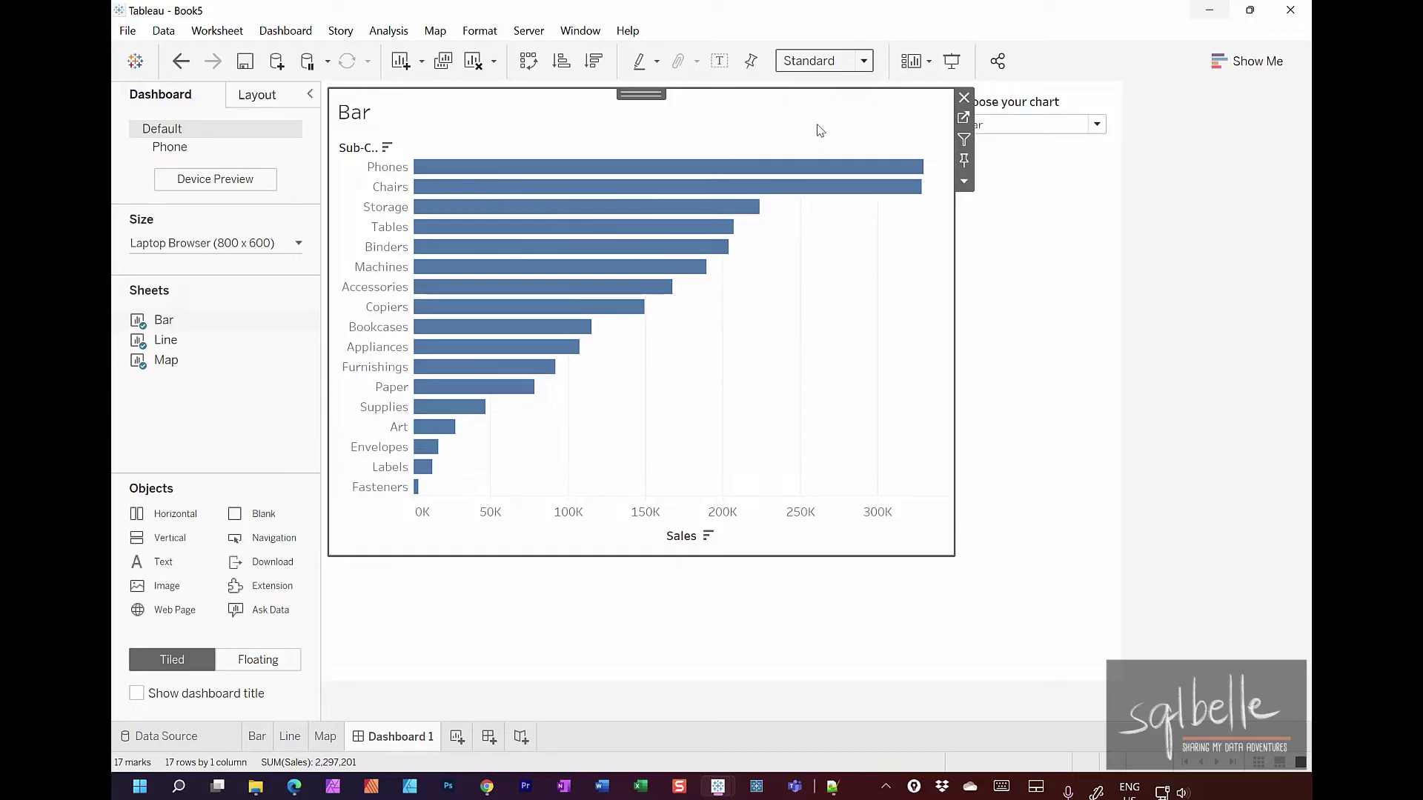
right_click(381, 121)
left_click(436, 165)
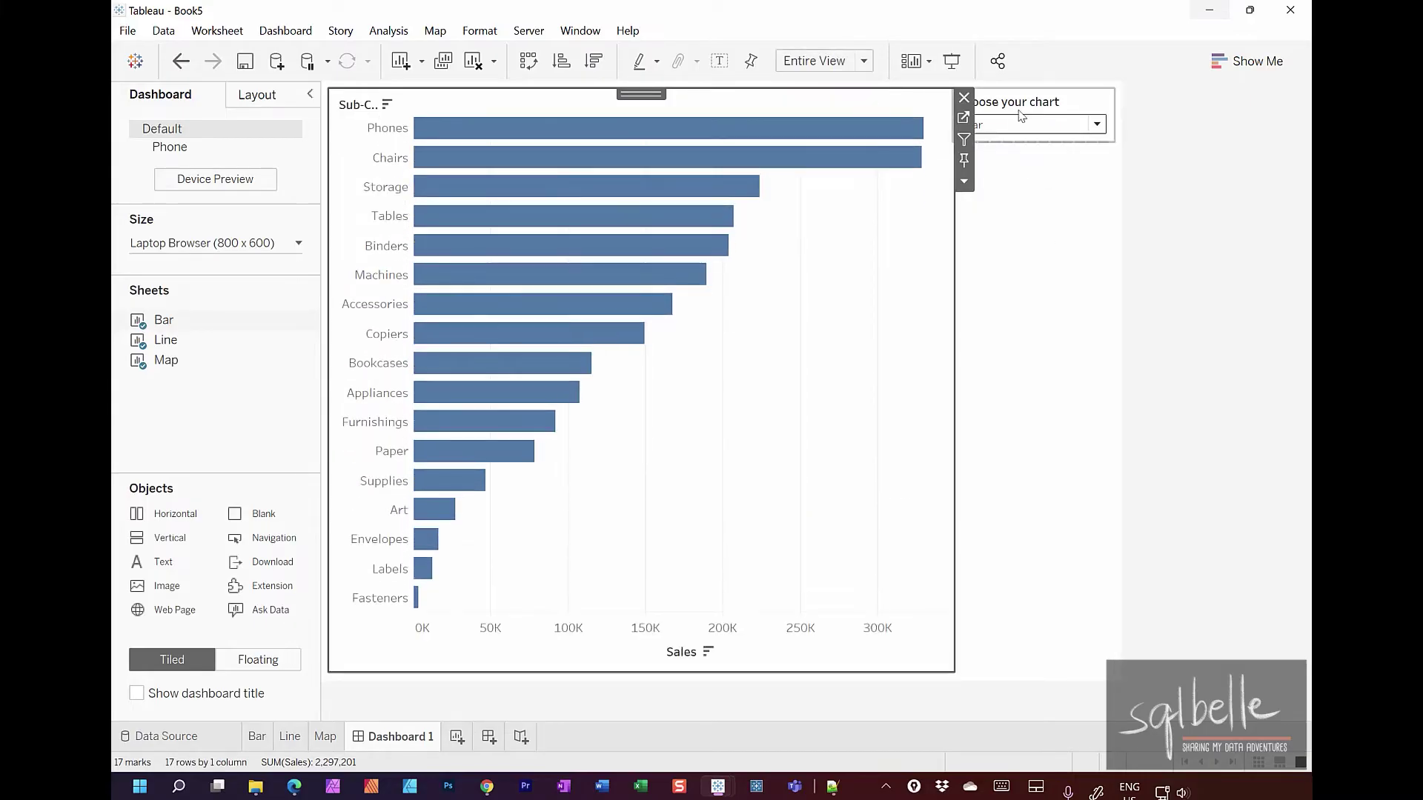
Step: Test the sheet swapping by setting the Choose your chart parameter to Line, Map and All in turn
left_click(1022, 124)
left_click(1006, 167)
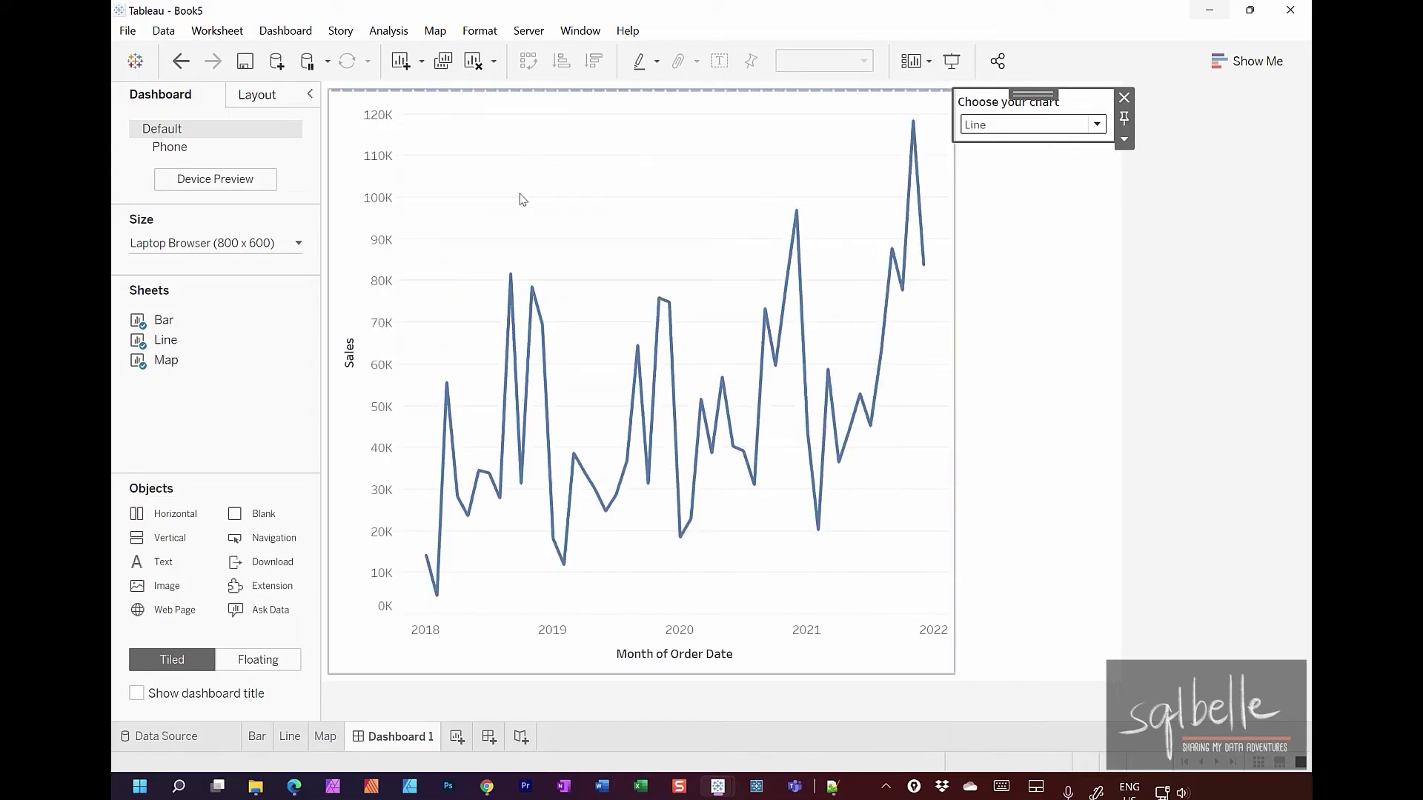
left_click(1027, 125)
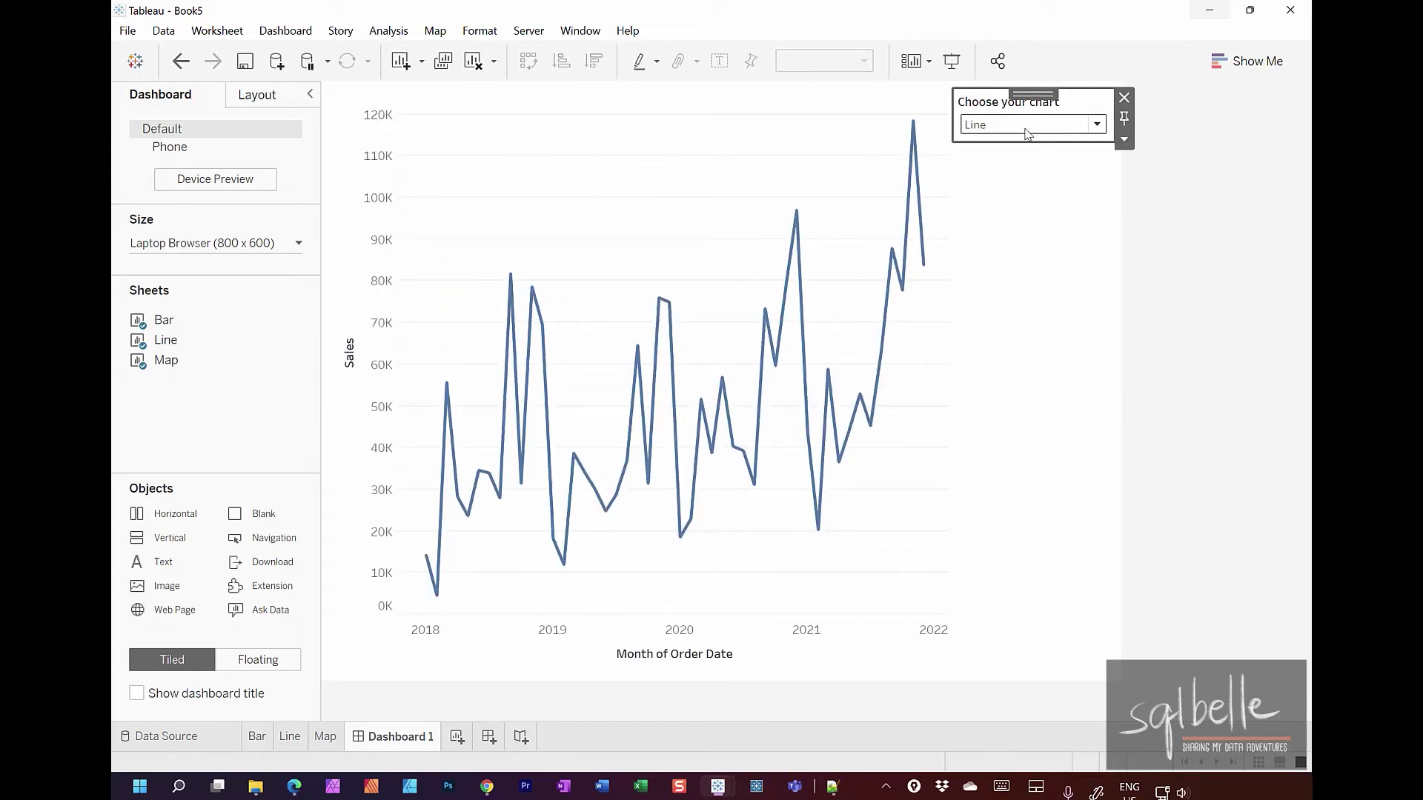
left_click(1008, 178)
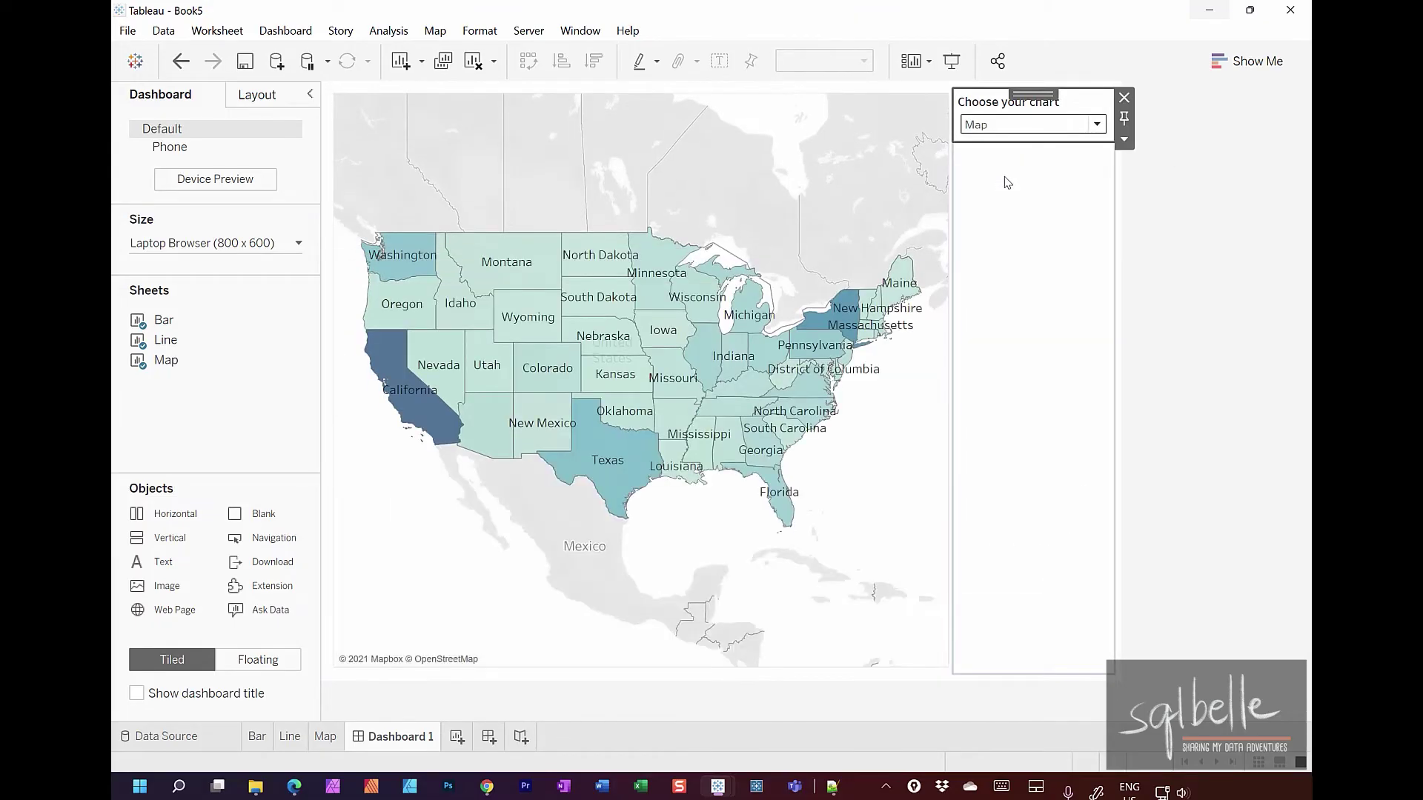
left_click(1006, 128)
left_click(1005, 194)
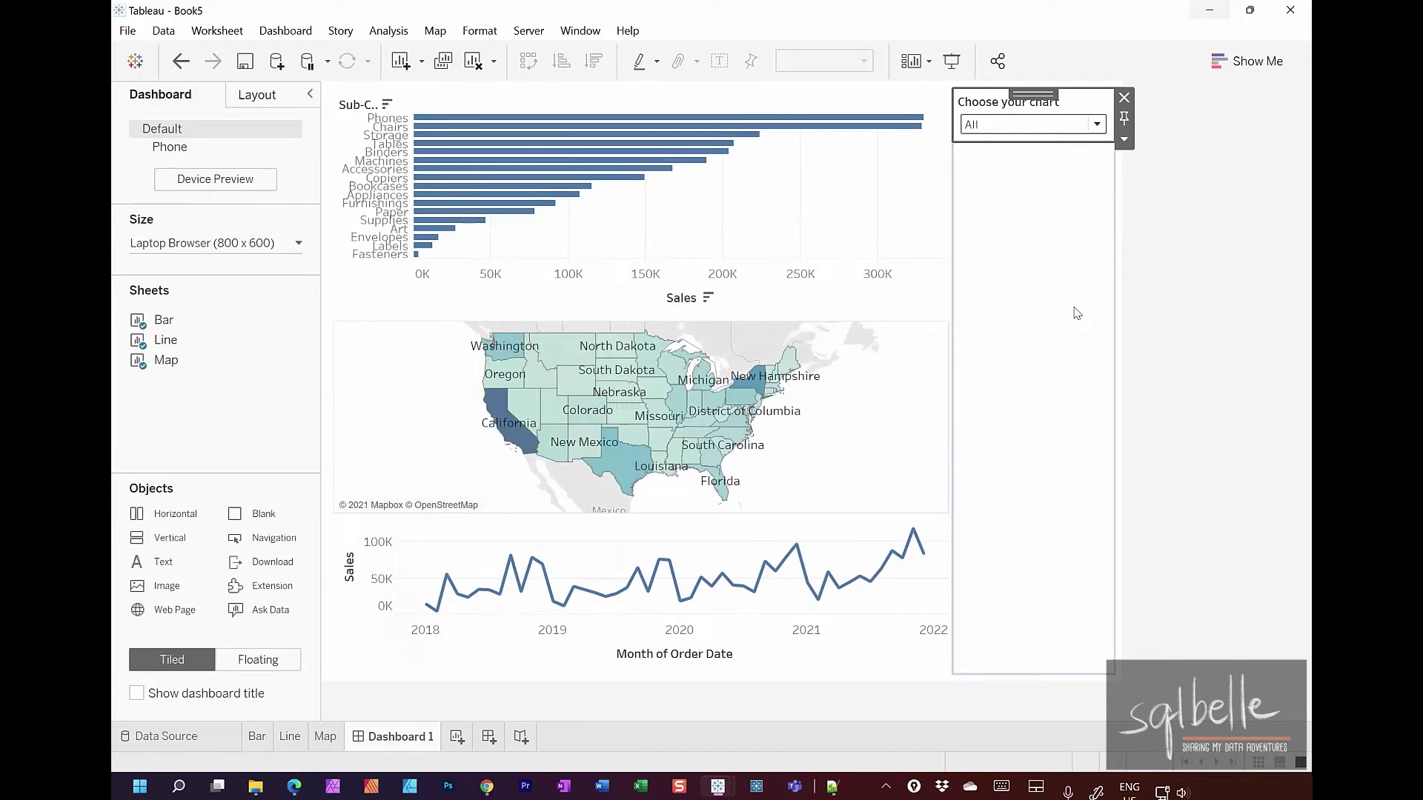
Step: Select the Line sheet in the vertical container and fix its height
left_click(467, 644)
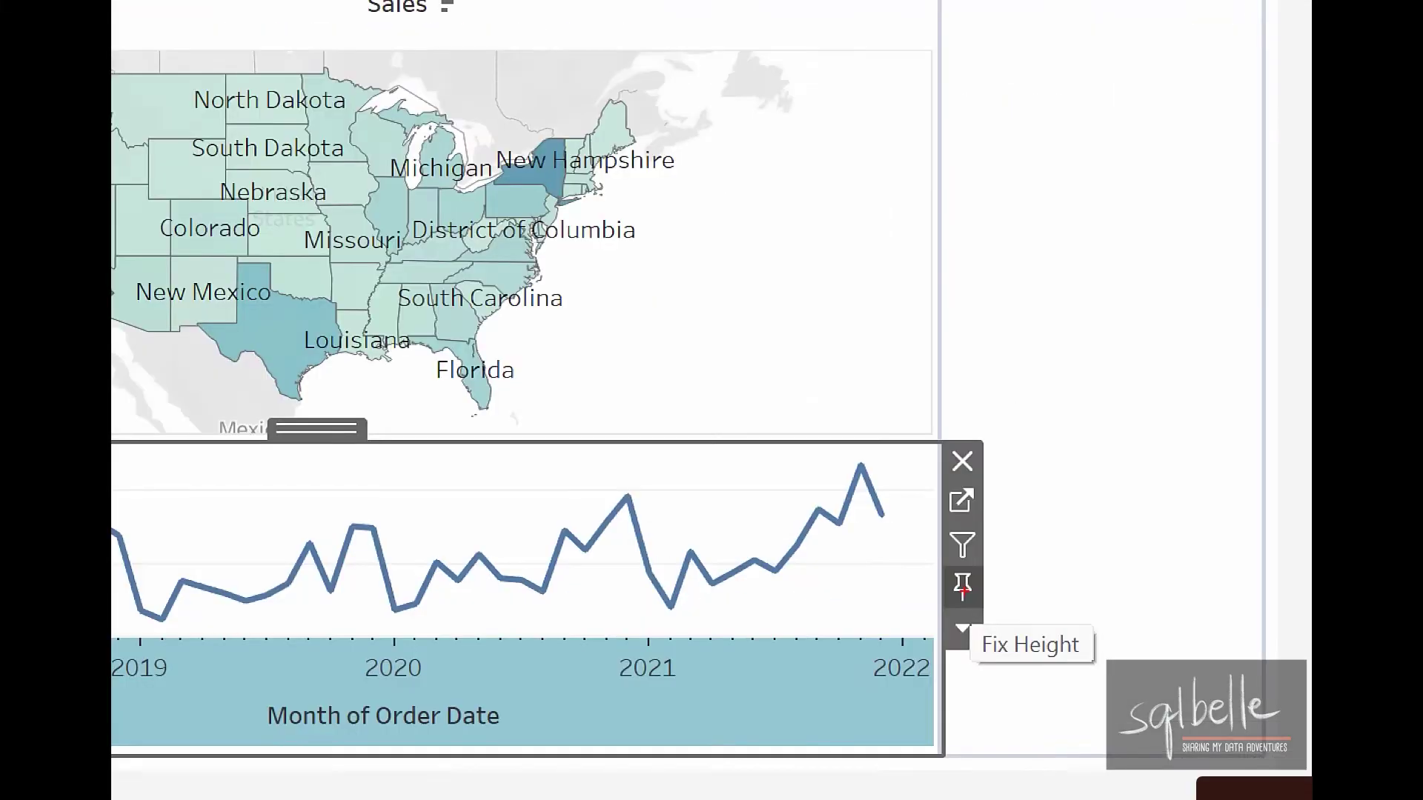
mouse_move(1071, 613)
left_mouse_down()
mouse_move(964, 634)
mouse_move(1018, 604)
left_mouse_up()
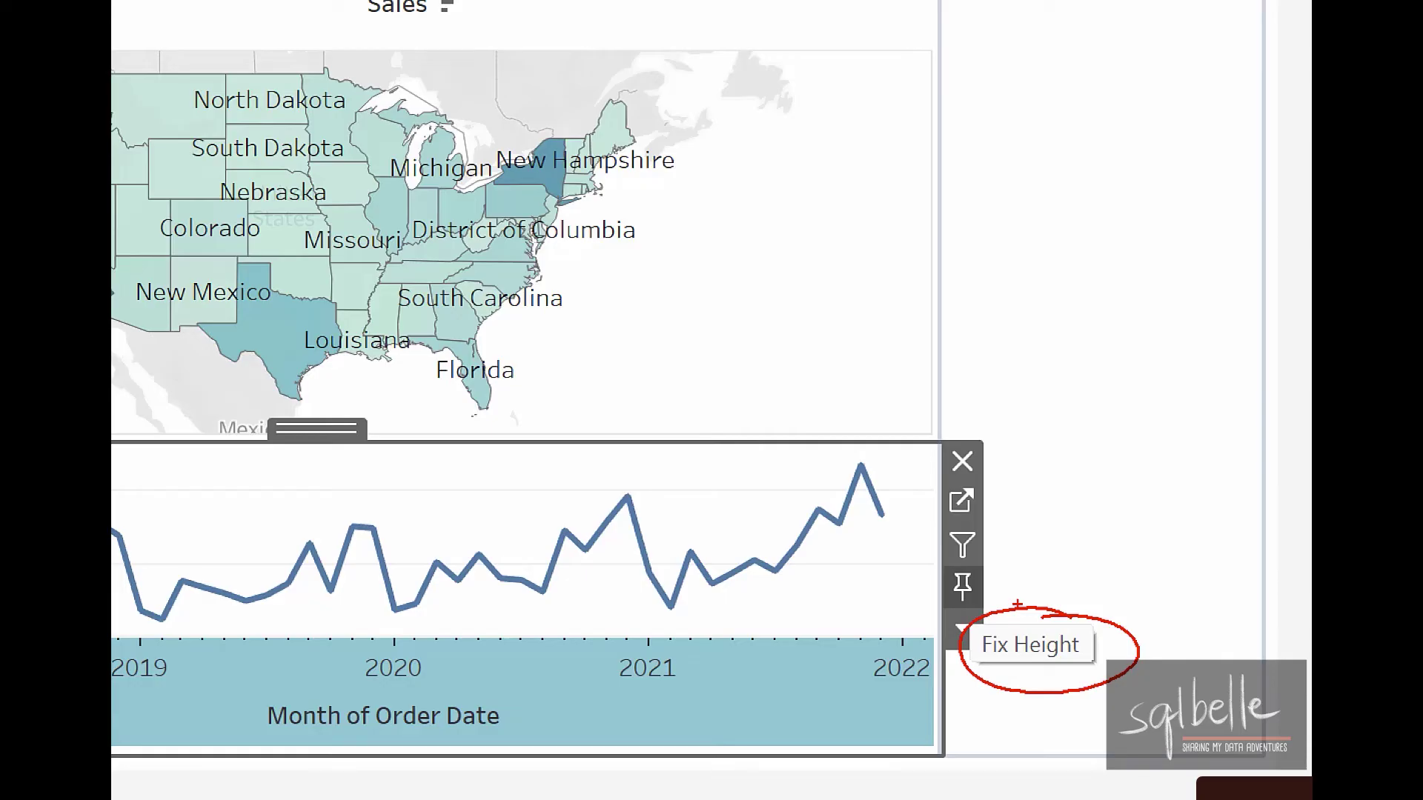
mouse_move(998, 557)
left_mouse_down()
mouse_move(978, 610)
mouse_move(947, 548)
left_mouse_up()
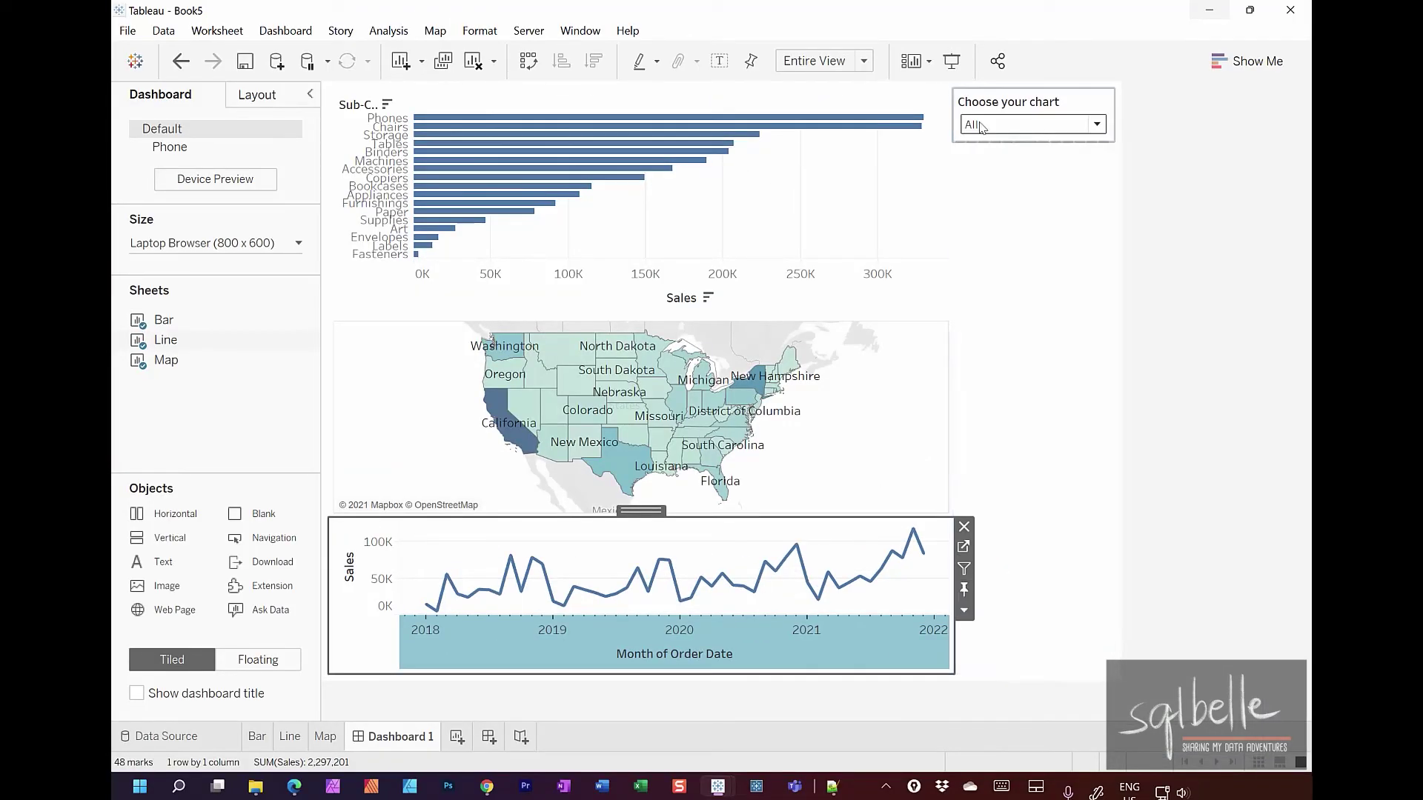
Step: Set the Choose your chart parameter to Line and select the Line sheet to examine the effect of its fixed height
left_click(981, 126)
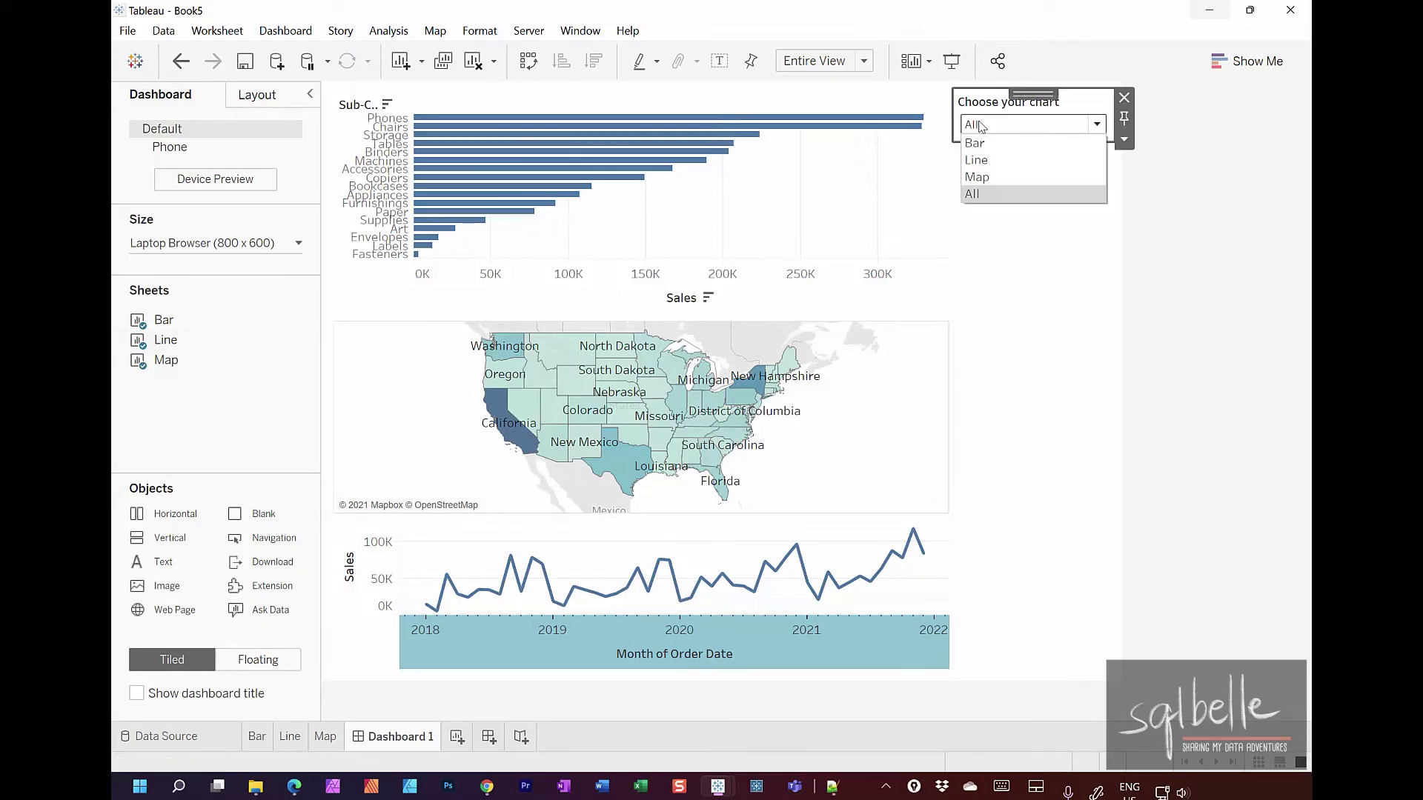
left_click(984, 164)
left_click(851, 436)
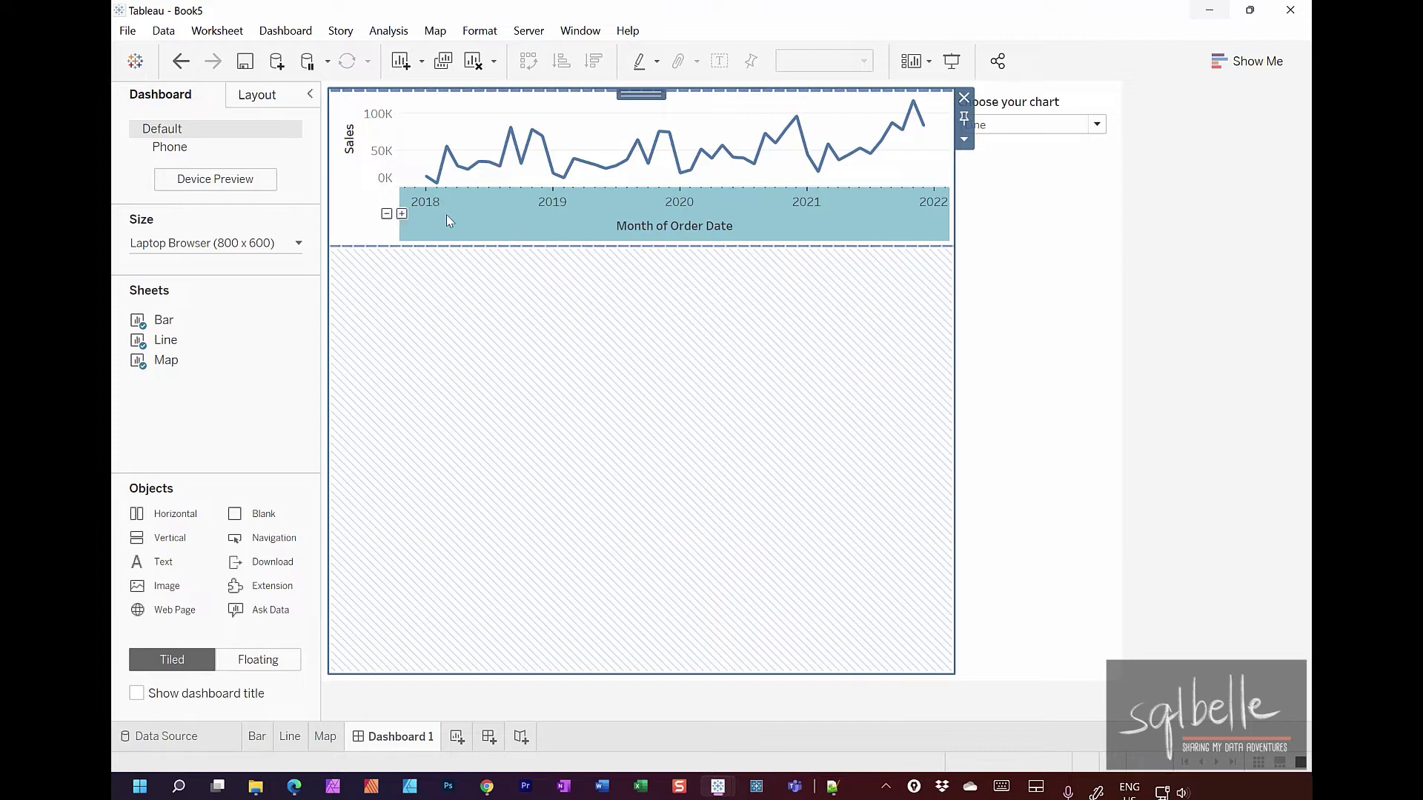
left_click(591, 143)
mouse_move(982, 154)
left_mouse_down()
mouse_move(1103, 174)
mouse_move(954, 160)
left_mouse_up()
left_click_drag(956, 163, 995, 171)
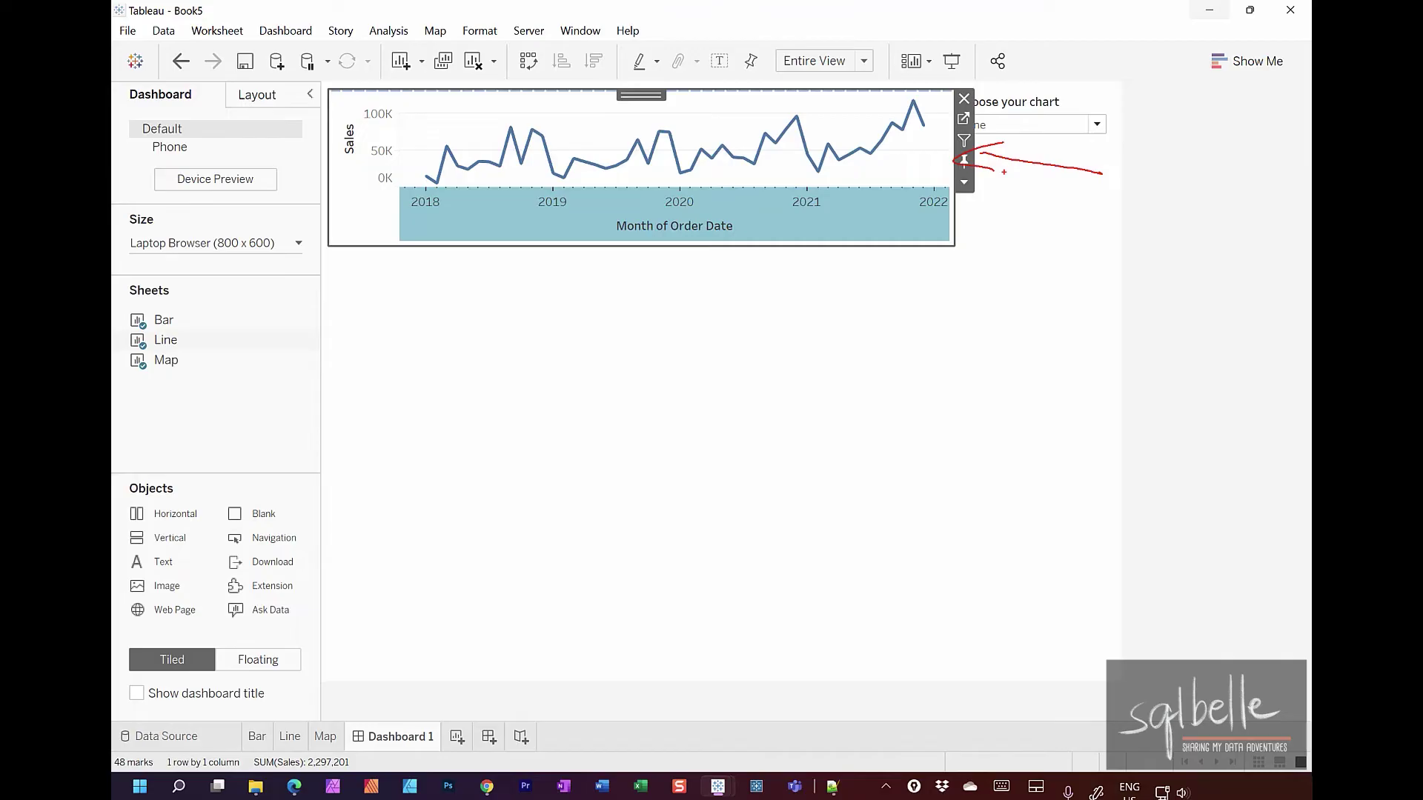
left_click_drag(649, 277, 414, 551)
left_click_drag(468, 315, 673, 558)
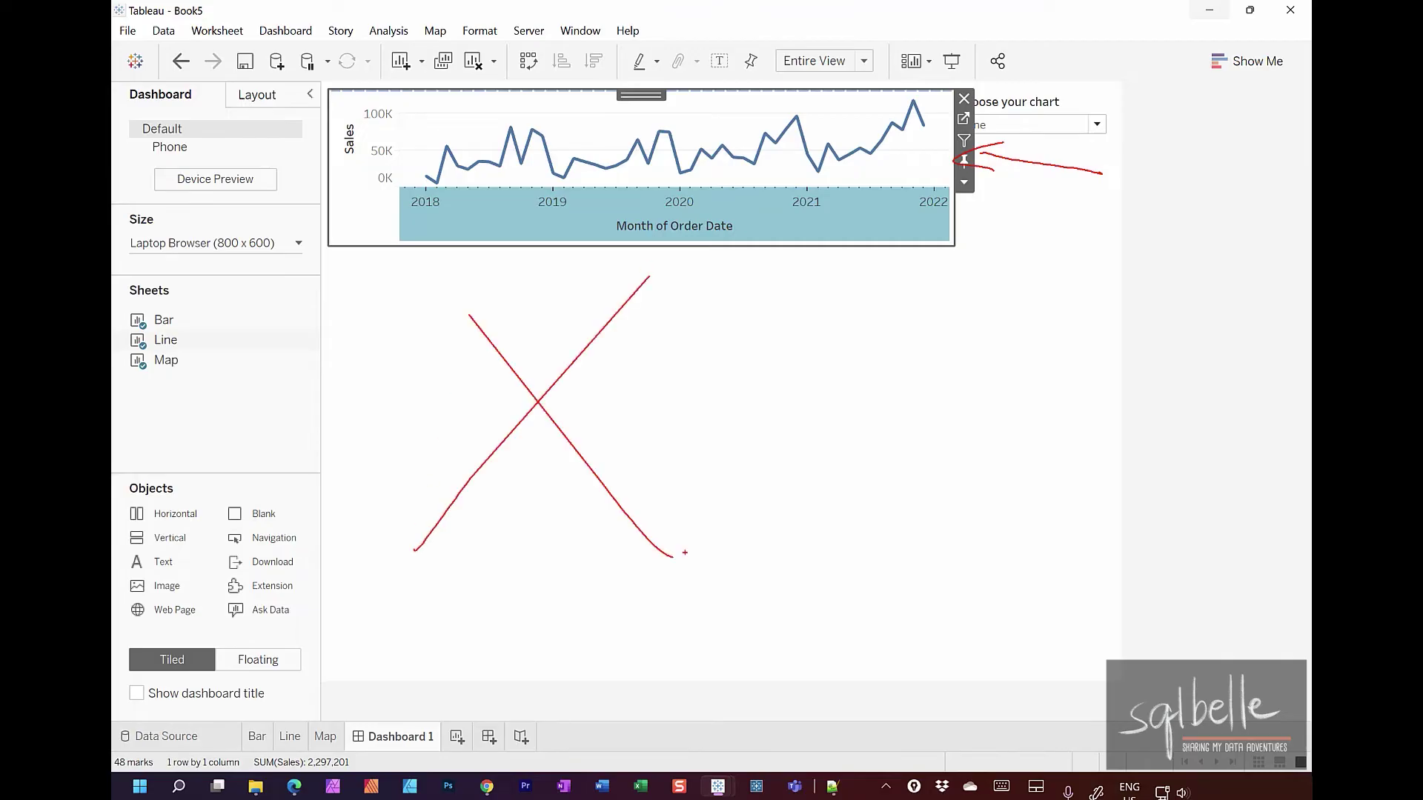
key("Escape")
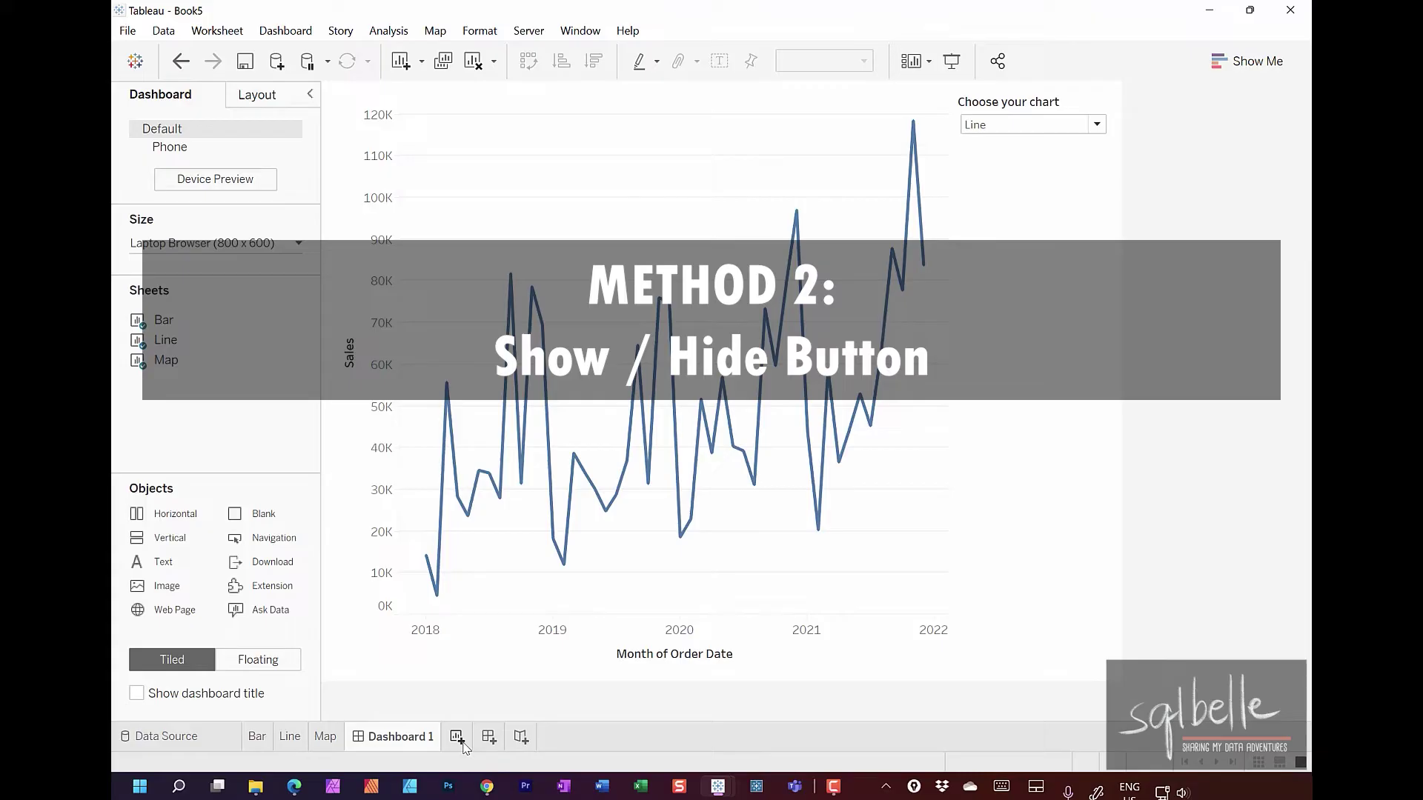
Step: Create a new worksheet and name it Sales - Bar
left_click(457, 737)
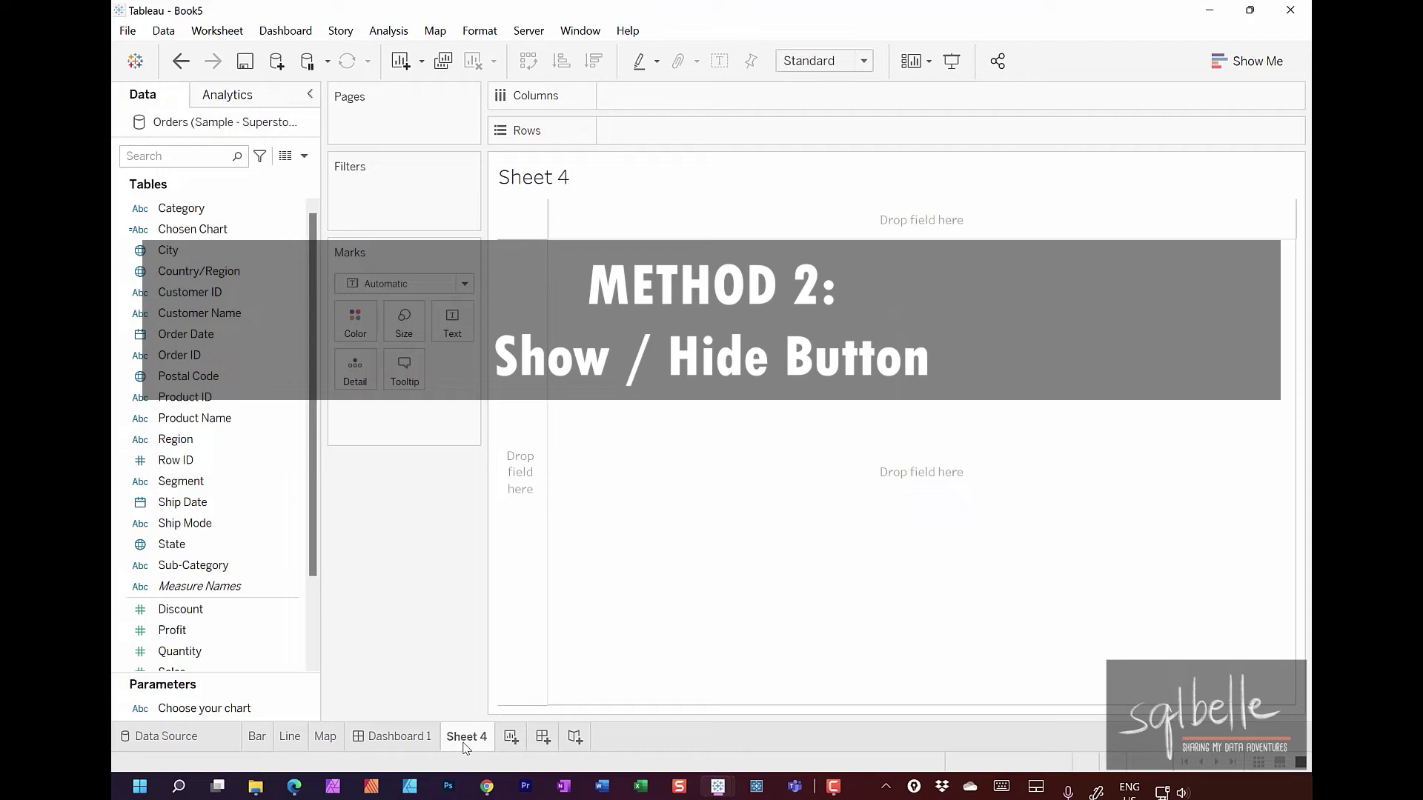
double_click(465, 744)
type("Sales - B")
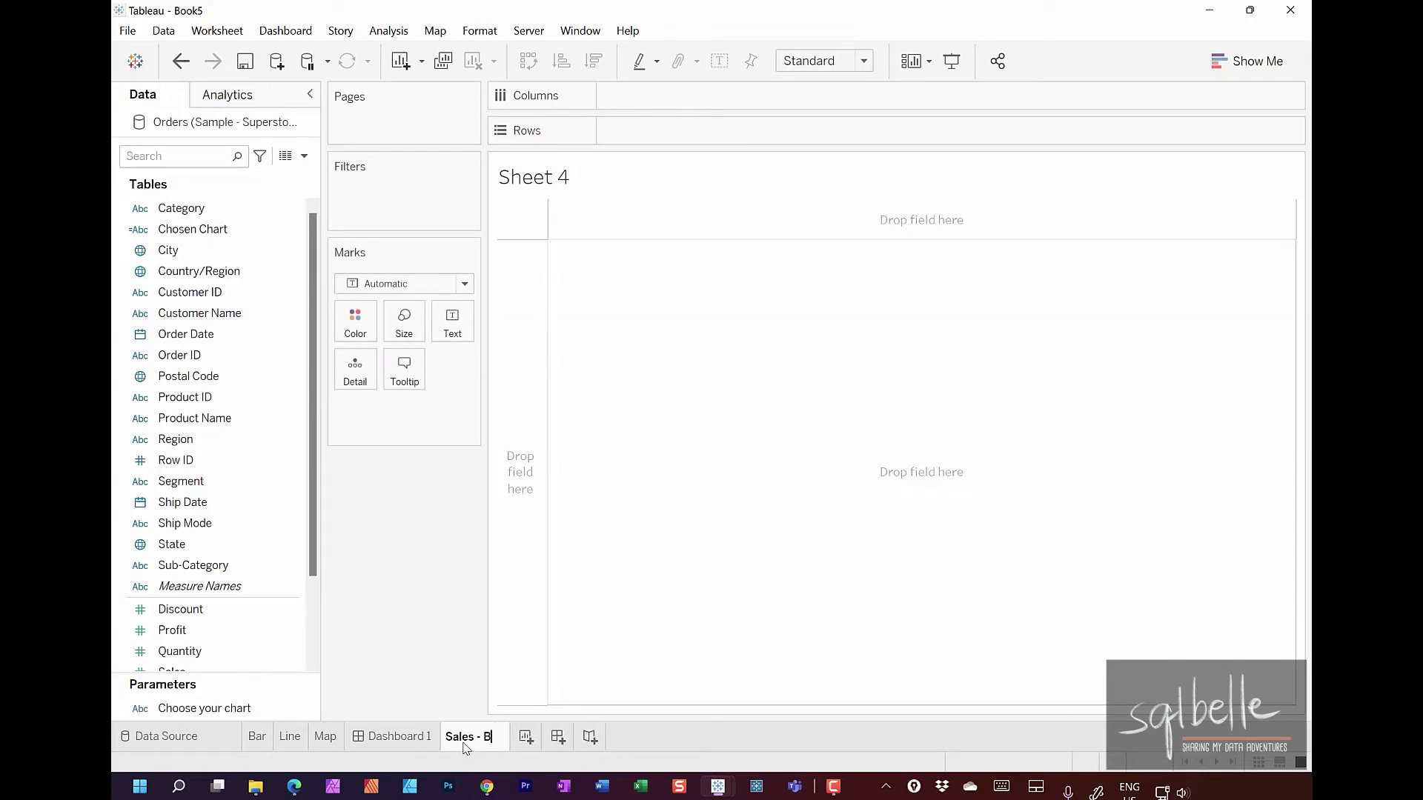
type("ar")
key("Return")
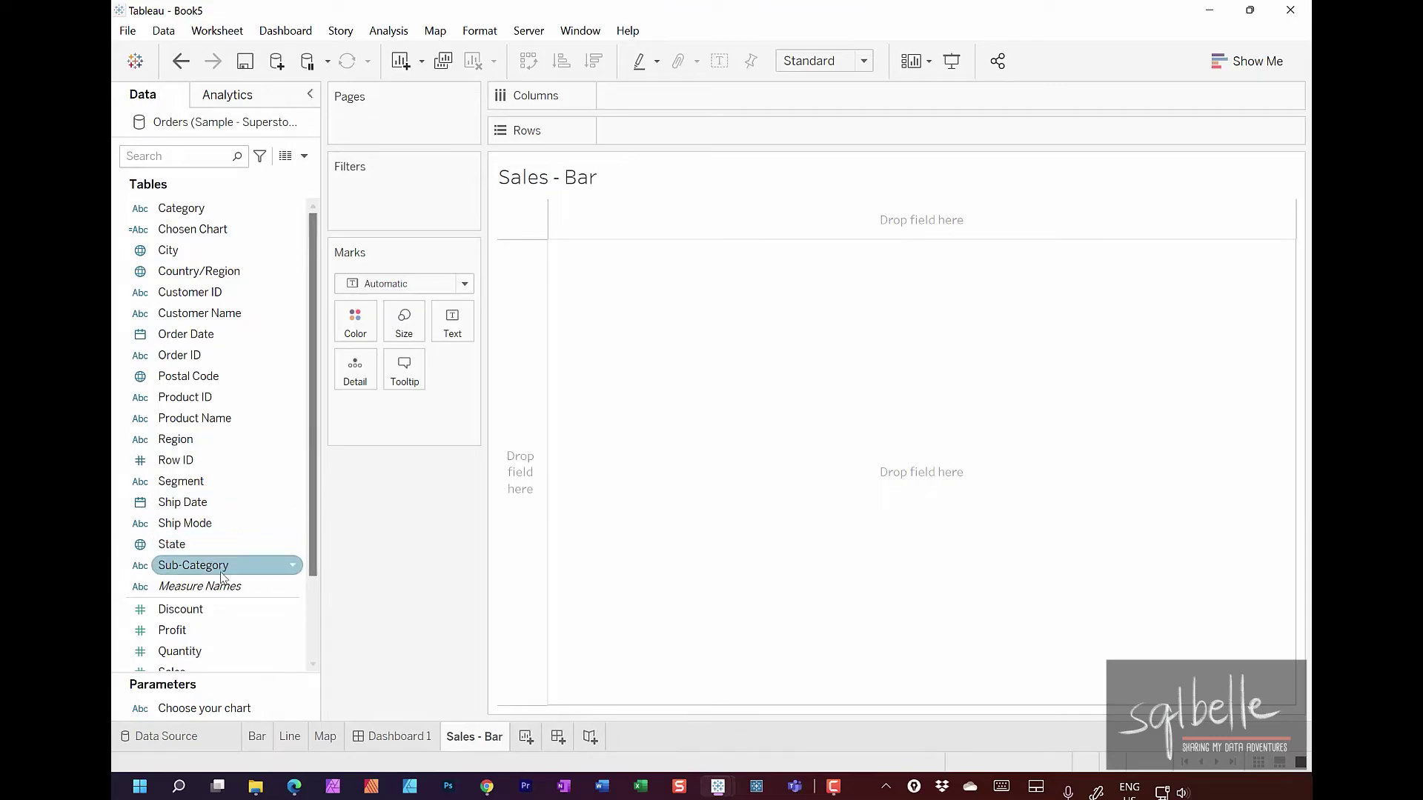
Step: Build a bar chart with Sub-Category on rows and the year of Order Date and Sales on columns
left_click_drag(222, 575, 704, 135)
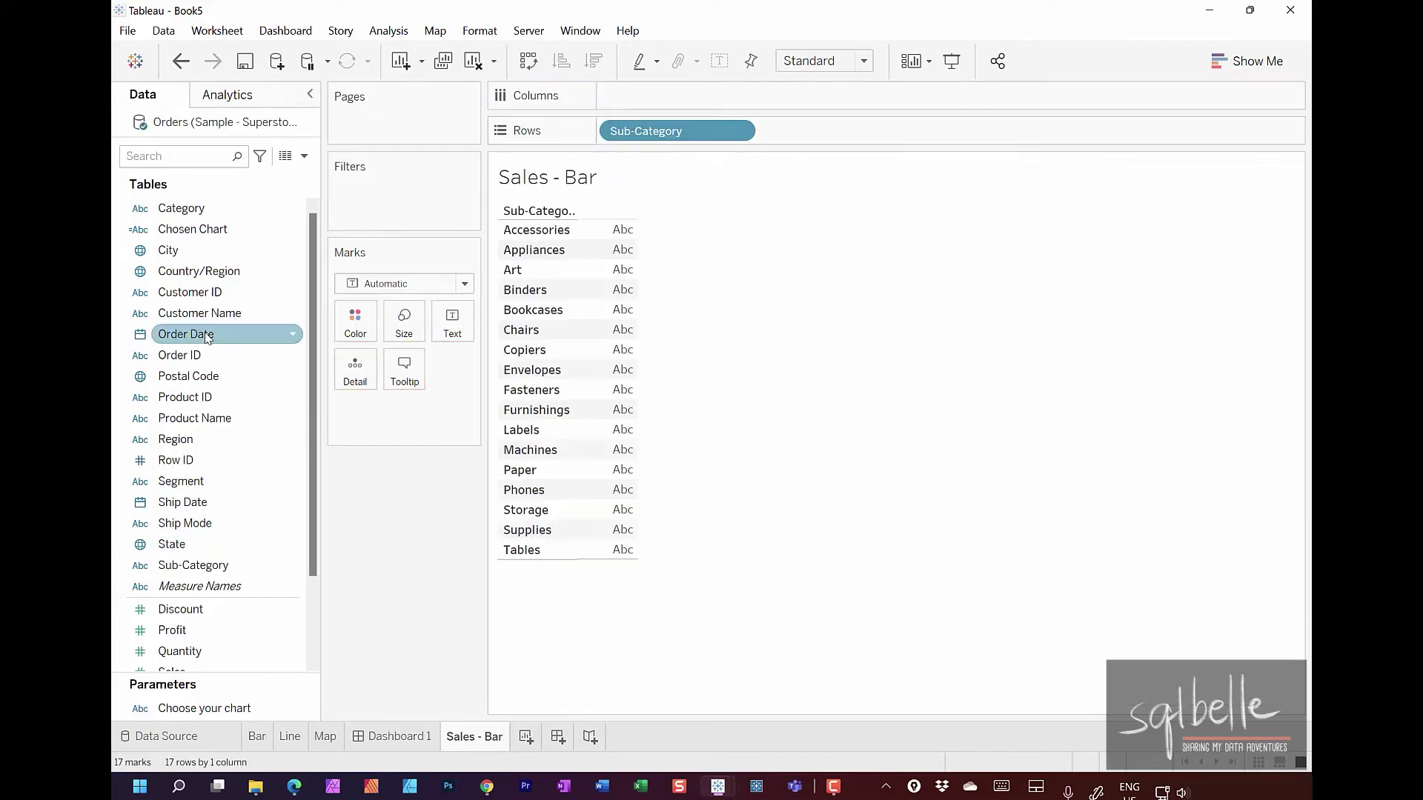
left_click_drag(207, 338, 717, 95)
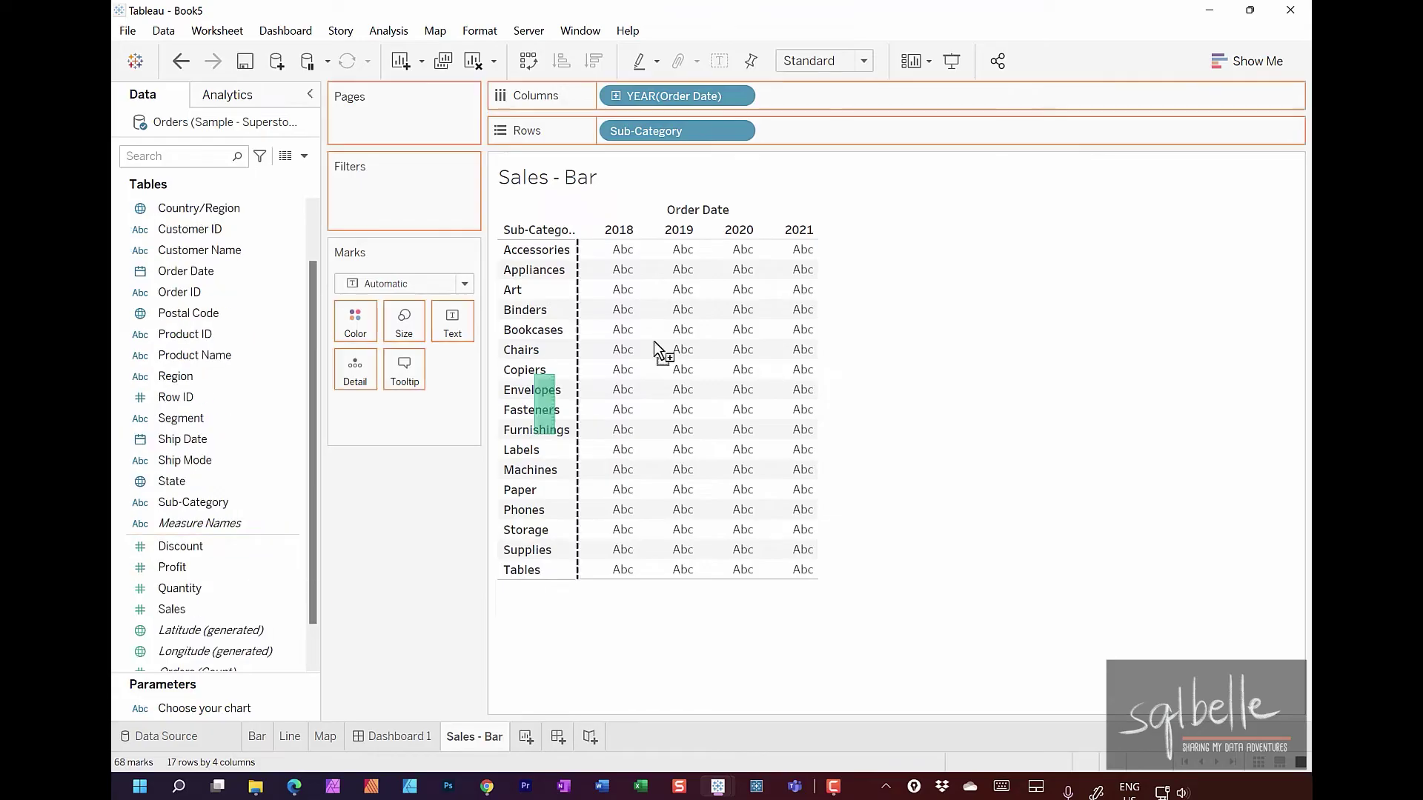
left_click_drag(653, 341, 861, 91)
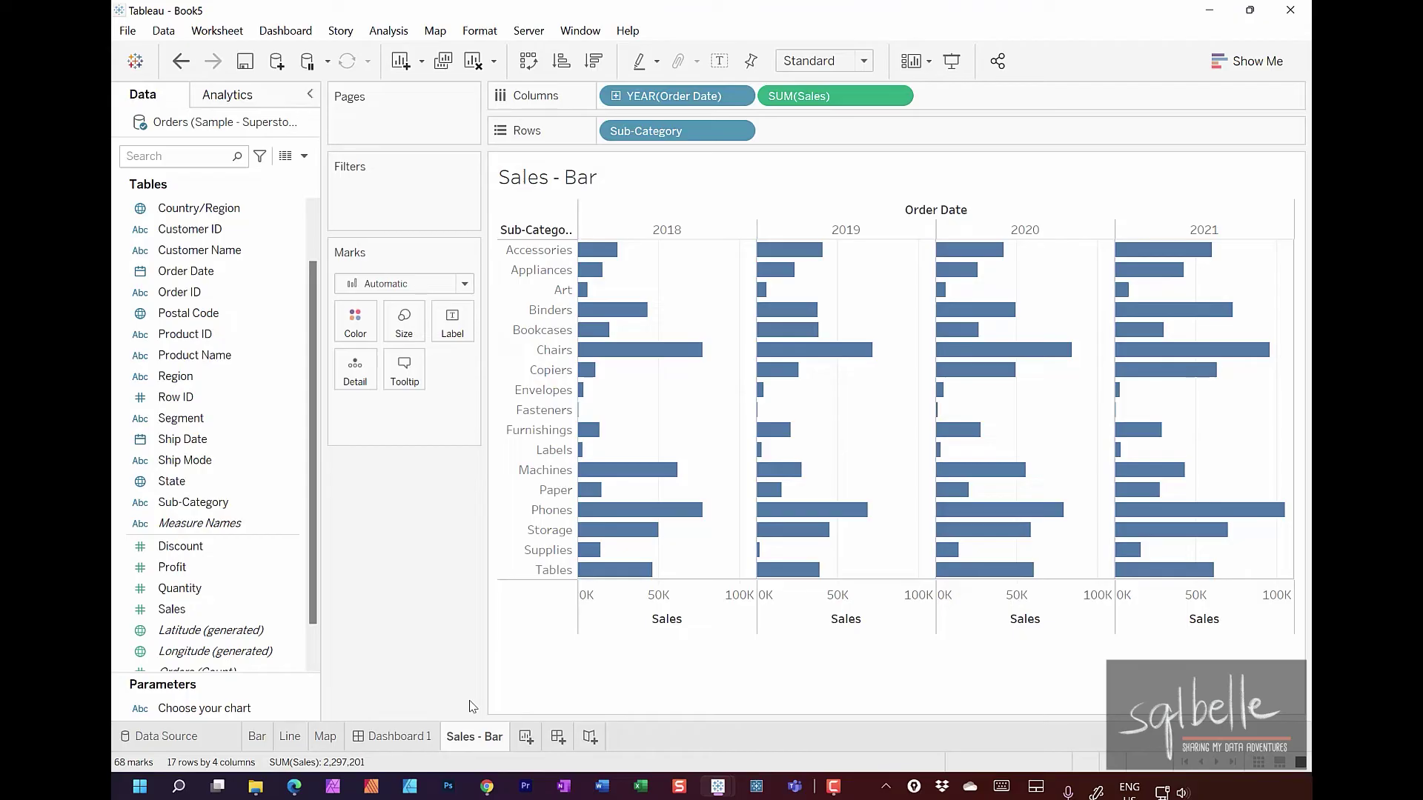
Step: Create a new worksheet and name it Sales - Details
left_click(525, 737)
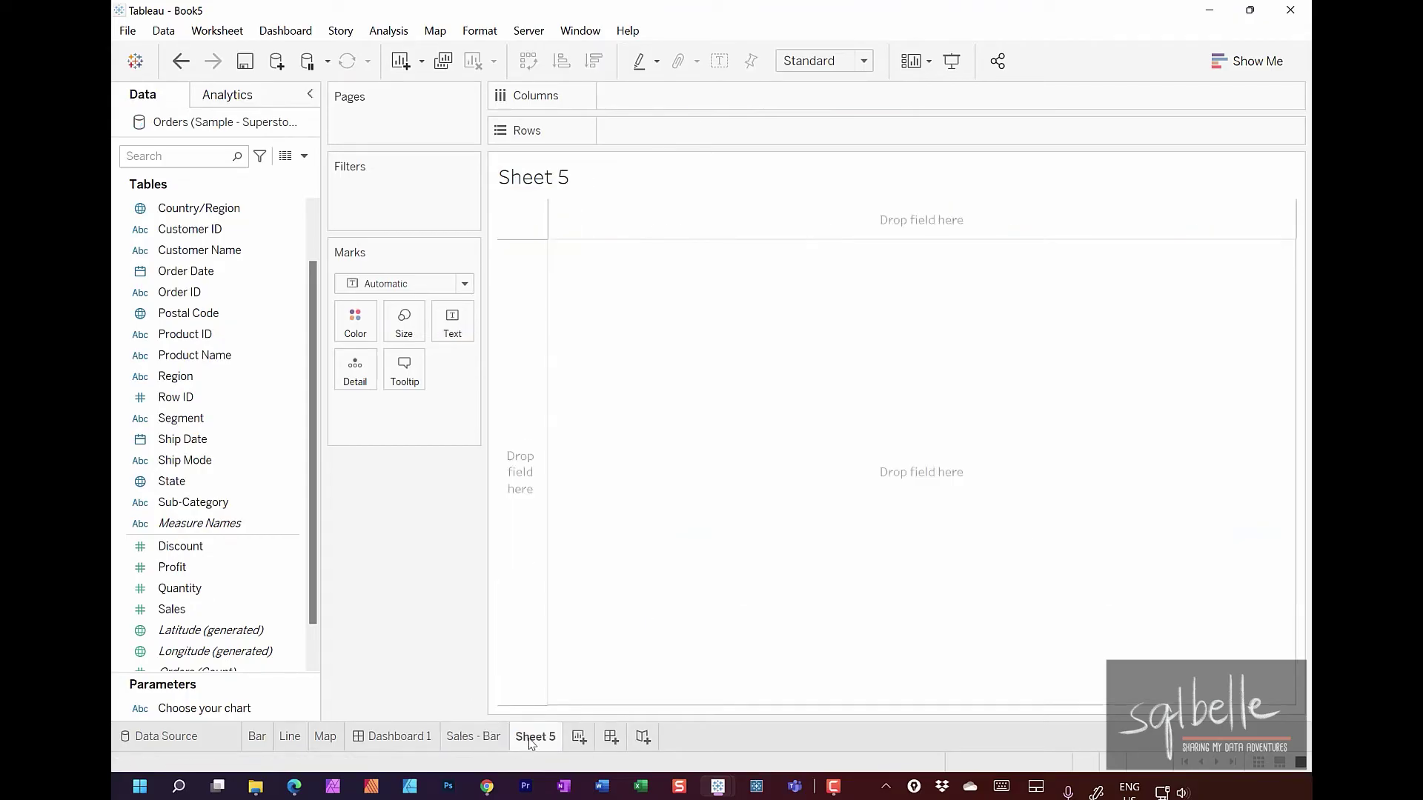
double_click(530, 741)
type("Sales - Details")
key("Return")
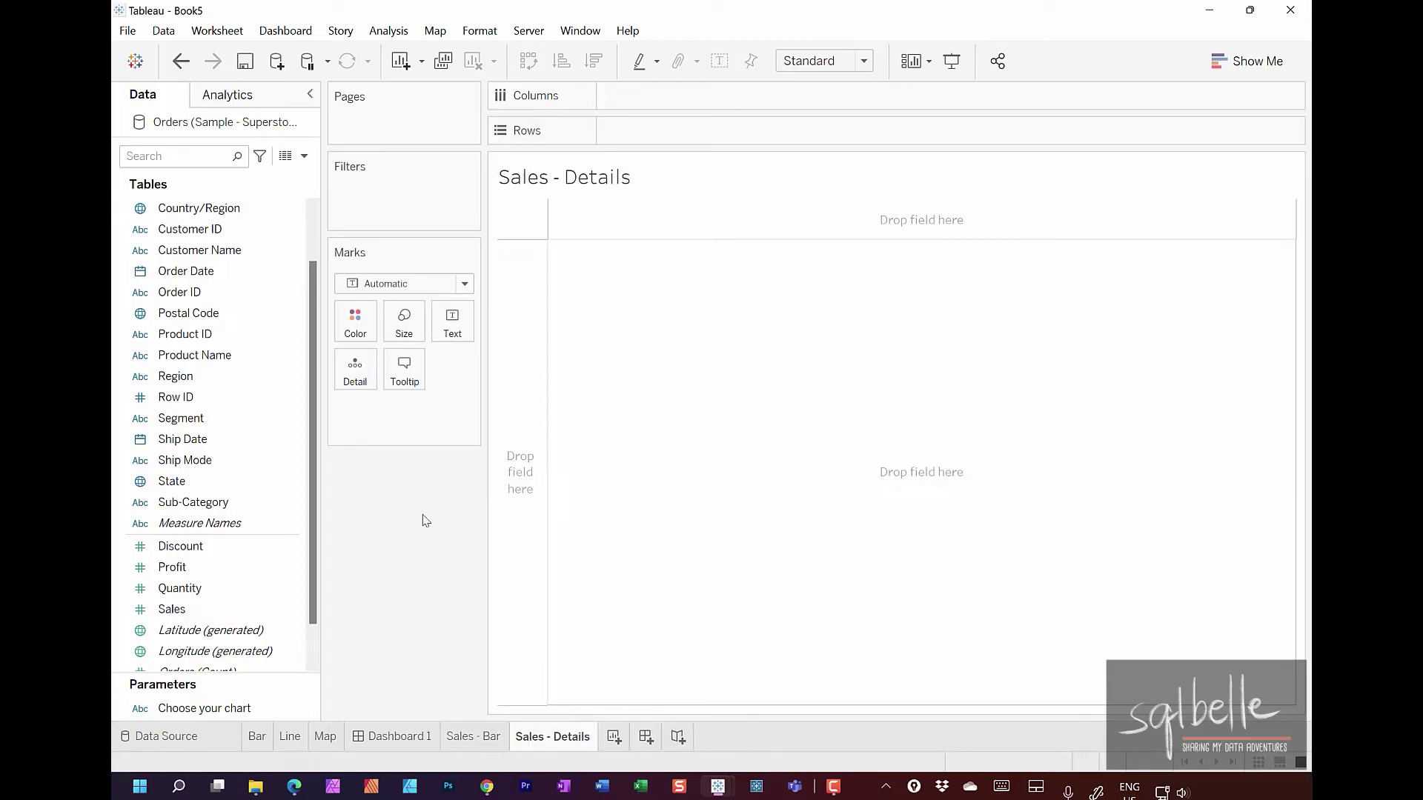
Step: Build a text table of Sales with Sub-Category on rows and Order Date years on columns, and add row and column grand totals
left_click(231, 504)
left_click_drag(231, 504, 702, 140)
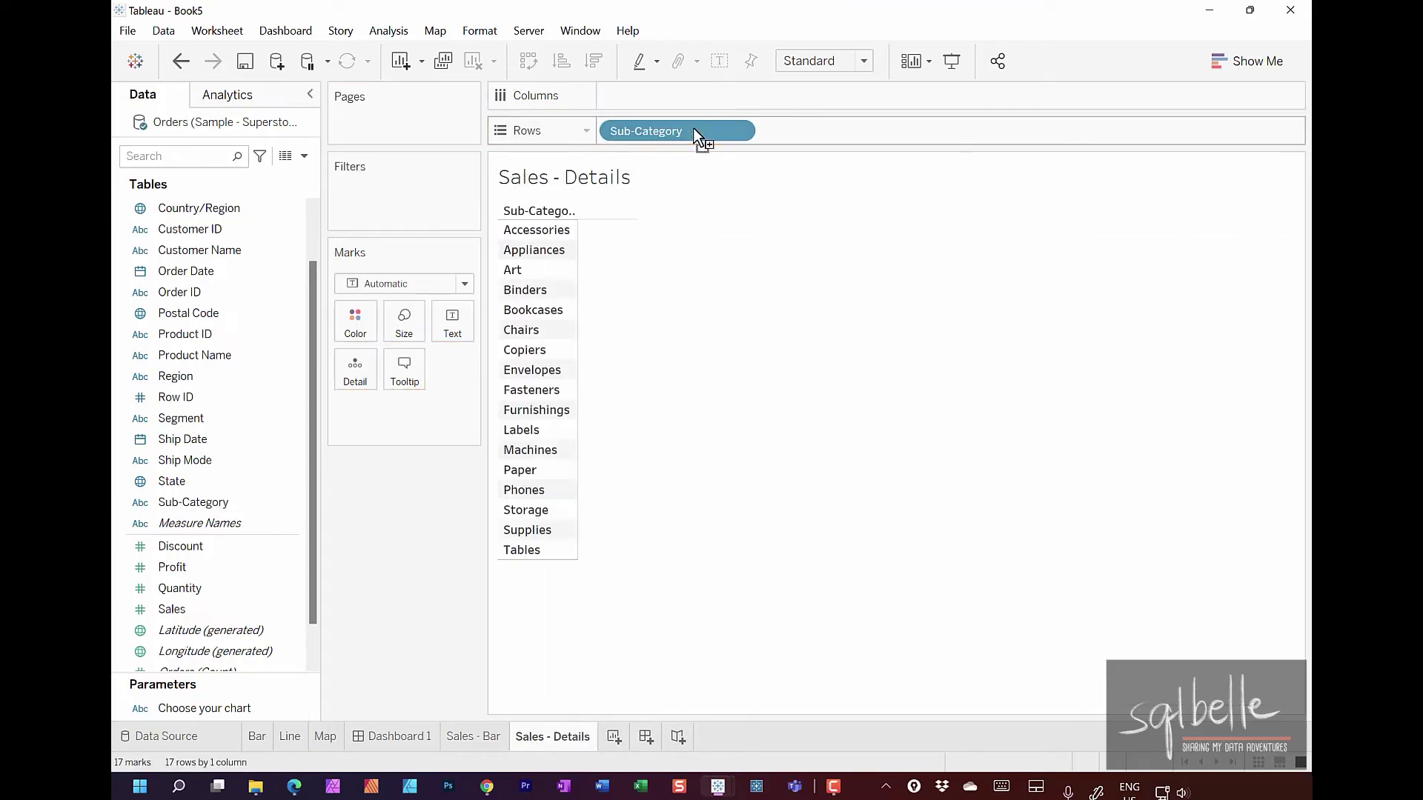
left_click_drag(185, 271, 663, 102)
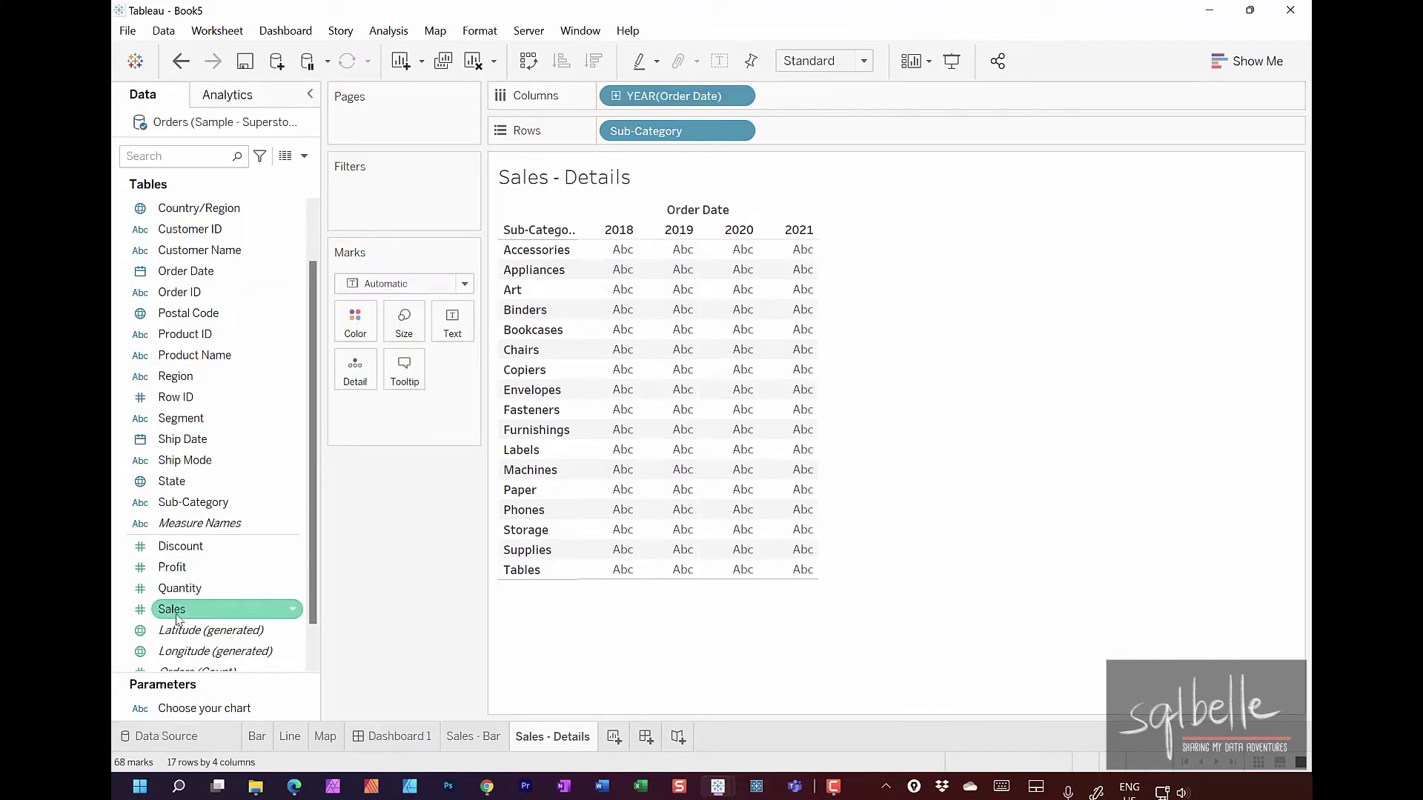
left_click_drag(178, 615, 682, 355)
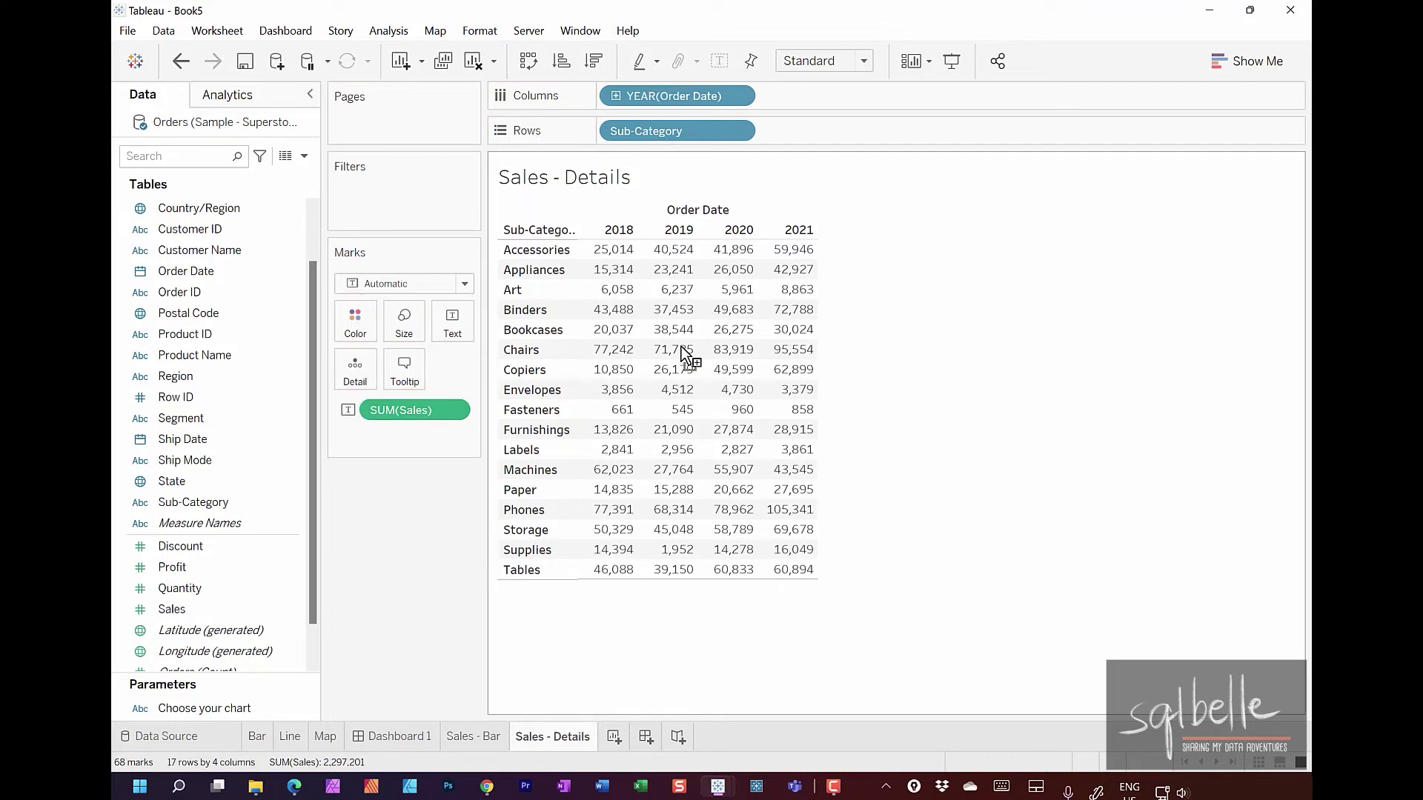
left_click(229, 95)
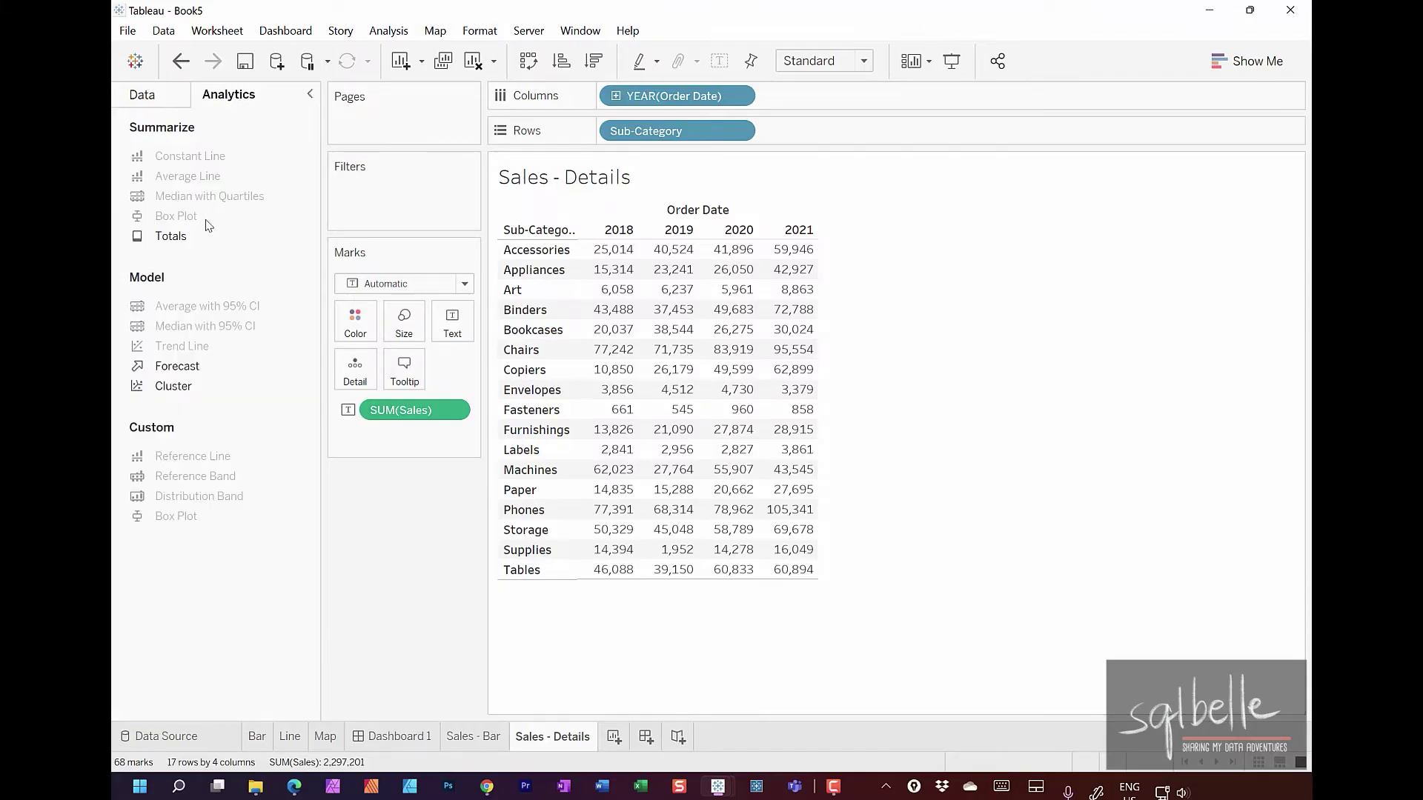
double_click(189, 235)
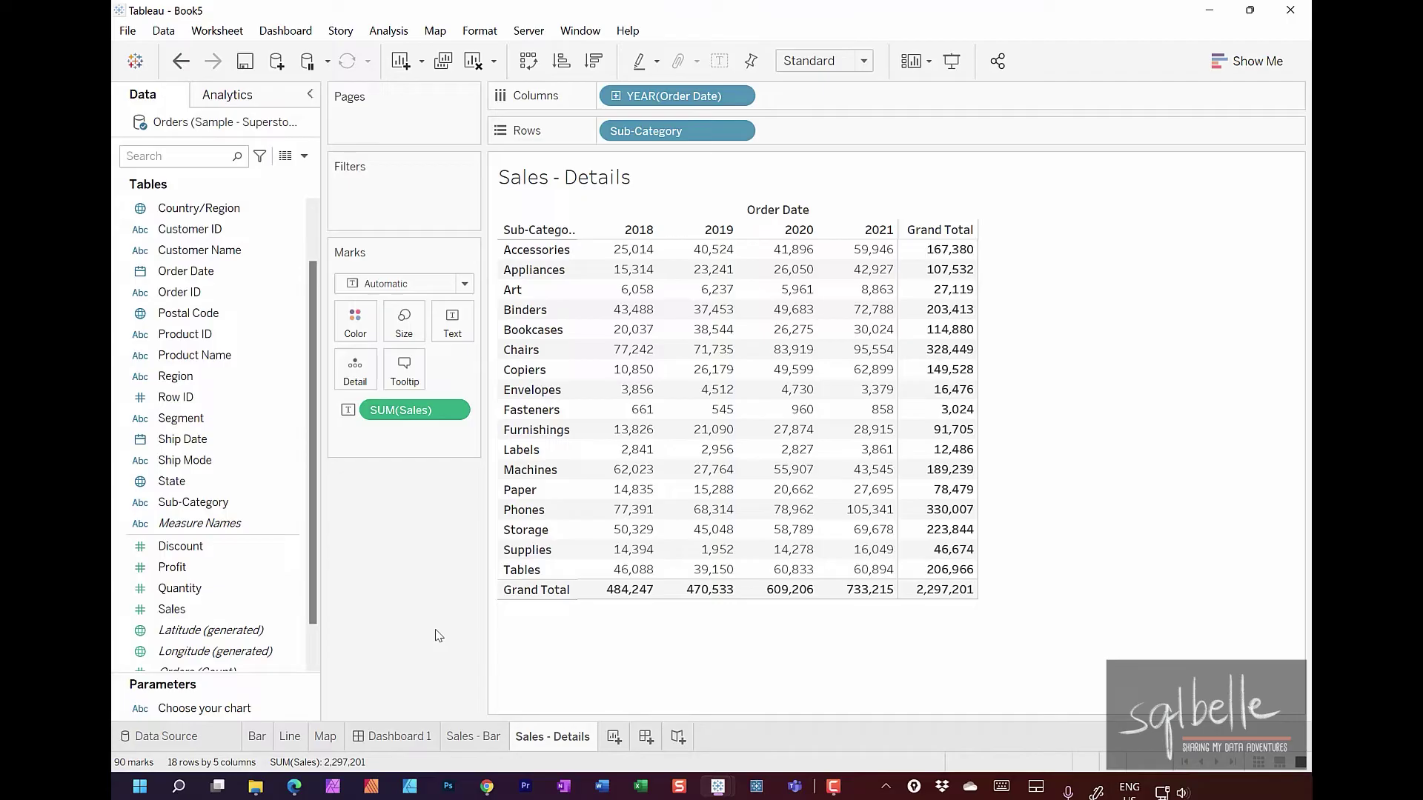
Step: Create a new dashboard sized Laptop Browser (800 x 600) and place the Sales - Bar sheet on it
left_click(645, 737)
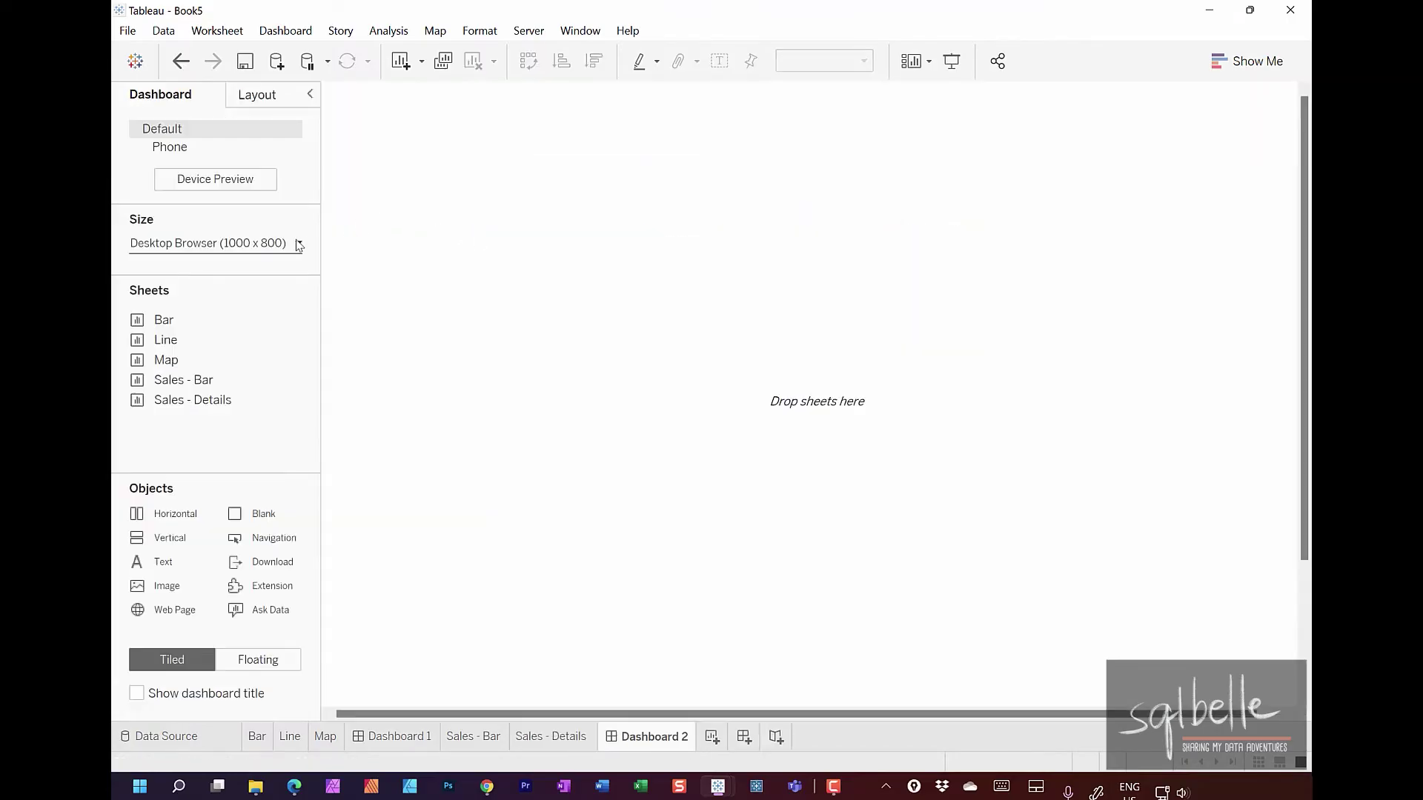
left_click(281, 245)
left_click(267, 298)
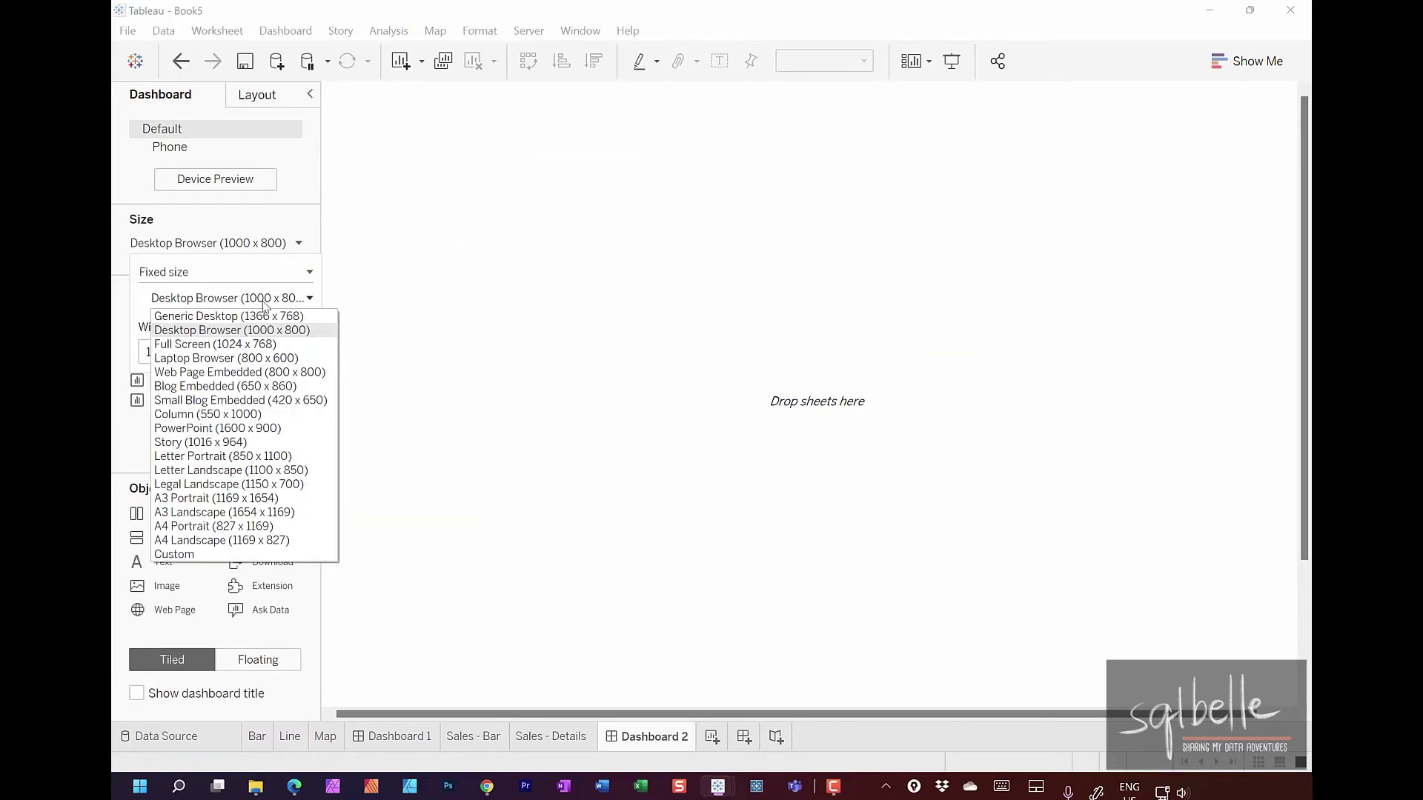
left_click(233, 359)
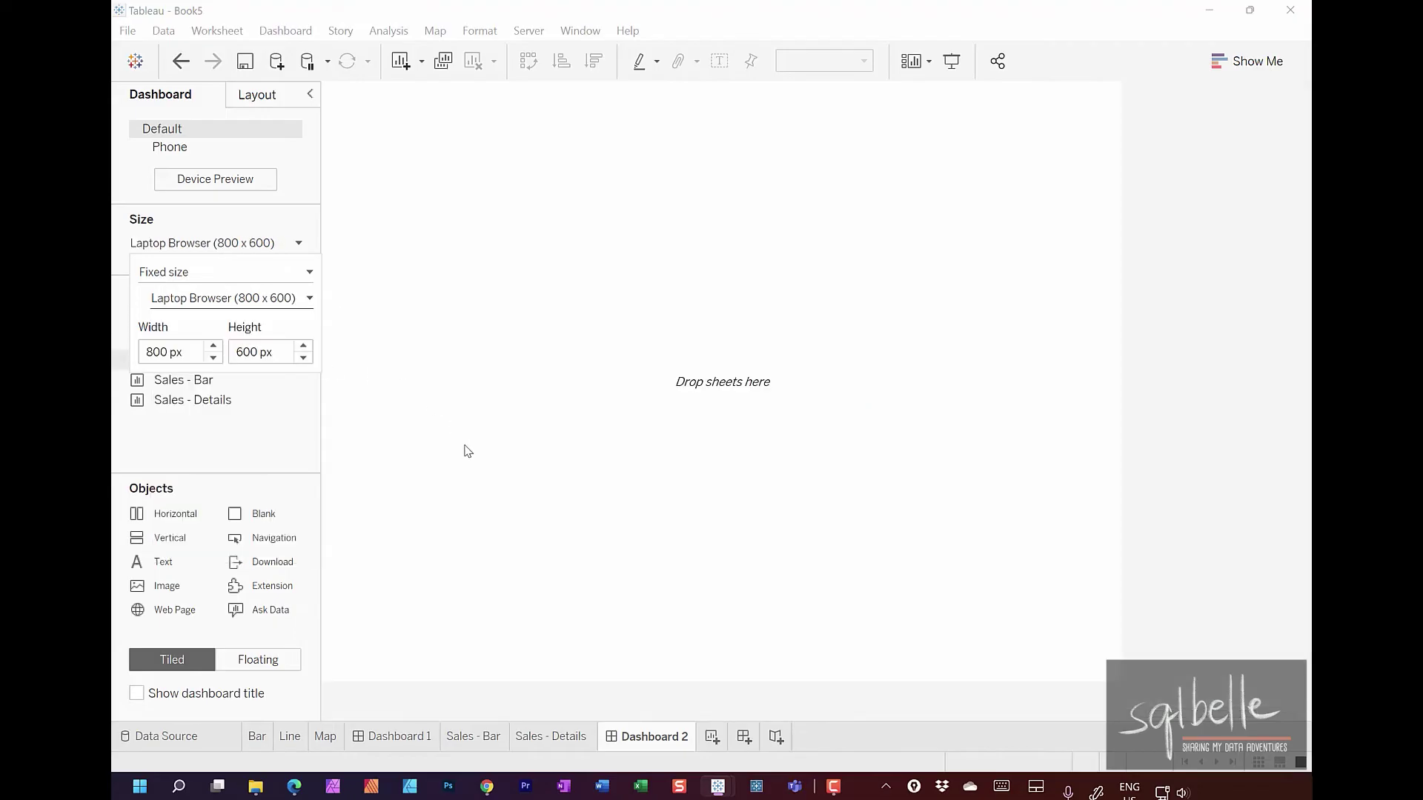
left_click(275, 446)
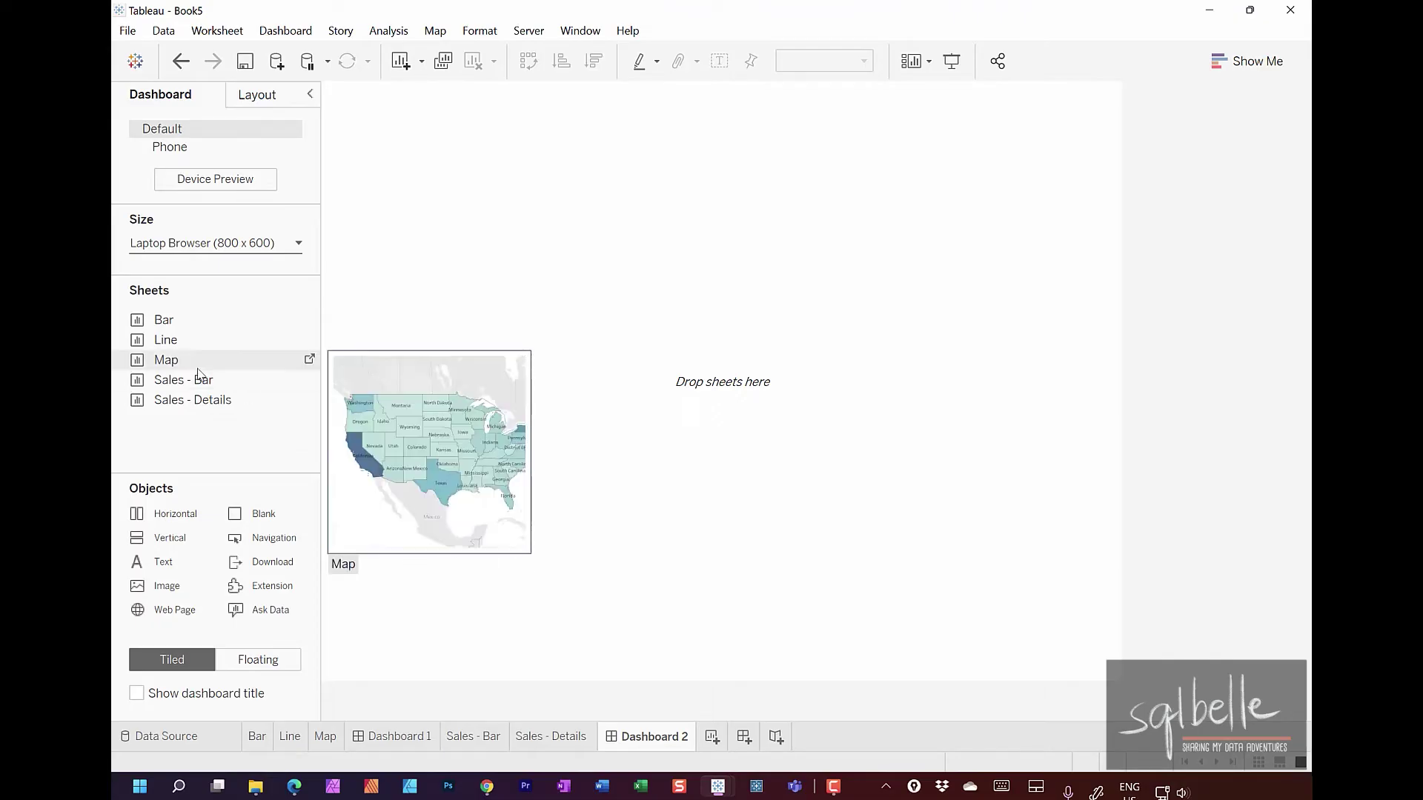
left_click_drag(191, 380, 481, 258)
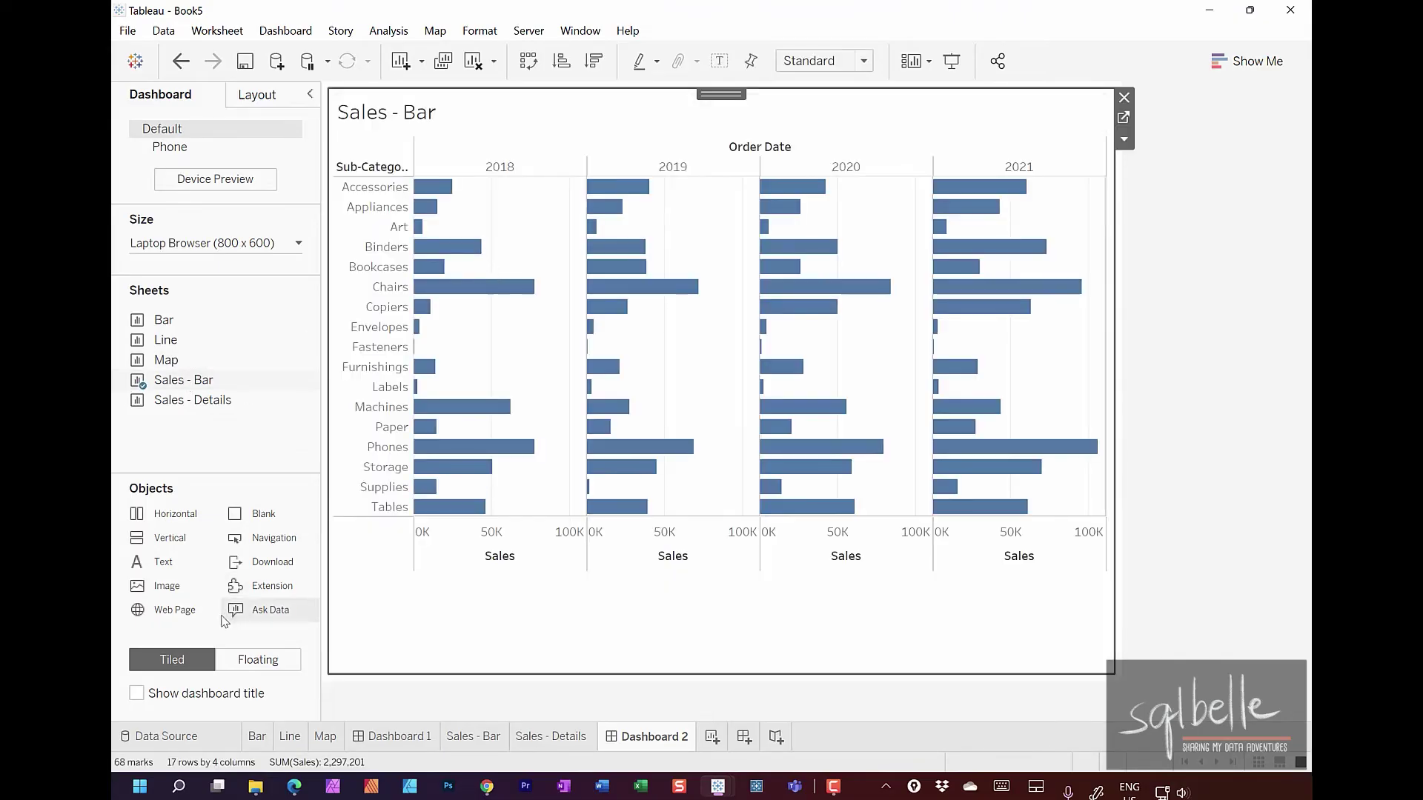
Step: Show the dashboard title and change its text to Sales Dashboard
left_click(136, 693)
double_click(519, 111)
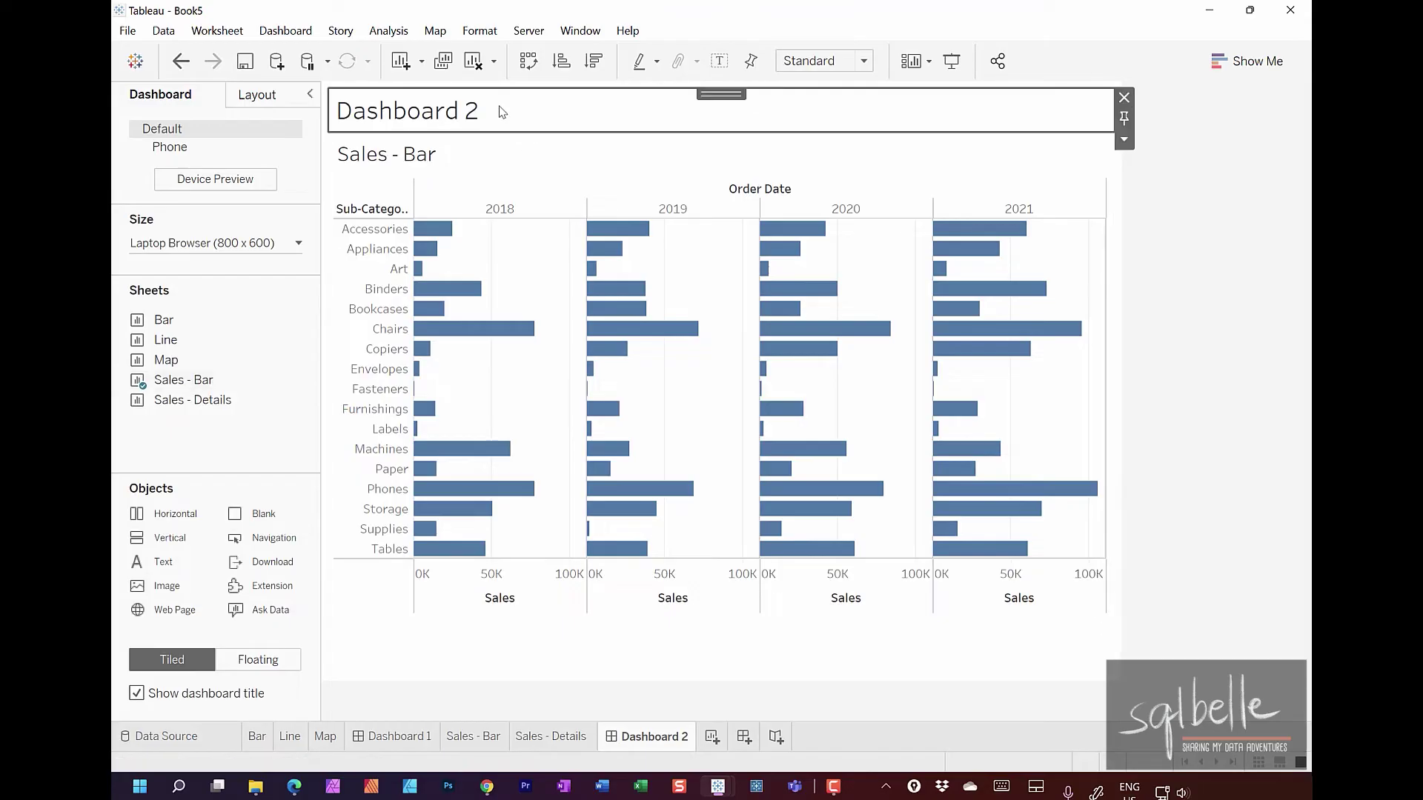
left_click_drag(626, 413, 329, 383)
type("Sal")
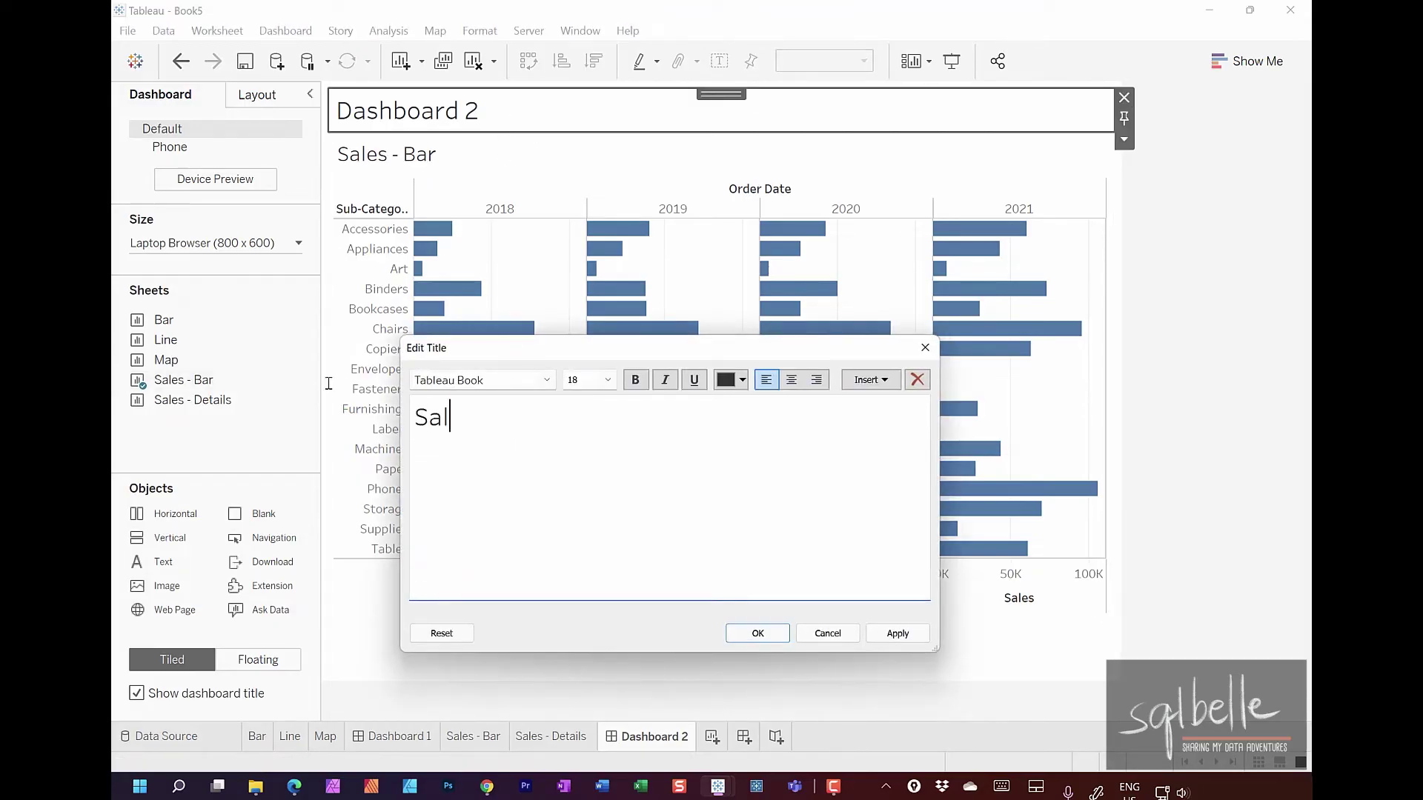
type("es Dashboard")
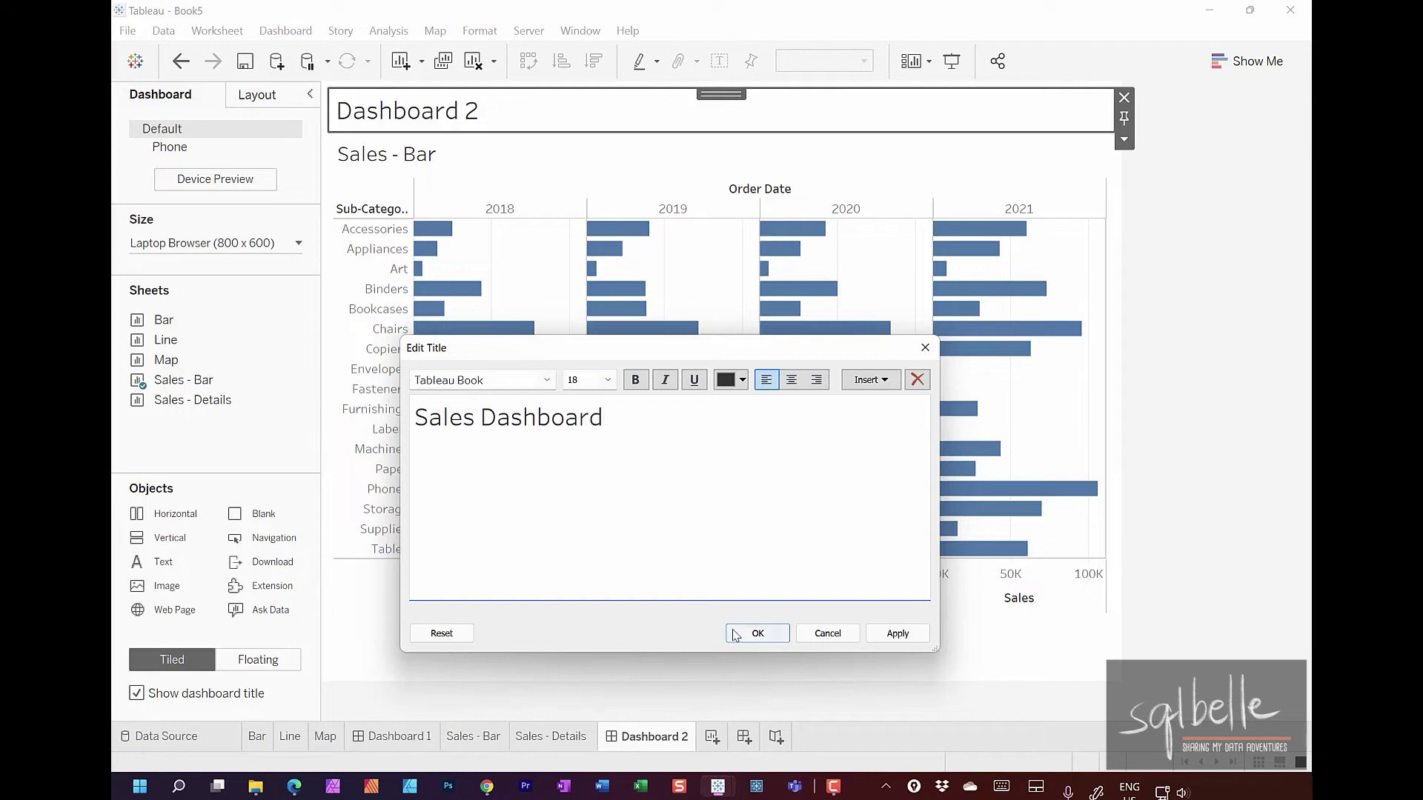
left_click(756, 633)
mouse_move(234, 392)
left_mouse_down()
mouse_move(112, 403)
mouse_move(216, 430)
mouse_move(212, 383)
left_mouse_up()
mouse_move(315, 630)
left_mouse_down()
mouse_move(208, 659)
mouse_move(288, 635)
left_mouse_up()
mouse_move(326, 169)
left_mouse_down()
mouse_move(319, 256)
mouse_move(417, 612)
mouse_move(1094, 633)
mouse_move(1117, 167)
mouse_move(529, 109)
mouse_move(333, 142)
left_mouse_up()
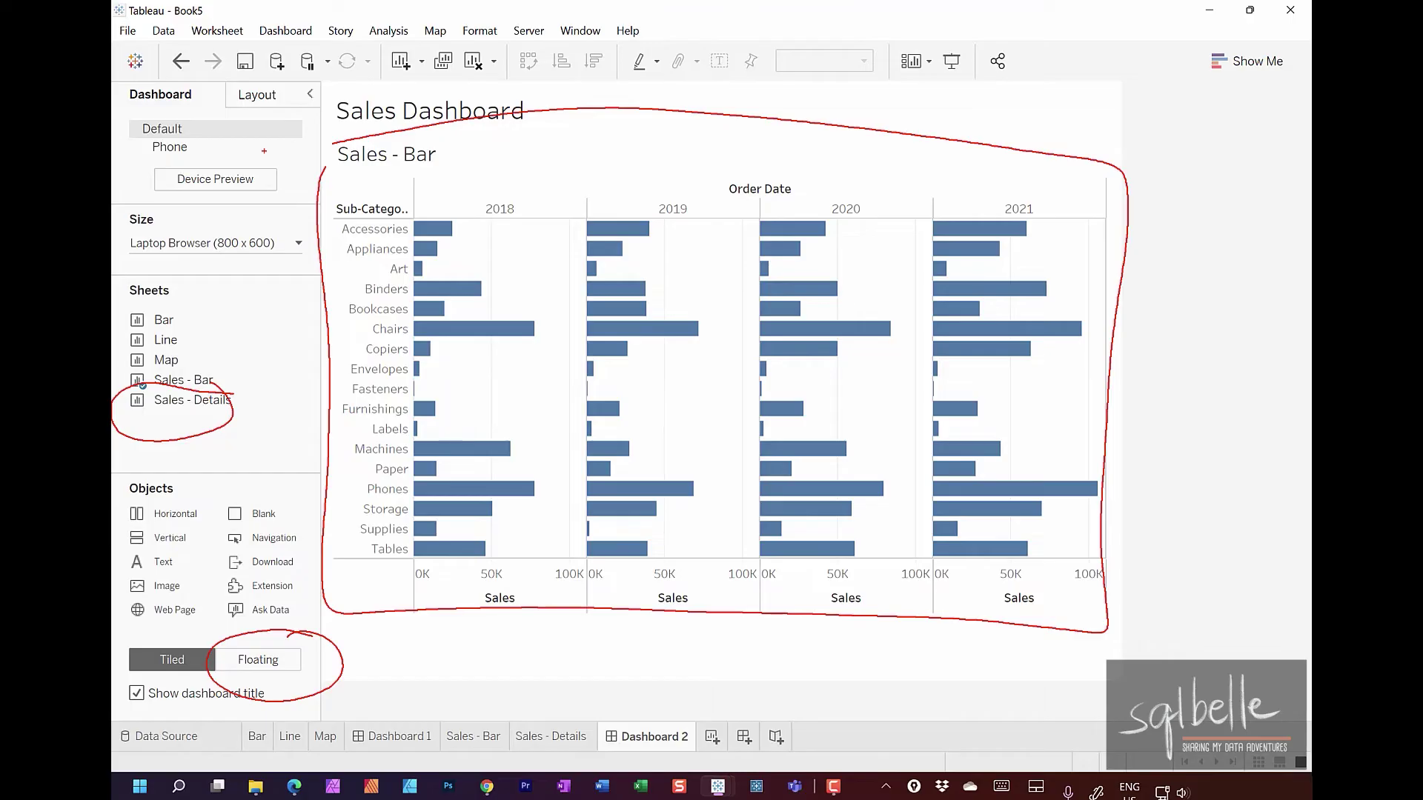
key("Escape")
Step: Add the Sales - Details sheet as a floating object and resize it to cover the whole area below the dashboard title
left_click(286, 659)
mouse_move(200, 395)
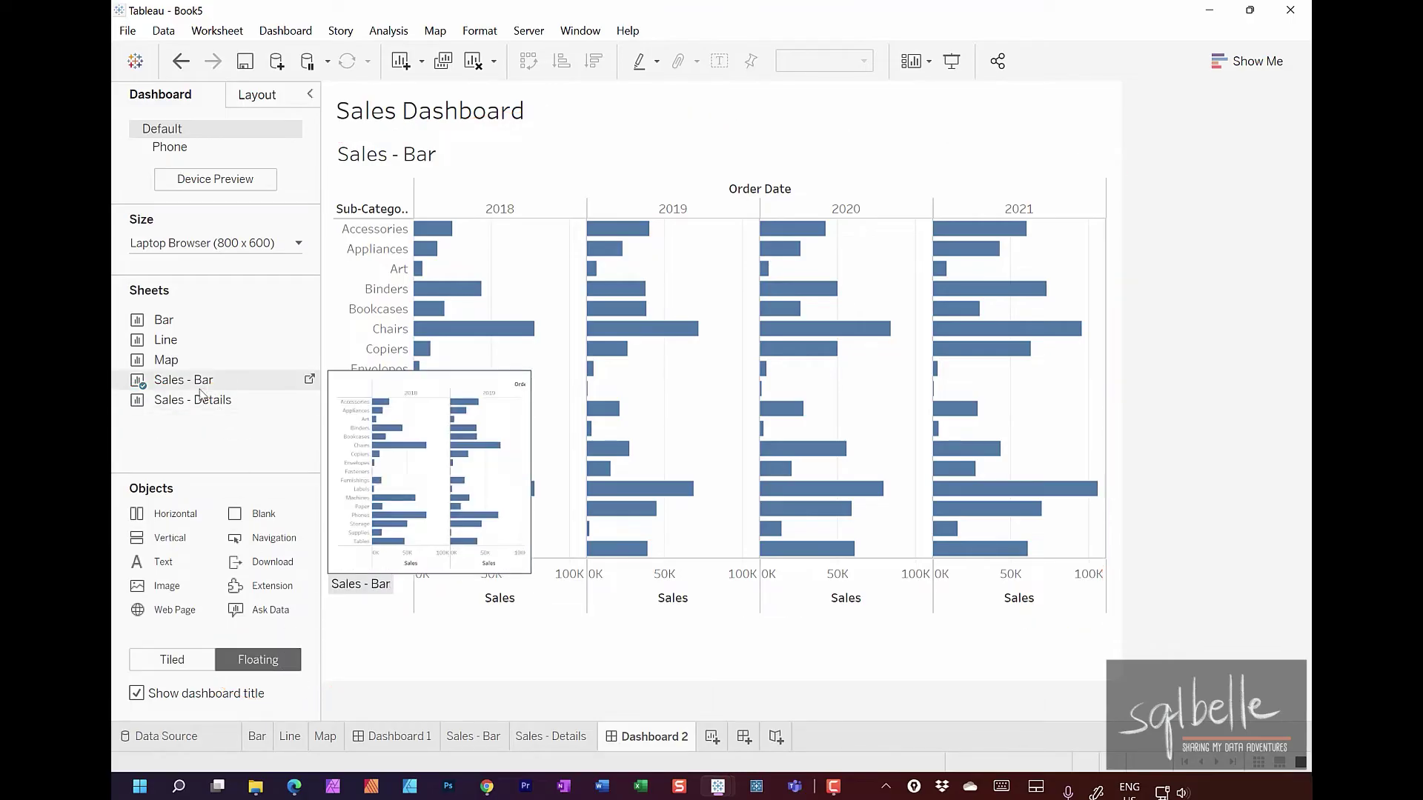
left_click_drag(197, 400, 324, 135)
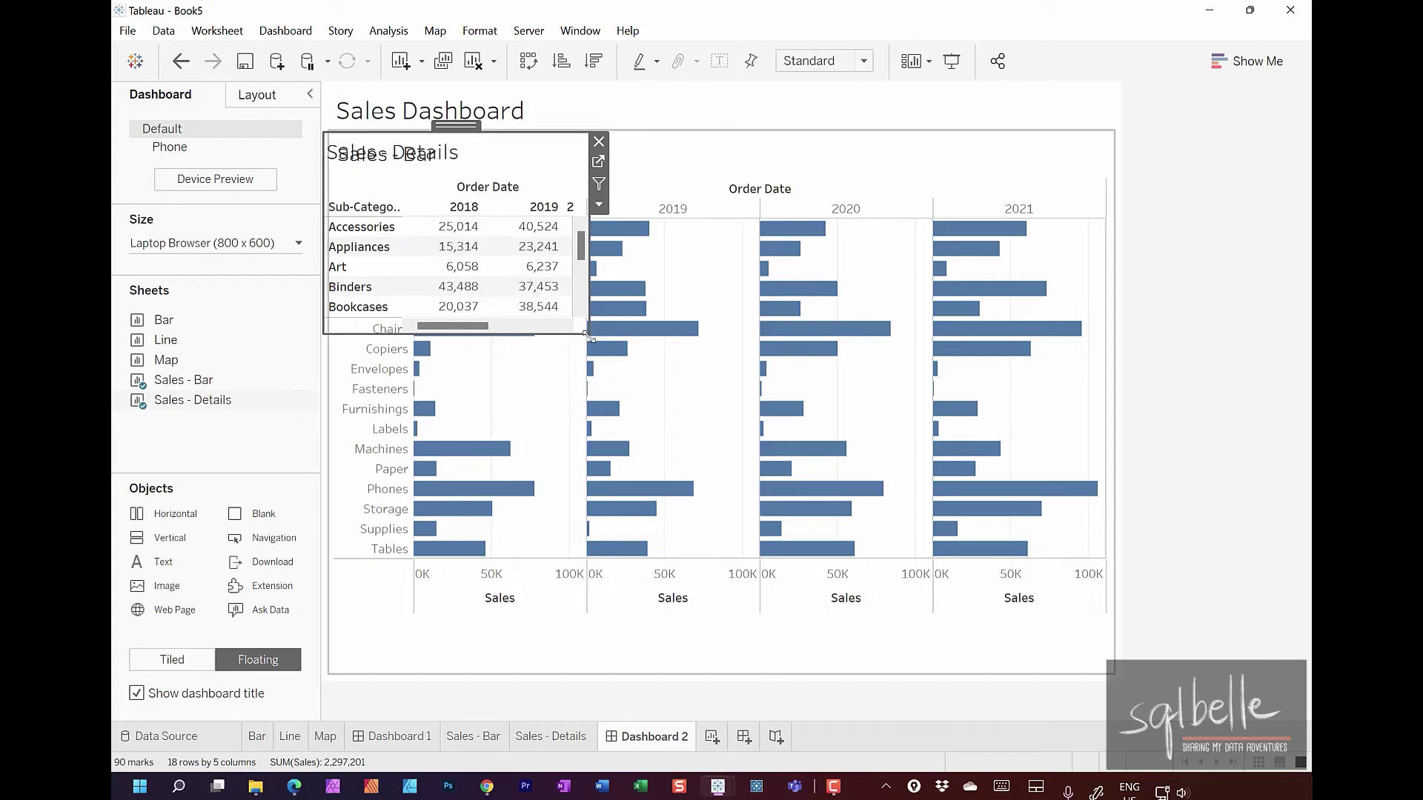
left_click_drag(589, 336, 1118, 679)
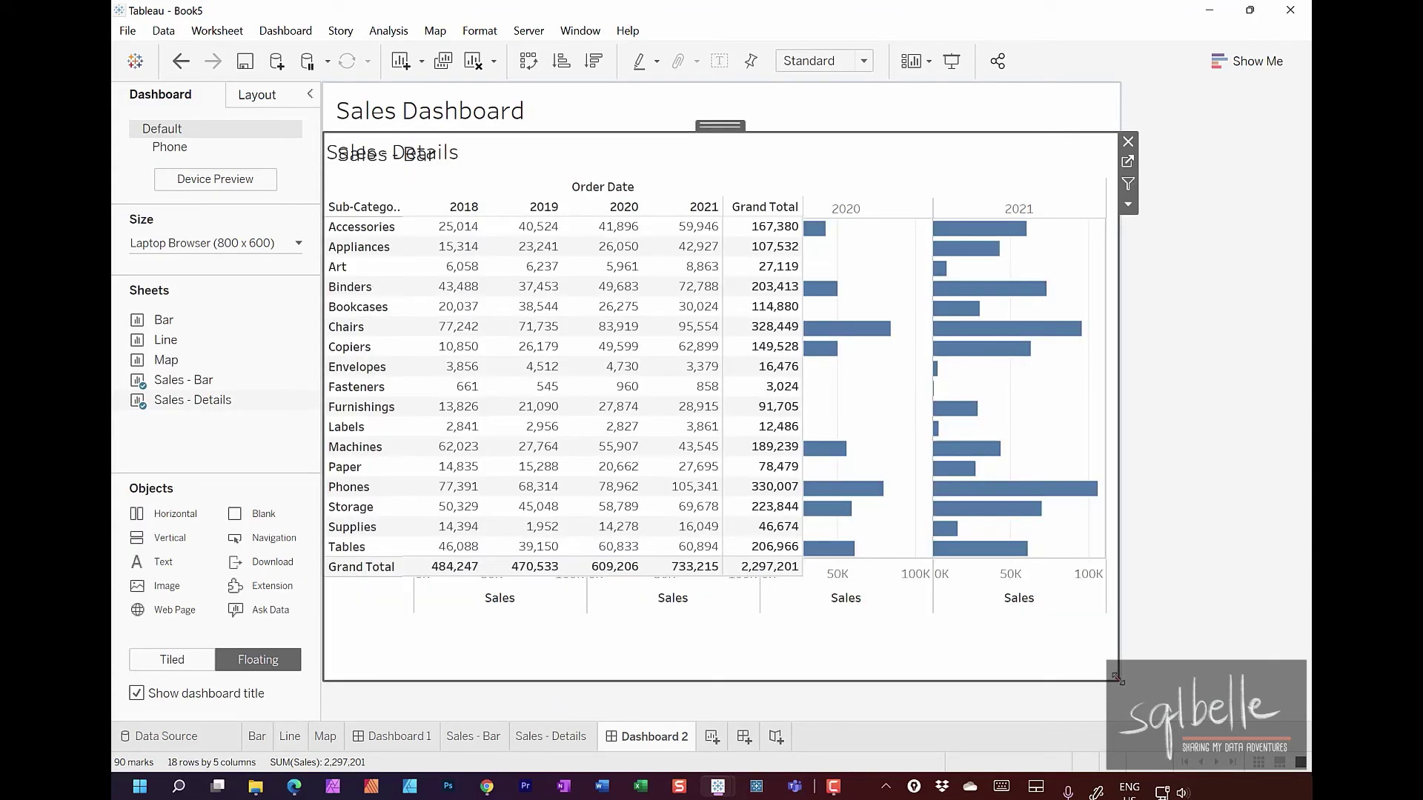
mouse_move(571, 113)
left_mouse_down()
mouse_move(475, 154)
mouse_move(491, 160)
left_mouse_up()
left_click_drag(885, 311, 976, 361)
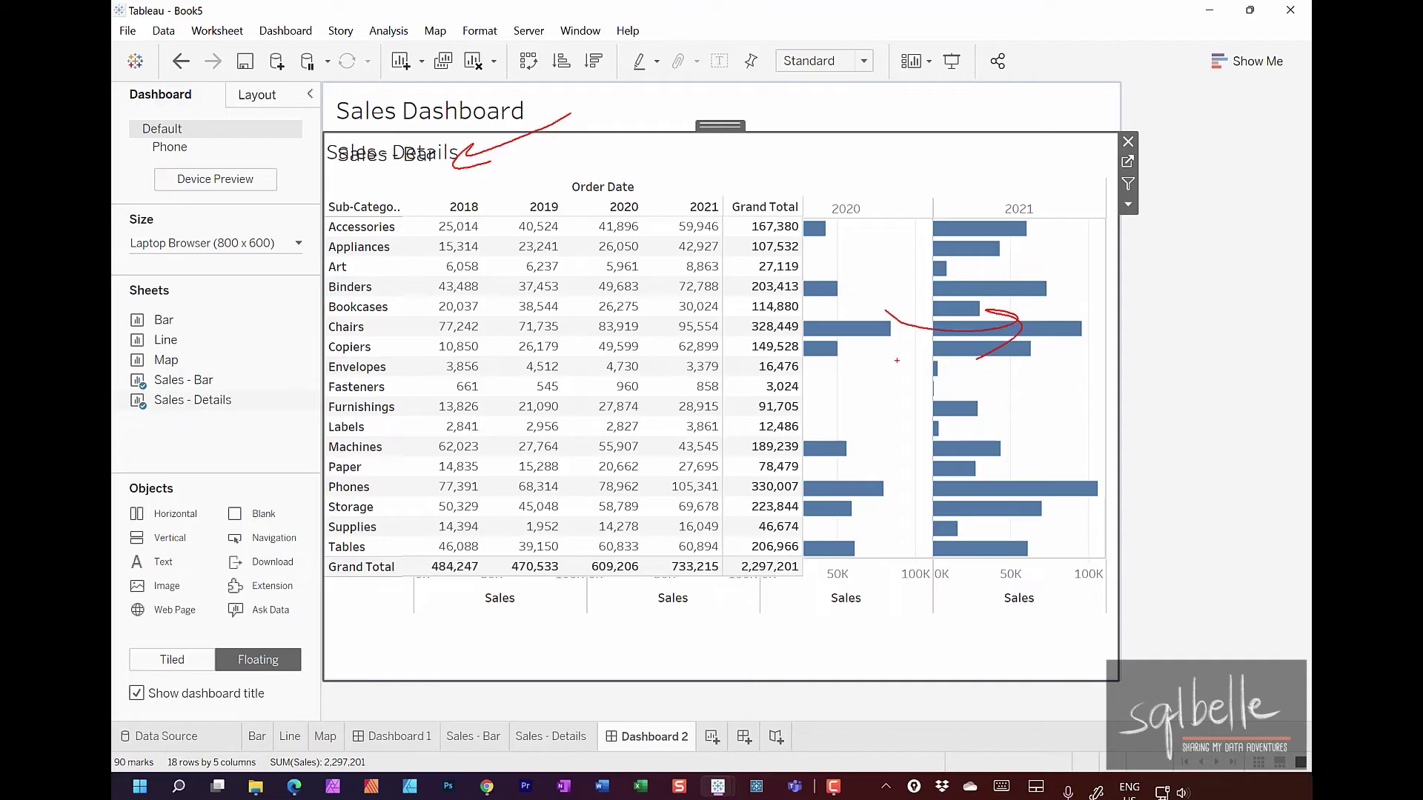
key("Escape")
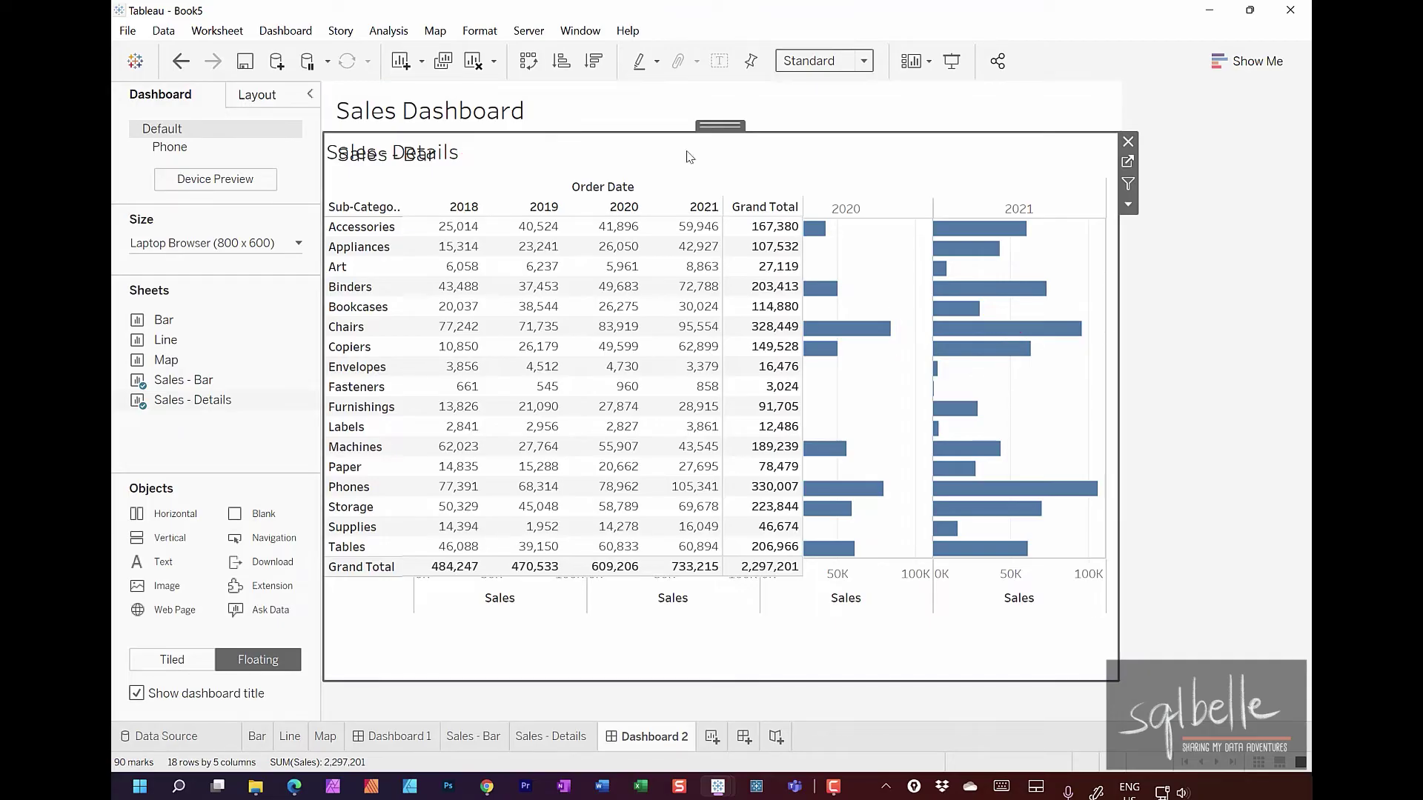
Step: Fit the floating Sales - Details sheet to Entire View
left_click(819, 62)
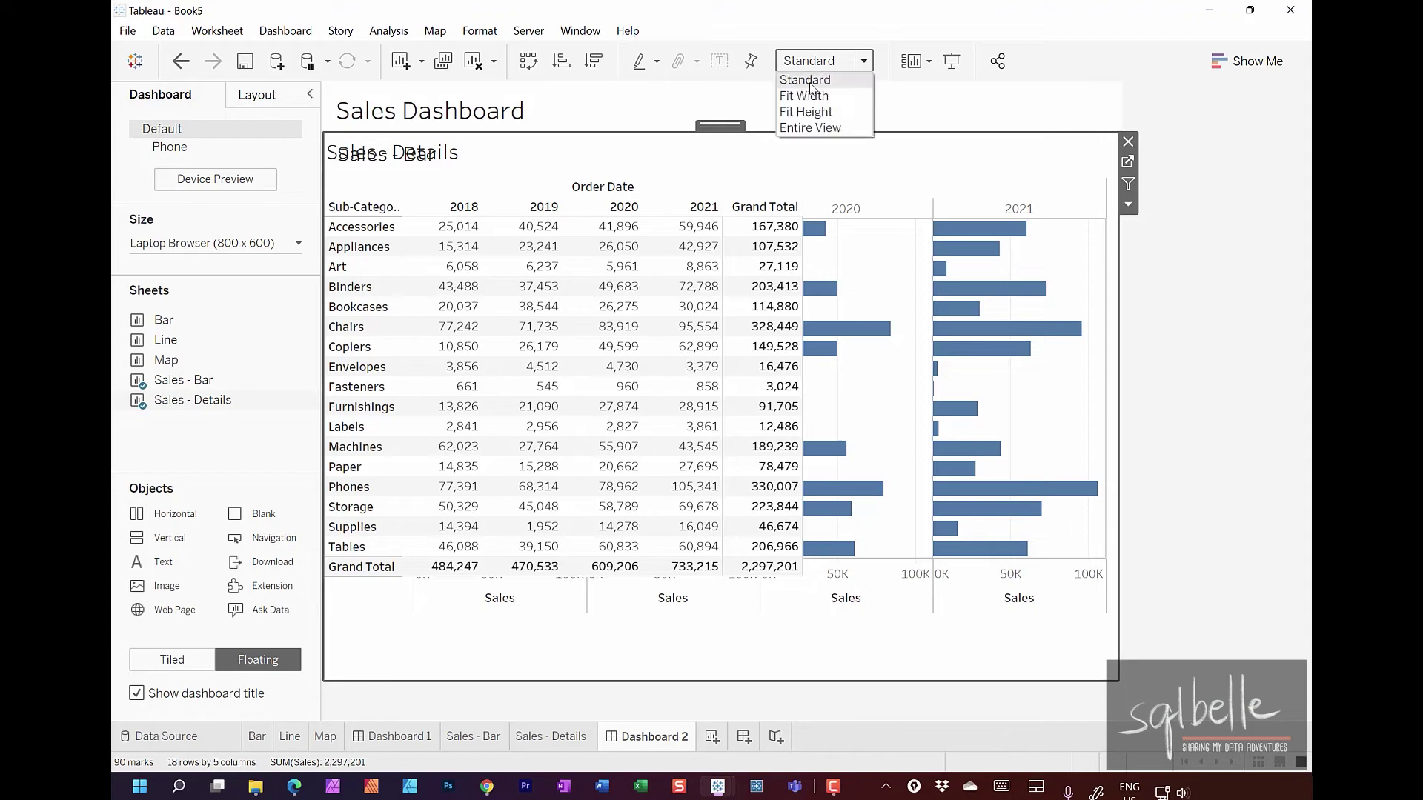
left_click(811, 128)
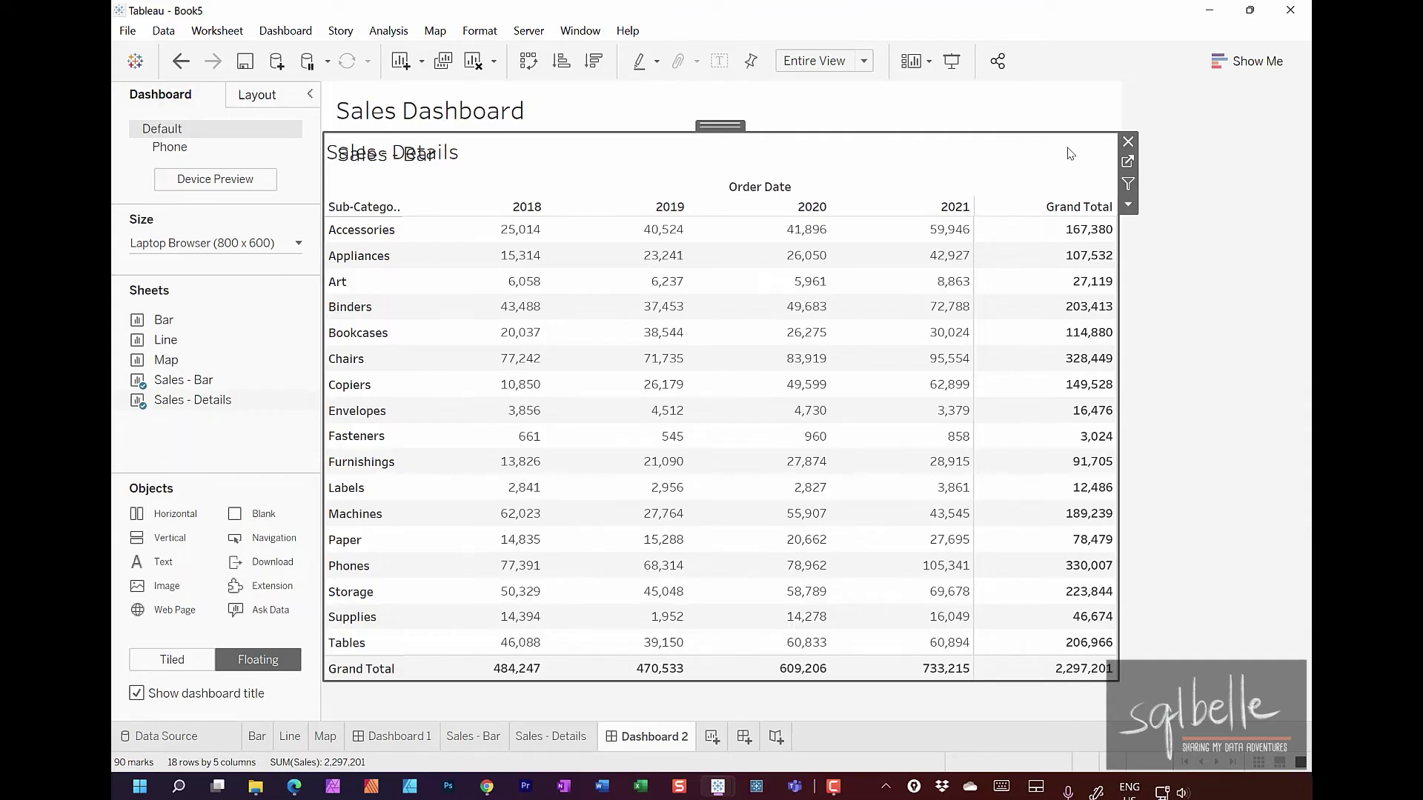
Step: Set the default worksheet shading of Sales - Details to white and return to Dashboard 2
left_click(1128, 162)
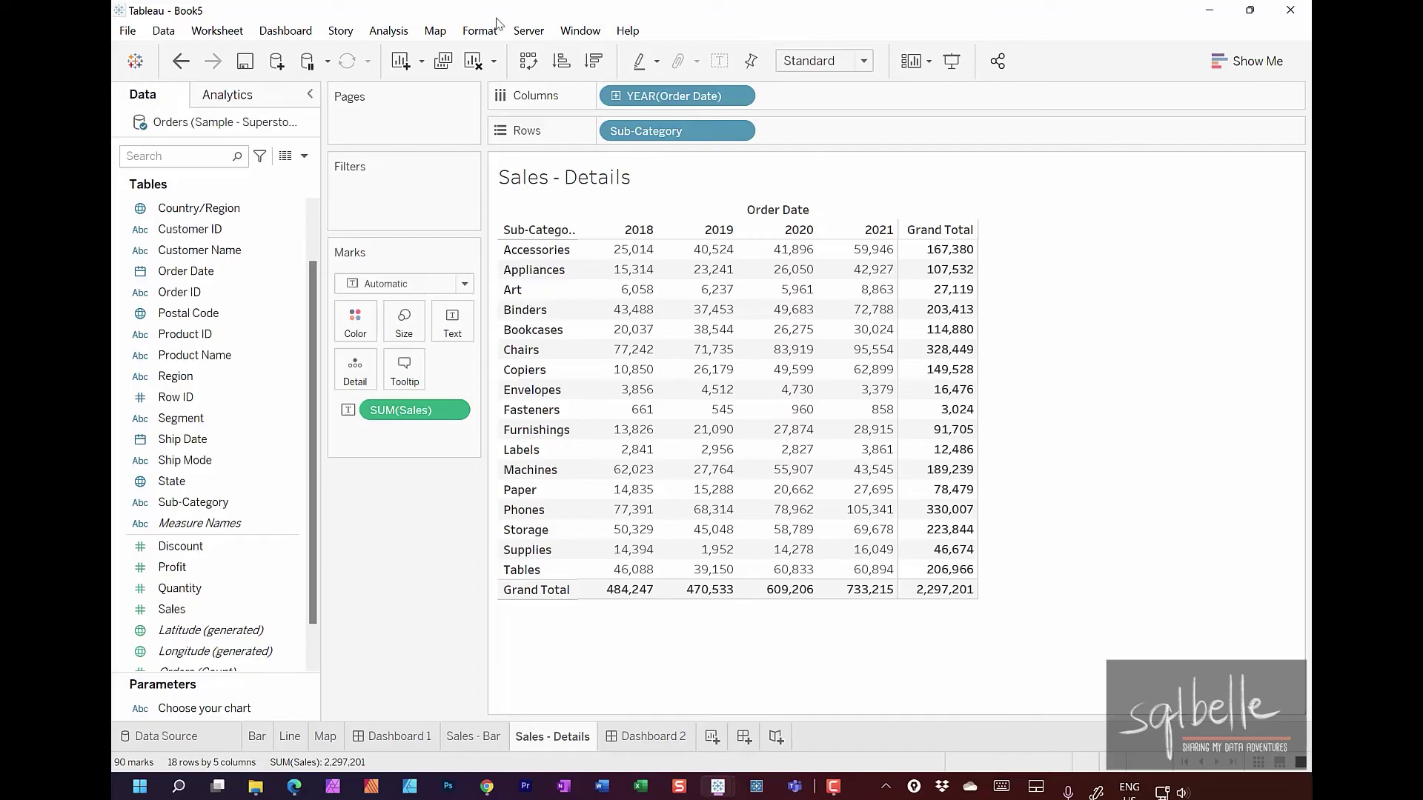
left_click(495, 30)
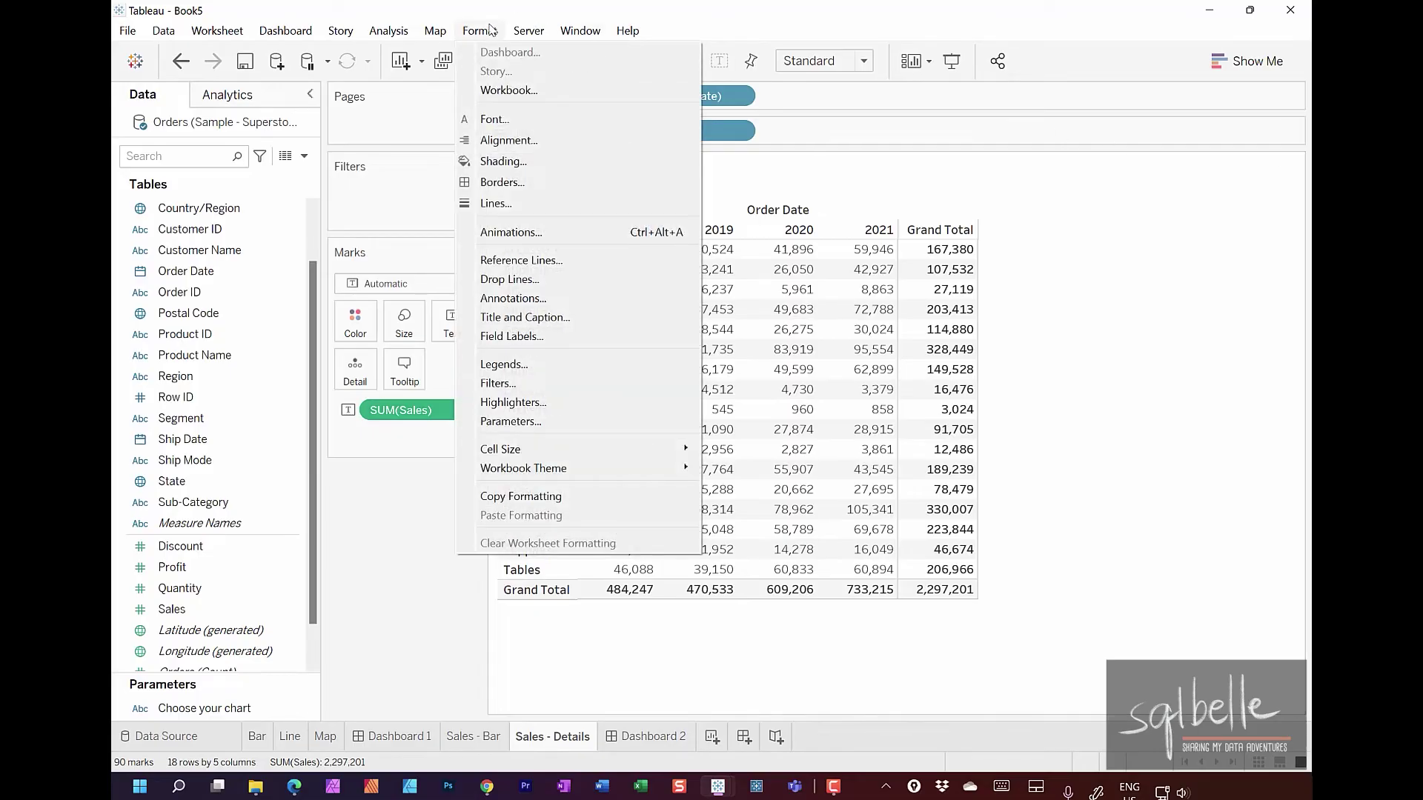
left_click(502, 157)
left_click(247, 216)
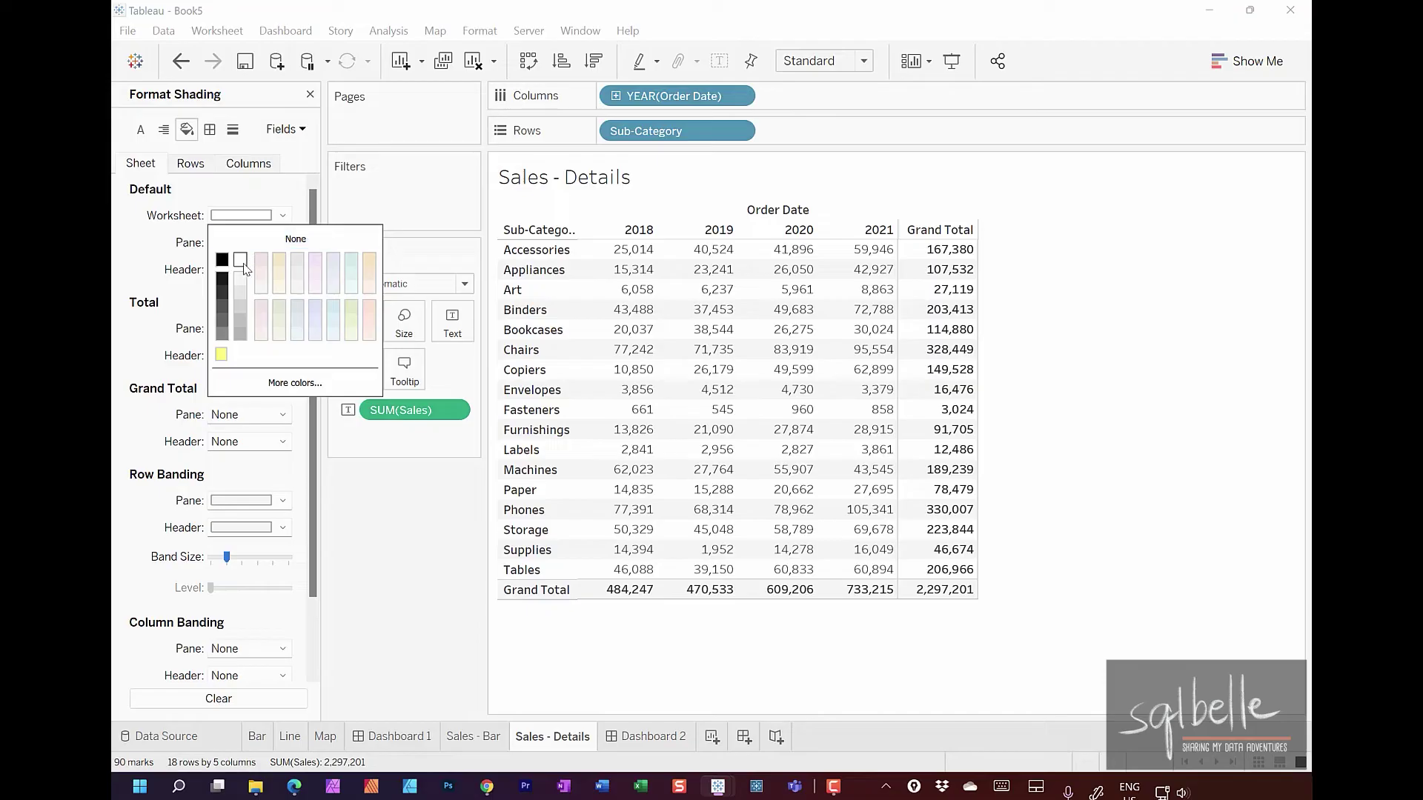
left_click(244, 265)
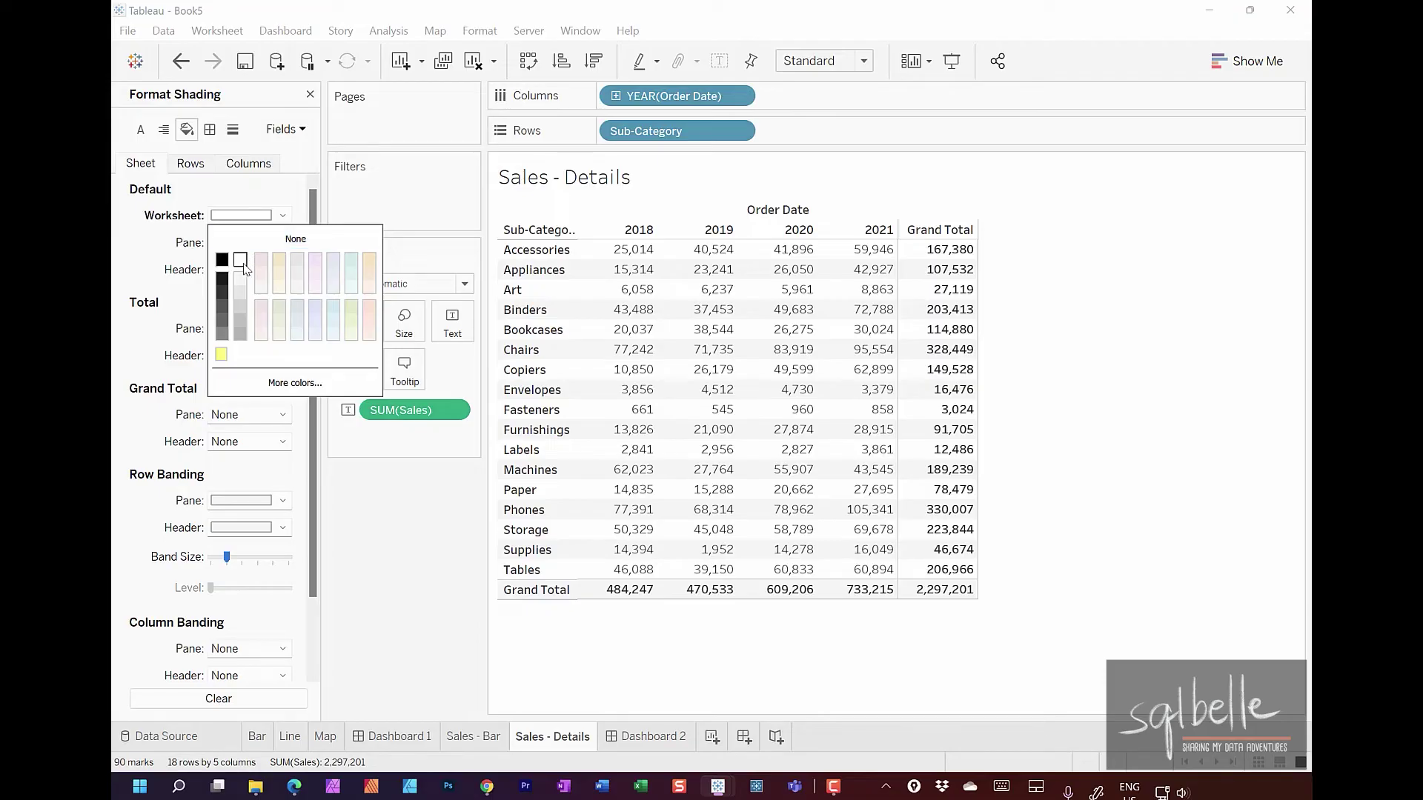
left_click(653, 737)
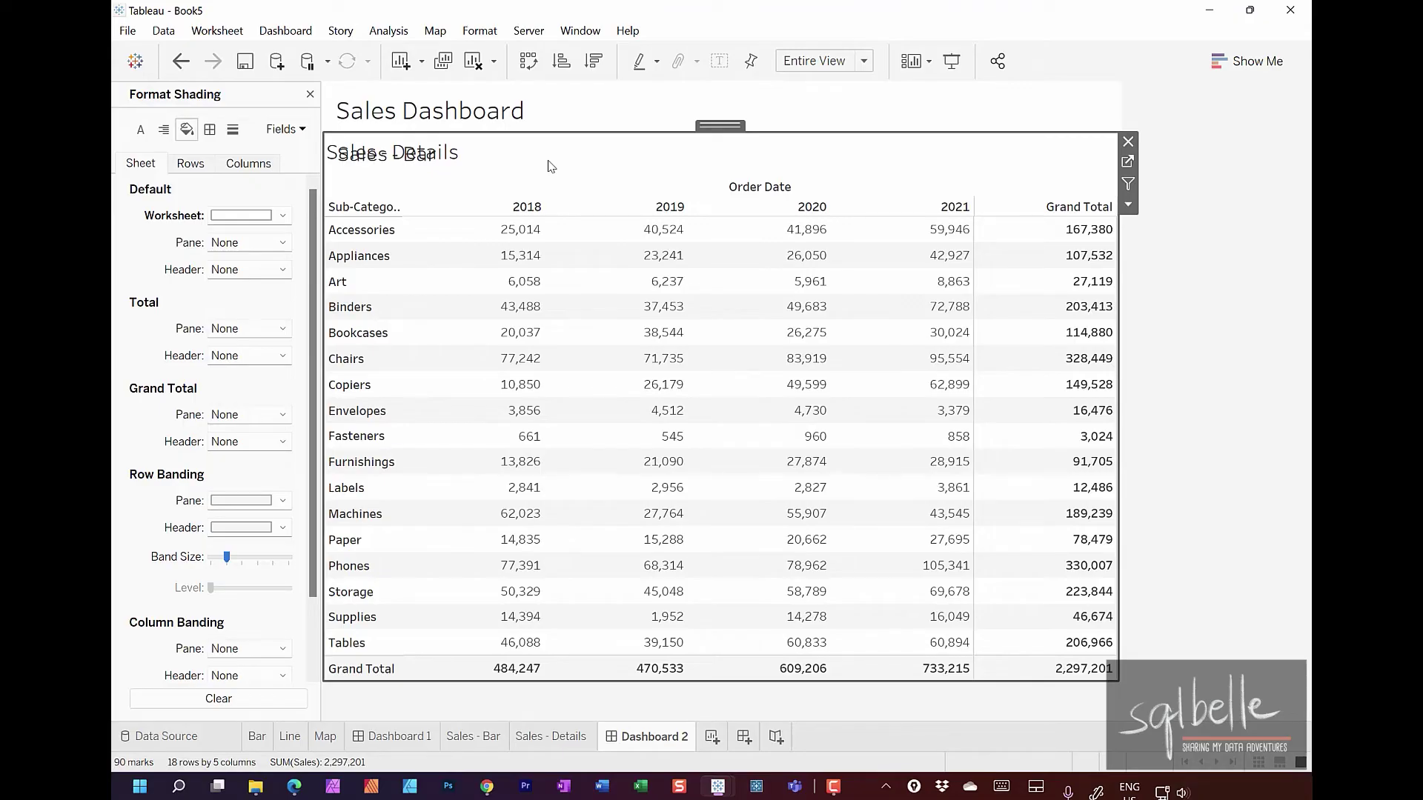
Step: Set the title shading of the floating Sales - Details sheet to white
right_click(448, 153)
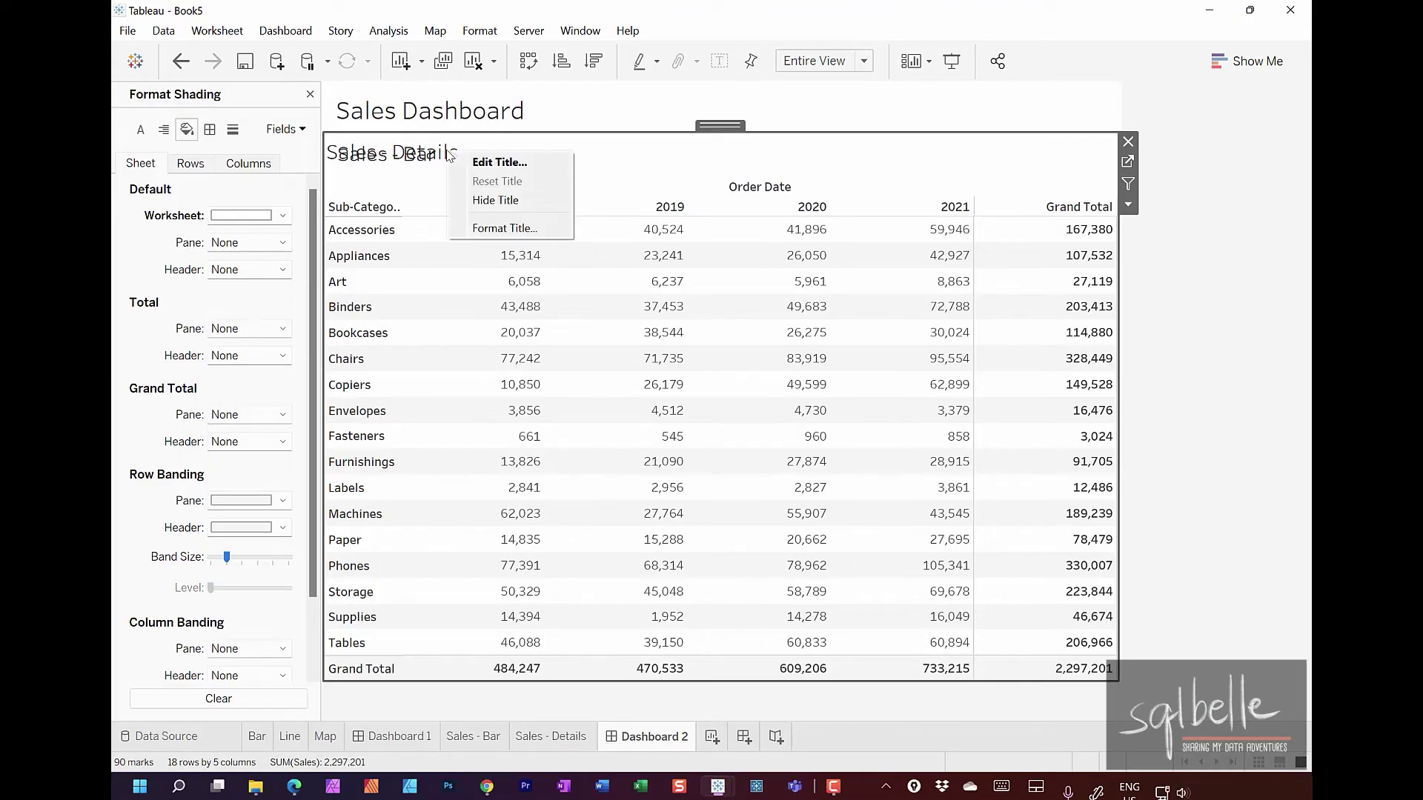
left_click(491, 230)
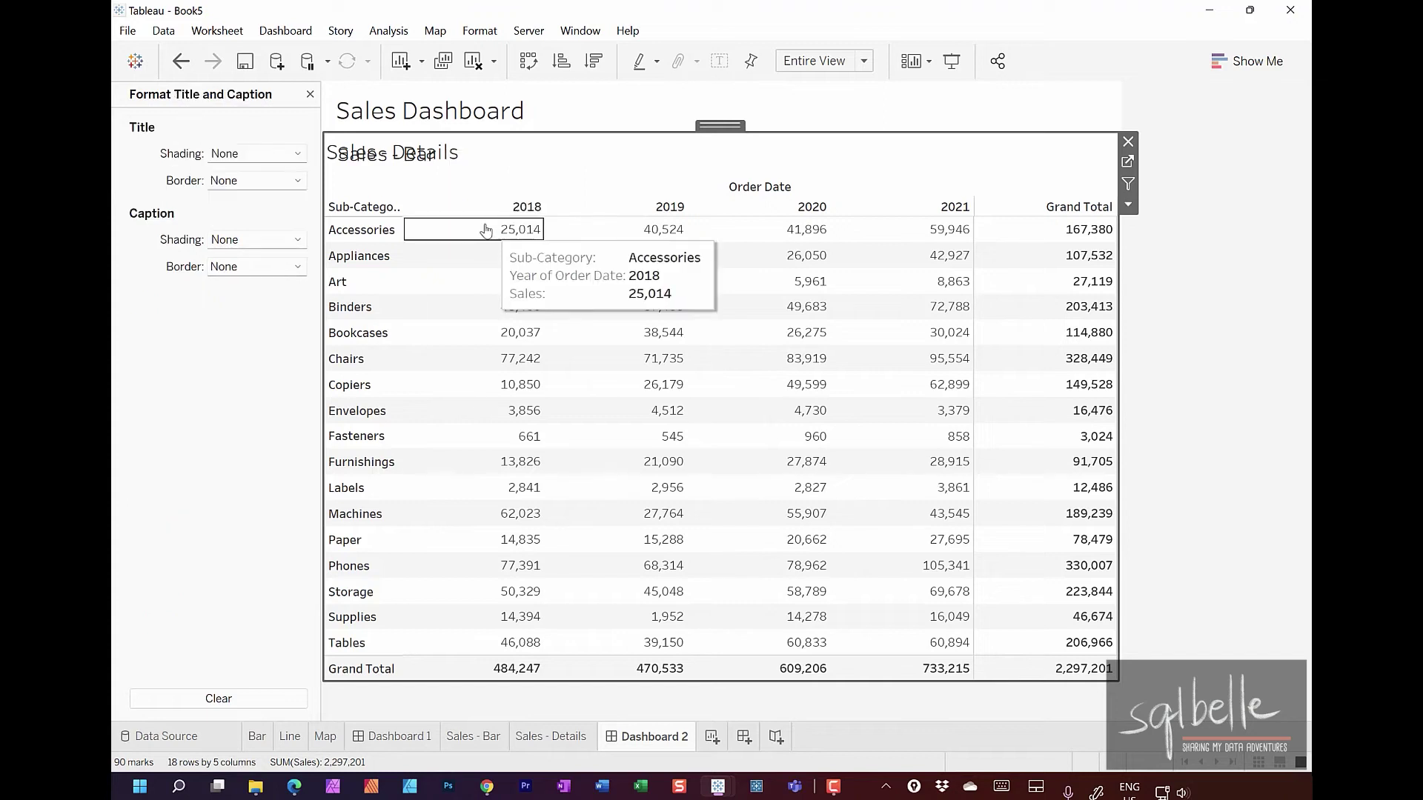
left_click(239, 162)
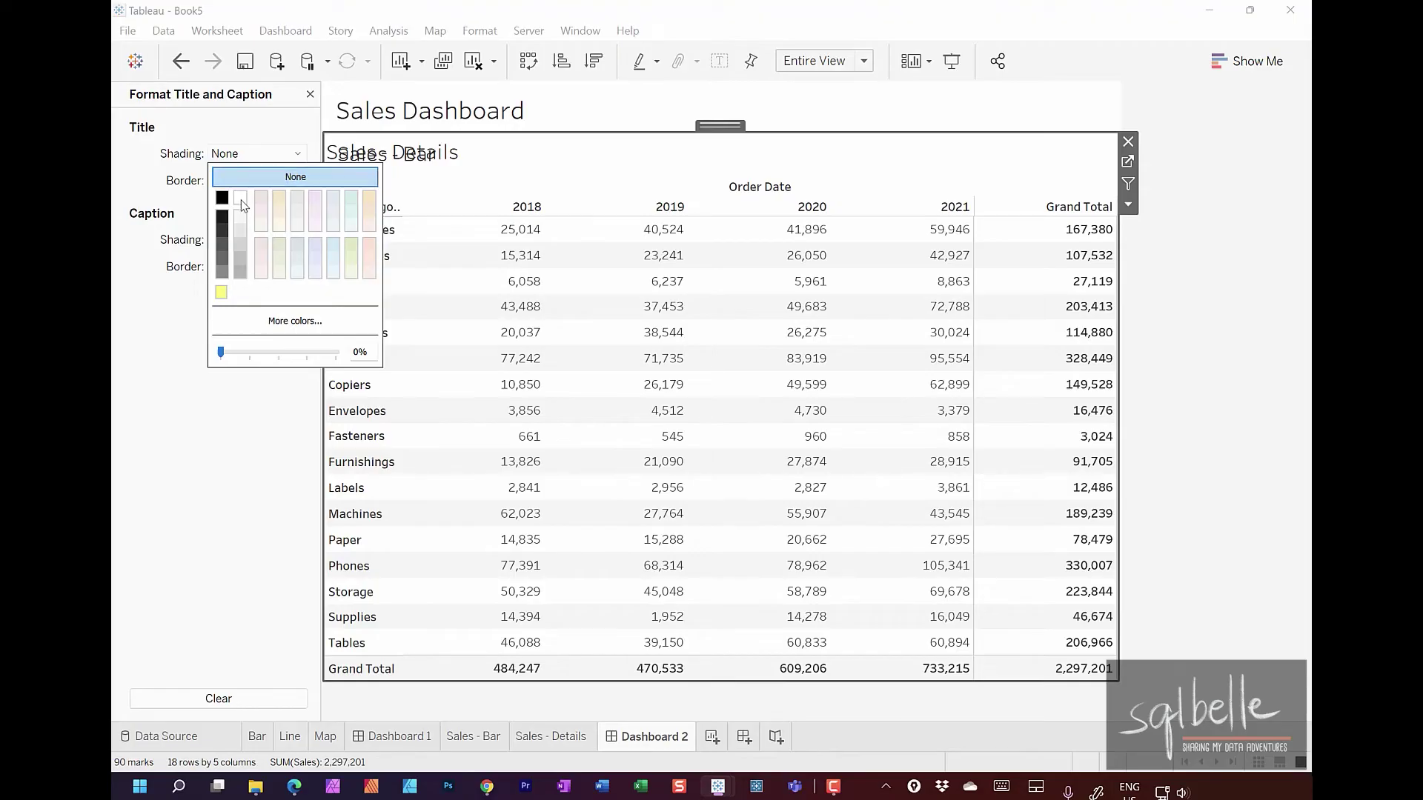
left_click(241, 198)
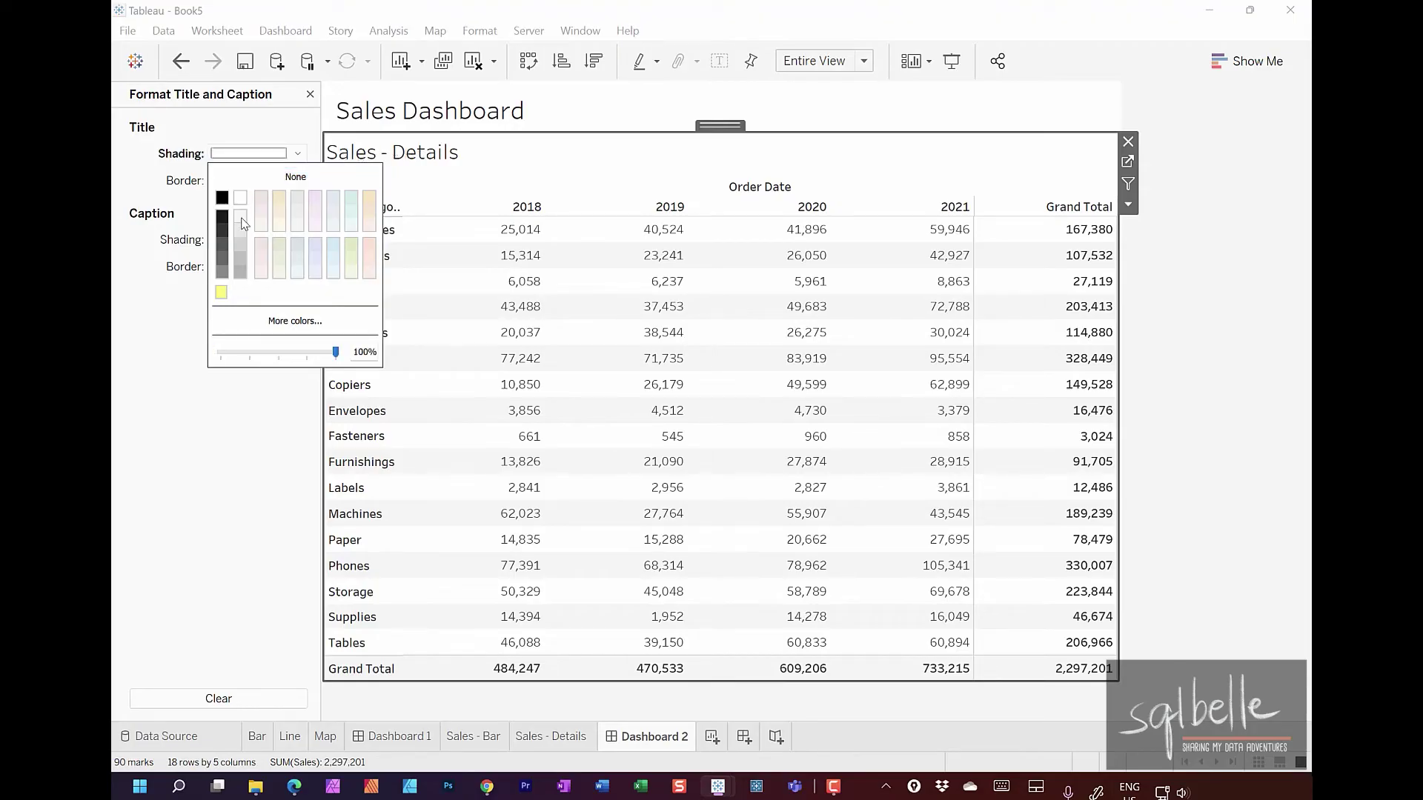
left_click(210, 455)
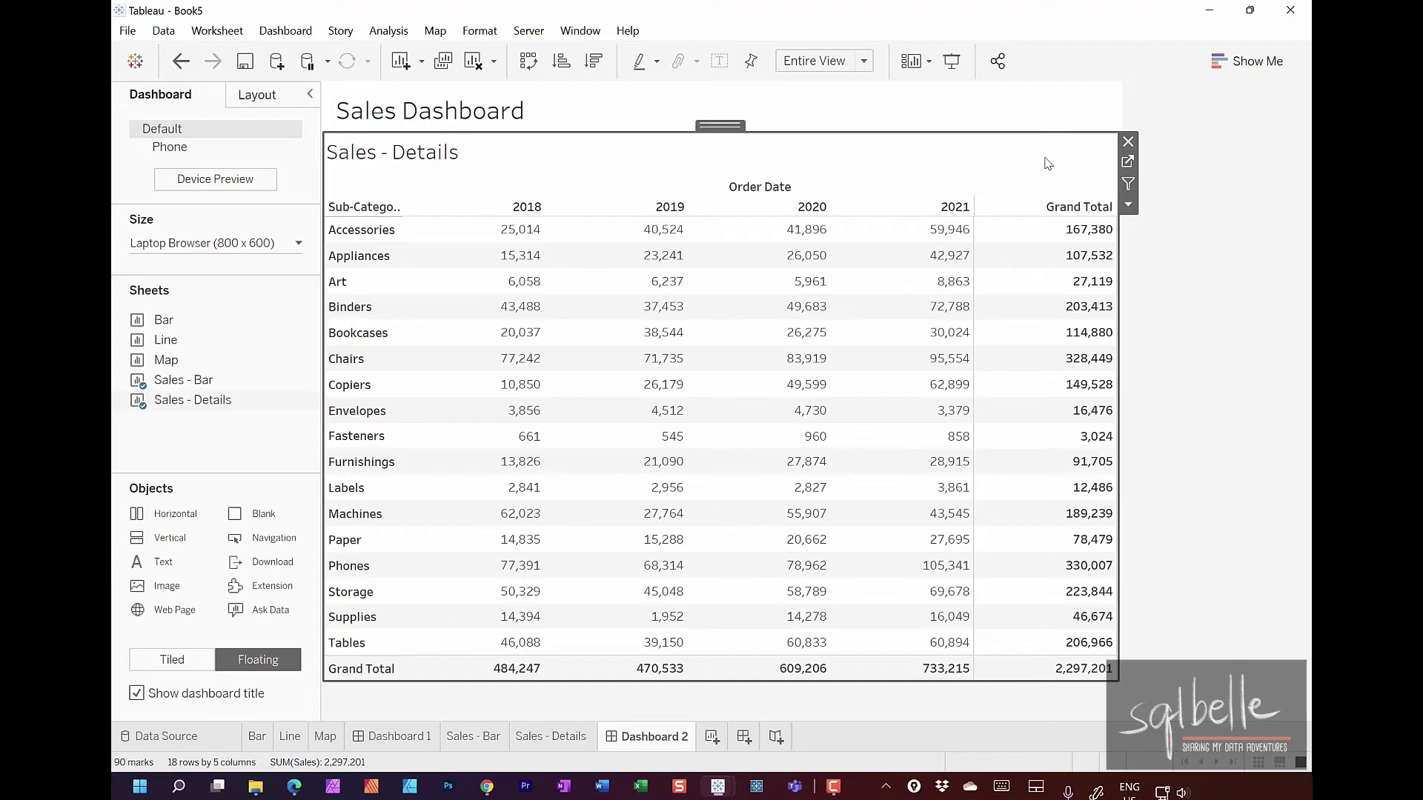
Step: Add a show/hide button for the Sales - Details sheet and place it in the dashboard's title row
left_click(1127, 206)
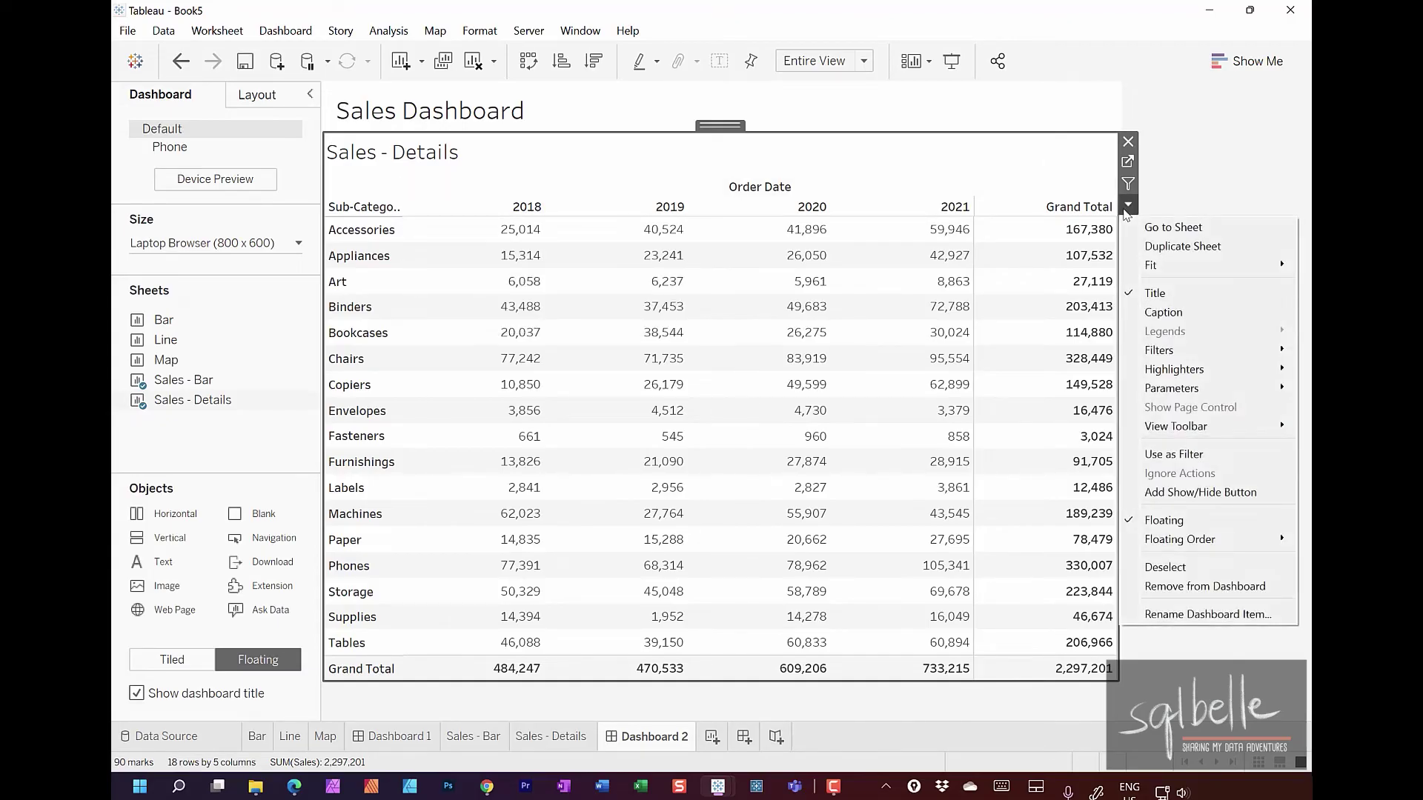
left_click_drag(1230, 482, 1149, 450)
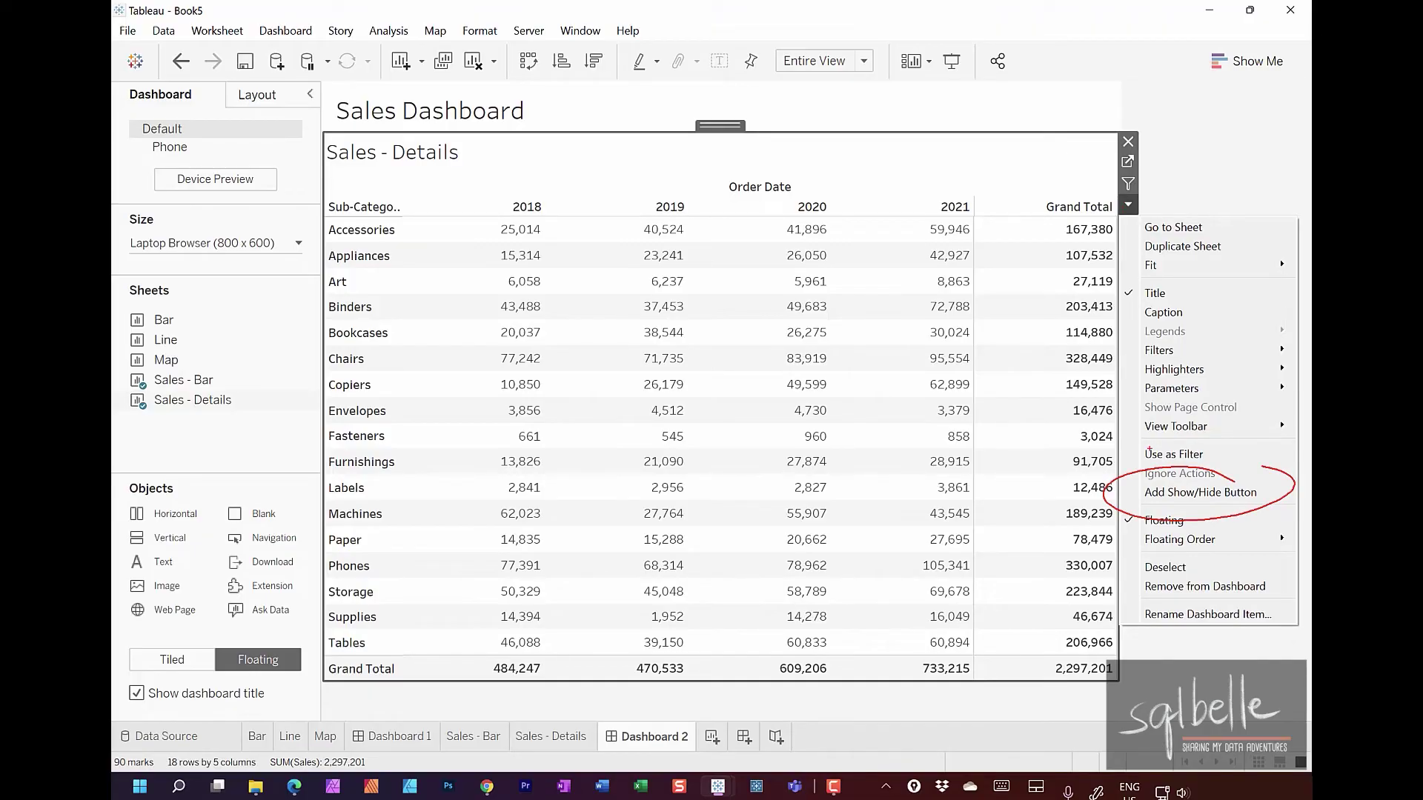
mouse_move(223, 380)
left_mouse_down()
mouse_move(153, 394)
mouse_move(249, 383)
left_mouse_up()
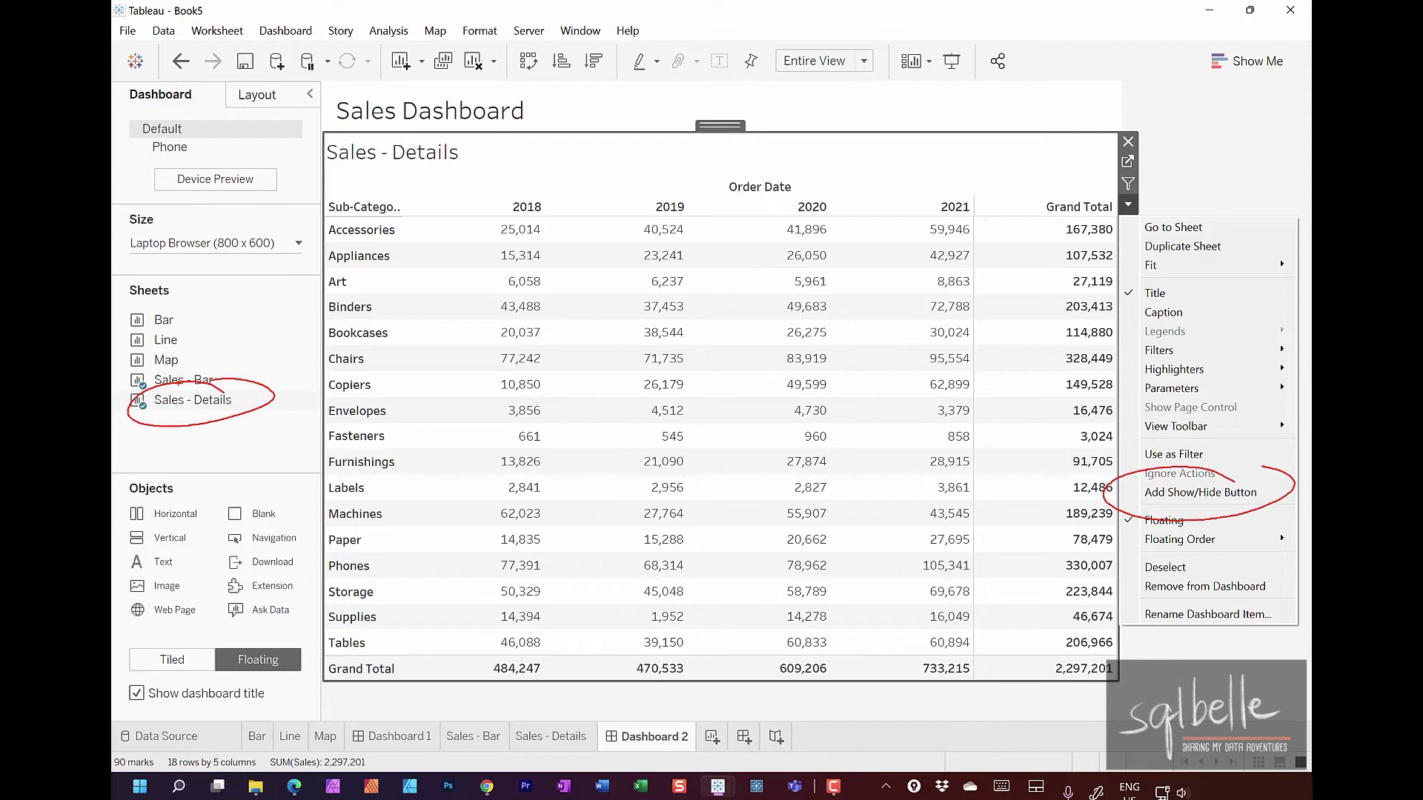
left_click(1129, 206)
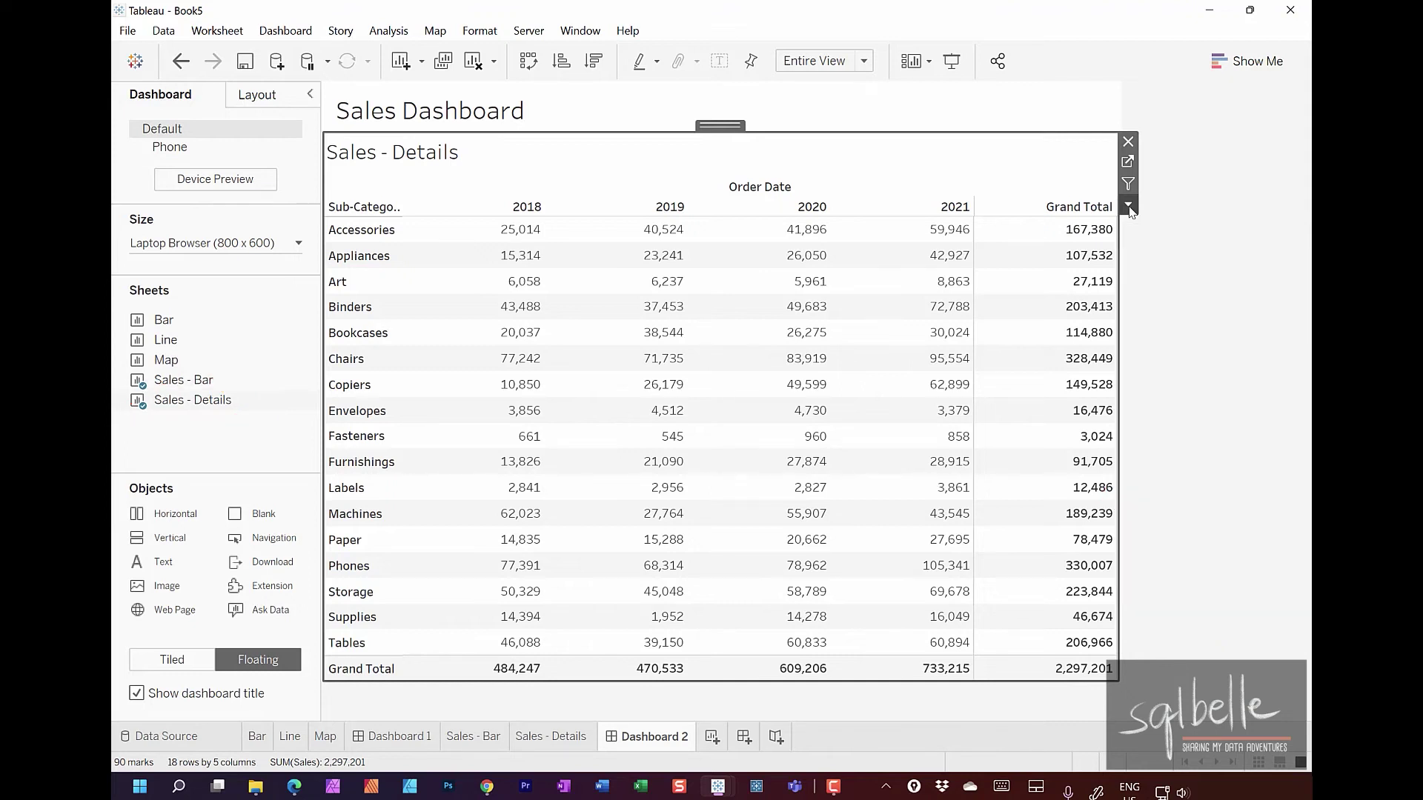
left_click(1128, 208)
left_click(1171, 494)
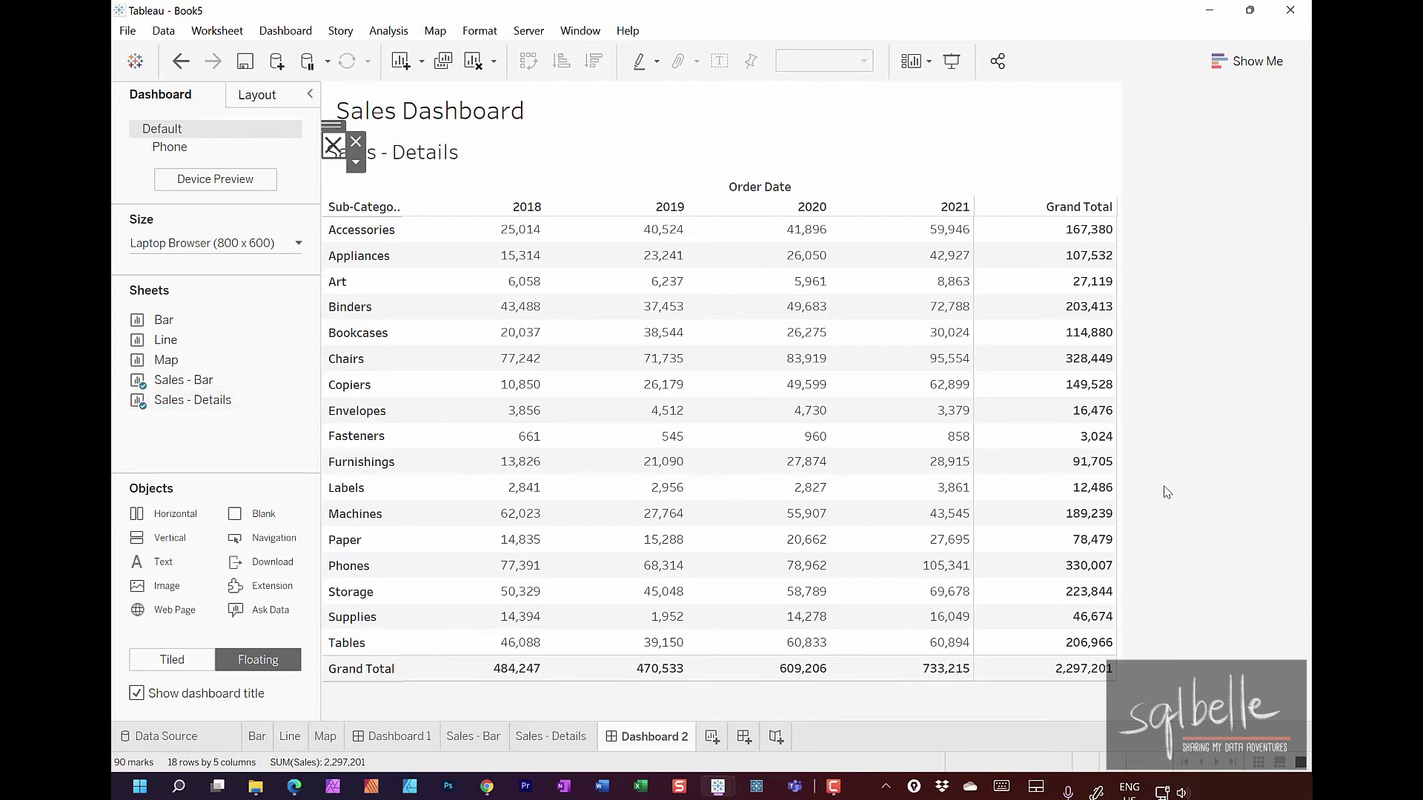
left_click_drag(335, 143, 927, 95)
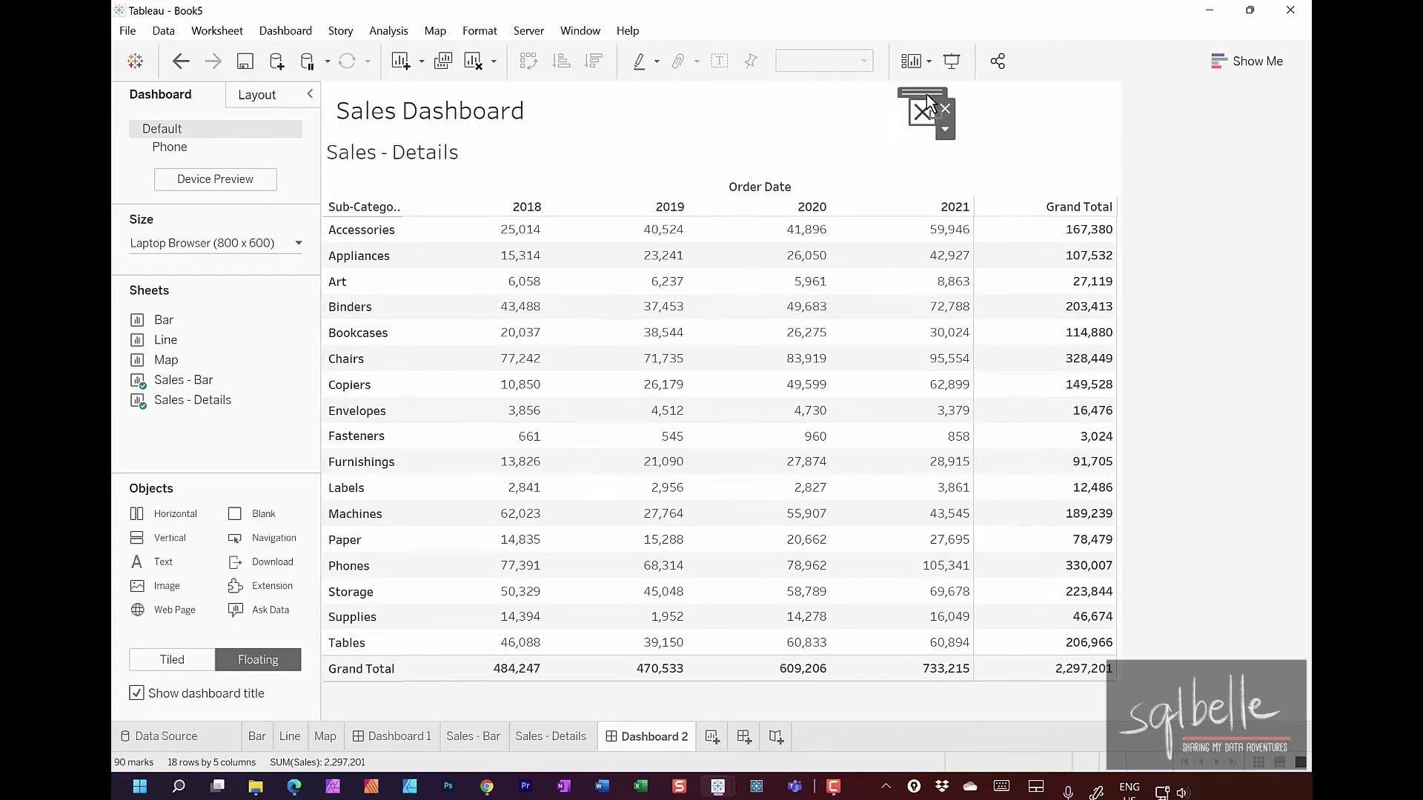
Step: Edit the show/hide button and set its style to Text Button
left_click(945, 132)
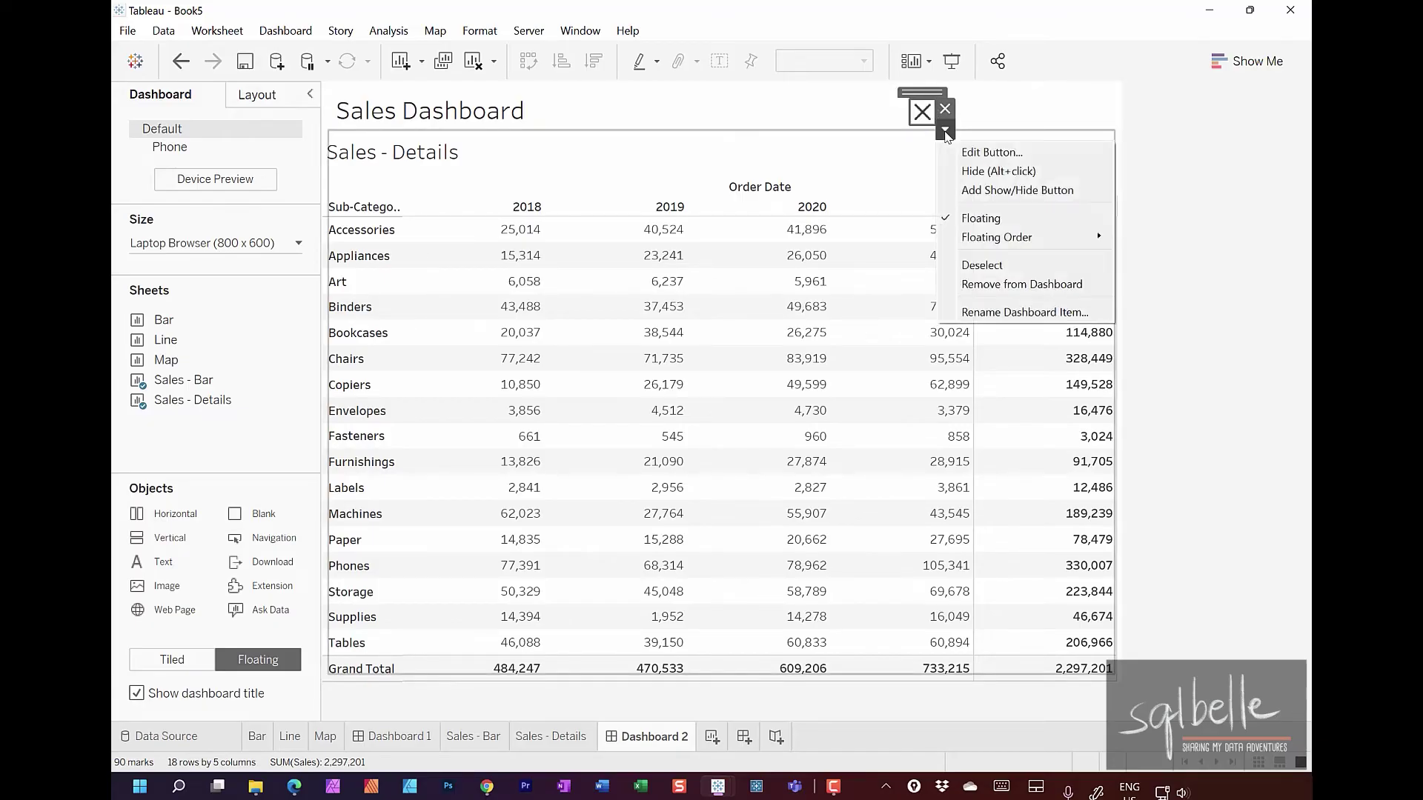
left_click(971, 153)
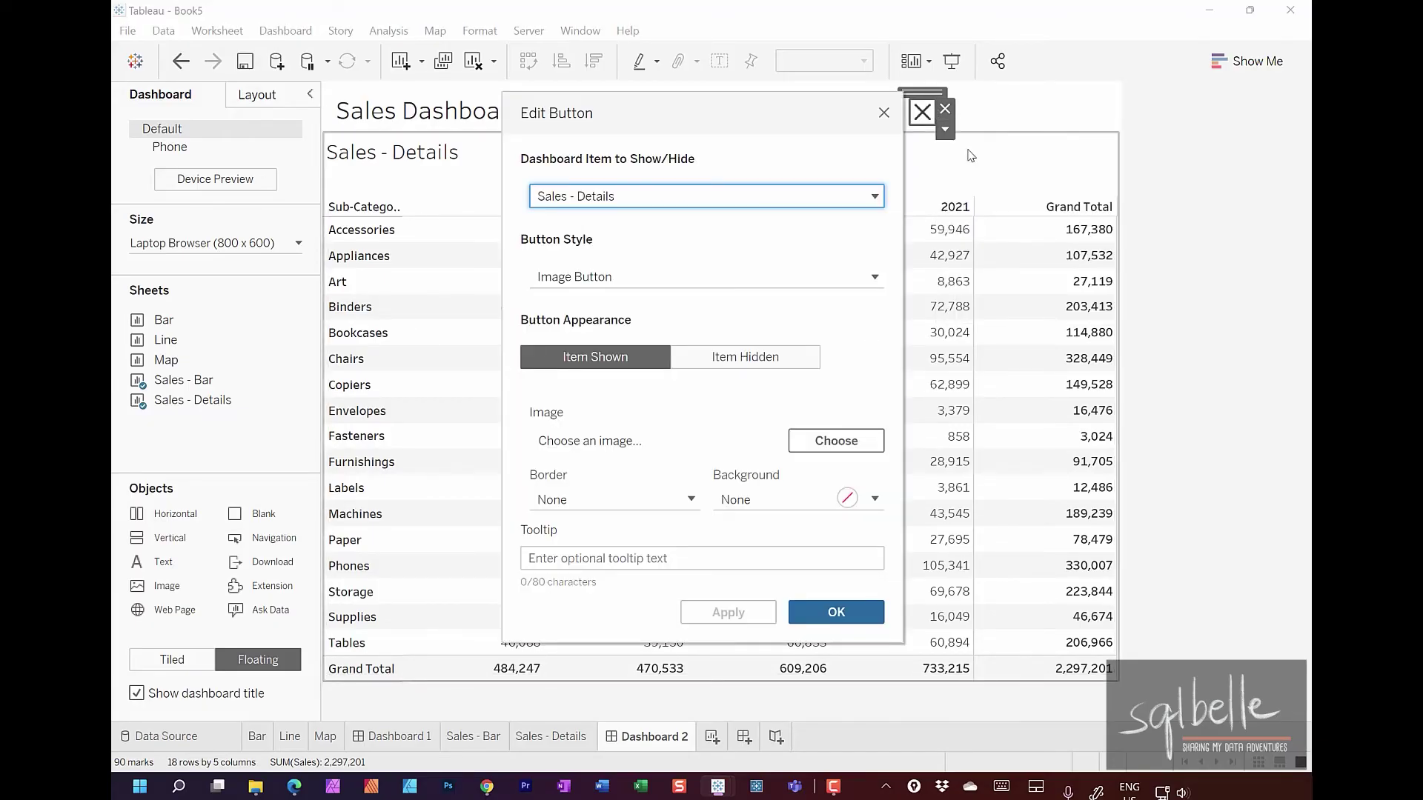
left_click(705, 281)
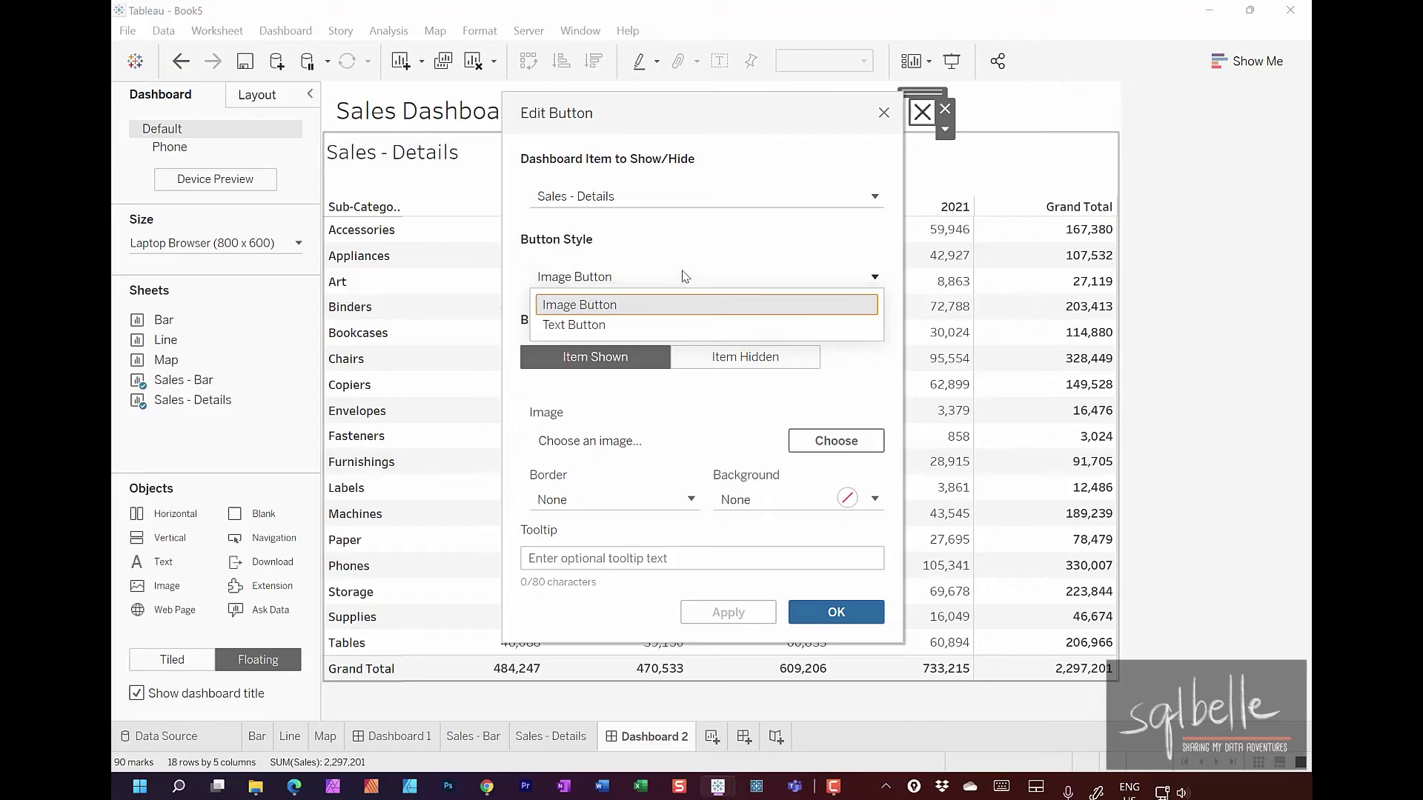
left_click(561, 329)
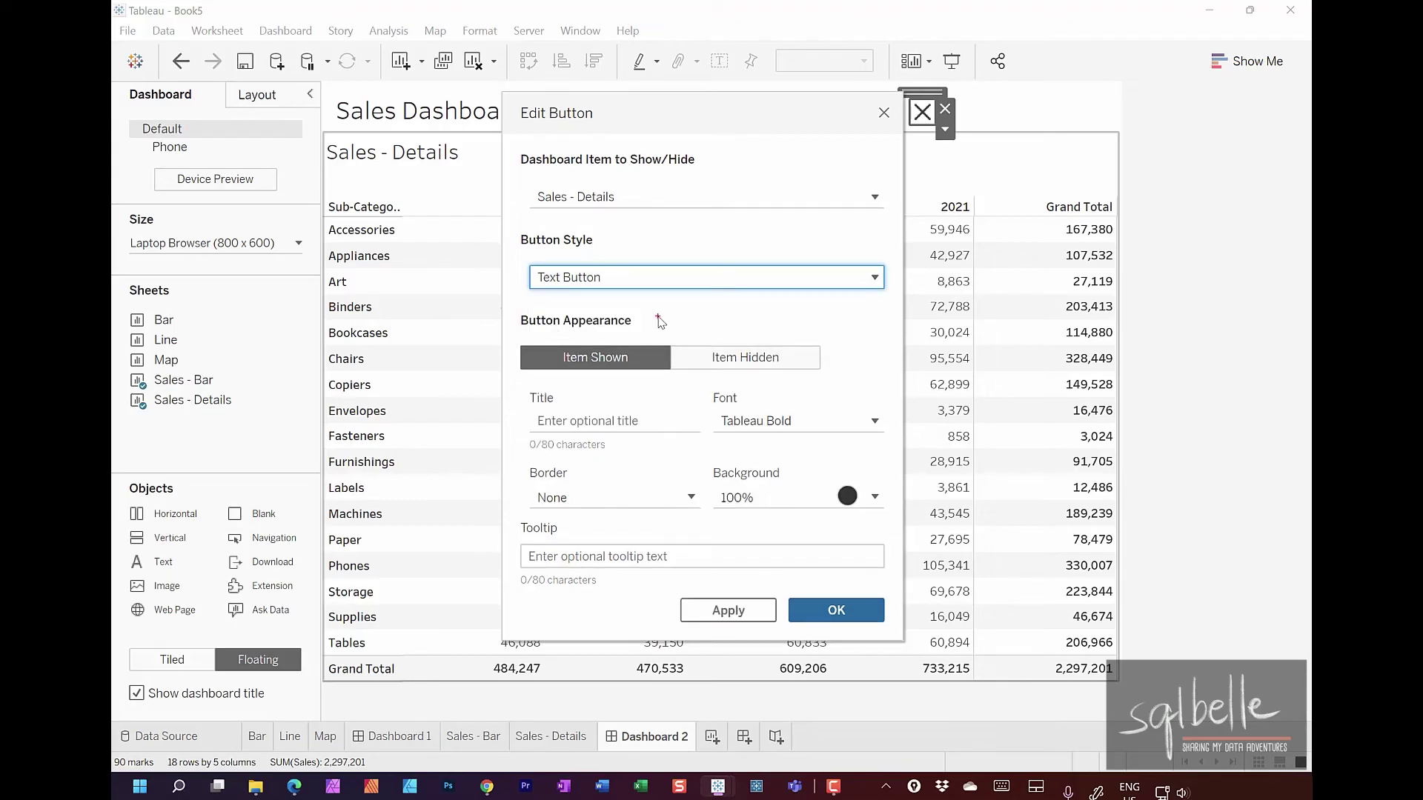
mouse_move(623, 401)
left_mouse_down()
mouse_move(631, 449)
mouse_move(642, 404)
left_mouse_up()
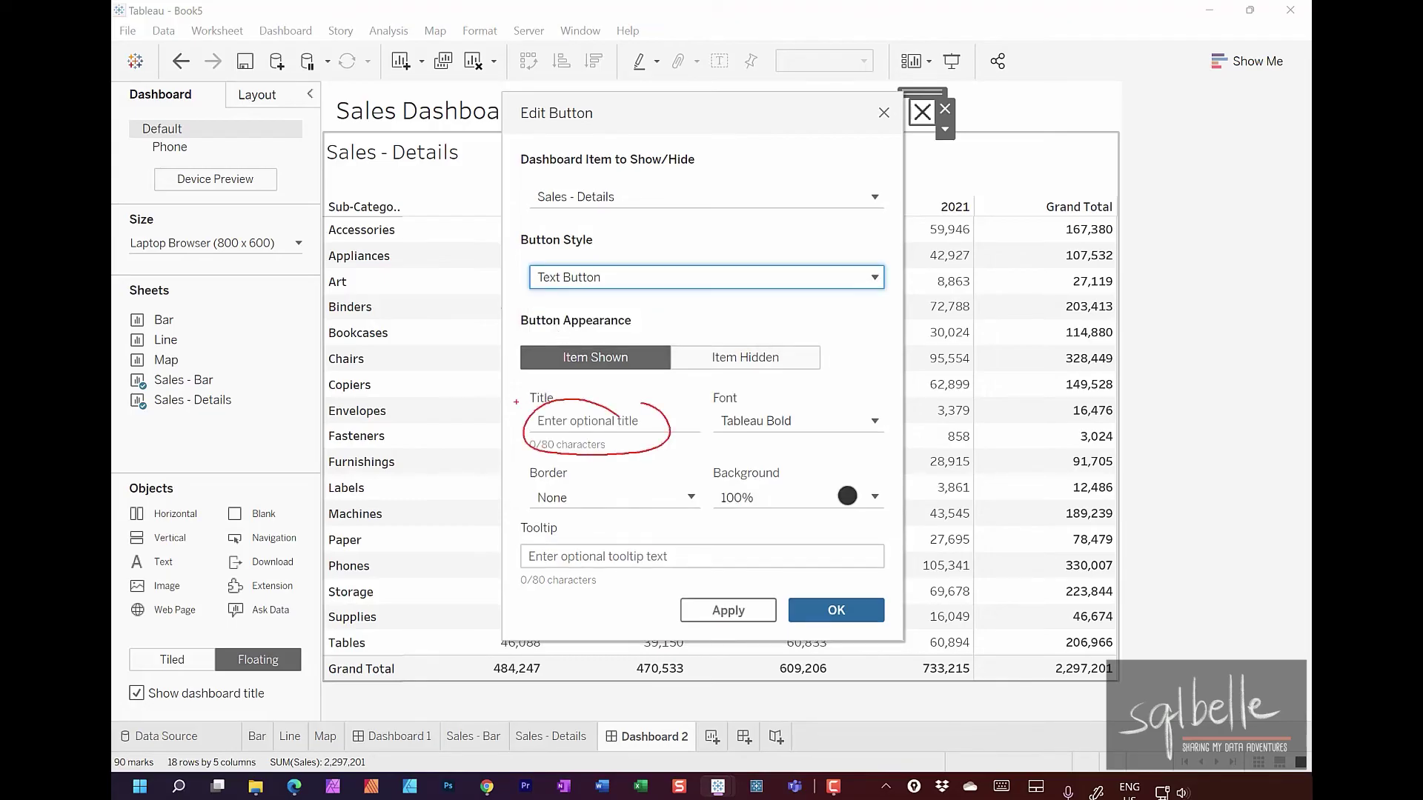
mouse_move(505, 429)
left_mouse_down()
mouse_move(541, 373)
mouse_move(531, 387)
left_mouse_up()
left_click_drag(627, 179, 632, 178)
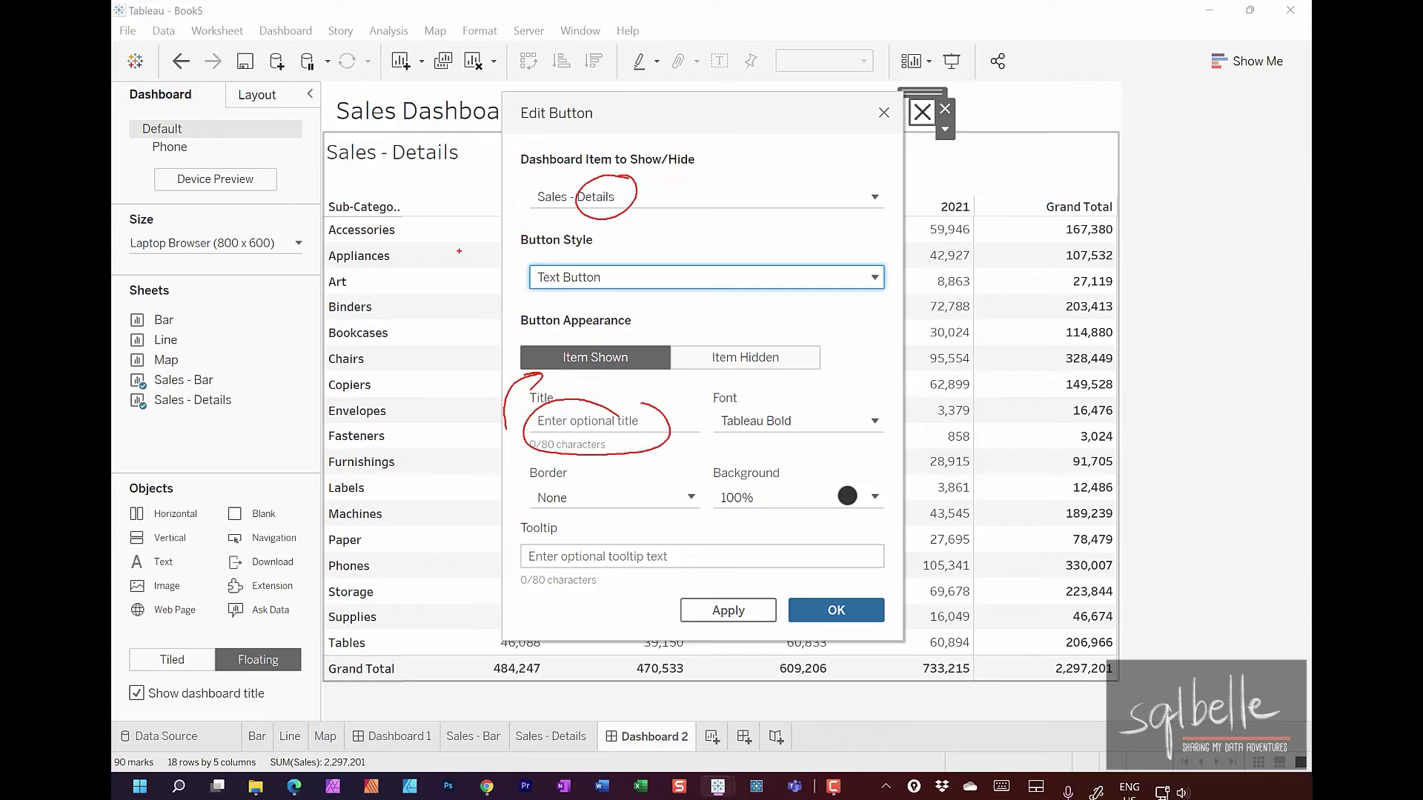
key("Escape")
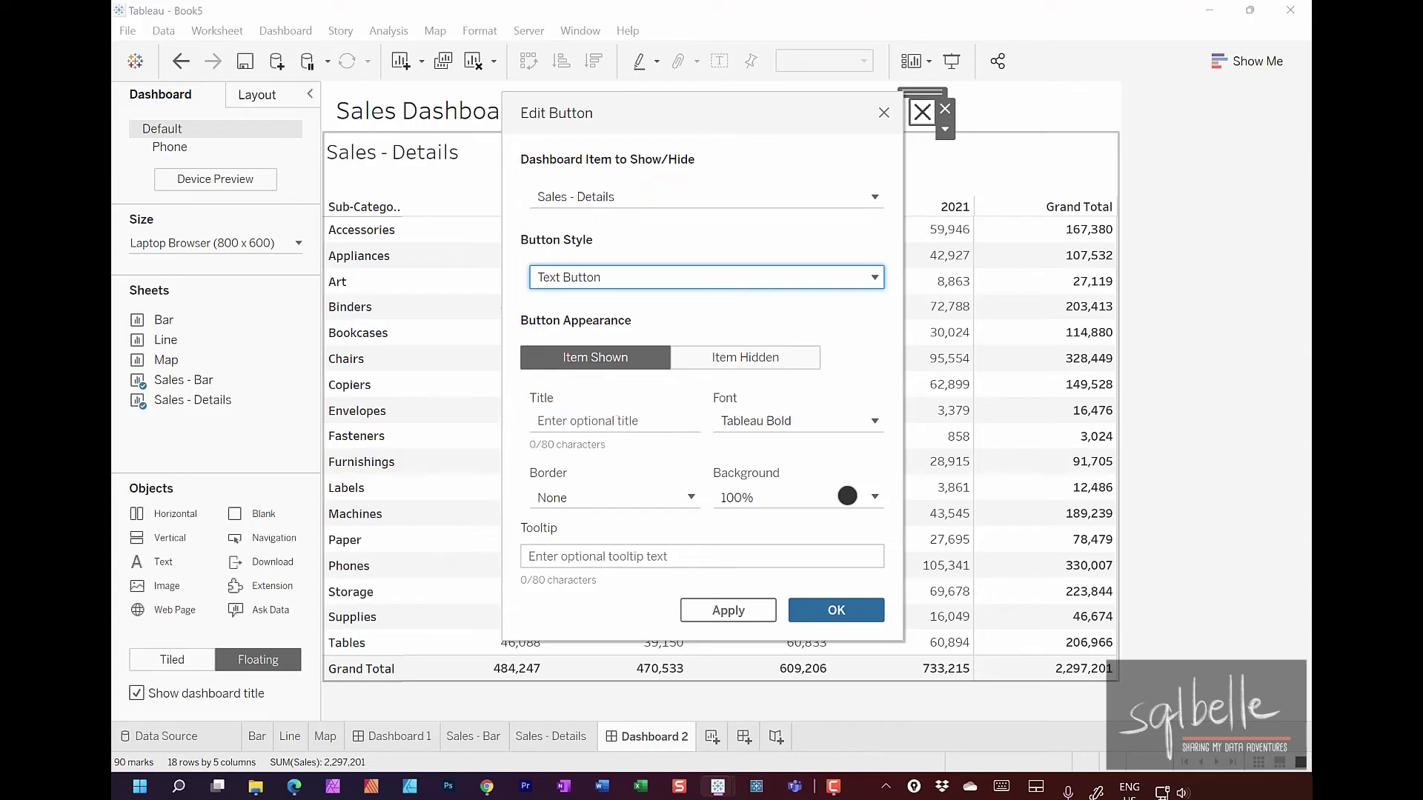
Step: Title the button Hide Details for the item-shown state and Show Details for the item-hidden state
left_click(574, 420)
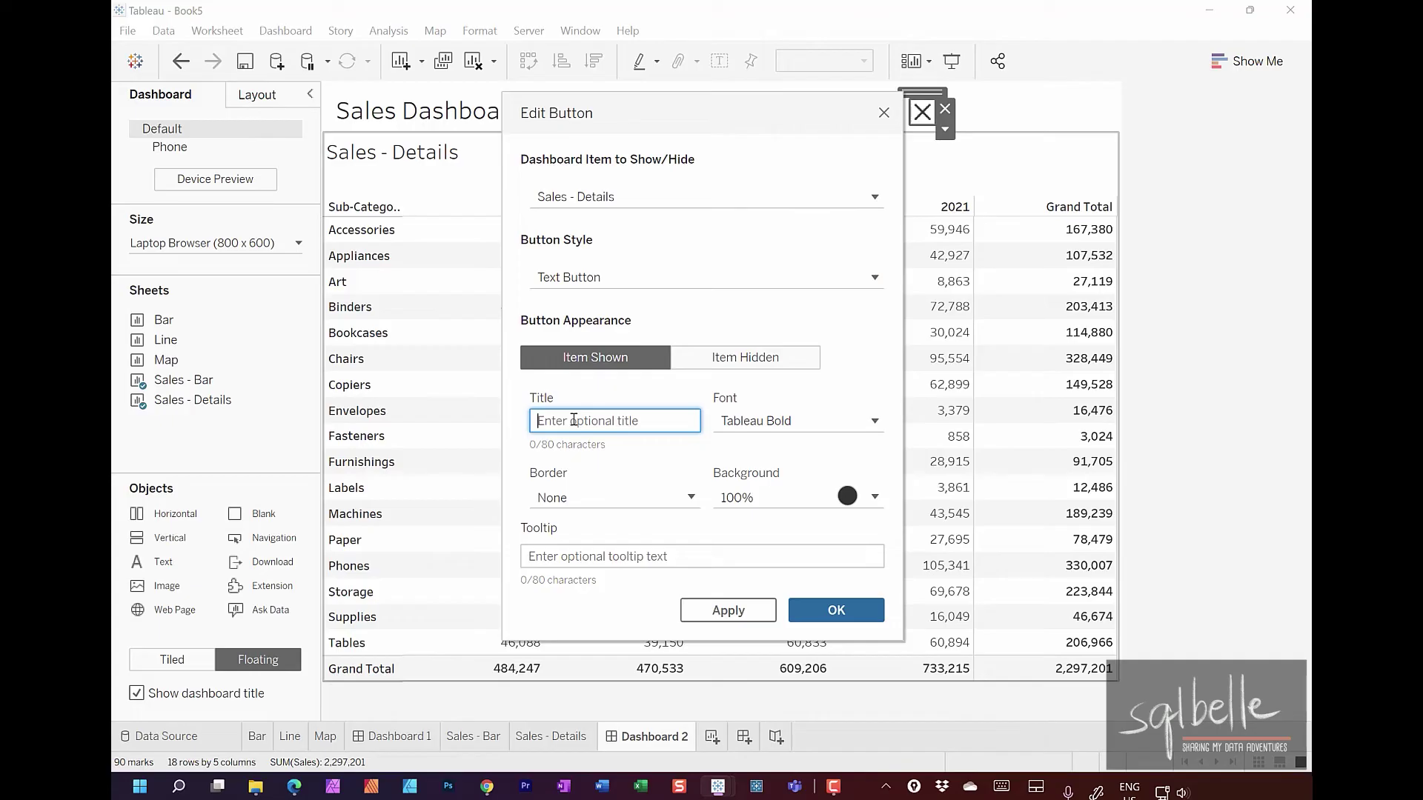
type("Hide Details")
left_click(636, 360)
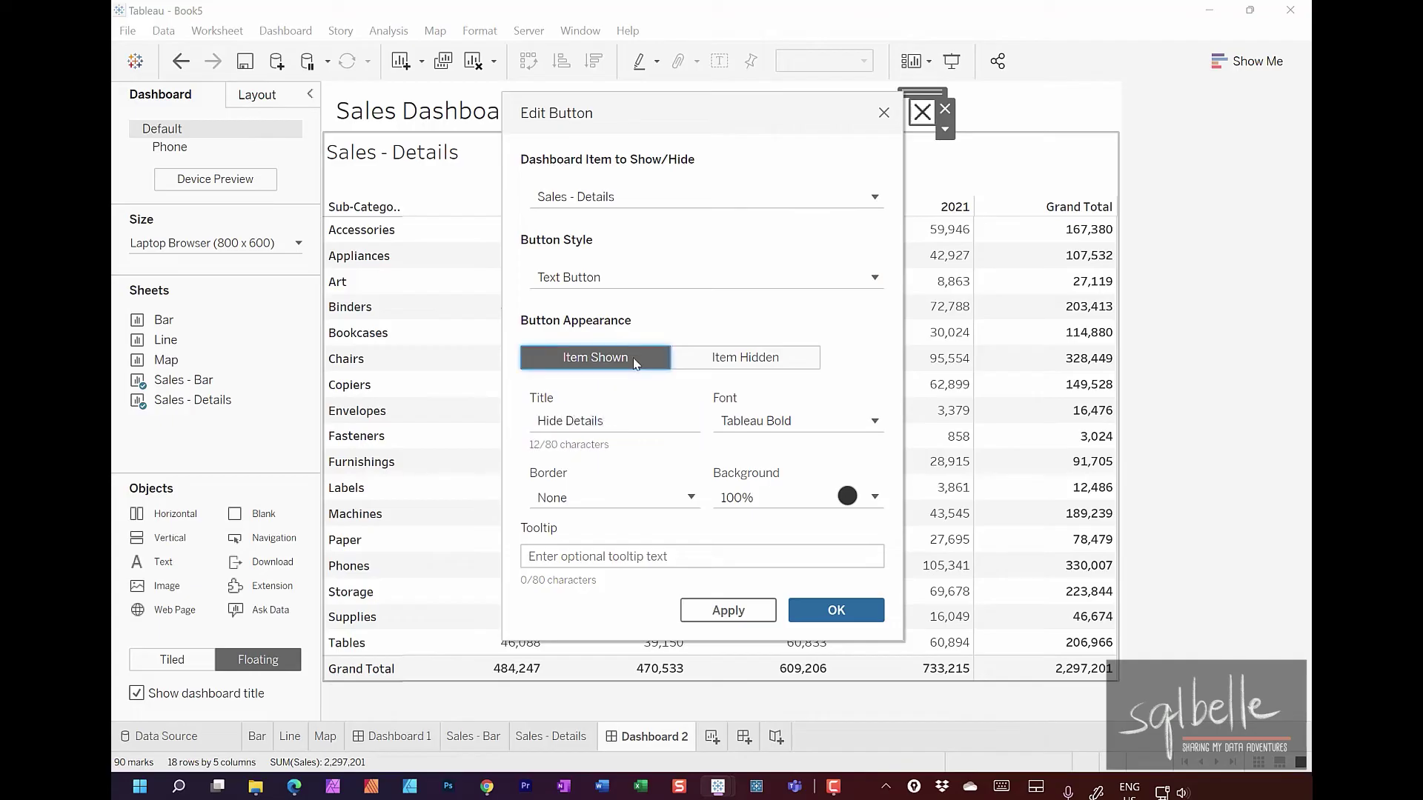
left_click(726, 359)
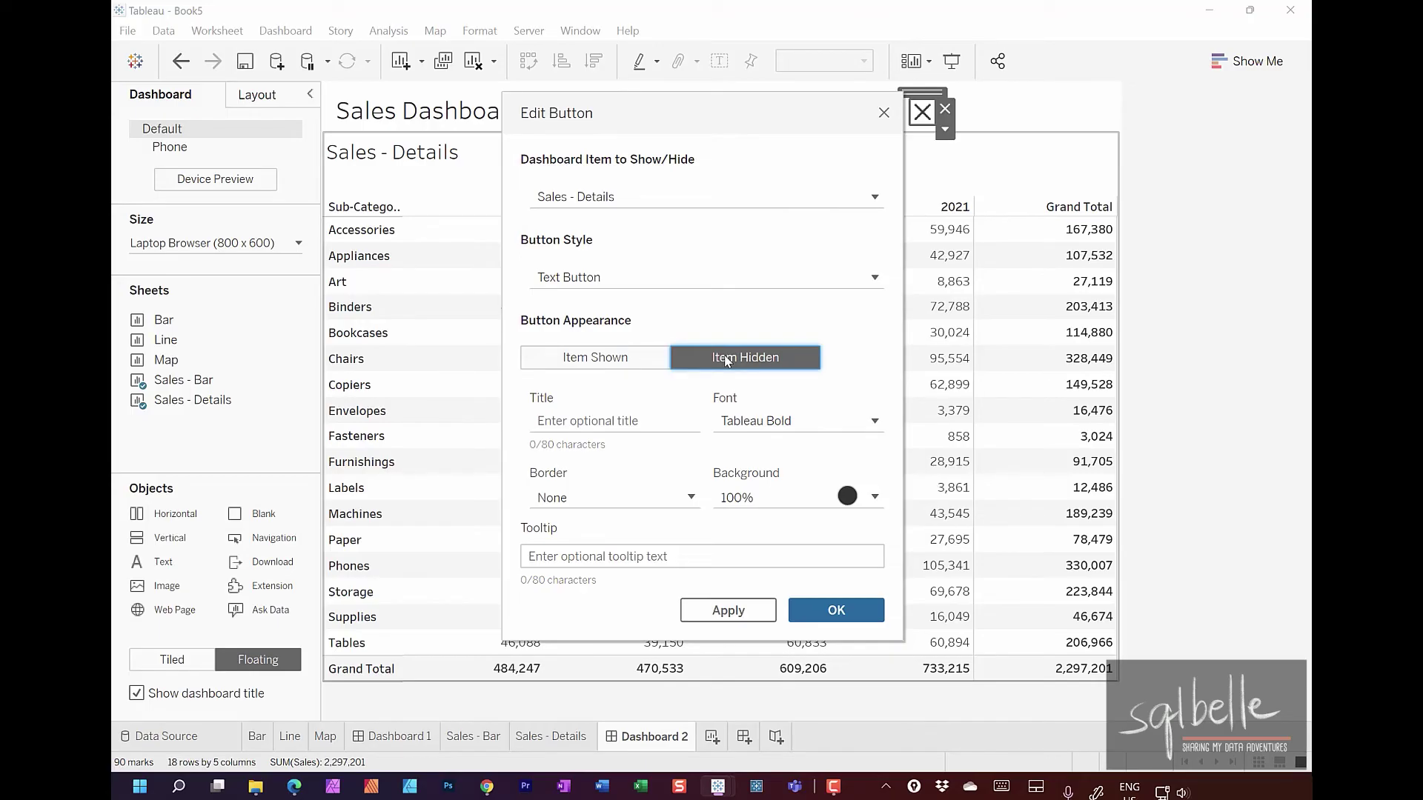
left_click(603, 429)
type("Sh")
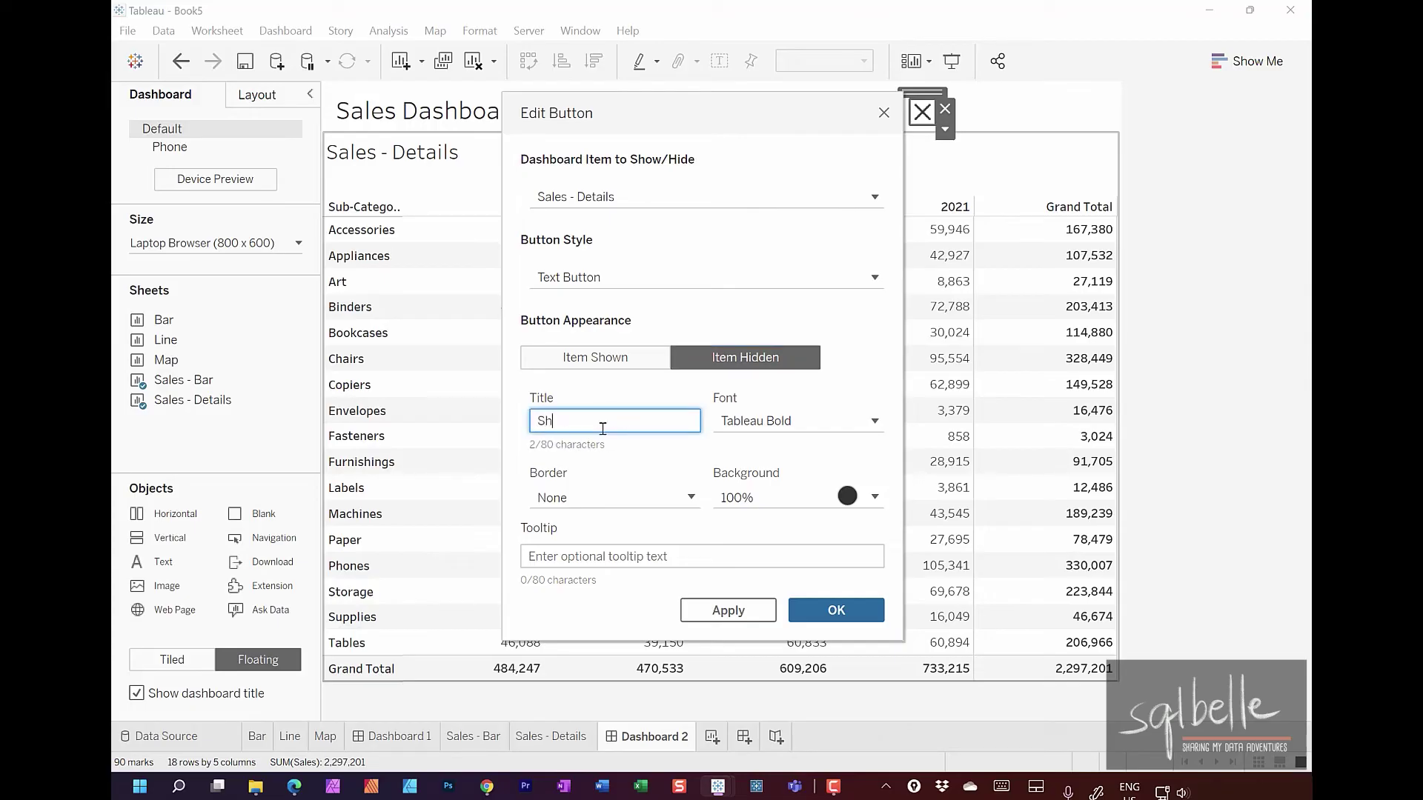
type("ow Details")
left_click(836, 610)
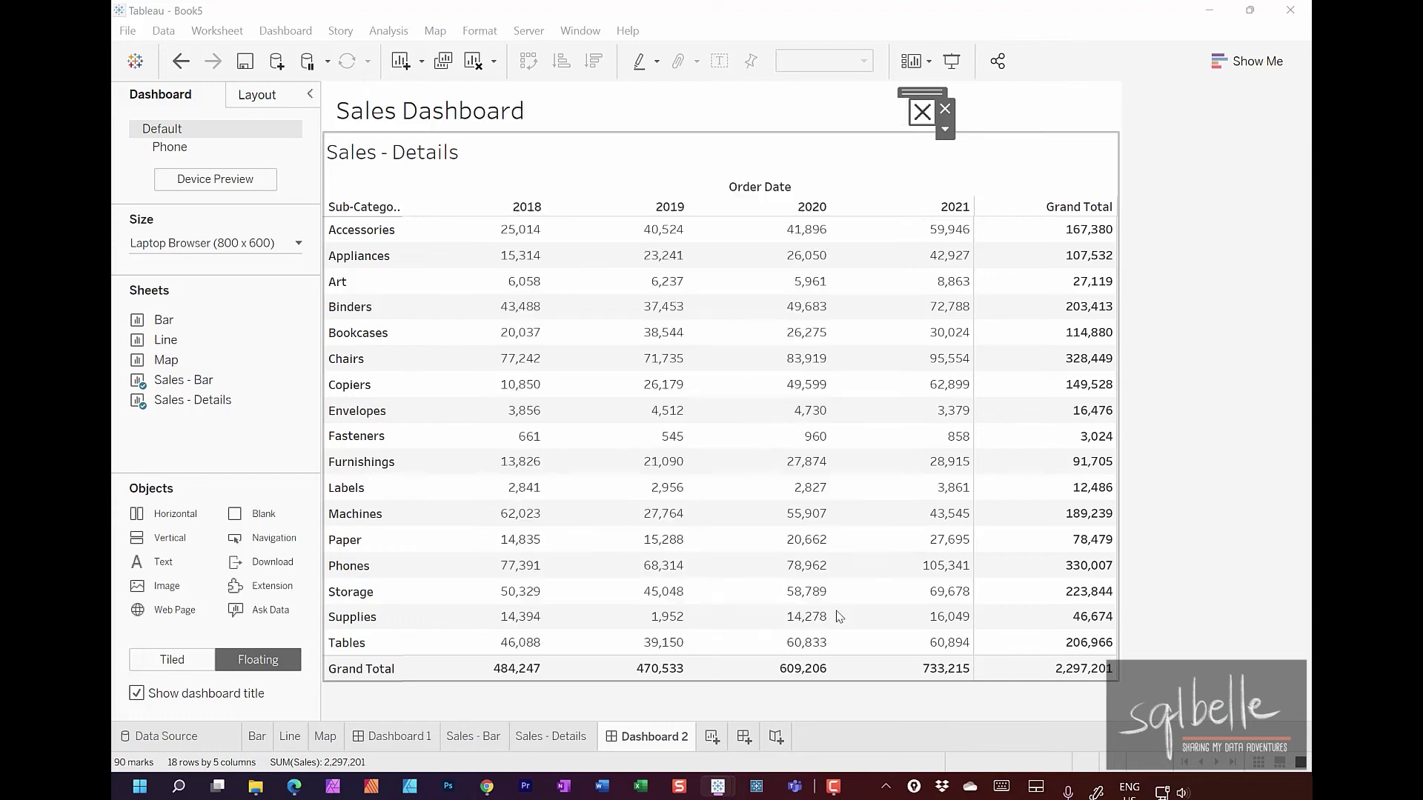
Step: Enlarge the Hide Details button and align it with the right end of the dashboard's title row
left_click_drag(911, 117, 767, 132)
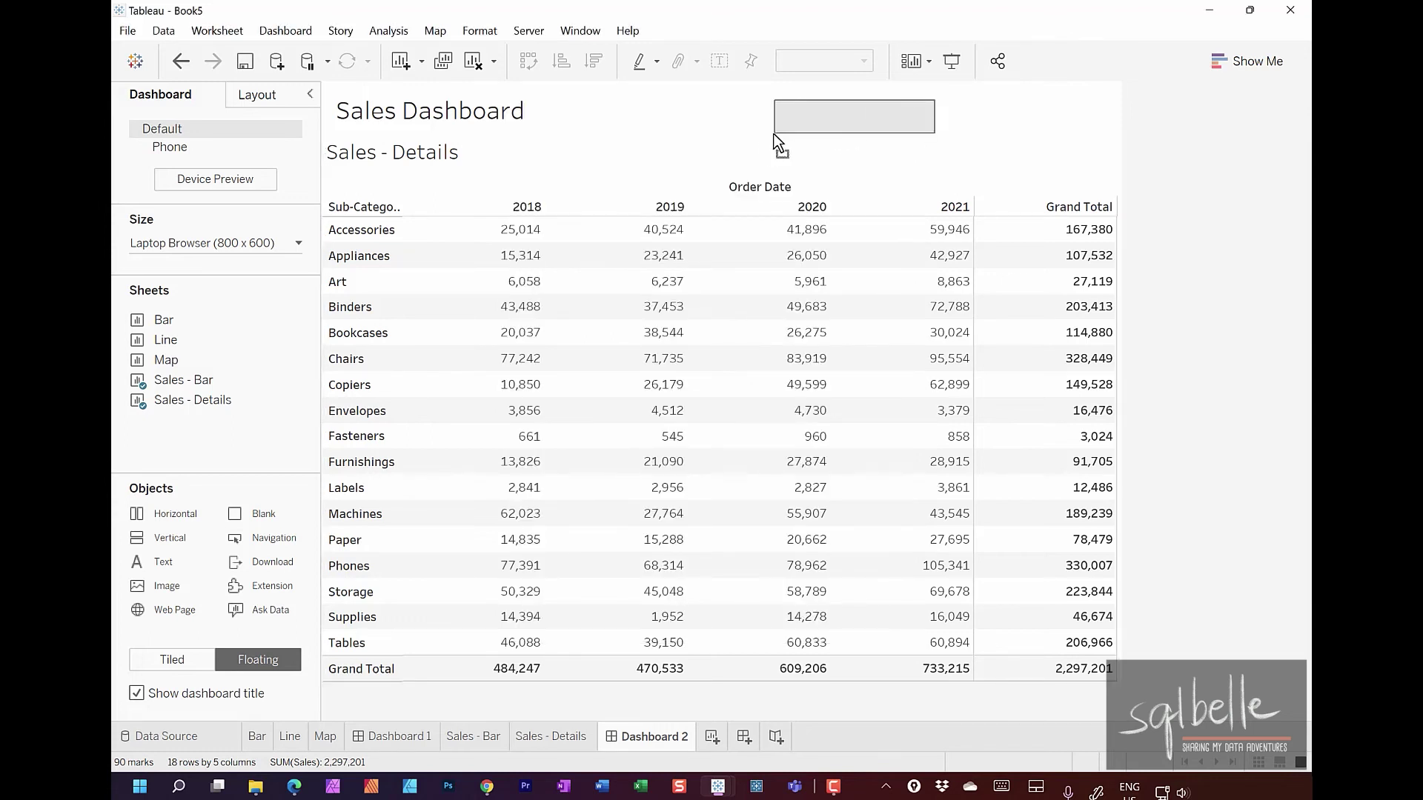
left_click_drag(851, 91, 1028, 87)
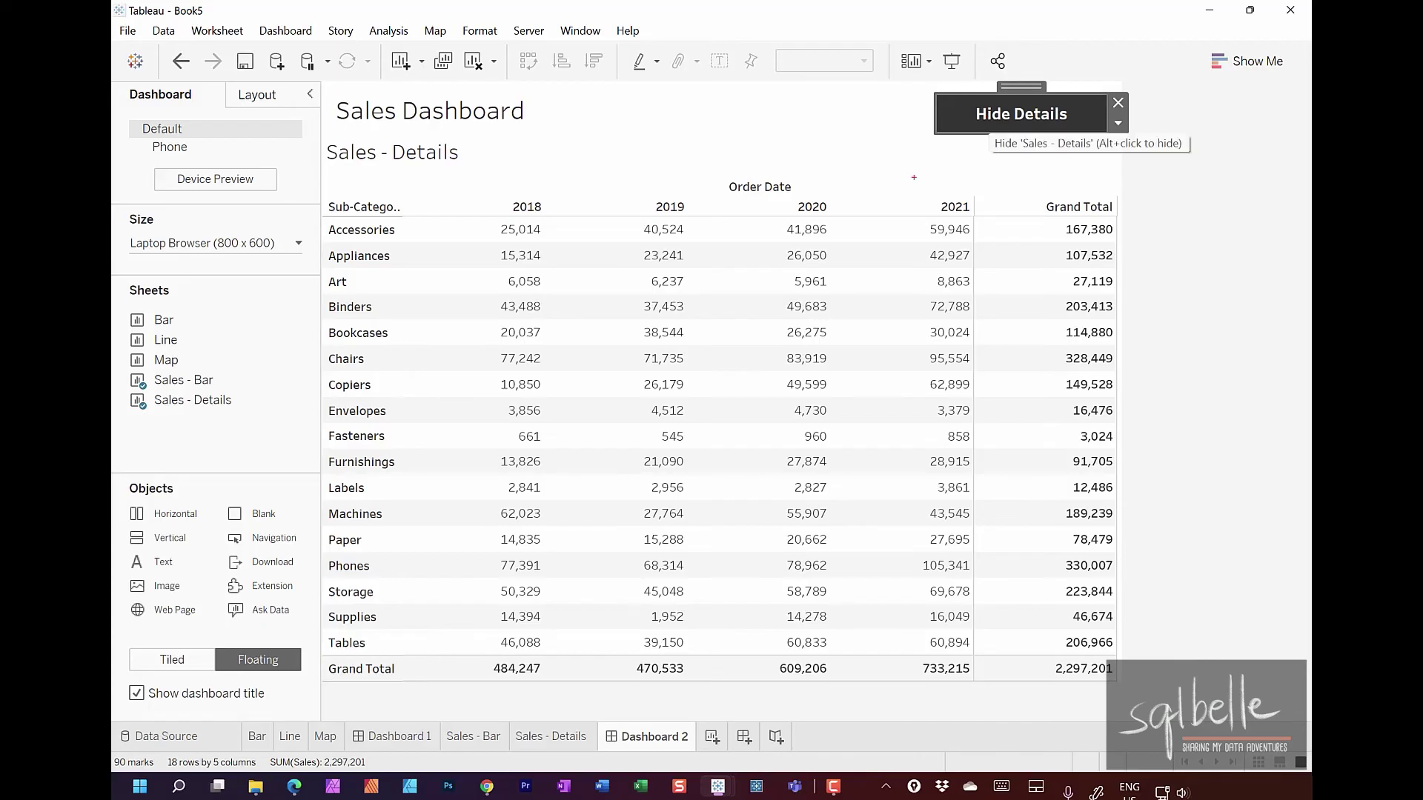
left_click_drag(914, 178, 964, 127)
mouse_move(1178, 123)
left_mouse_down()
mouse_move(1085, 145)
mouse_move(1186, 124)
left_mouse_up()
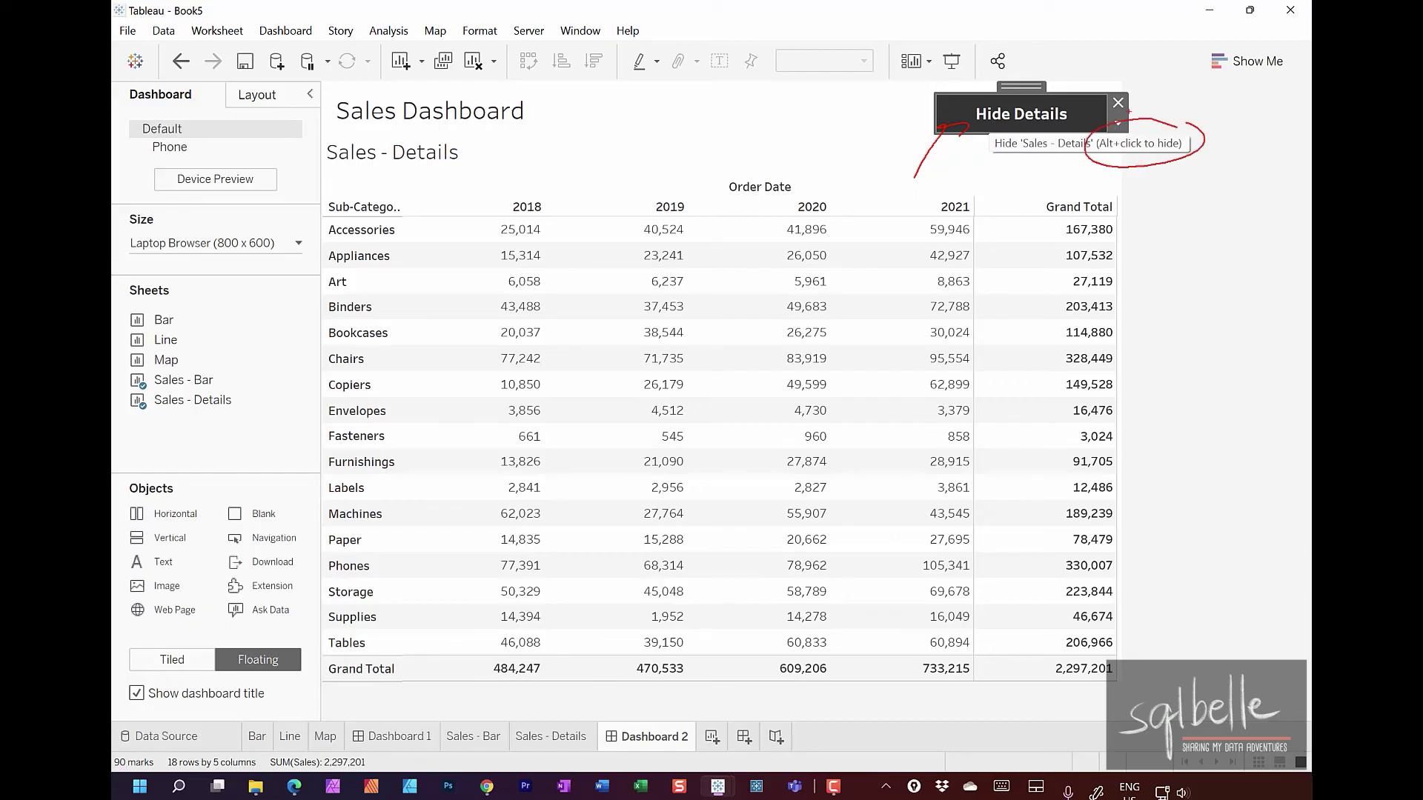
key("Escape")
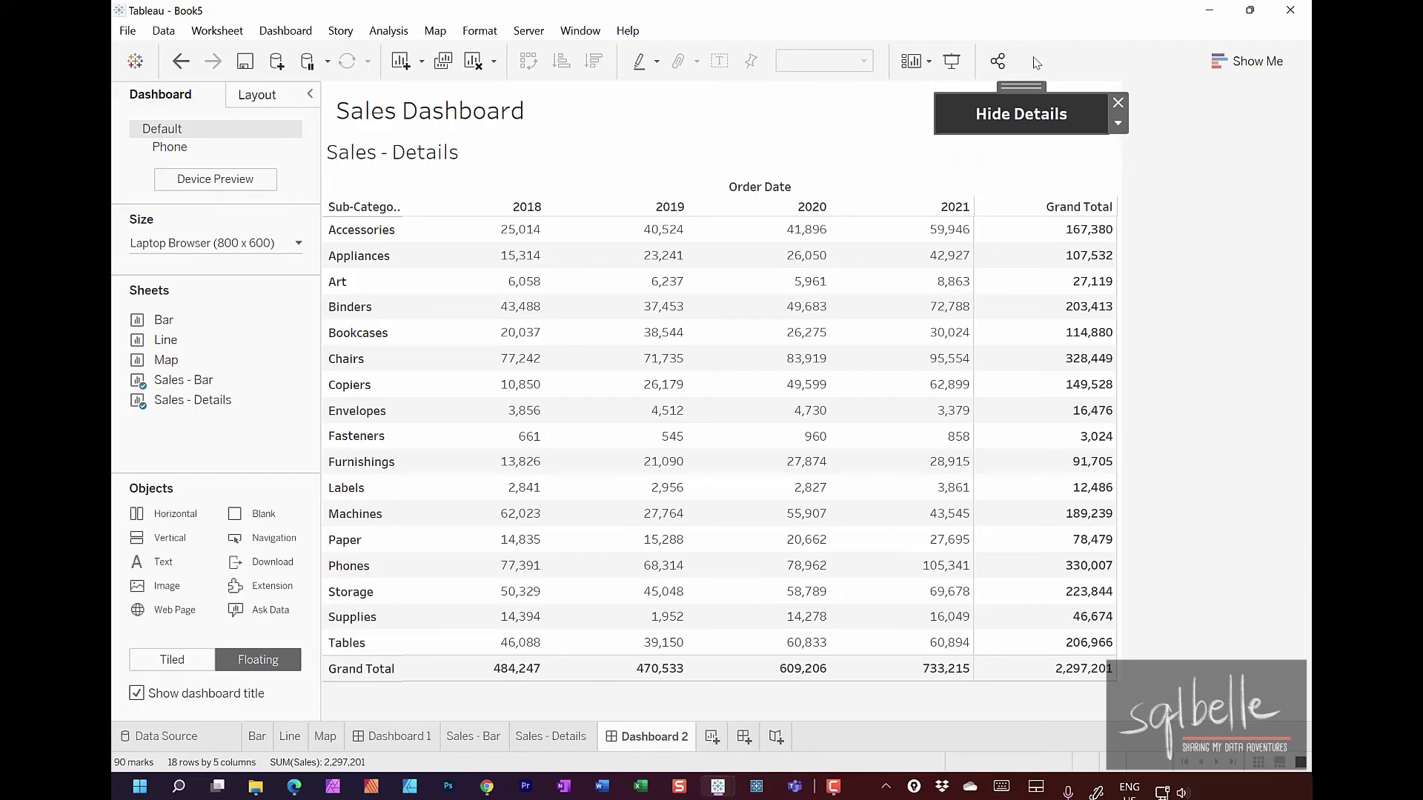
Step: Present the dashboard full screen and test the button by hiding and showing the Sales - Details table
left_click(952, 62)
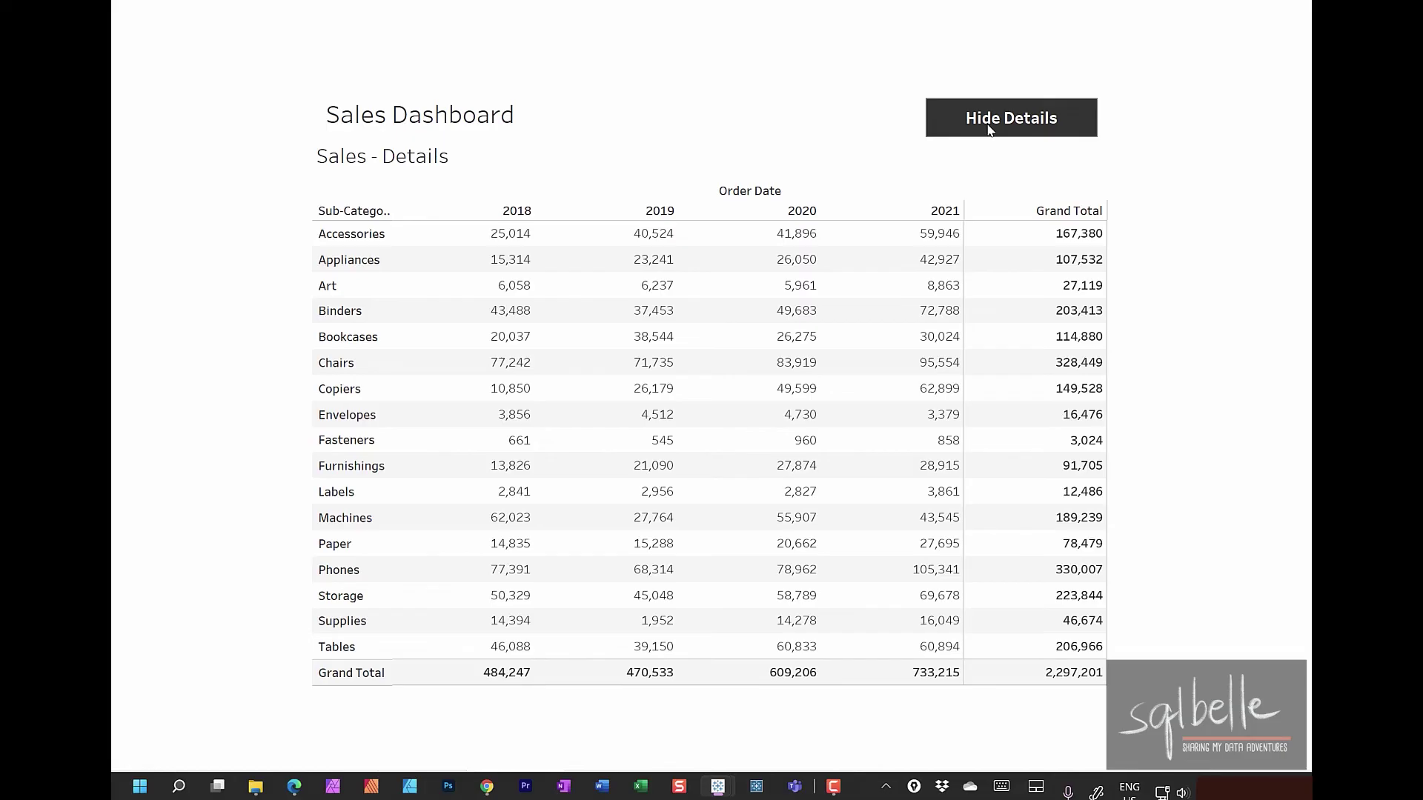
left_click(990, 130)
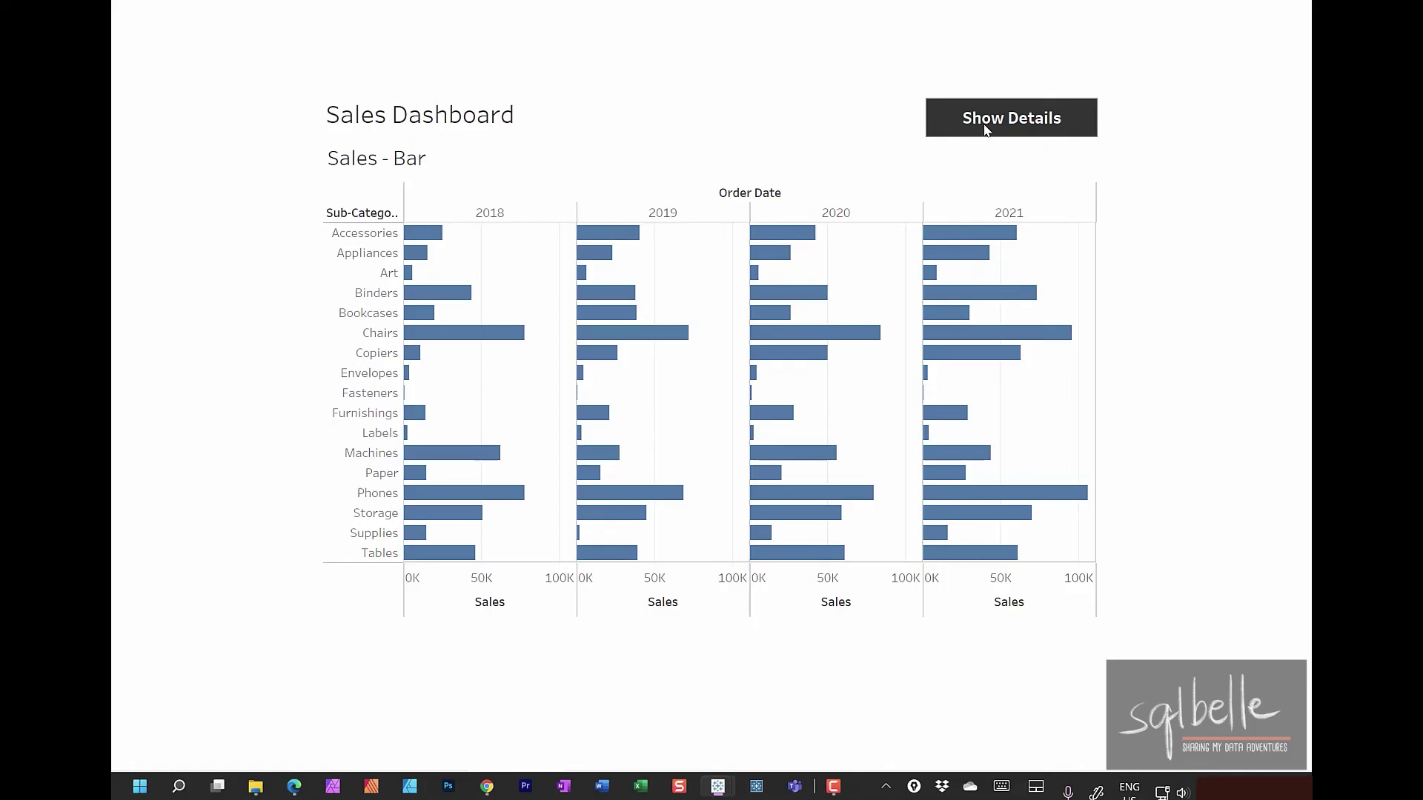
left_click(986, 130)
left_click(986, 129)
left_click(985, 130)
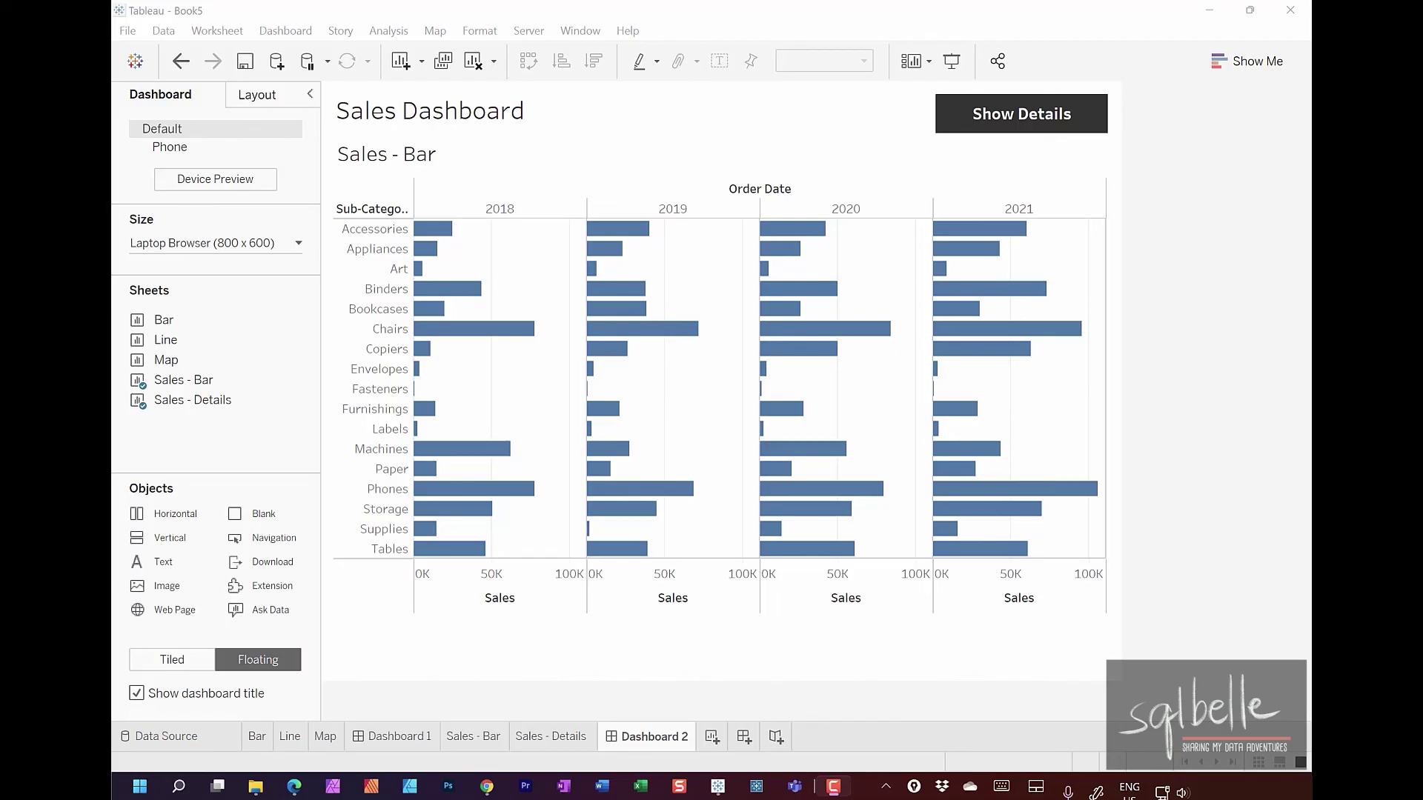
Step: Create a new dashboard and name it Chart
left_click(847, 740)
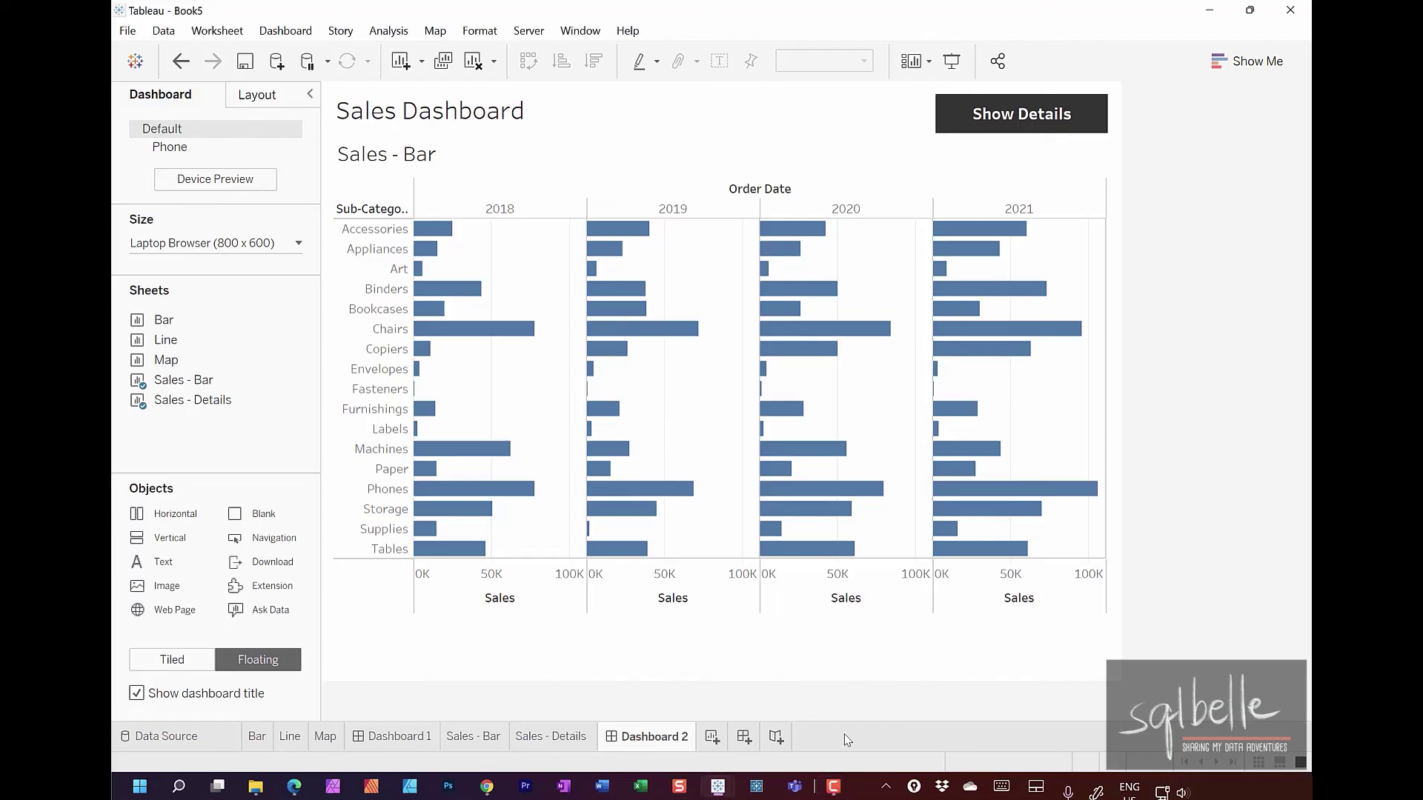
left_click(745, 738)
double_click(733, 737)
type("C")
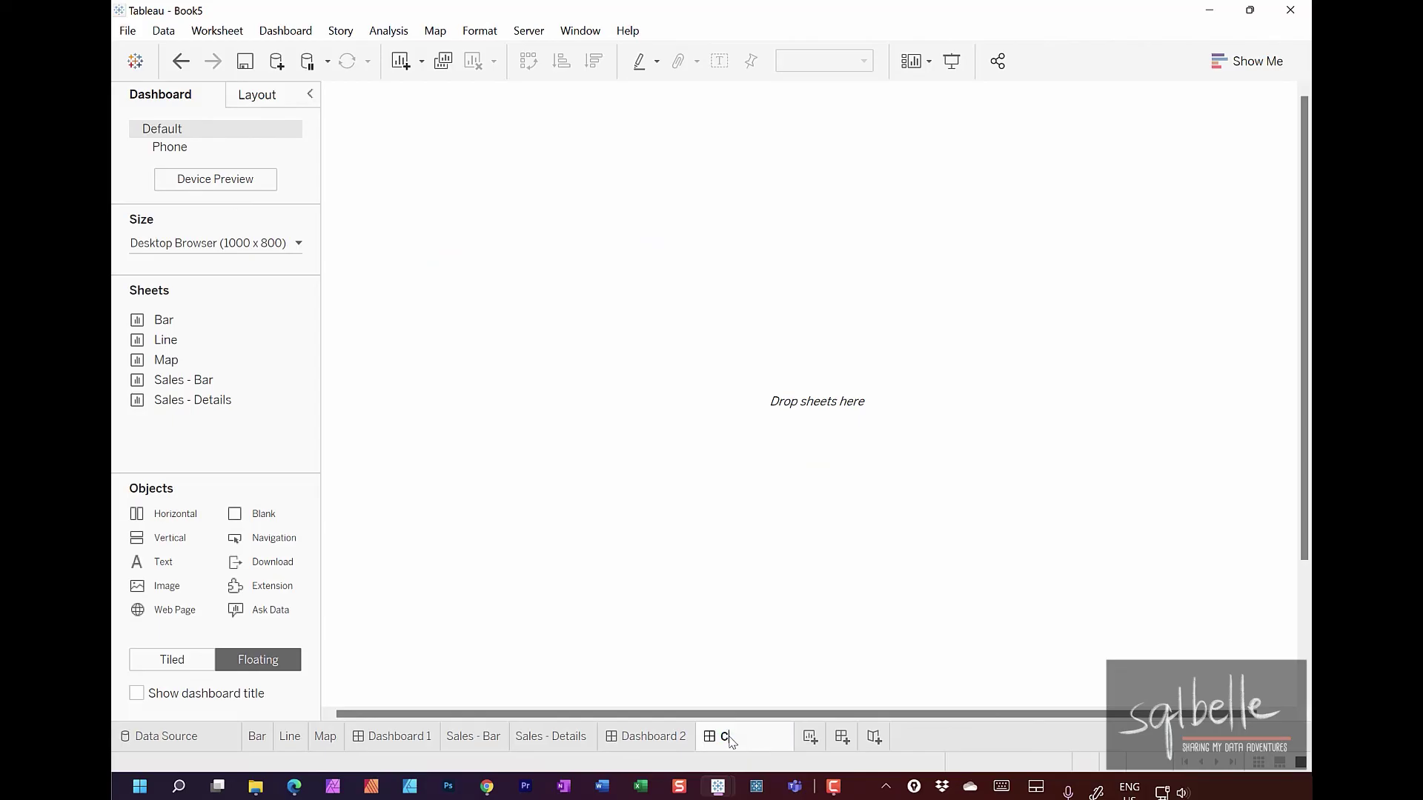
type("hart")
key("Return")
Step: Set the Chart dashboard's size to Laptop Browser (800 x 600) and add the Sales - Bar sheet as a tiled object
left_click(223, 243)
left_click(232, 298)
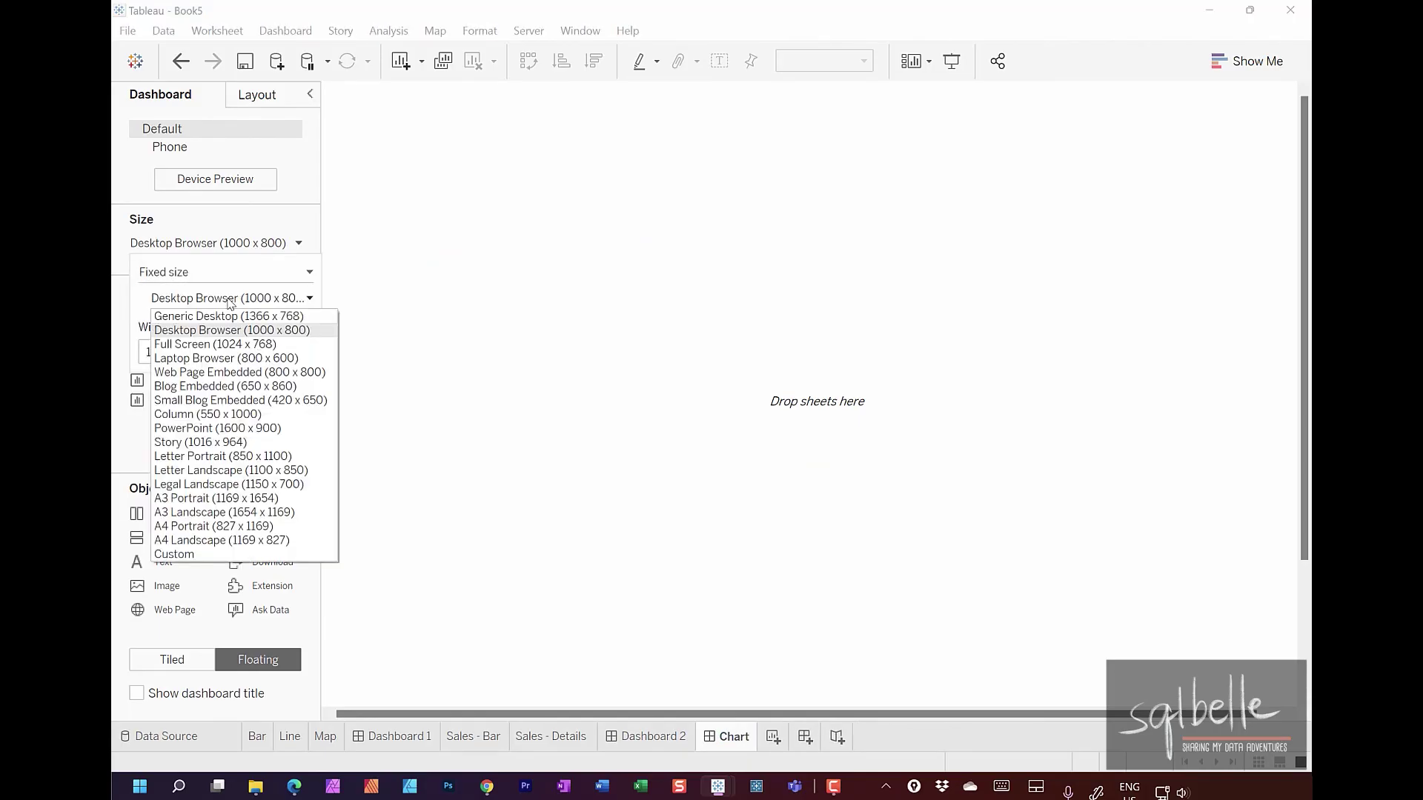
left_click(220, 358)
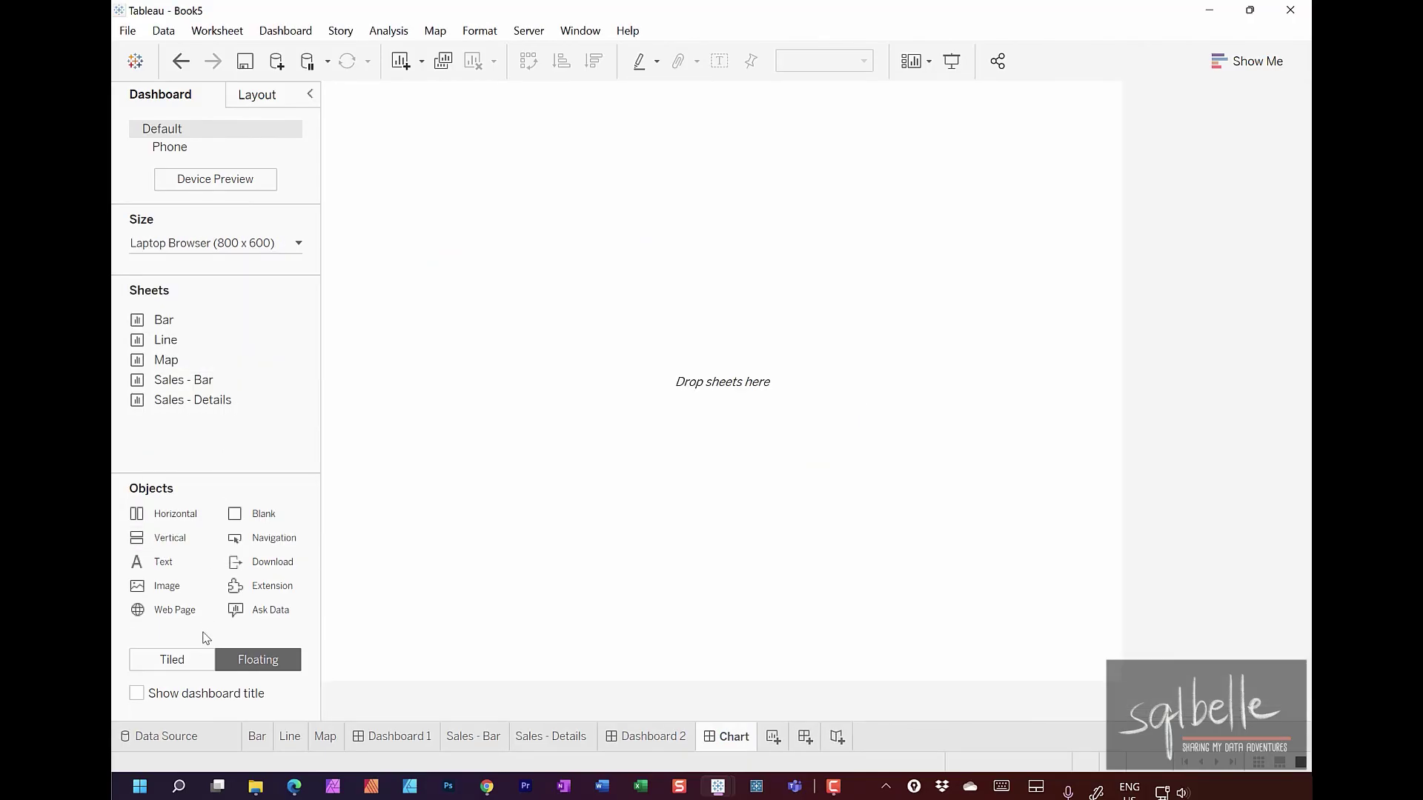
left_click(188, 673)
left_click_drag(181, 381, 414, 279)
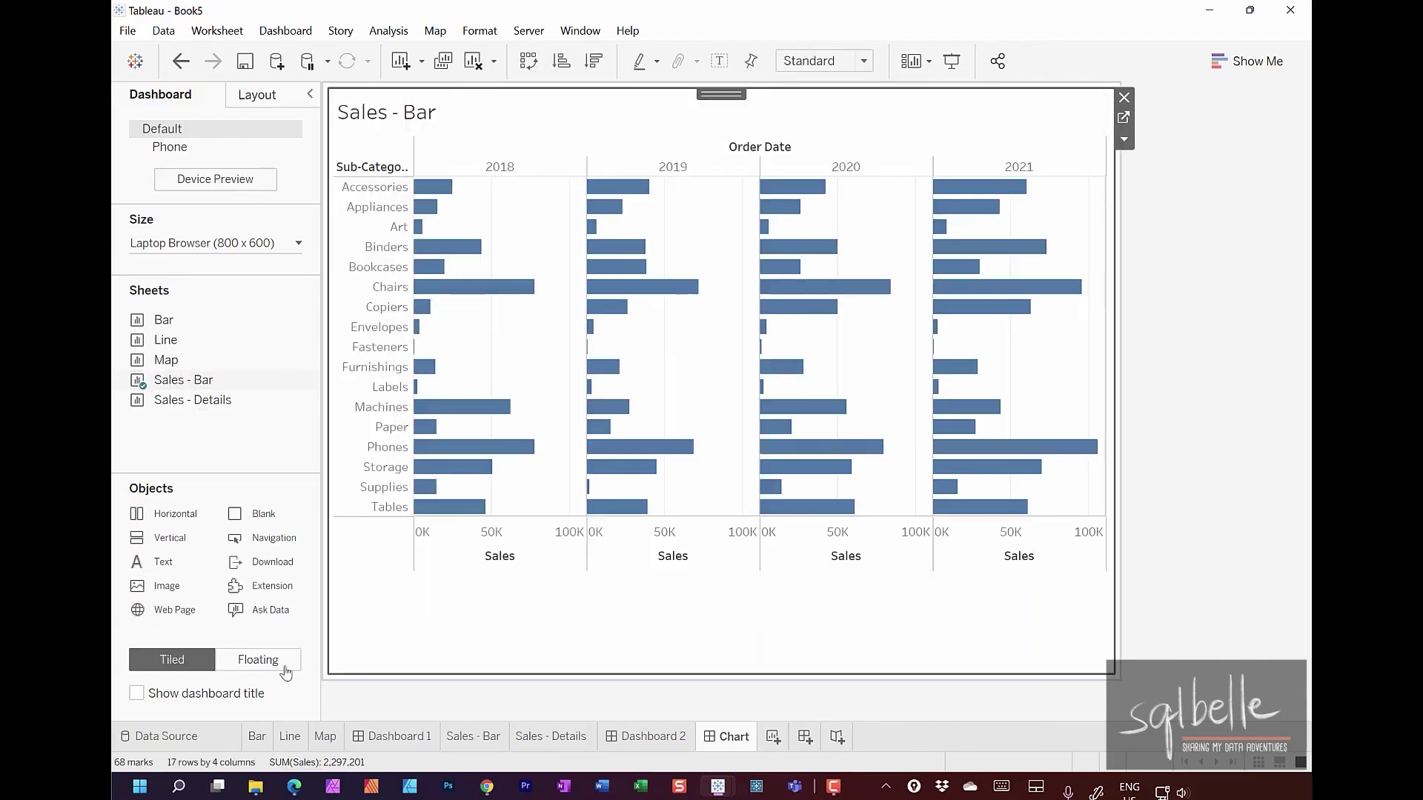
Step: Show the Chart dashboard's title, and create another new dashboard named Details
left_click(217, 700)
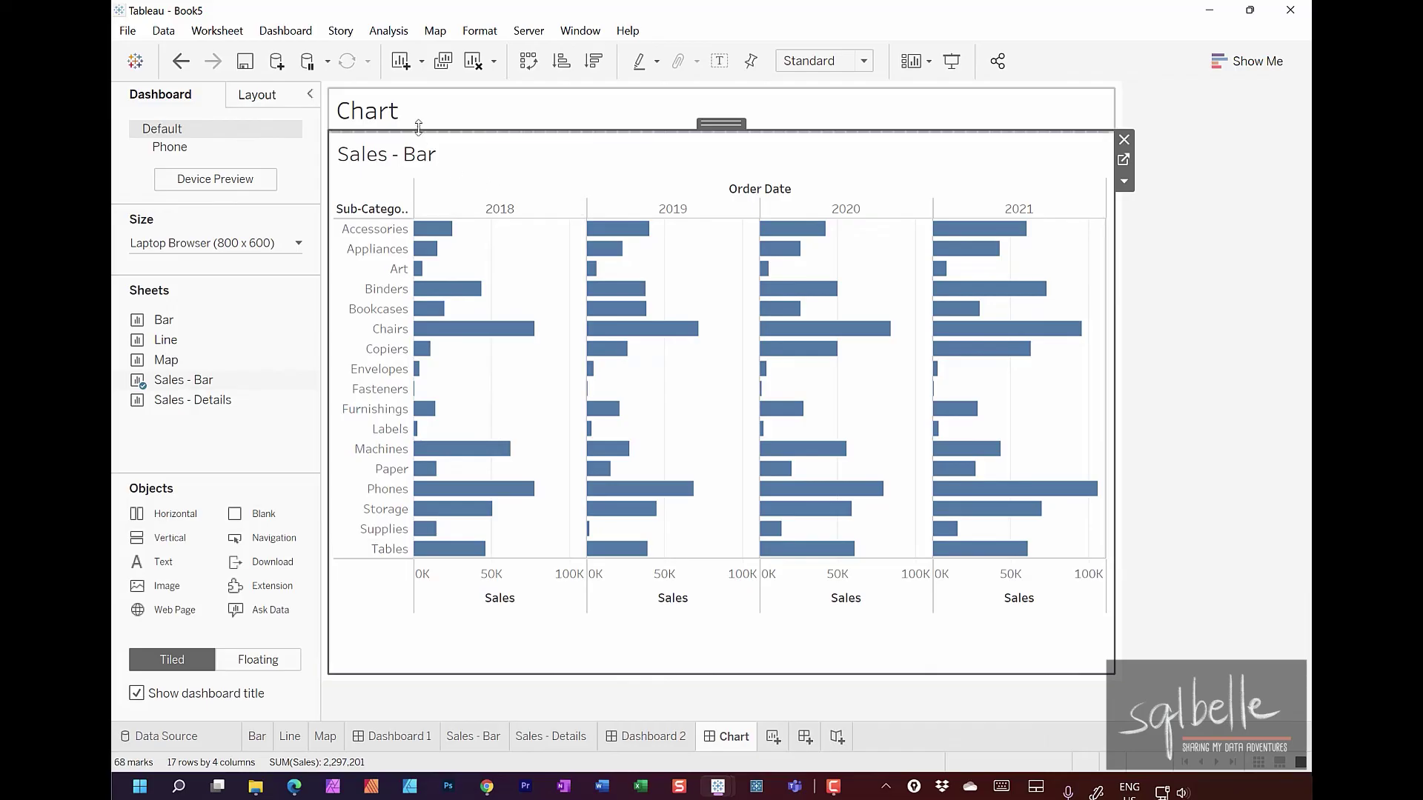
left_click(805, 737)
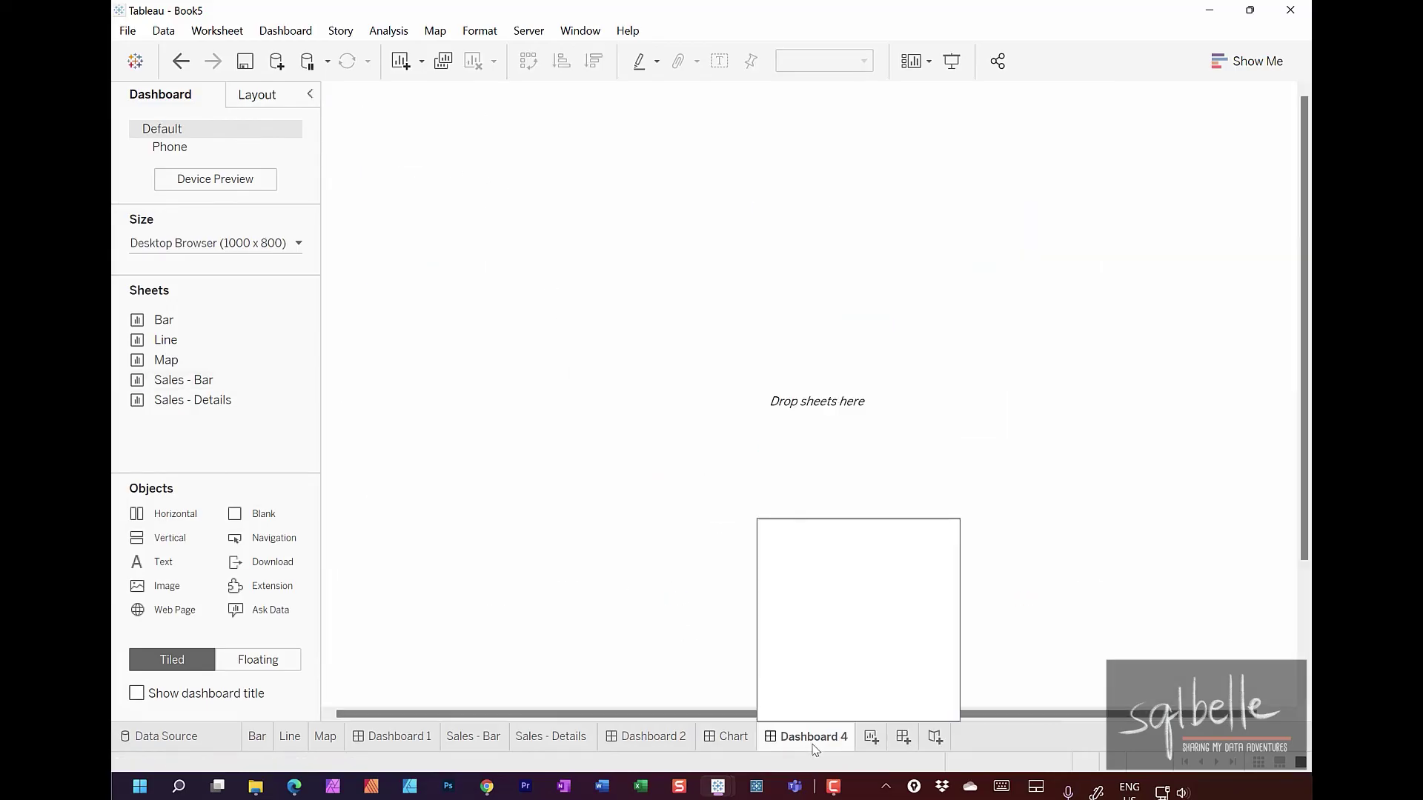
double_click(812, 738)
type("Detail")
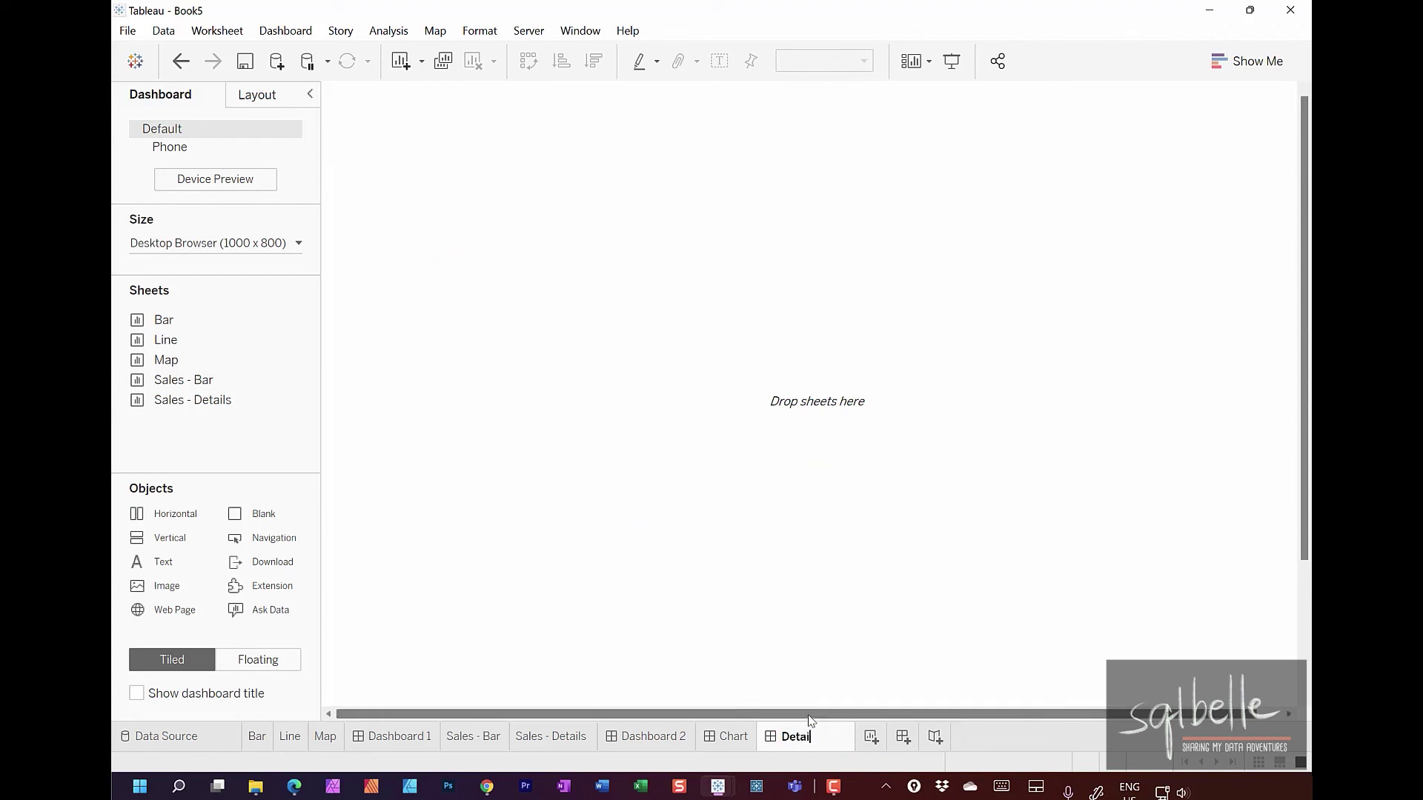
type("s")
Step: Add the Sales - Details sheet to the Details dashboard and set its size to Laptop Browser (800 x 600)
left_click_drag(193, 399, 492, 383)
left_click(215, 243)
left_click(226, 298)
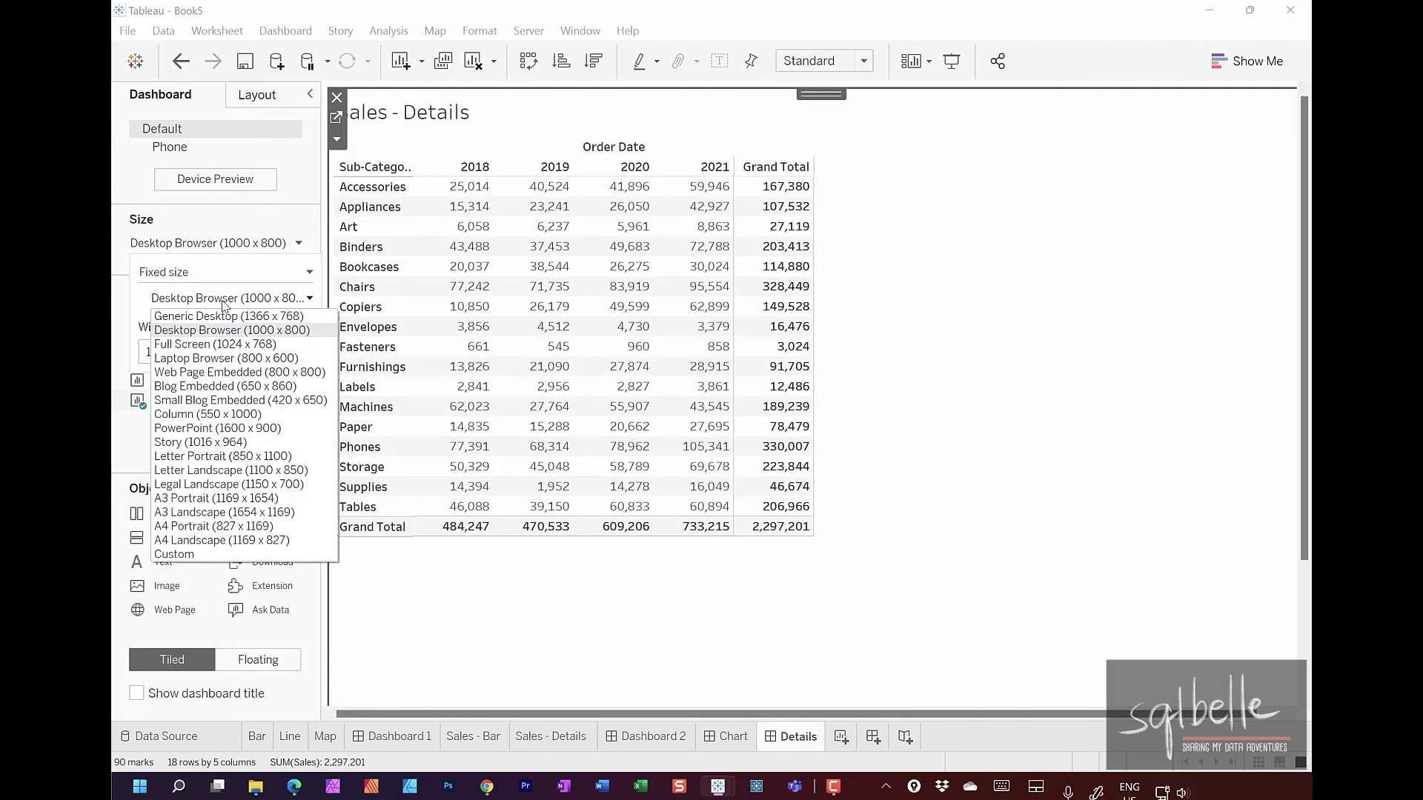
left_click(215, 359)
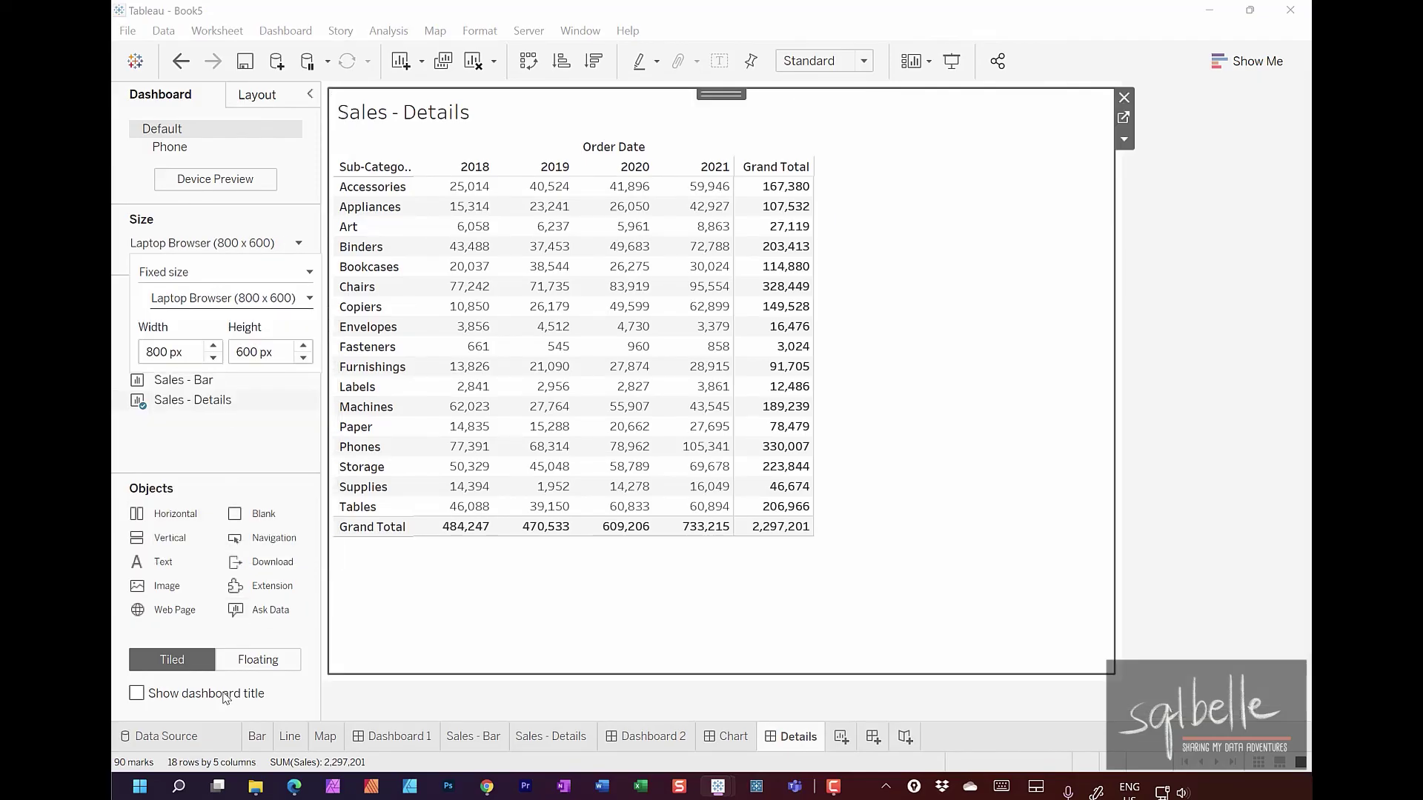
Step: Show the Details dashboard's title and fit the Sales - Details table to Entire View
left_click(222, 694)
left_click(830, 64)
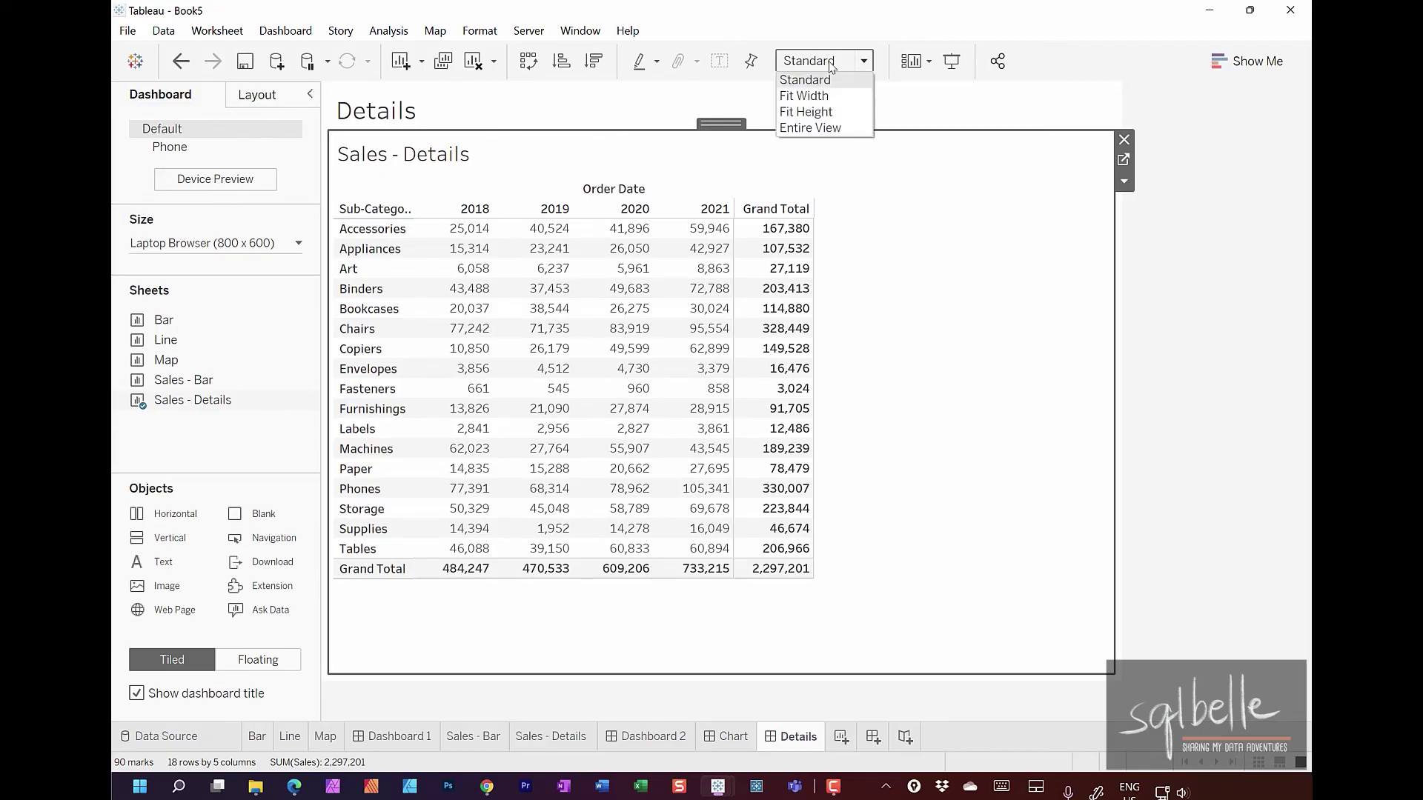
left_click(810, 127)
left_click(1124, 183)
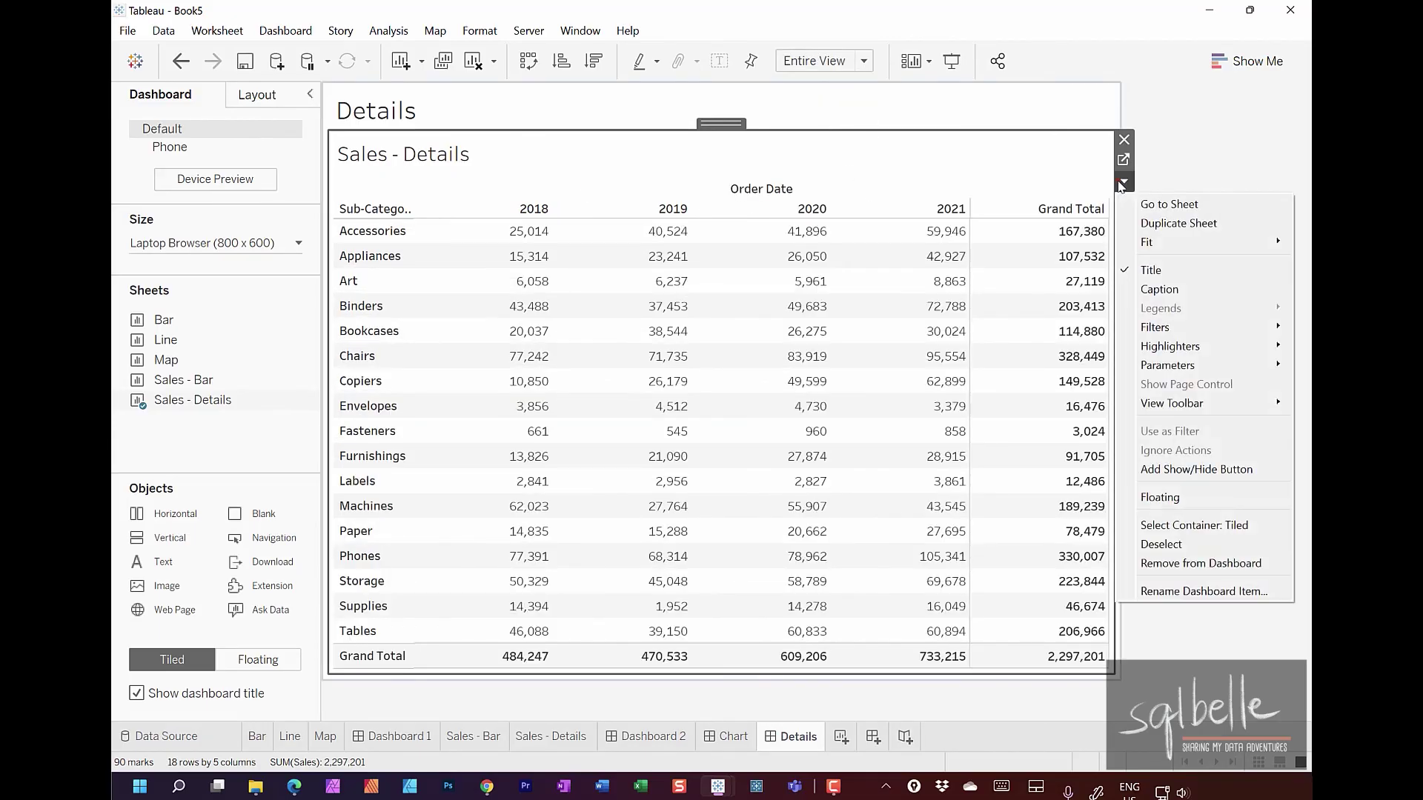
mouse_move(1311, 460)
left_mouse_down()
mouse_move(1078, 482)
mouse_move(1119, 443)
mouse_move(1264, 557)
left_mouse_up()
left_click_drag(1264, 398, 1125, 574)
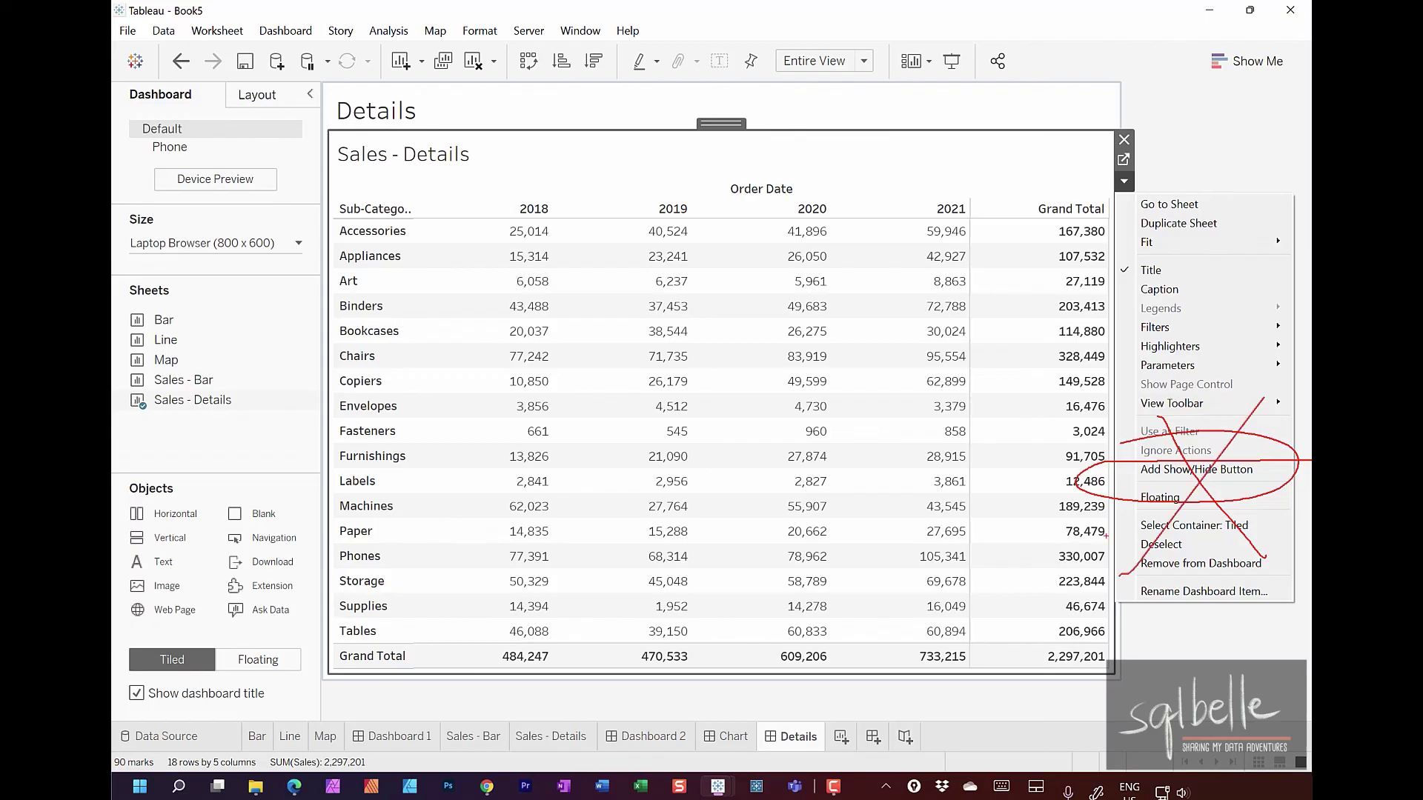
mouse_move(295, 524)
left_mouse_down()
mouse_move(209, 543)
mouse_move(294, 514)
left_mouse_up()
key("Escape")
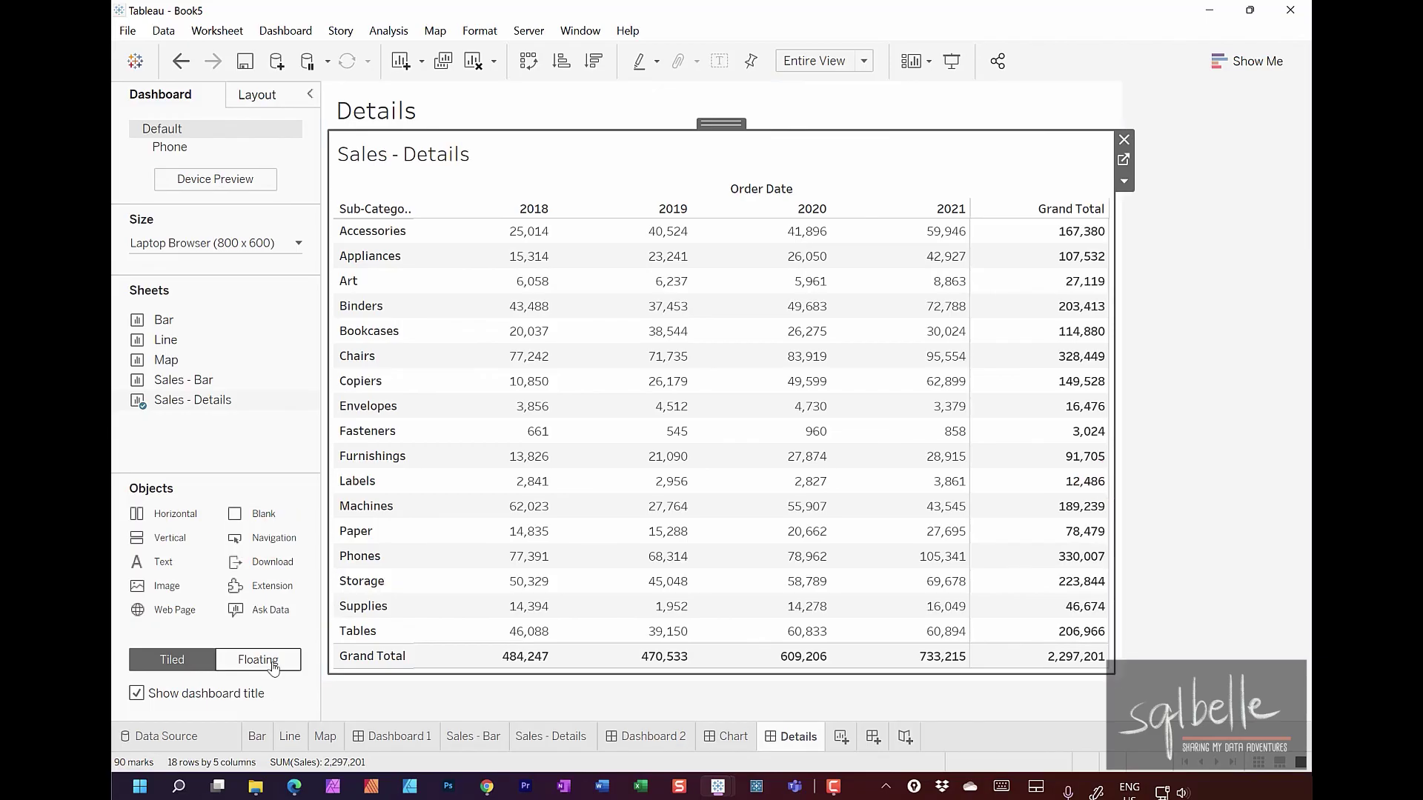
Step: Add a floating Navigation button to the Details dashboard's title row and make it navigate to Chart
left_click(275, 666)
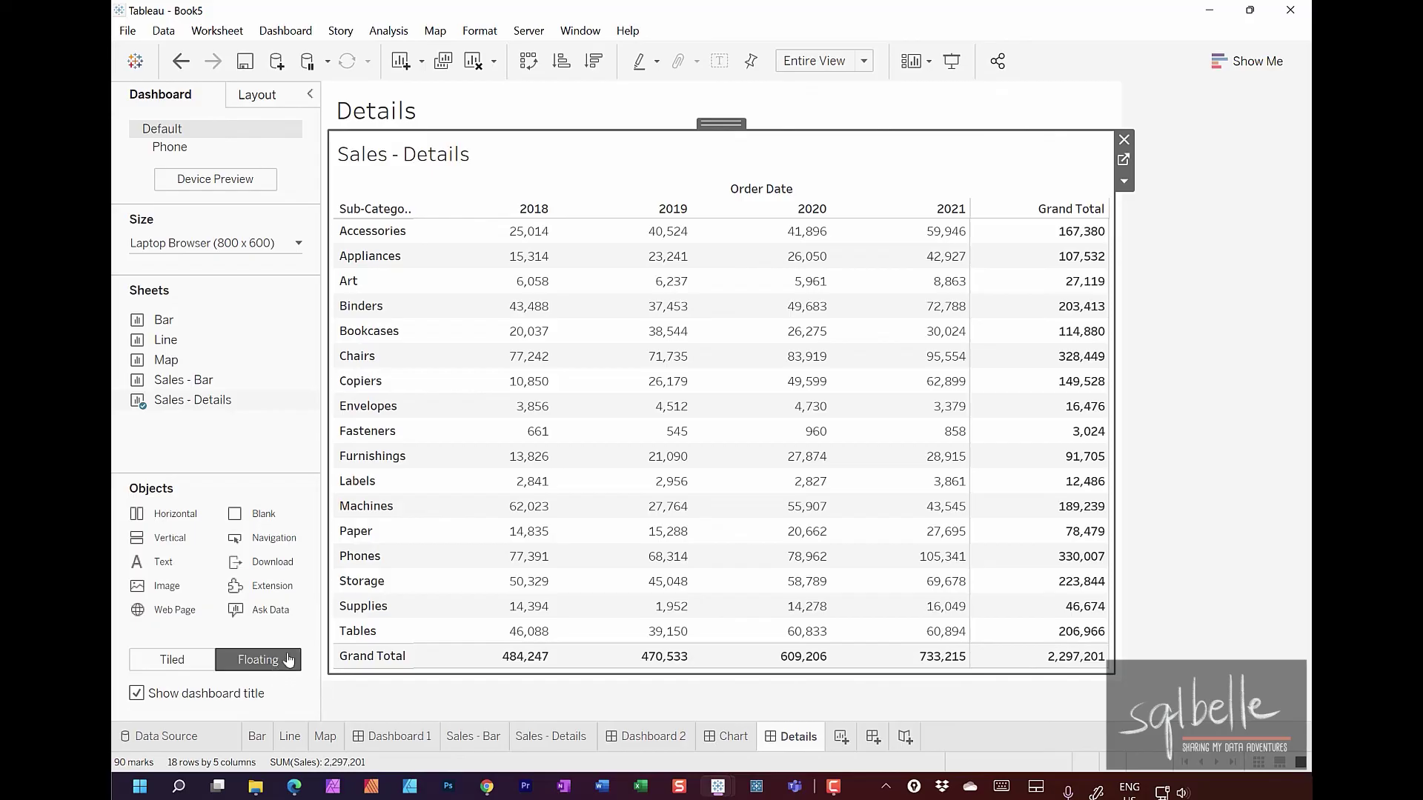
left_click_drag(267, 541, 848, 86)
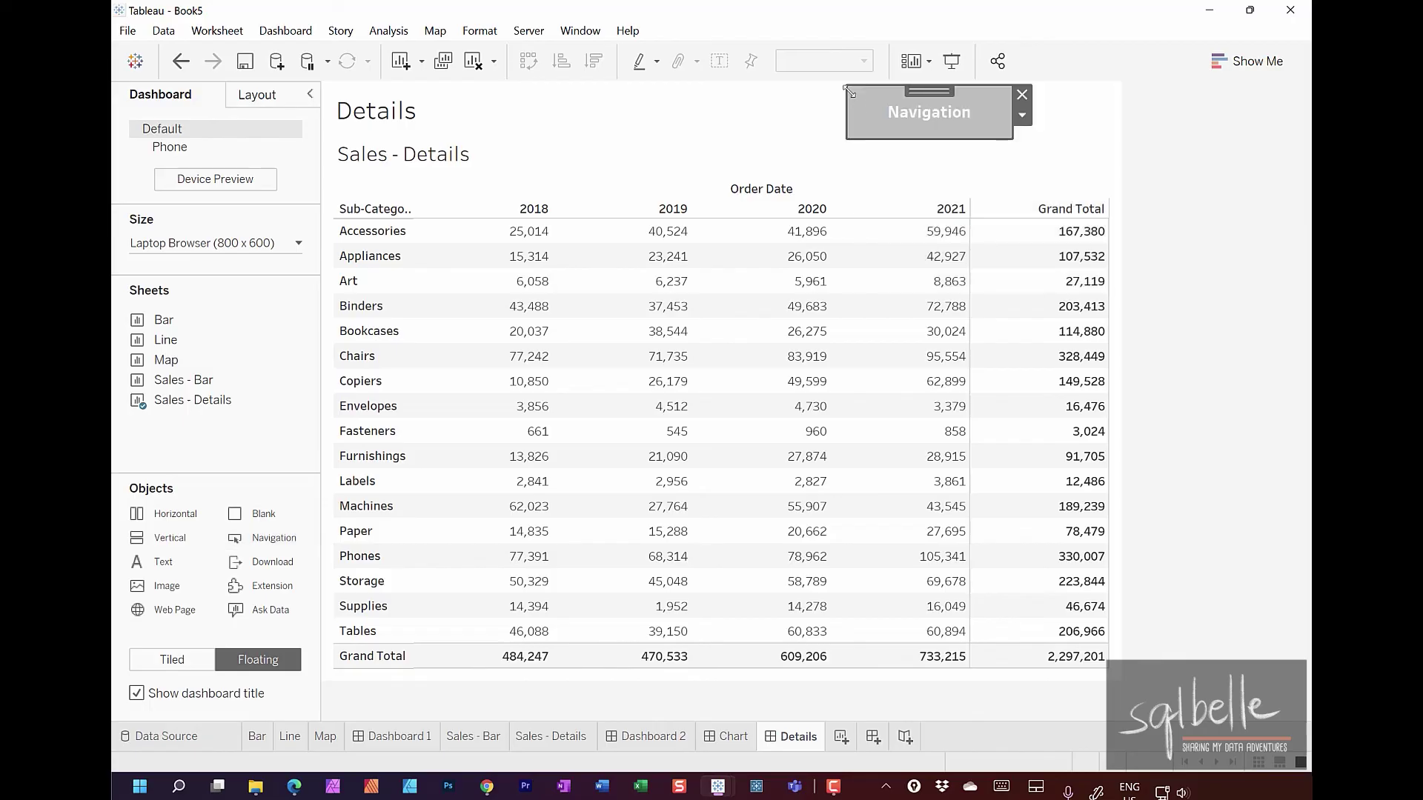
double_click(946, 118)
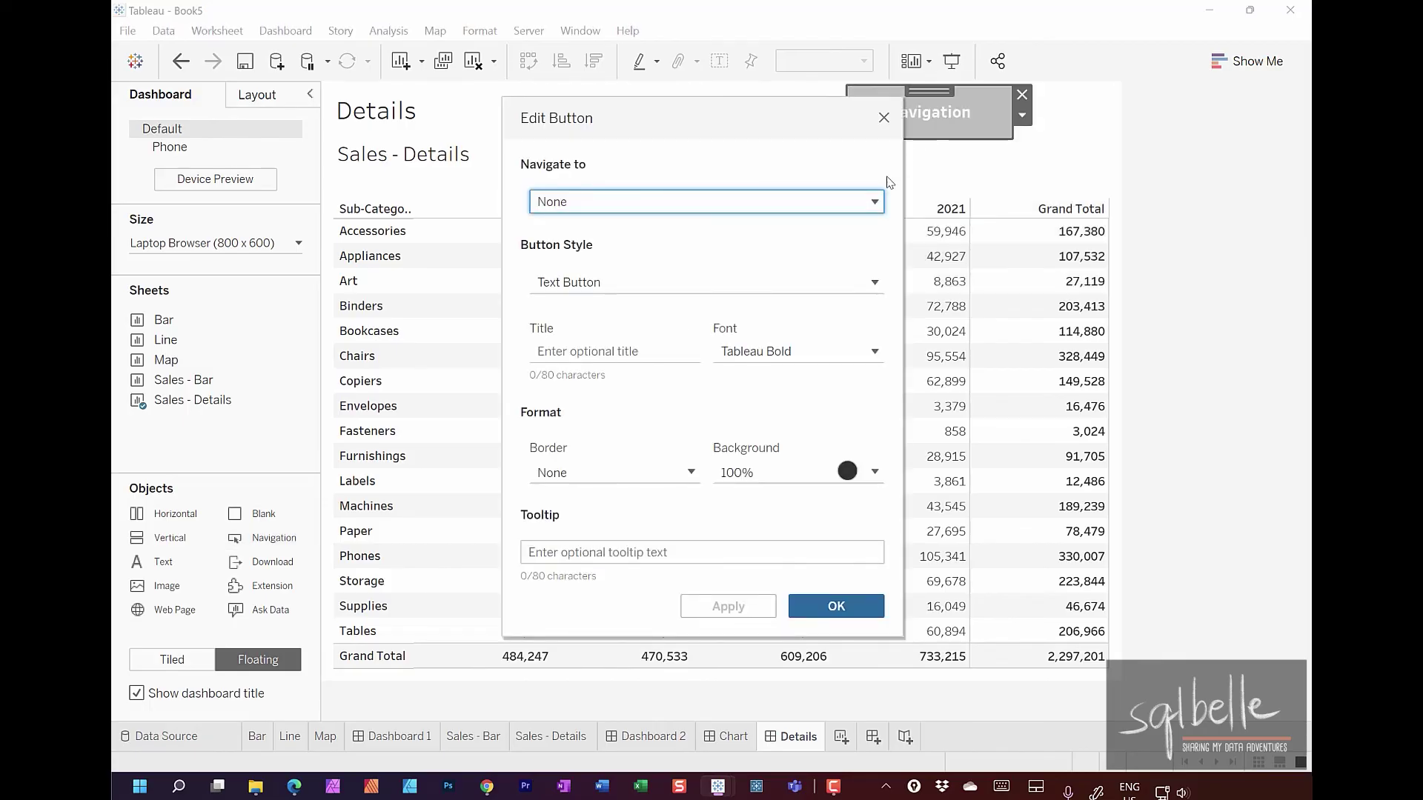
left_click(799, 206)
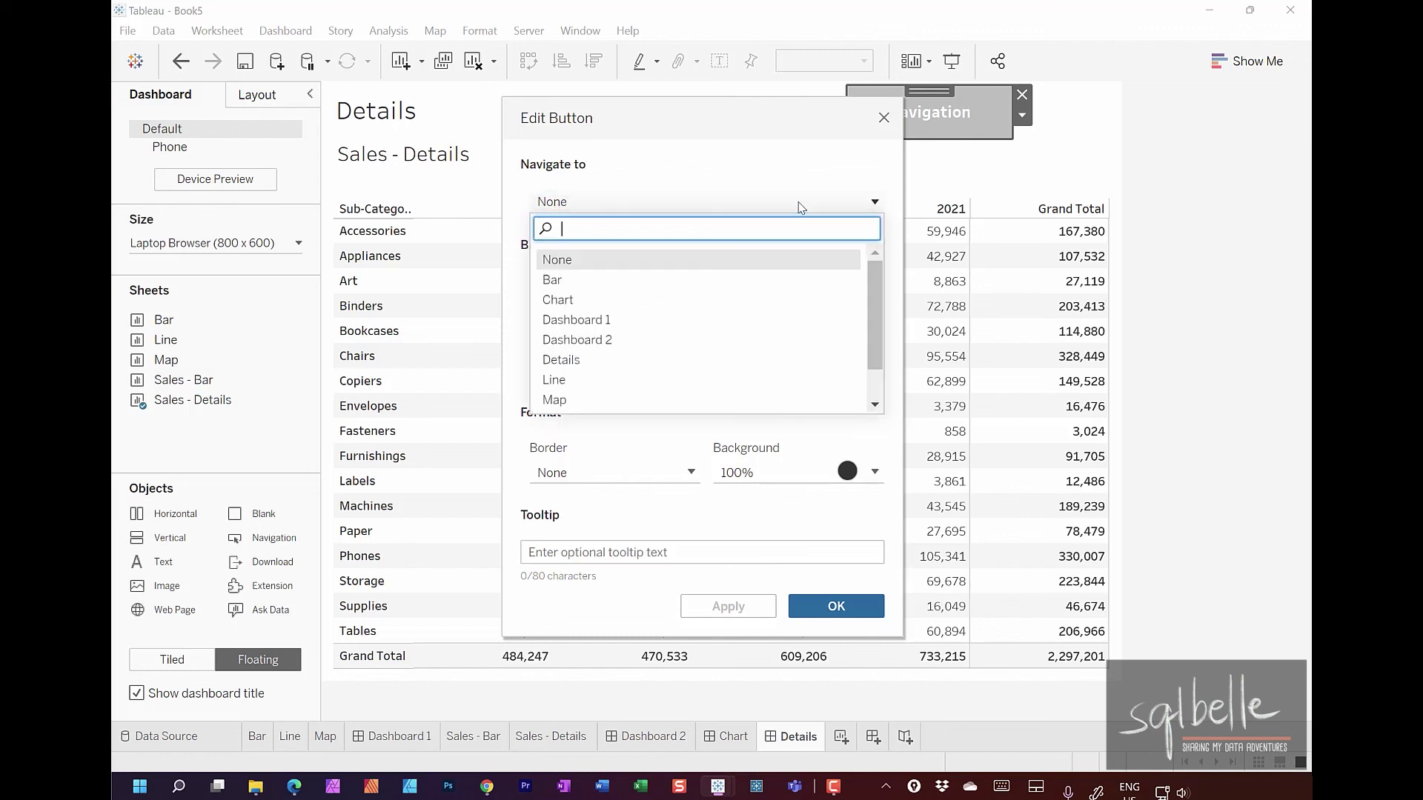
left_click(684, 300)
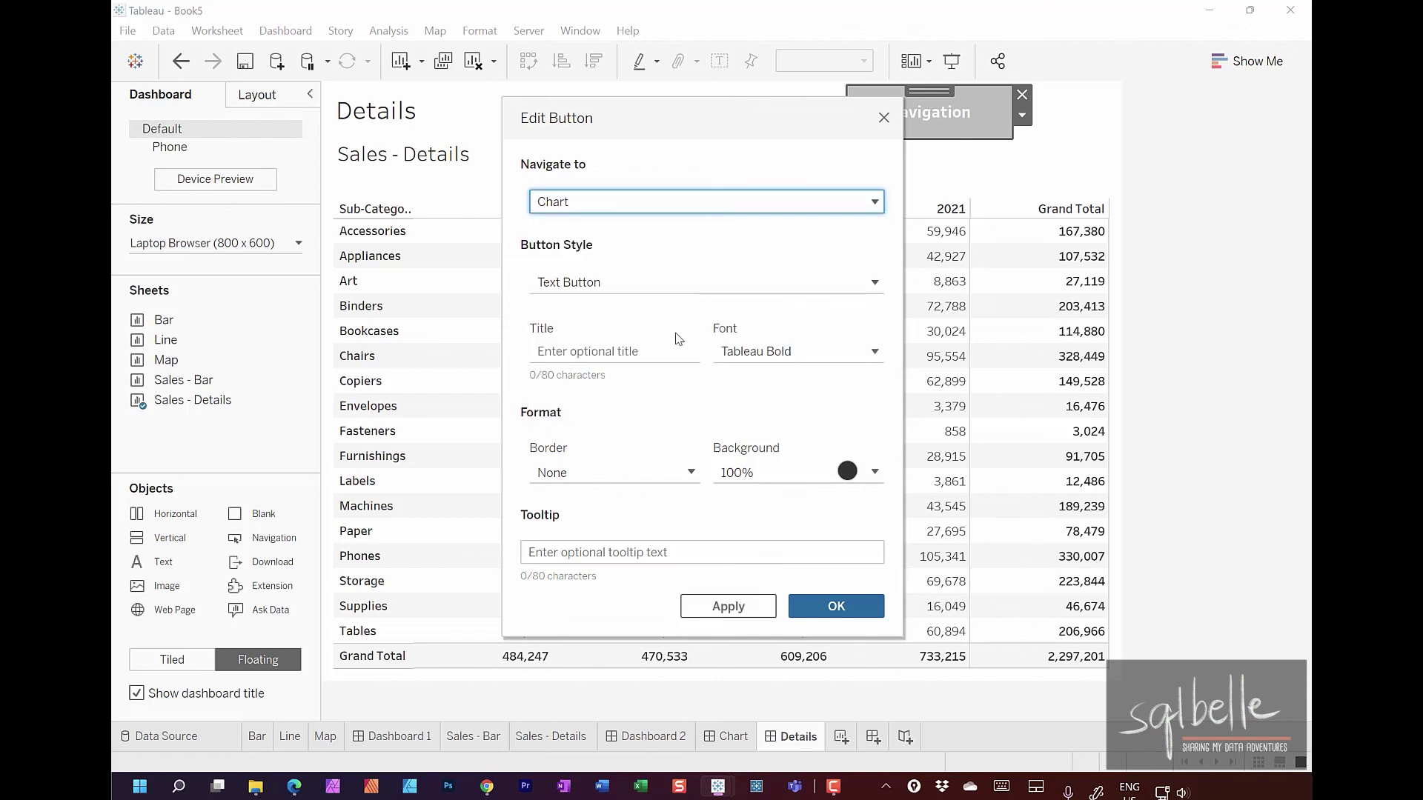
Step: Title the navigation button Show Chart and resize it to reach the right end of the Details title row
left_click(614, 360)
type("S")
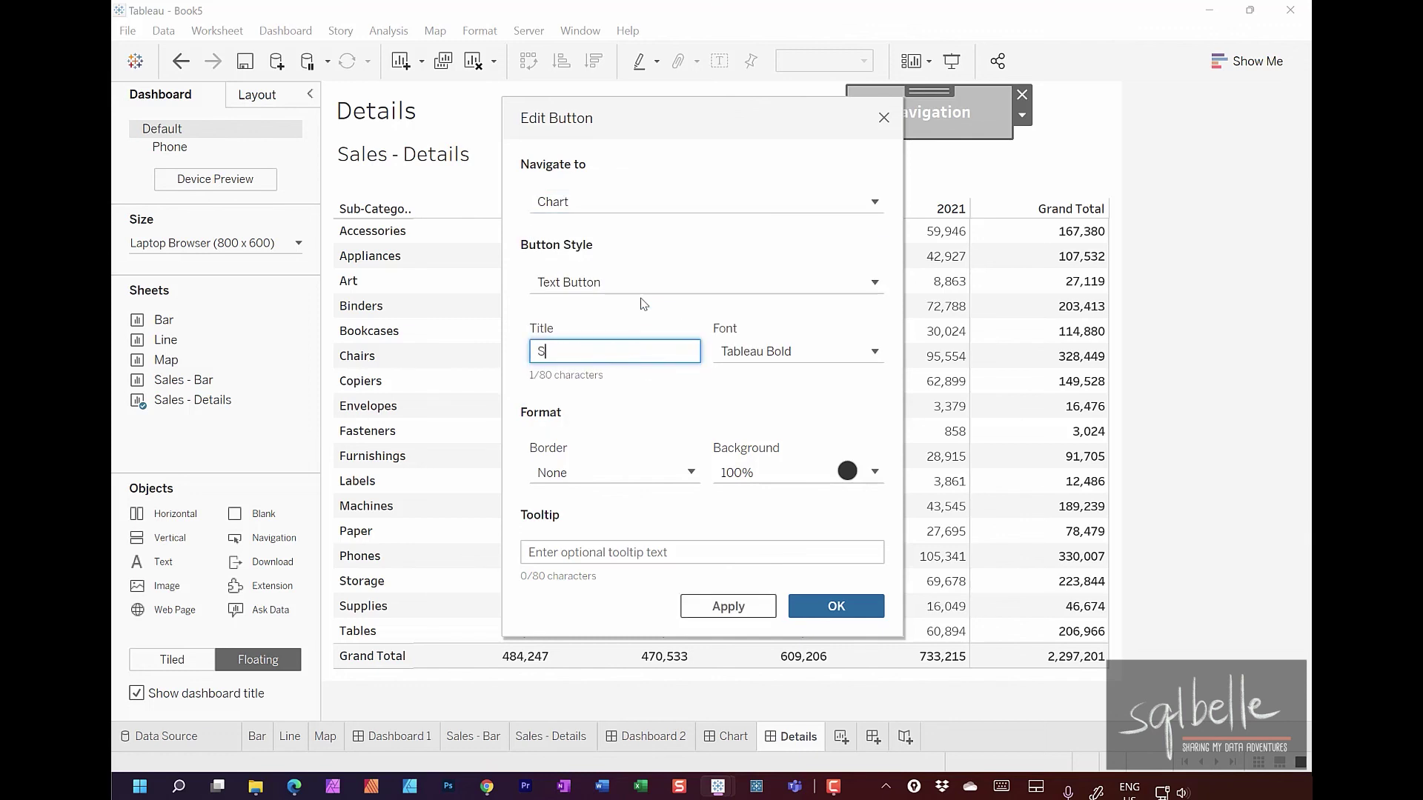
type("how Chart")
left_click(834, 606)
left_click_drag(956, 139, 1117, 110)
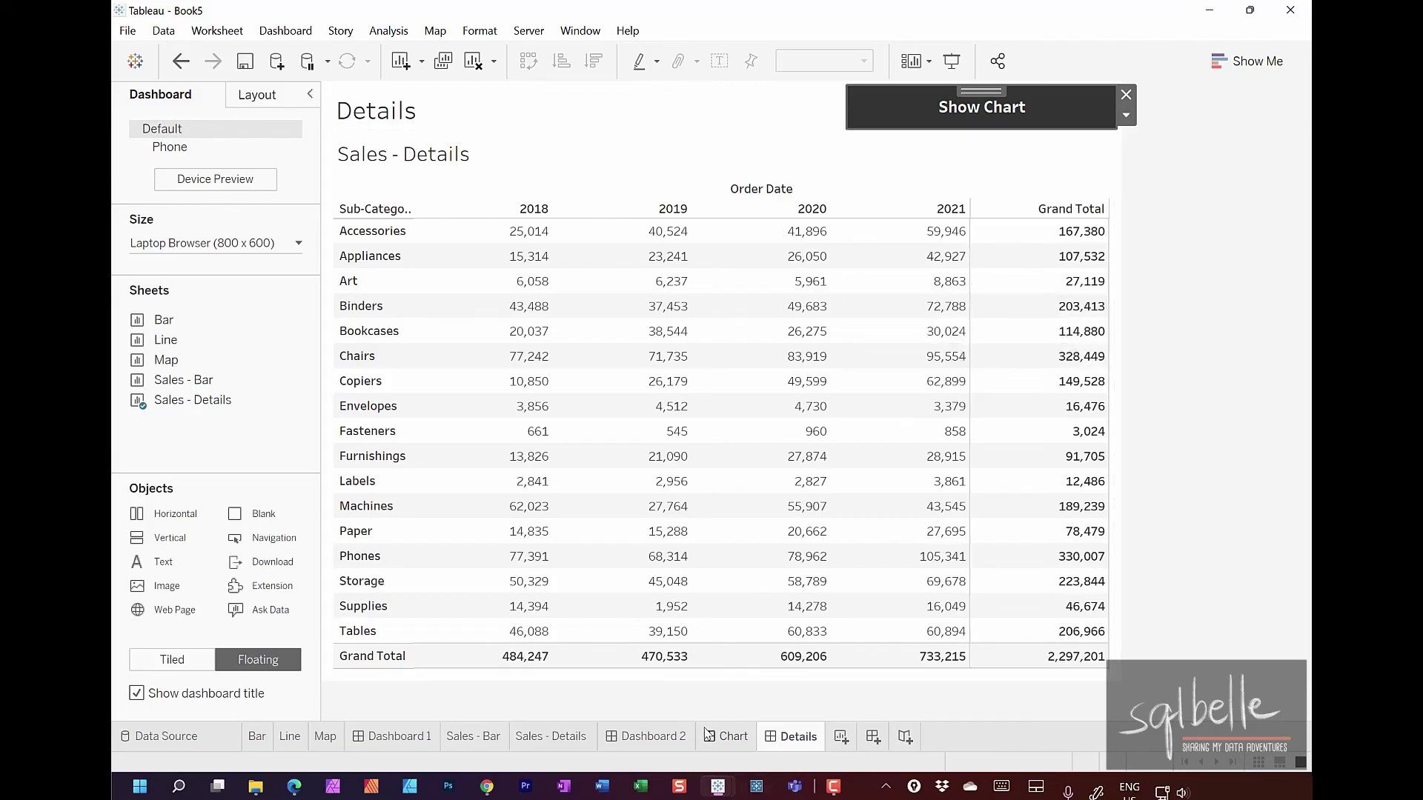
Step: Add a floating Navigation button to the Chart dashboard's title row and make it navigate to Details
left_click(741, 738)
left_click_drag(272, 549, 848, 87)
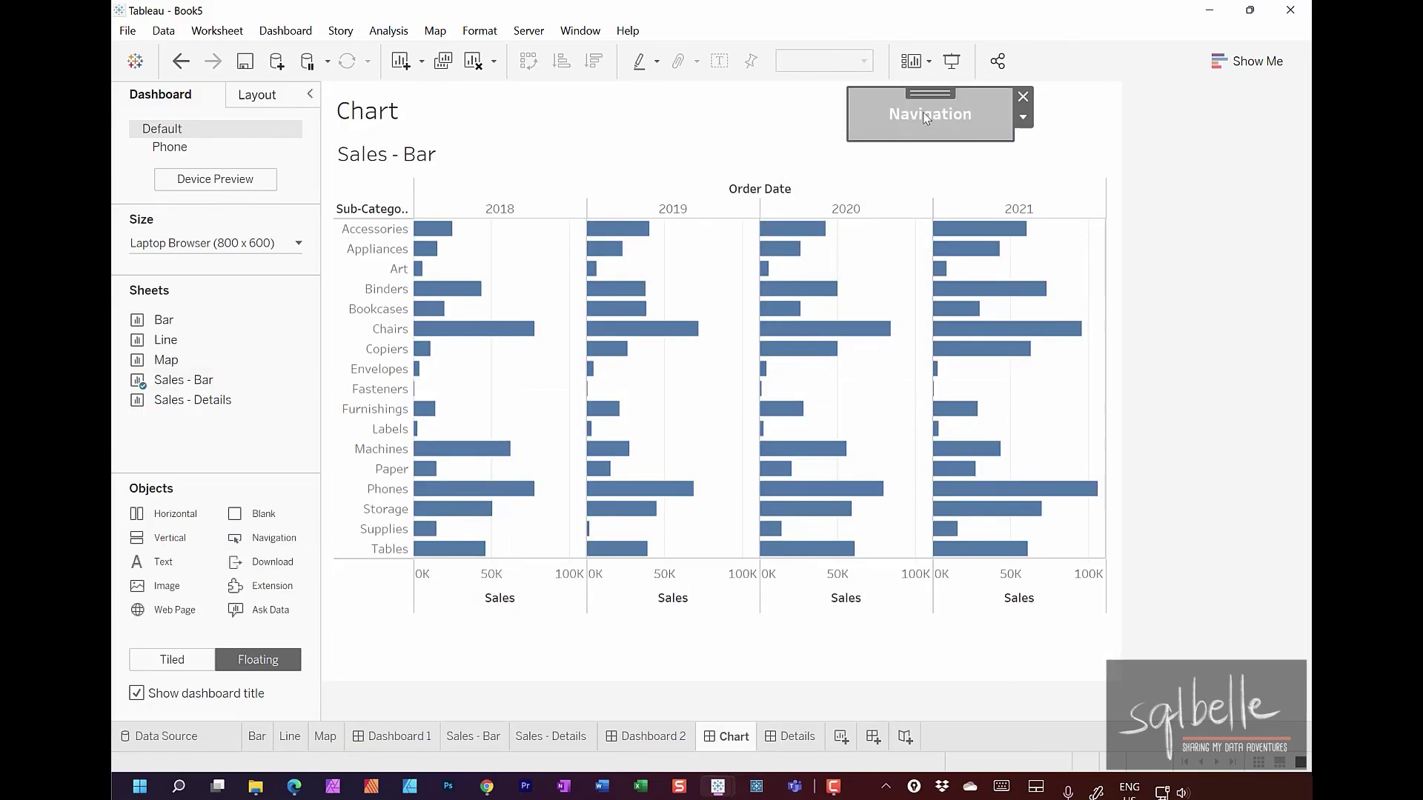
double_click(925, 119)
left_click(693, 202)
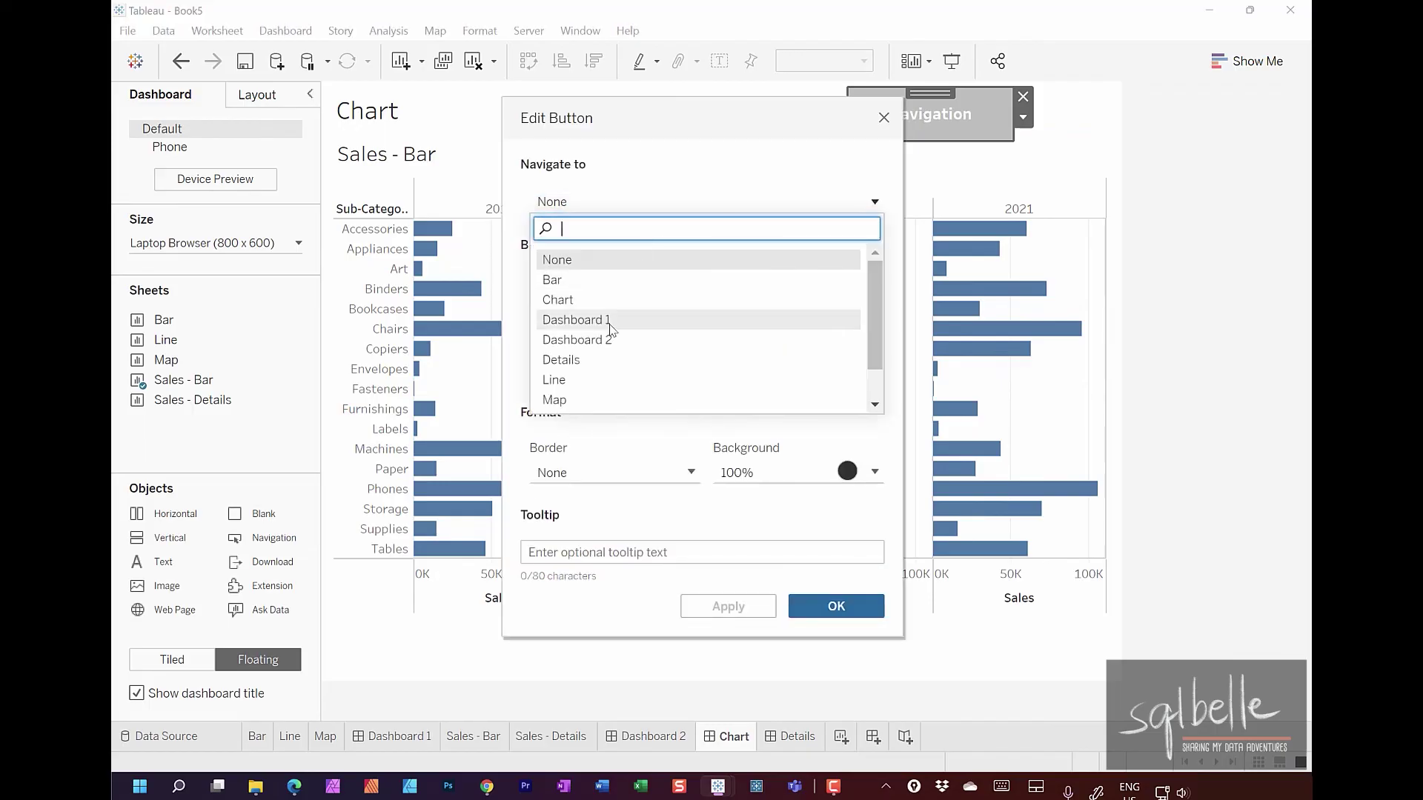
left_click(602, 359)
Step: Title the navigation button Show Details and widen it to the right end of the Chart title row
left_click(601, 353)
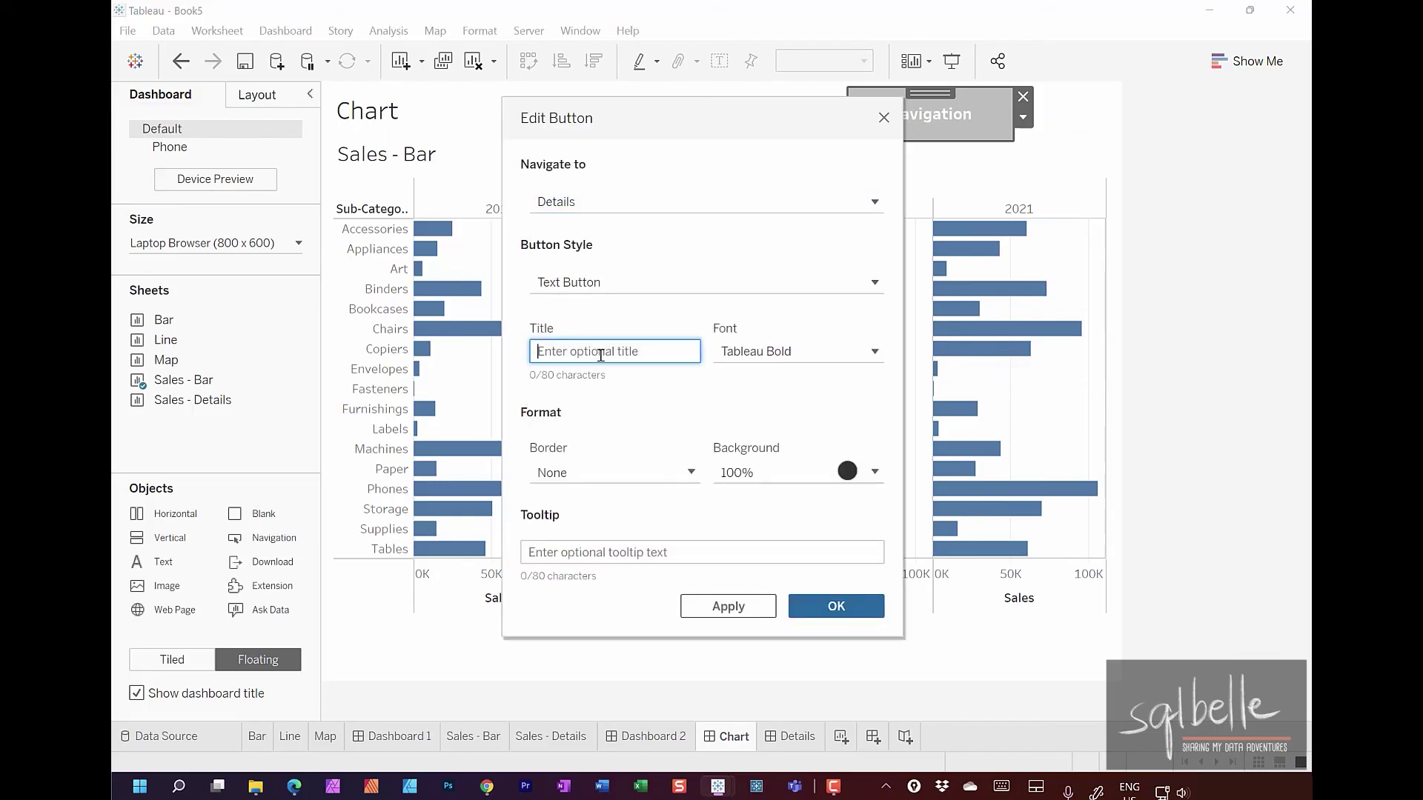
type("Show Details")
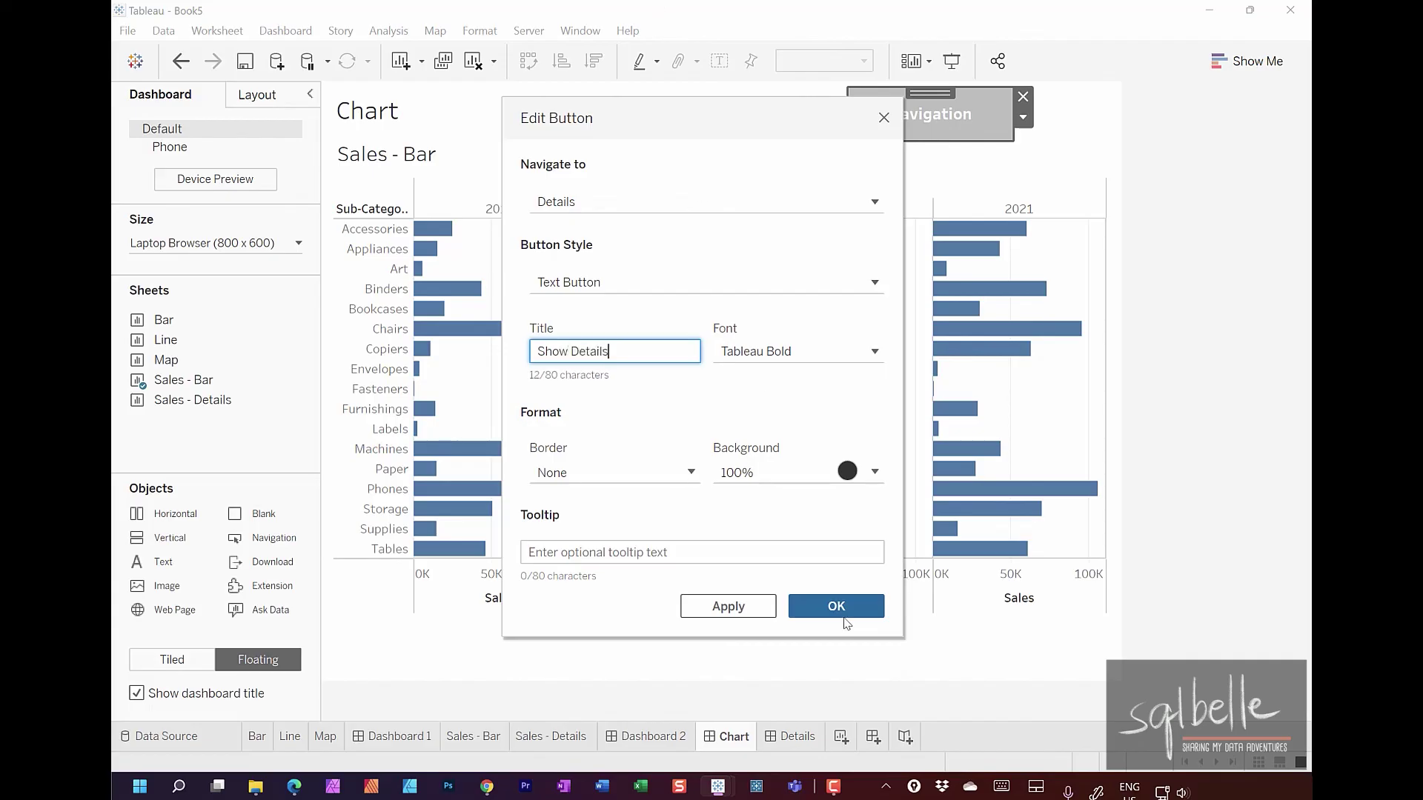
left_click(845, 618)
left_click_drag(1013, 130, 1109, 132)
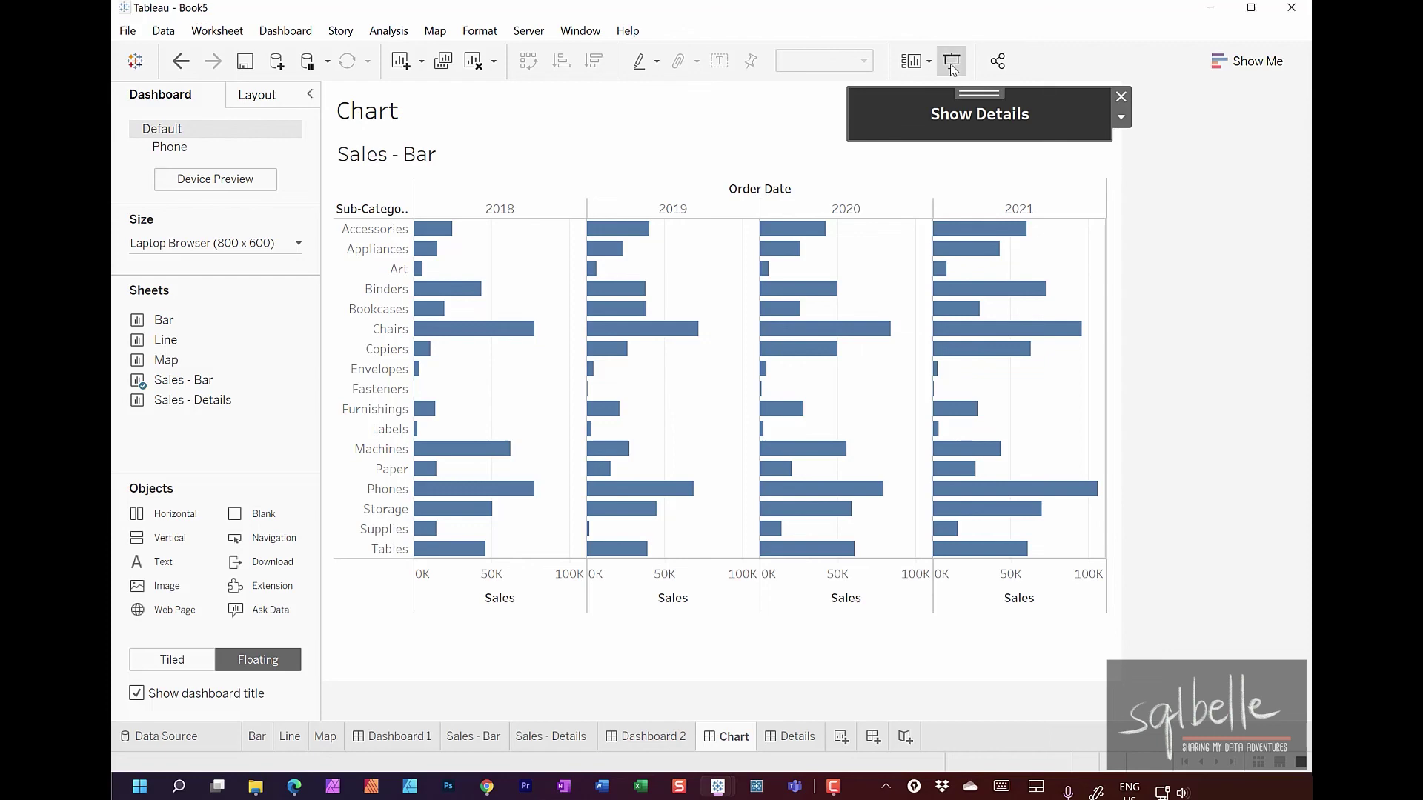
Step: Present the Chart dashboard full screen and test both navigation buttons by switching between Chart and Details
left_click(952, 61)
left_click(974, 127)
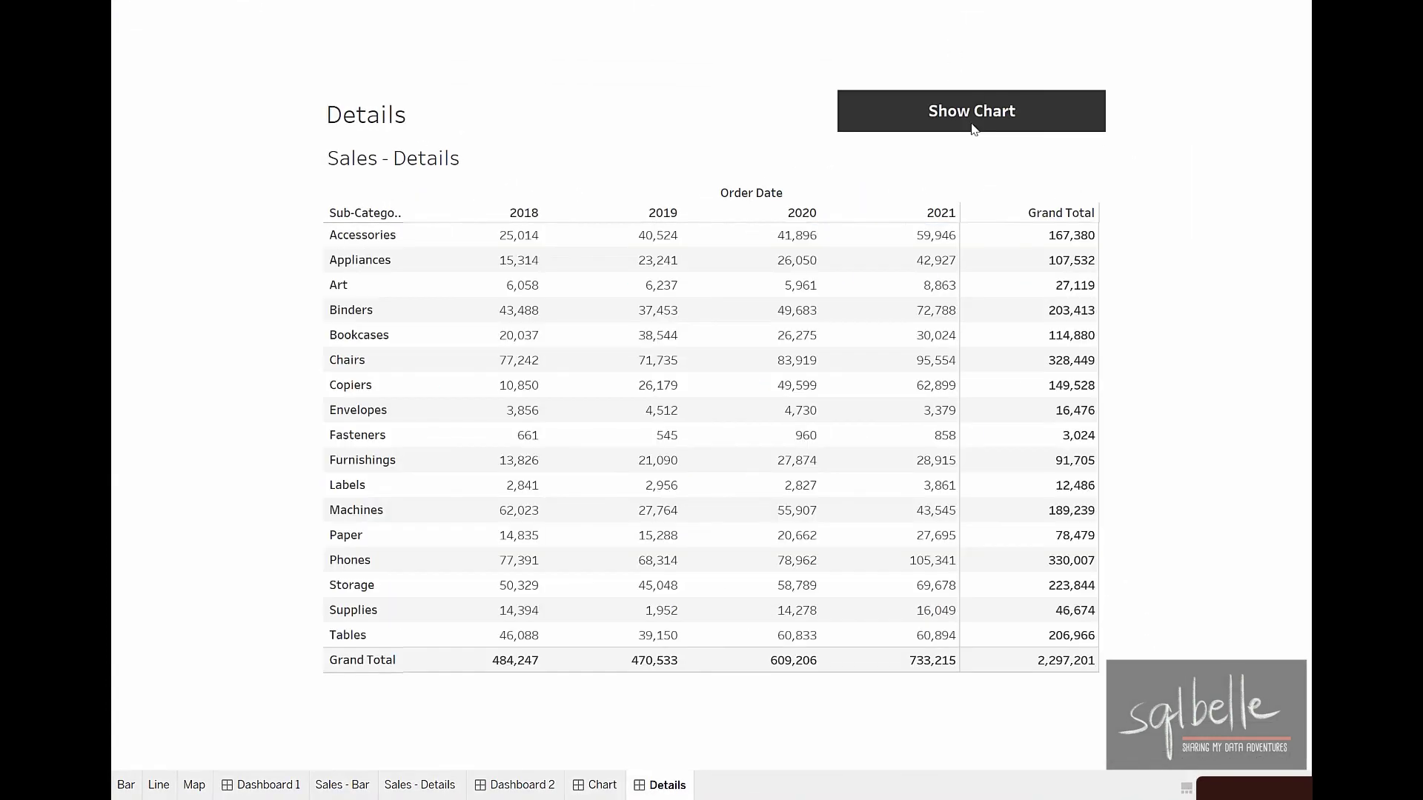
left_click(974, 128)
left_click(973, 127)
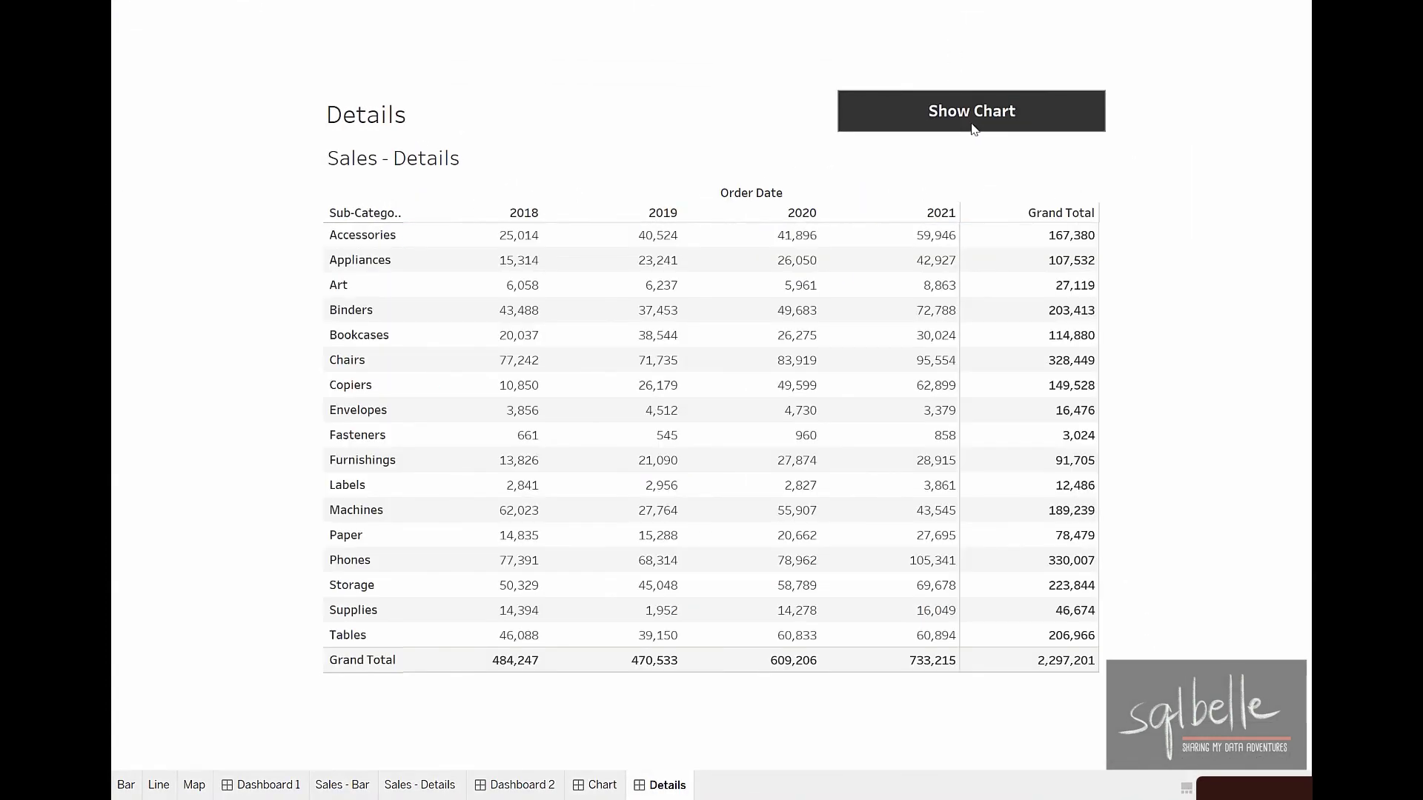
left_click(974, 128)
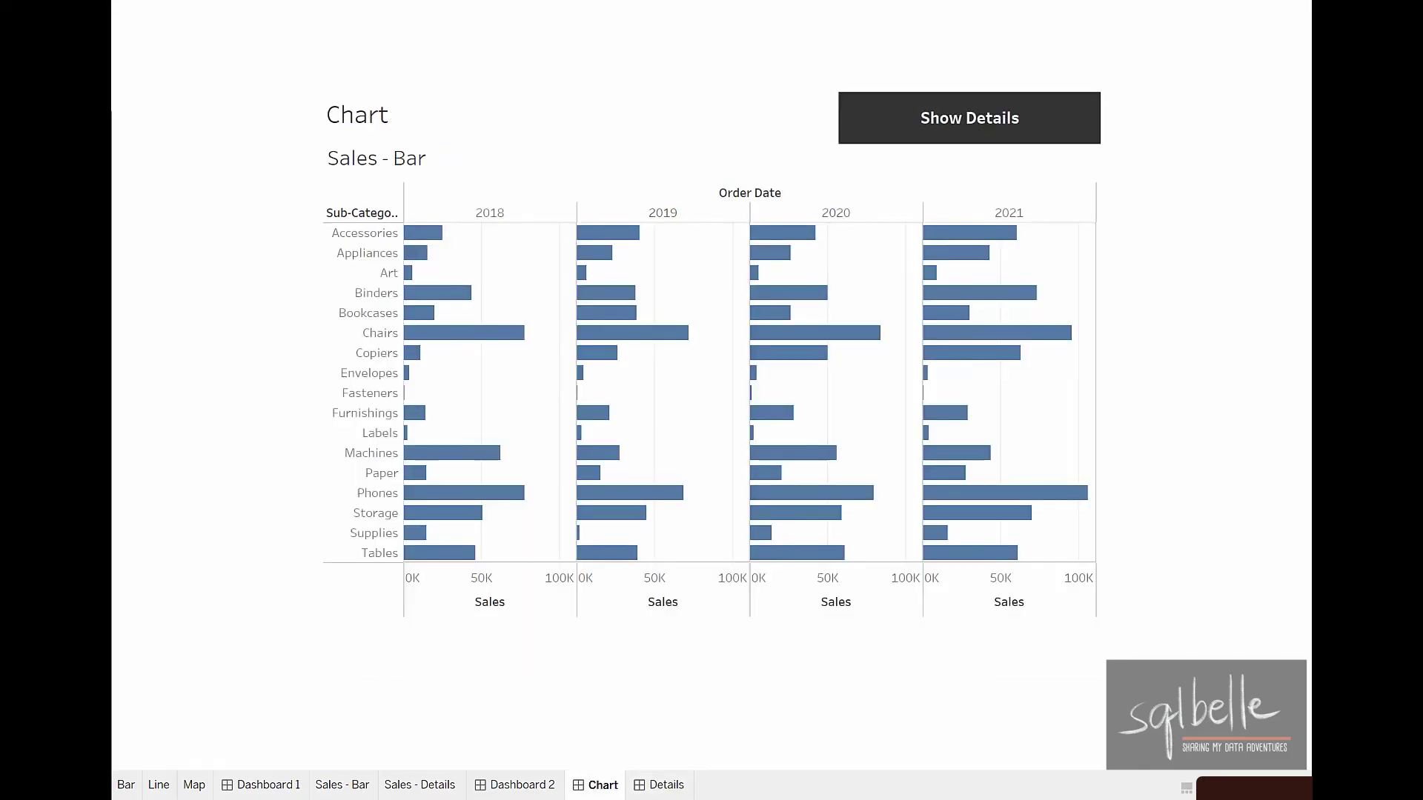